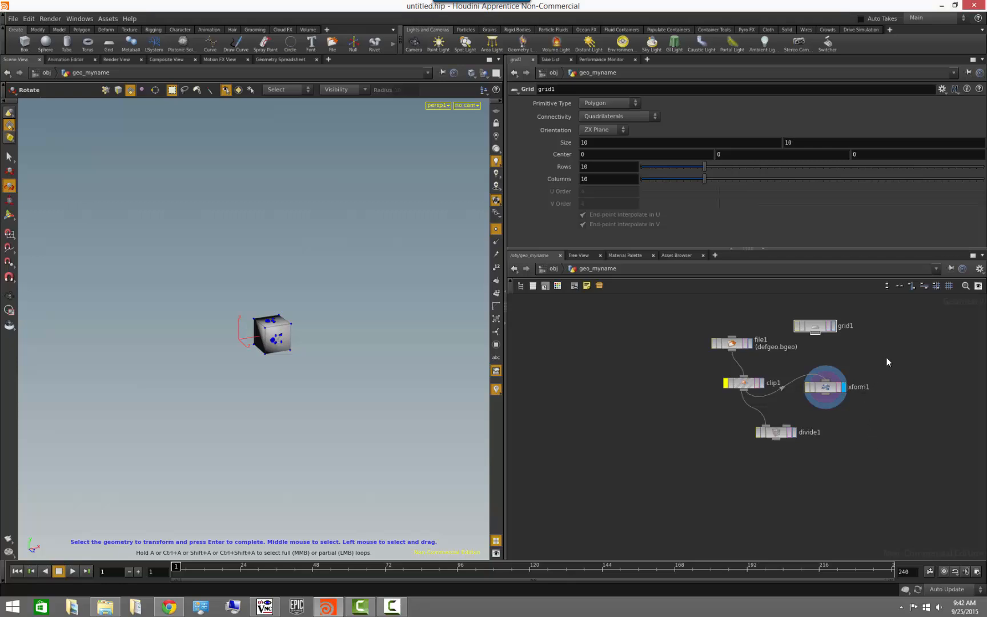
Display the clip1 node's output and turn off its bypass so that the clip applies to the cube.
scroll(886, 357, up, 3)
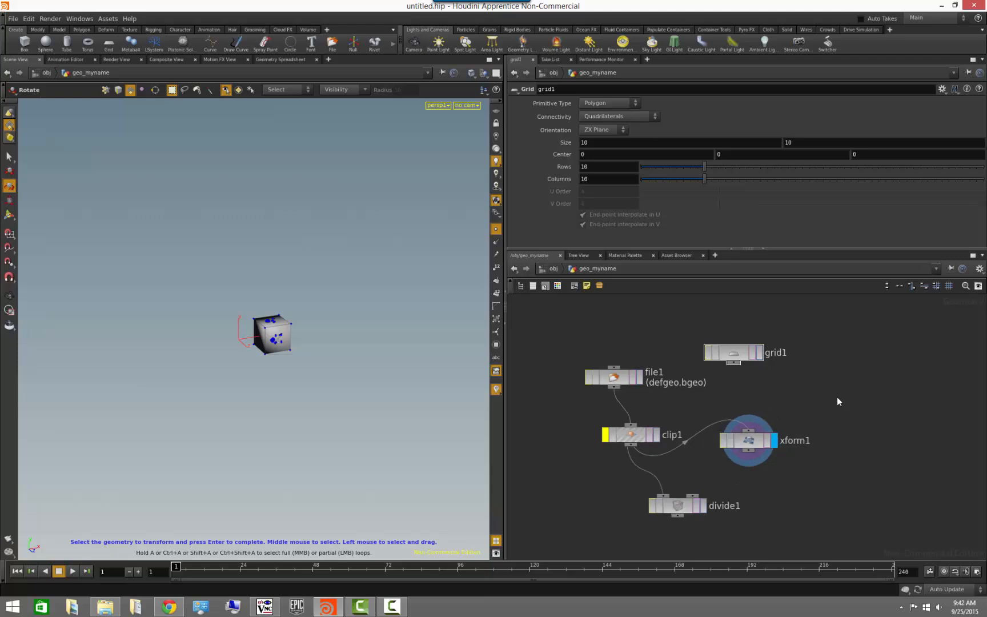
scroll(838, 401, down, 2)
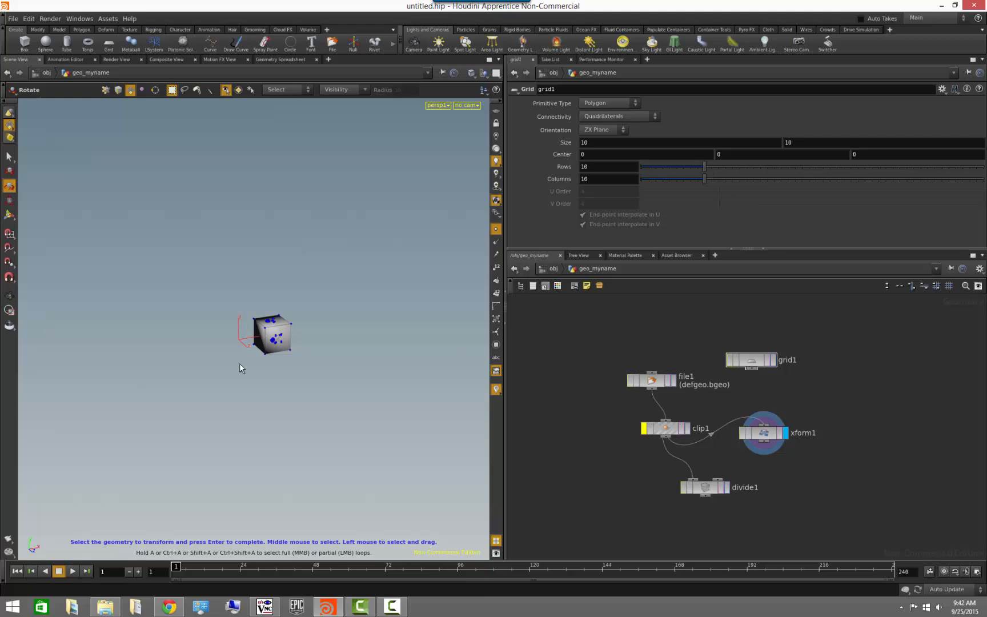
alt+right_drag(195, 351, 556, 399)
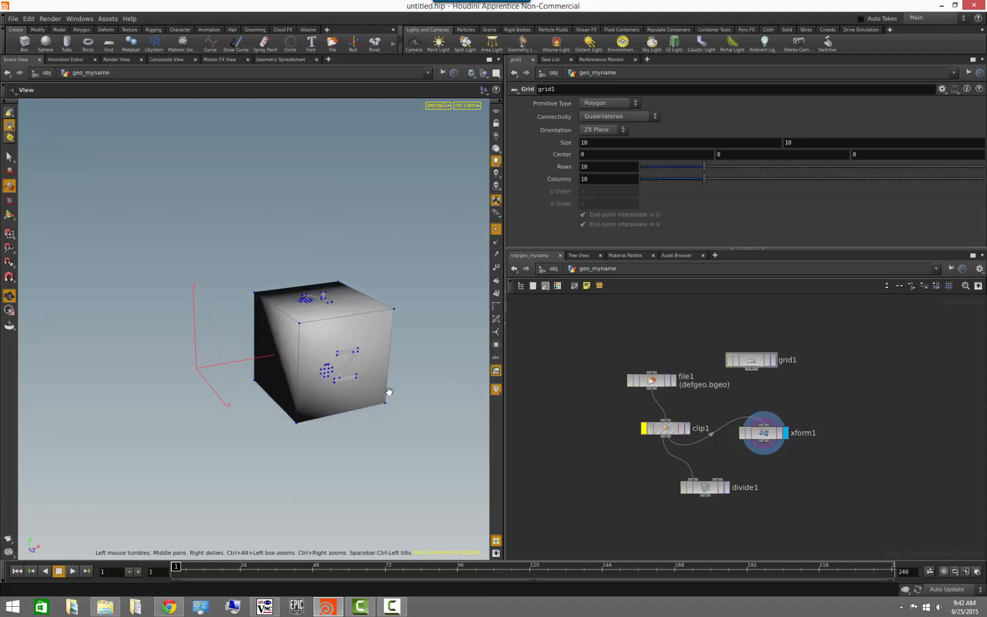
drag(388, 392, 294, 370)
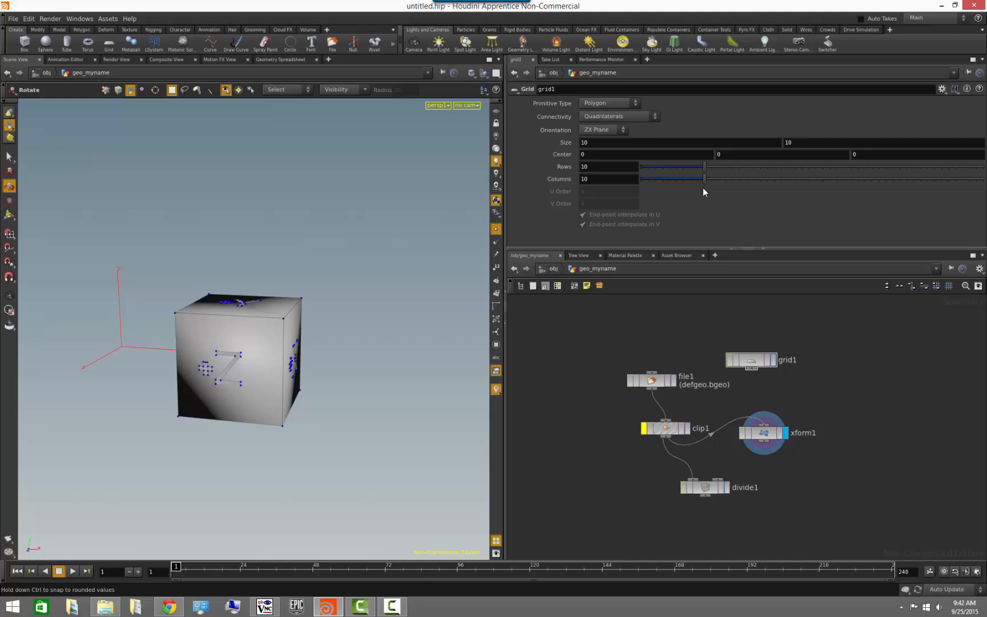
click(687, 428)
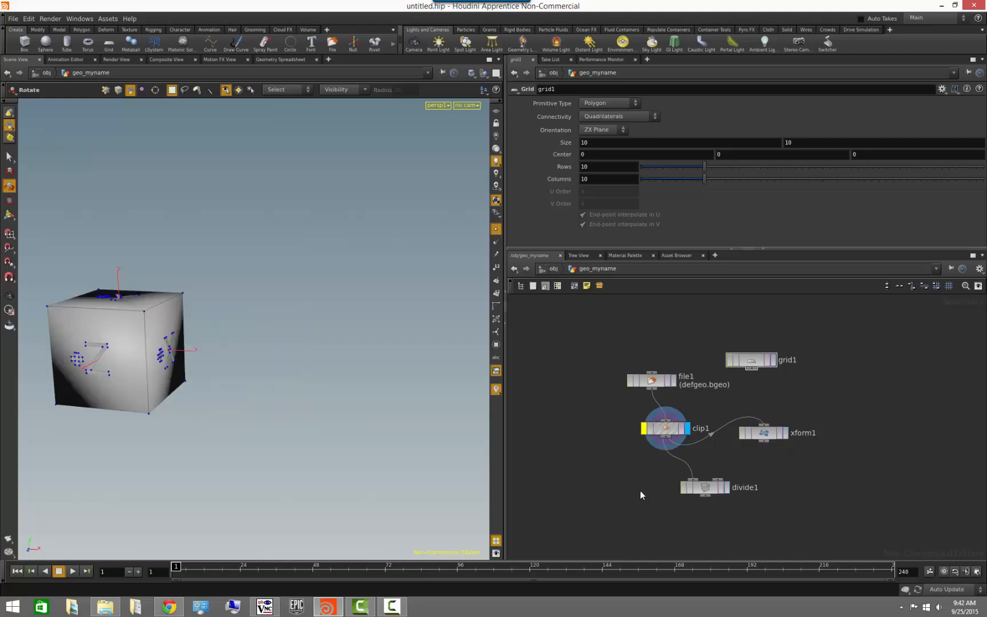
click(644, 428)
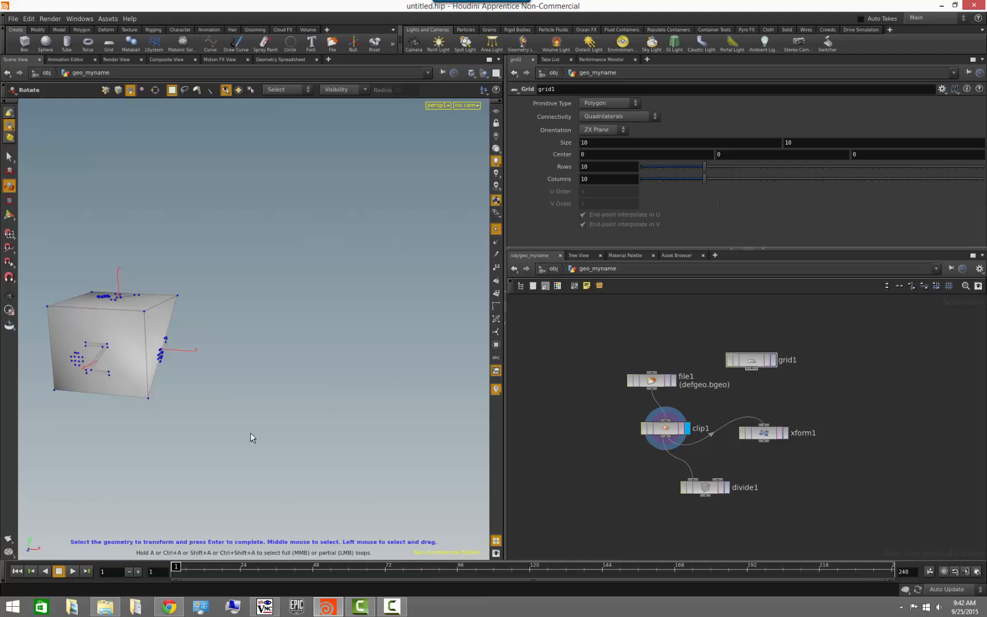
key(Escape)
drag(99, 418, 283, 406)
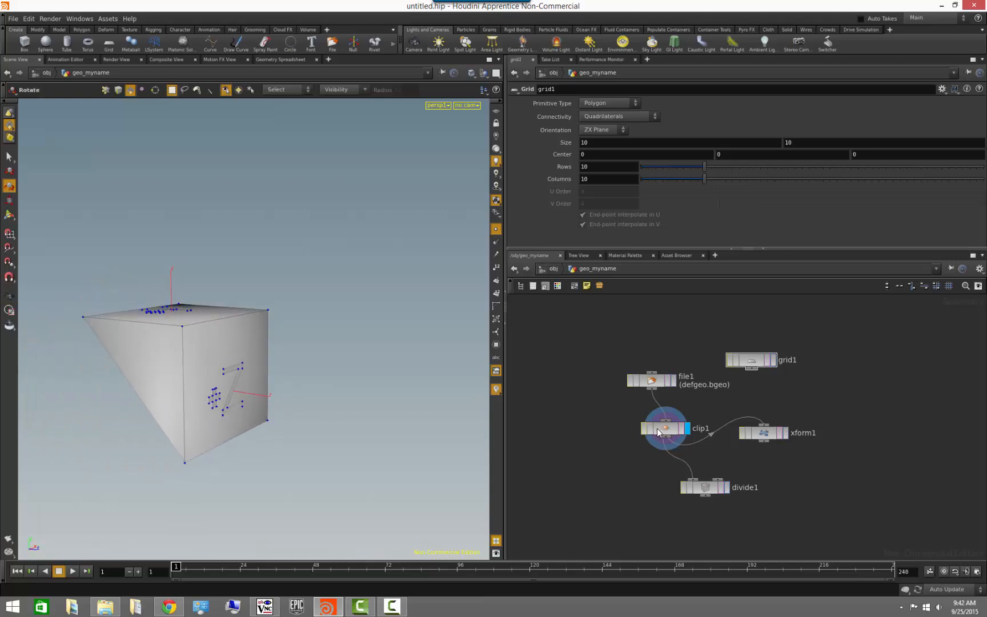
Select clip1 and set its clipping plane distance to -0.32.
click(659, 433)
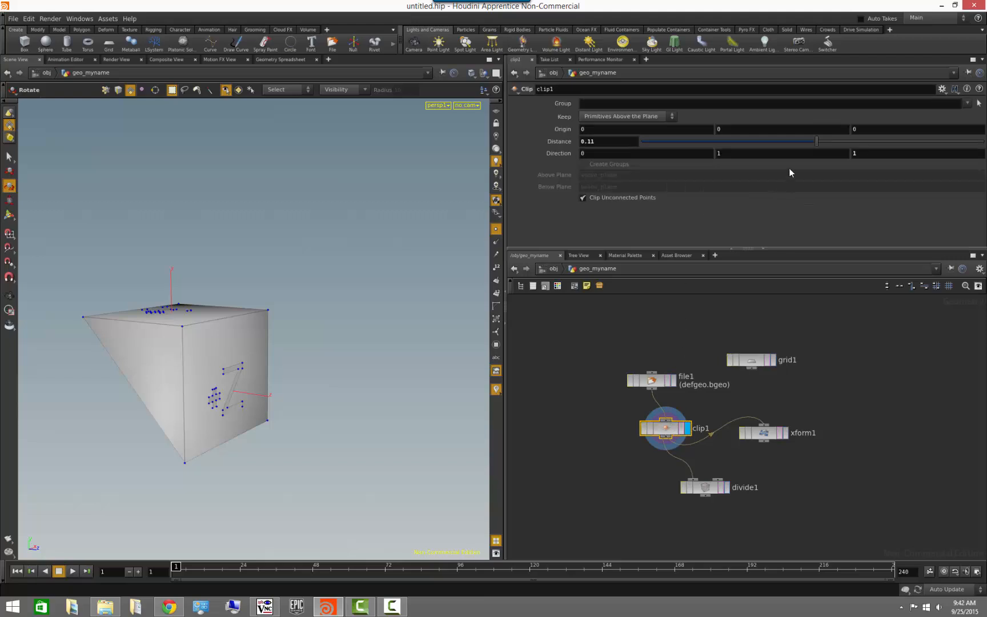
mouse_move(817, 141)
mouse_down()
mouse_move(780, 142)
mouse_move(830, 137)
mouse_move(801, 142)
mouse_up()
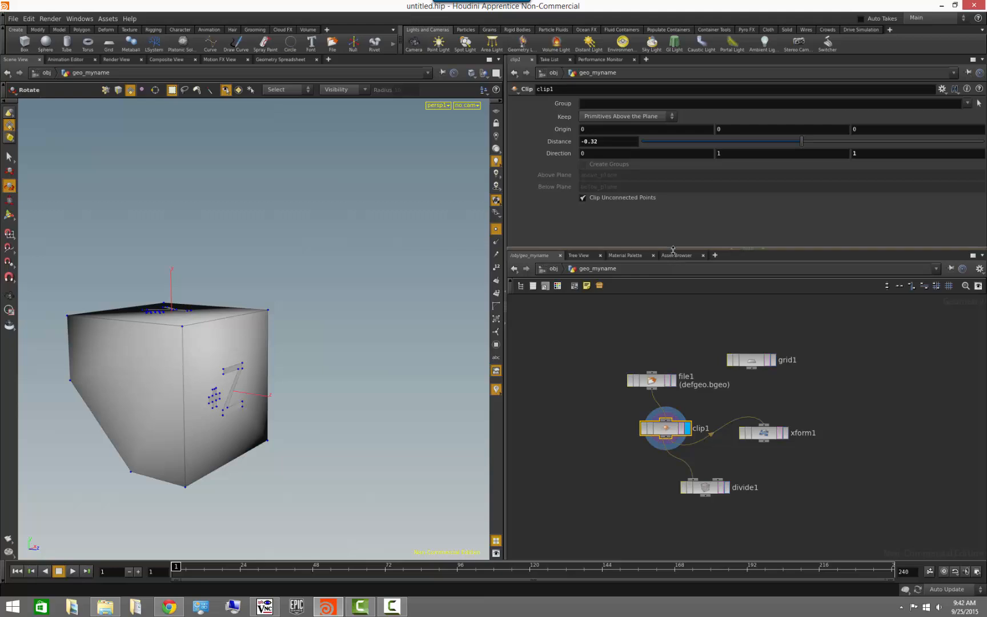
alt+drag(278, 399, 328, 366)
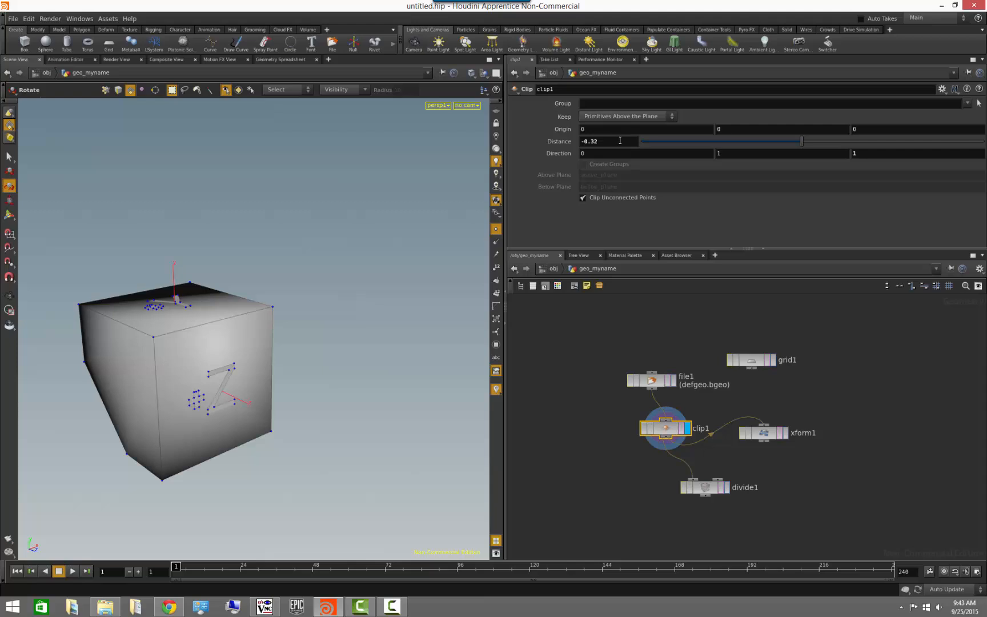
Set clip1's Z direction to 0 and its distance to 0.
drag(881, 156, 824, 159)
text(0)
key(Return)
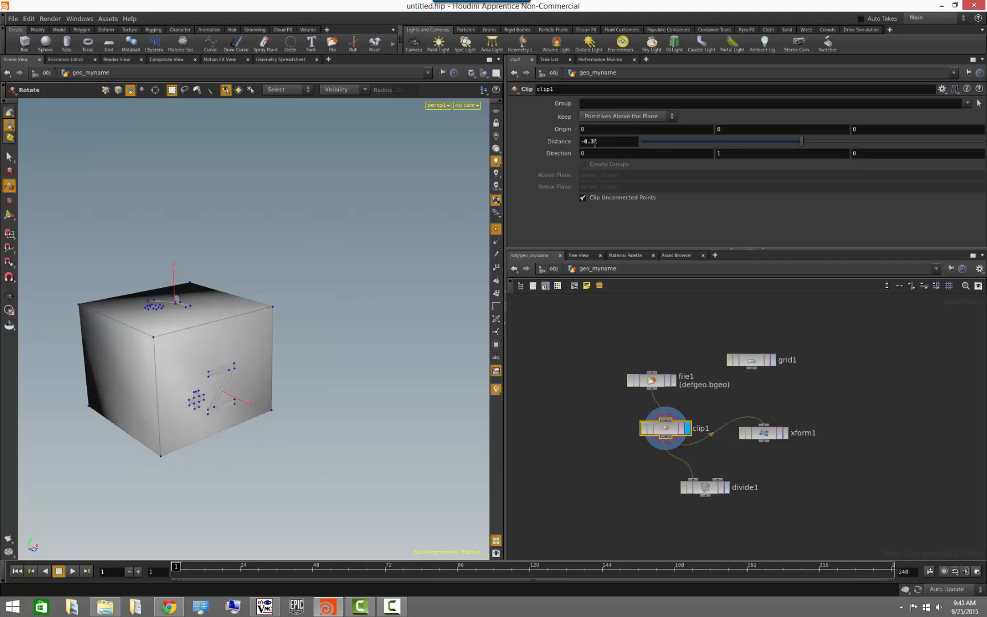
key(Return)
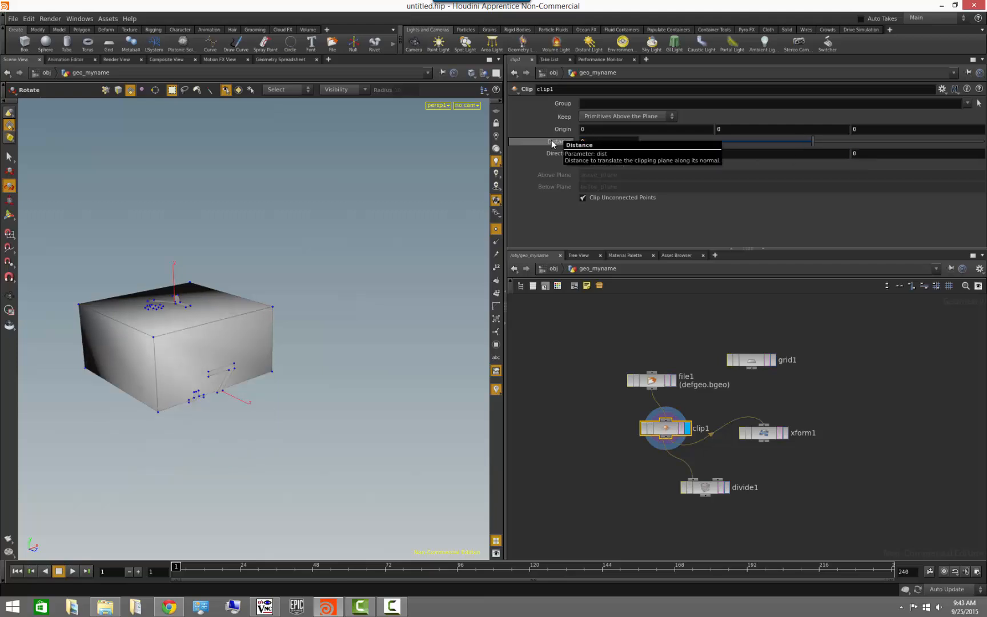
Set clip1's distance to -0.23 and its Z direction to 1.
alt+drag(369, 283, 340, 311)
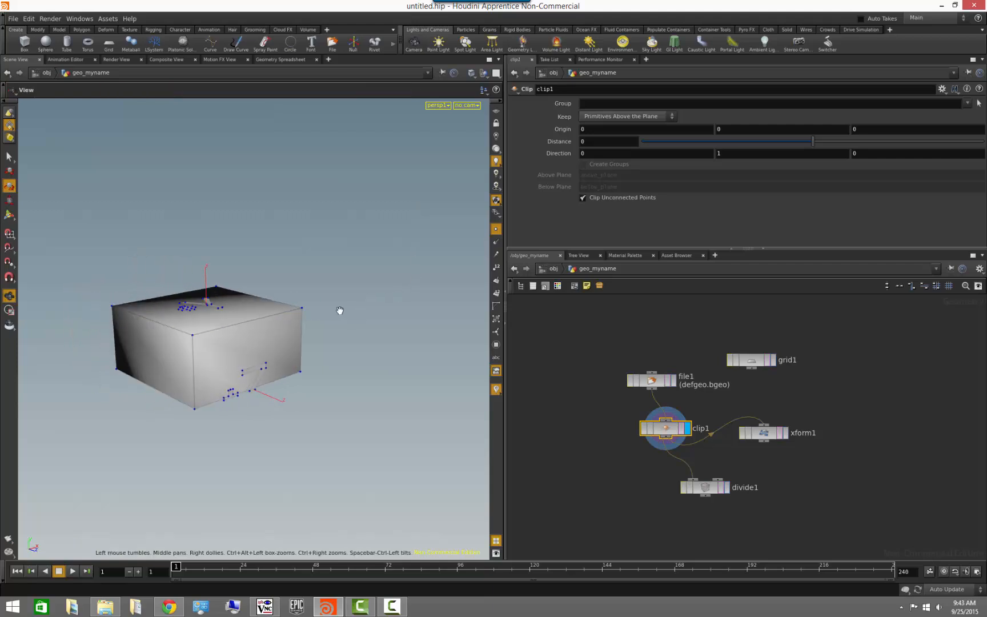
mouse_move(813, 142)
mouse_down()
mouse_move(822, 142)
mouse_move(806, 149)
mouse_up()
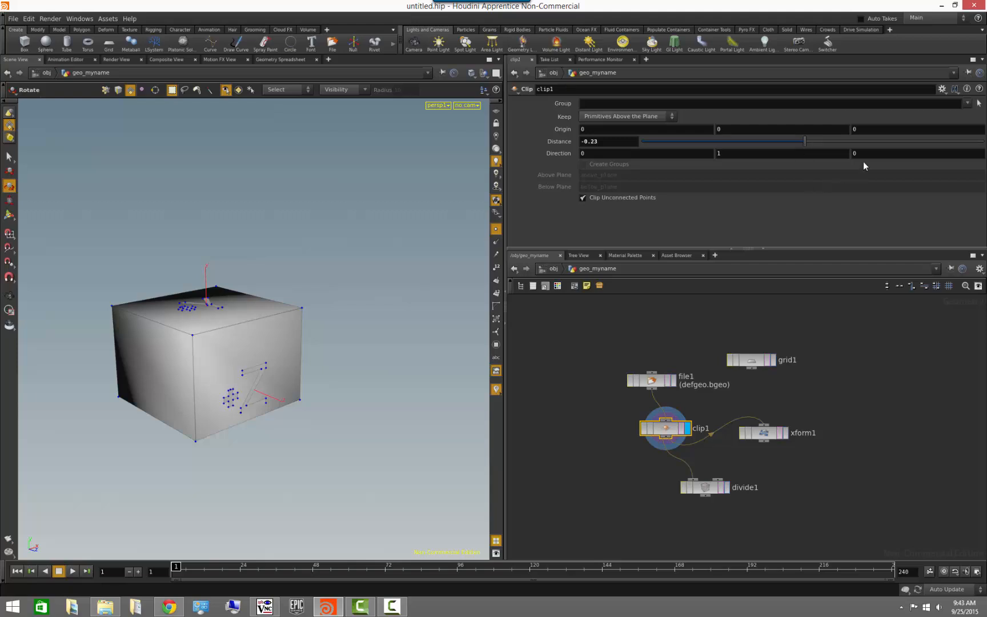
key(Return)
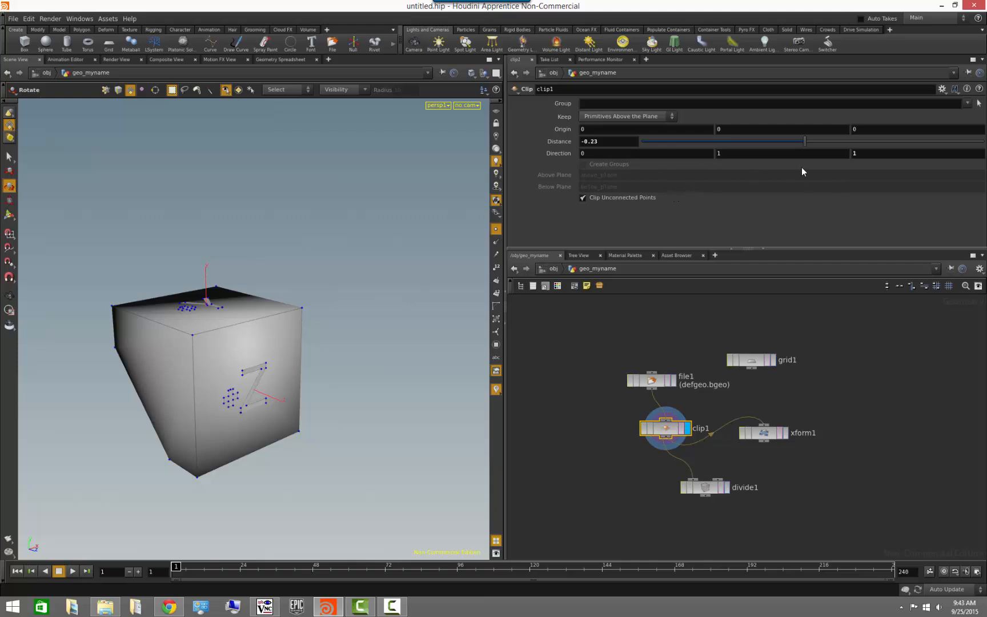
Set clip1's distance to -0.13 and its direction to 1, 1, 0.
mouse_move(803, 140)
mouse_down()
mouse_move(789, 140)
mouse_move(820, 141)
mouse_move(807, 151)
mouse_up()
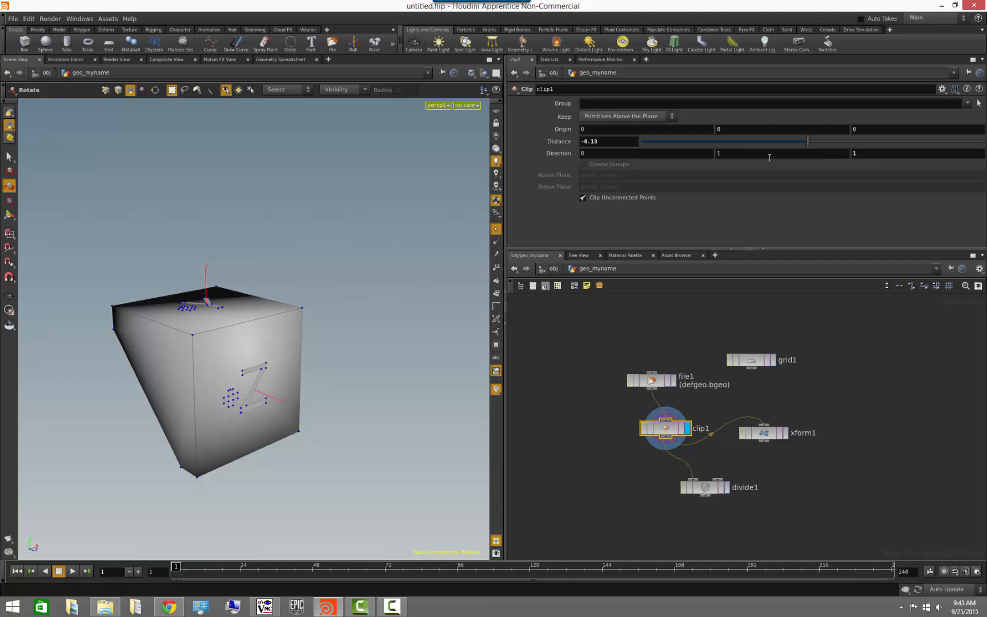
key(Return)
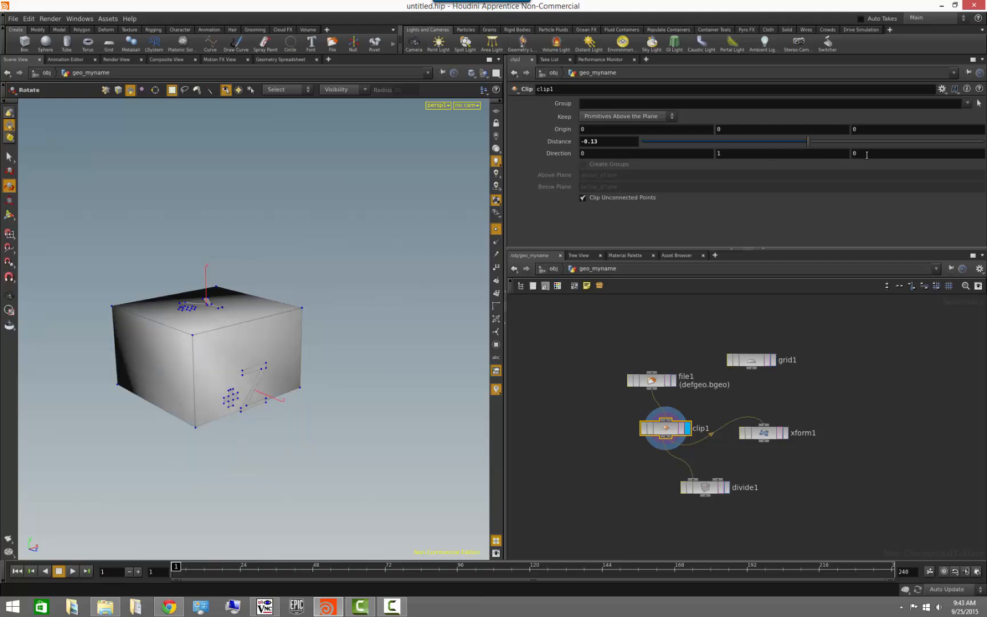
click(679, 155)
text(1)
key(Return)
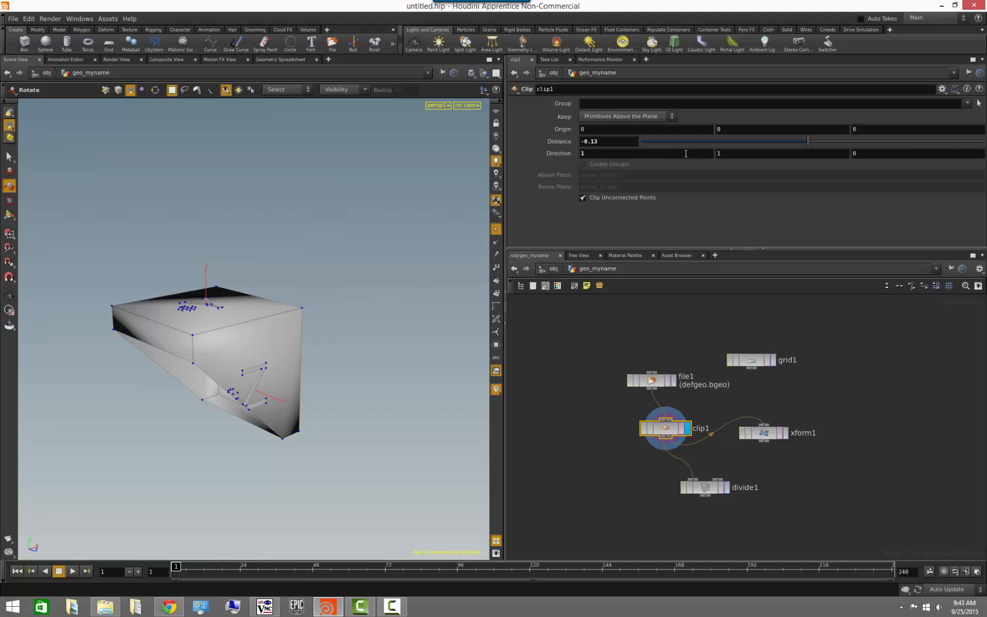
Make clip1 keep the primitives below the plane and view the remaining piece from another angle.
mouse_move(318, 333)
alt+mouse_down()
mouse_move(282, 346)
mouse_move(313, 328)
alt+mouse_up()
click(655, 116)
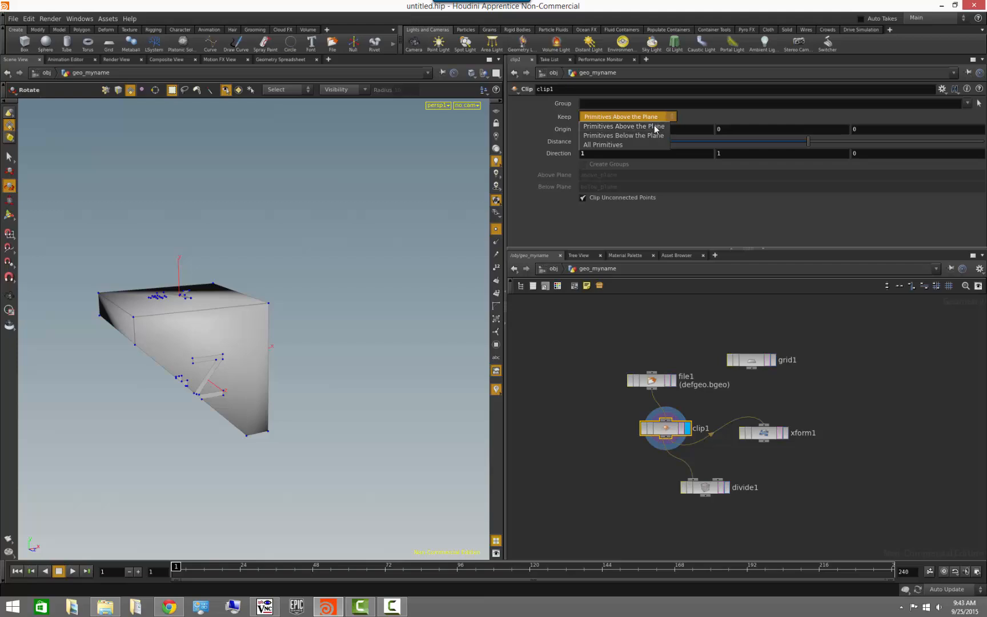
click(650, 135)
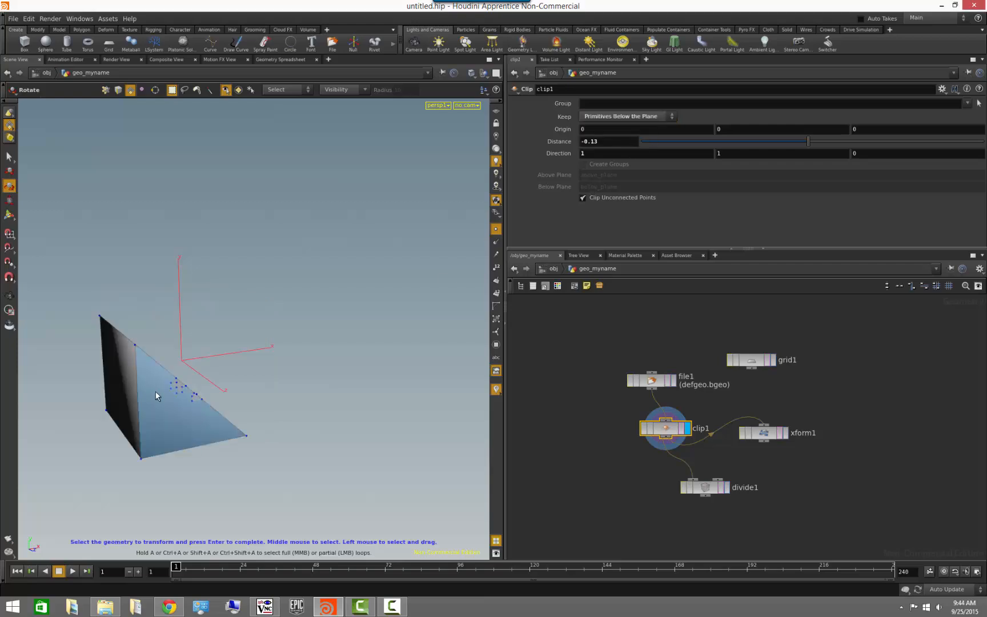
key(Escape)
drag(155, 390, 258, 403)
Make clip1 keep all primitives and set its distance to -0.23.
click(625, 116)
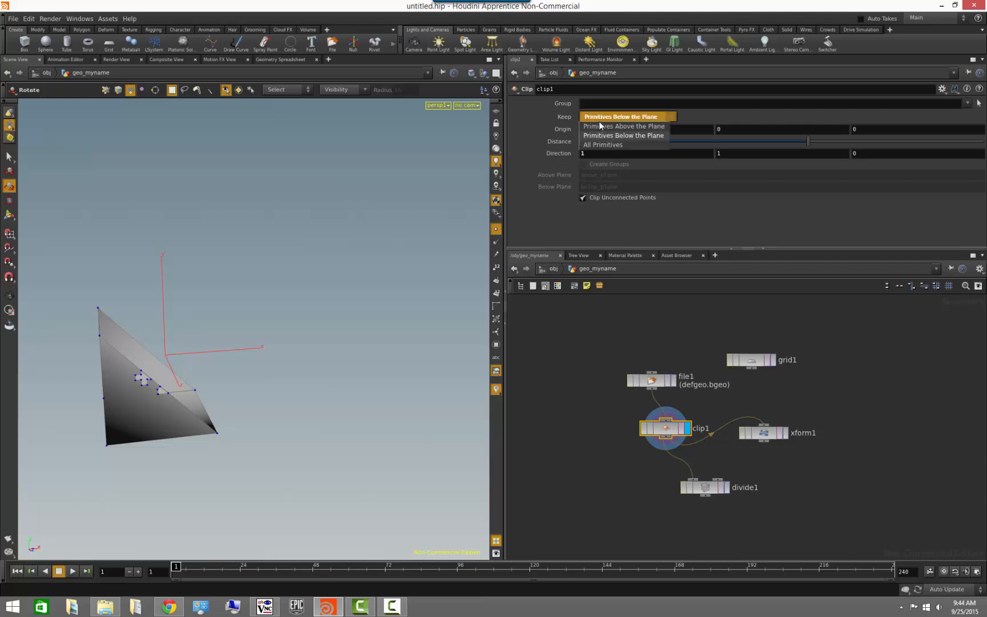
click(605, 144)
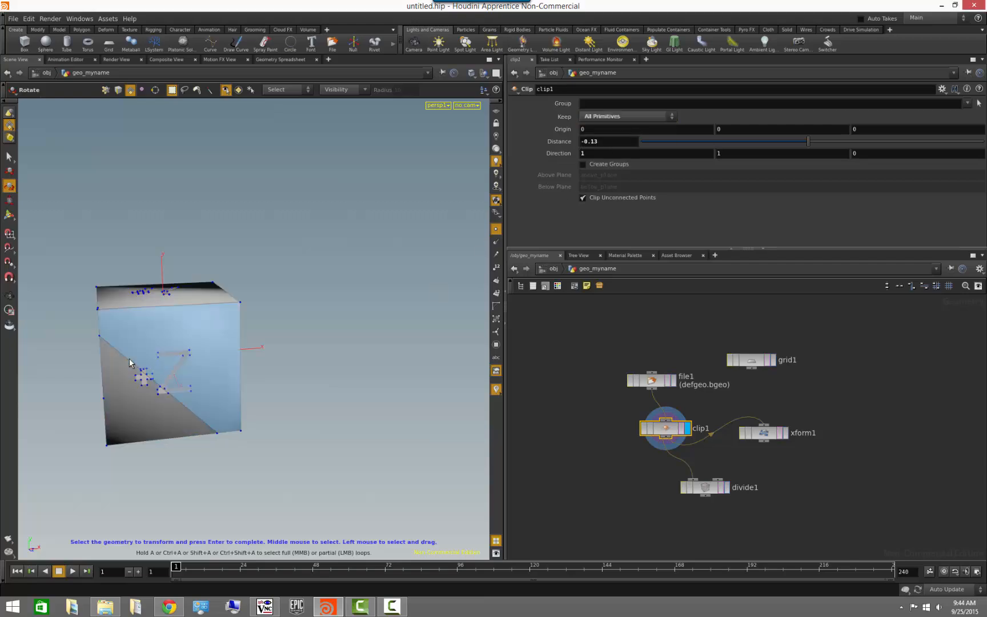
mouse_move(811, 142)
mouse_down()
mouse_move(821, 143)
mouse_move(806, 148)
mouse_move(825, 143)
mouse_move(804, 147)
mouse_up()
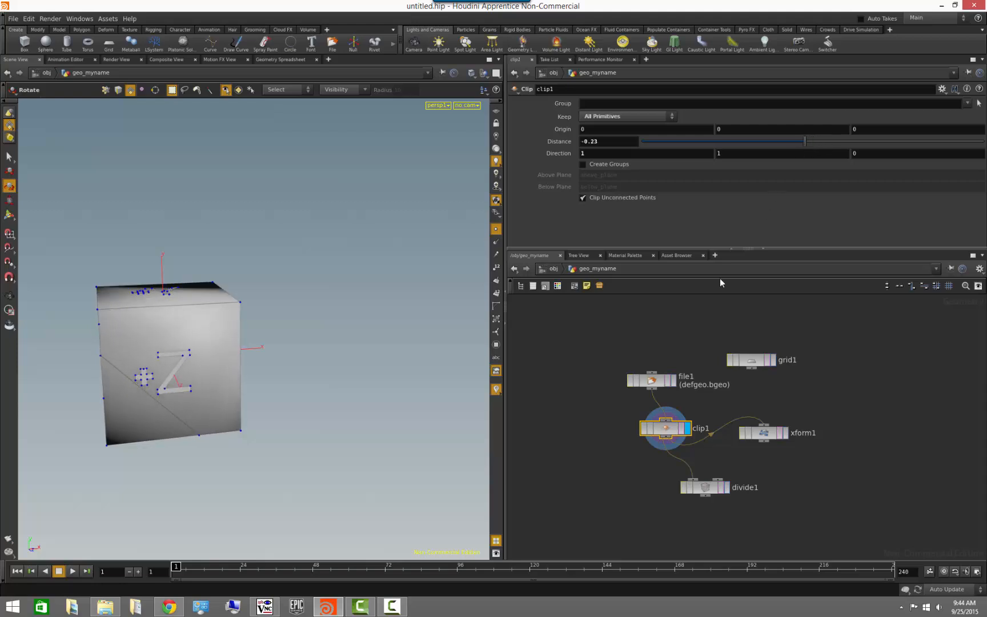
Enable Create Groups on clip1 and turn it off again.
click(658, 318)
click(607, 164)
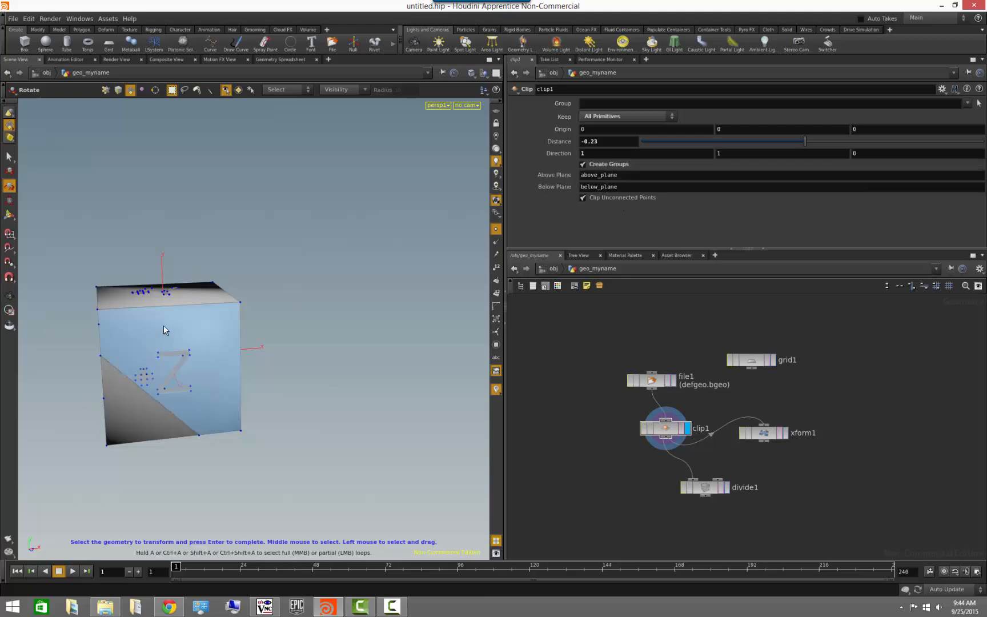
click(589, 166)
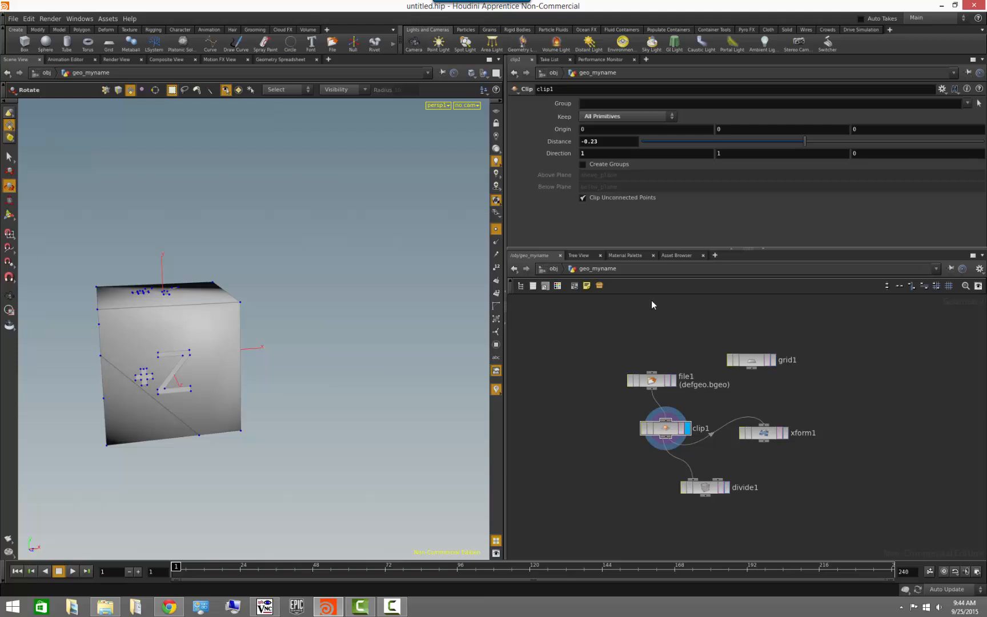
Examine the parameters of file1, clip1 and grid1, and view the grid around the cube from several angles.
click(659, 383)
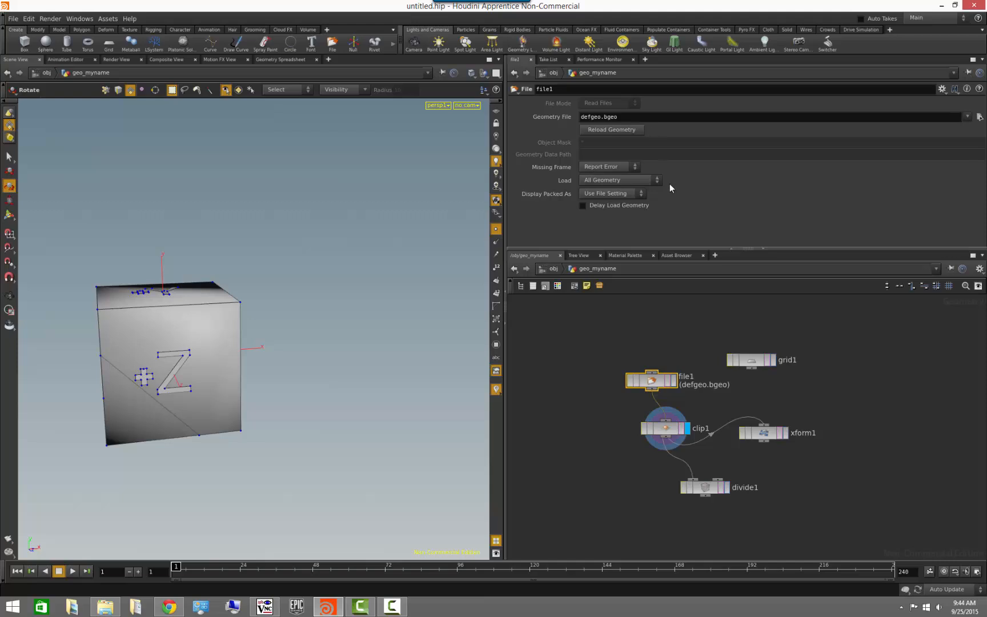
click(667, 424)
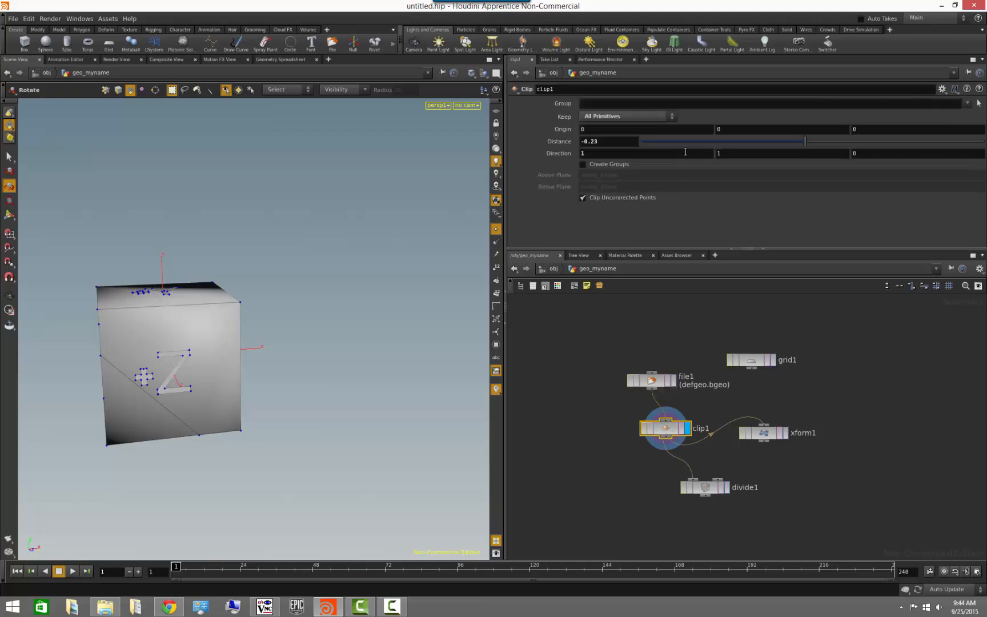
click(760, 360)
key(Escape)
drag(357, 322, 233, 341)
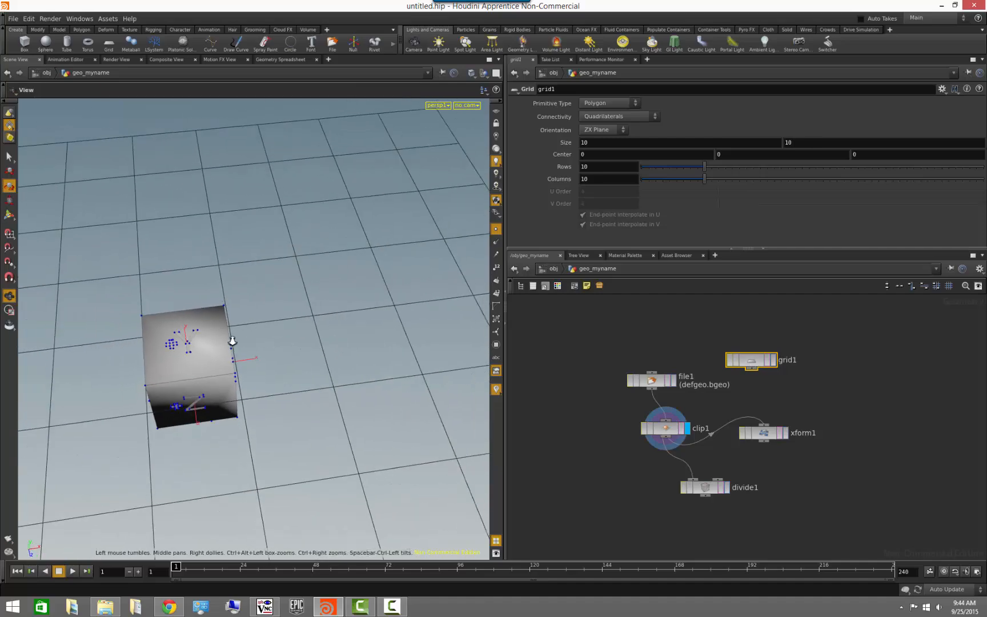
right_drag(233, 341, 113, 343)
drag(191, 375, 365, 320)
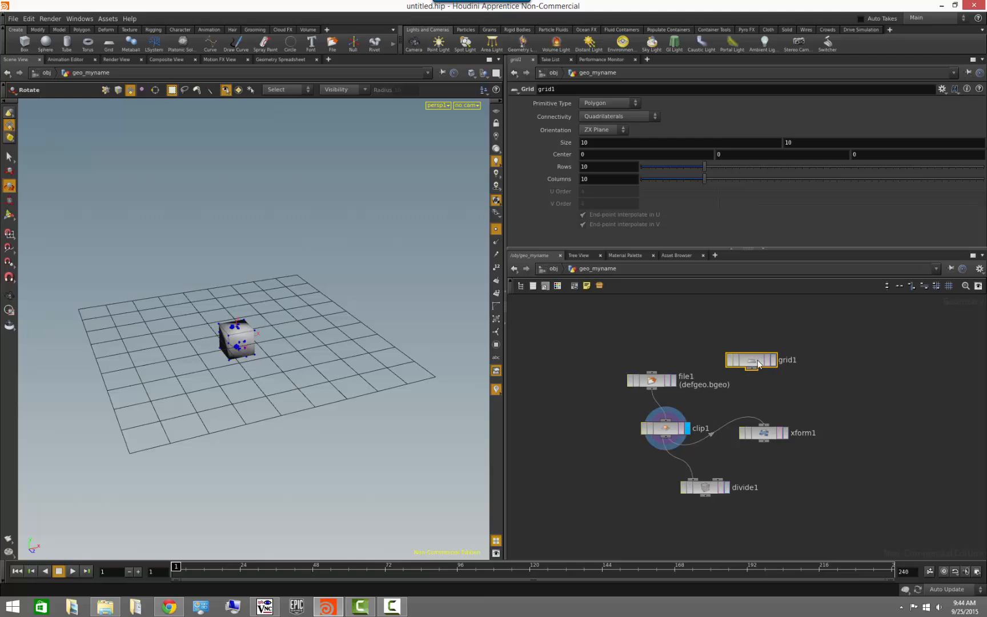
key(Escape)
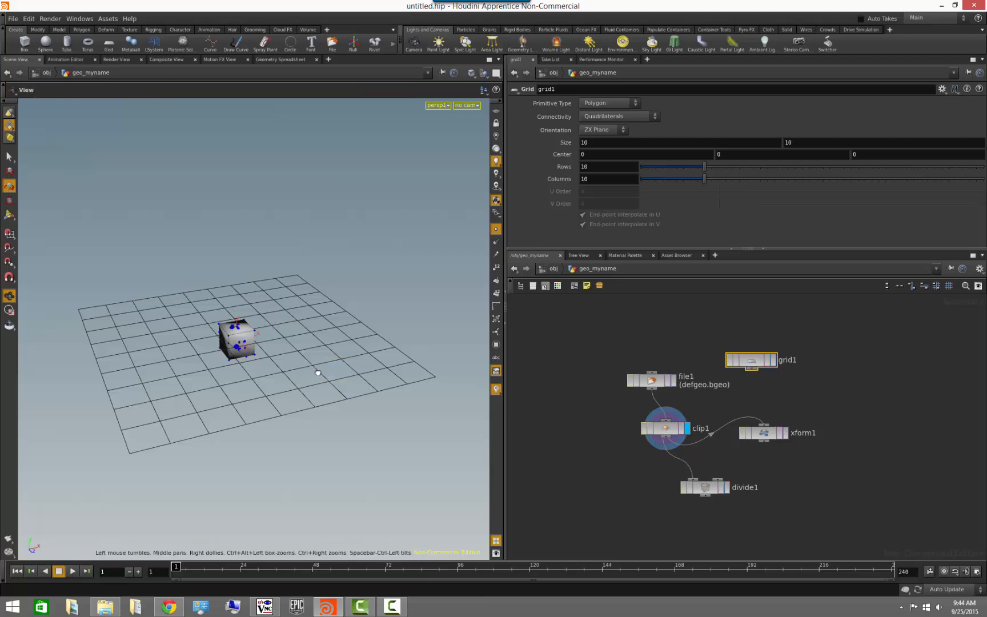
drag(318, 372, 358, 360)
key(r)
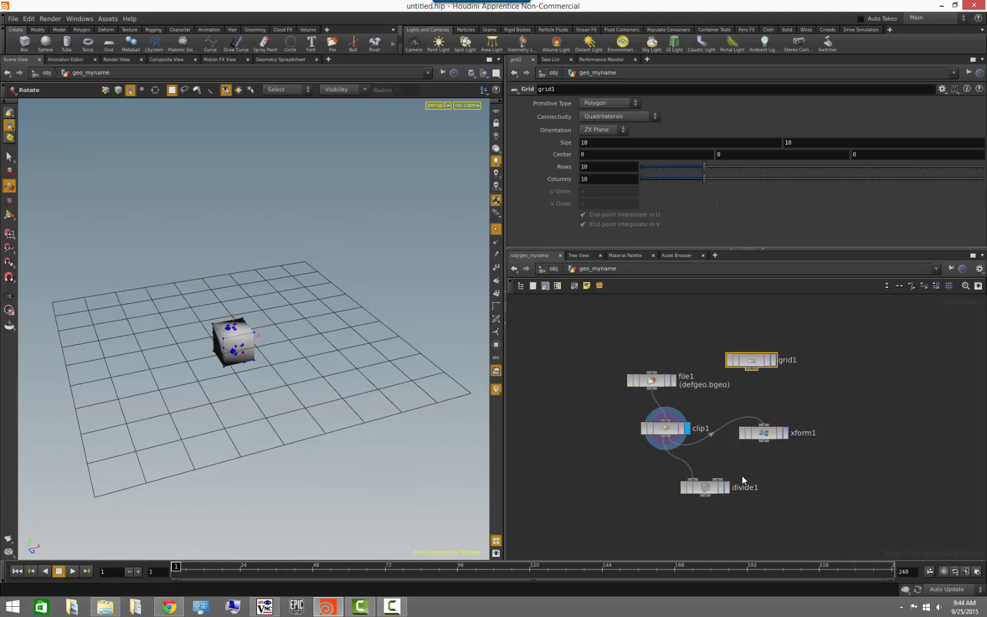
Display the divide1 node's output and frame the divided cube up close.
click(726, 487)
click(764, 468)
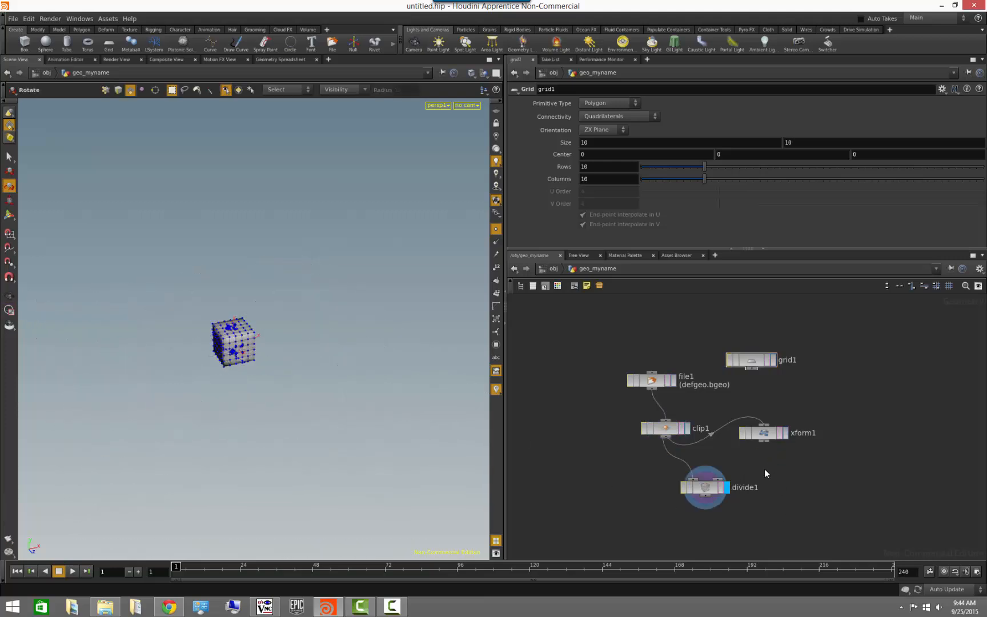
key(Escape)
right_drag(211, 399, 419, 402)
drag(419, 402, 345, 409)
Vary clip1's distance while divide1 is displayed, return it to -0.23, and inspect the divided cube.
click(674, 429)
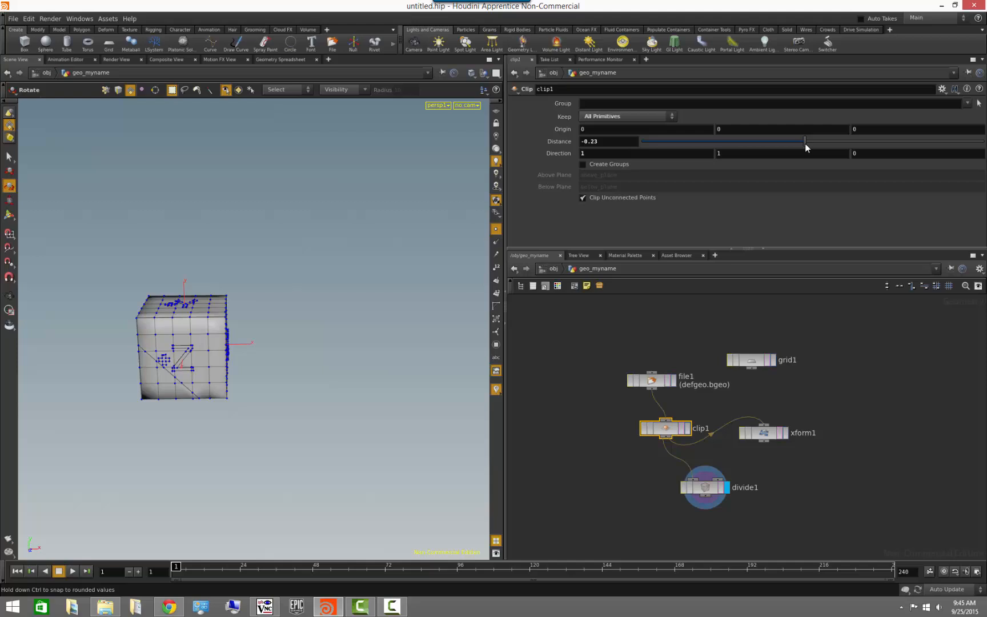
mouse_move(804, 143)
mouse_down()
mouse_move(824, 143)
mouse_move(796, 146)
mouse_move(827, 142)
mouse_move(802, 143)
mouse_up()
mouse_move(819, 142)
mouse_down()
mouse_move(829, 136)
mouse_move(805, 142)
mouse_up()
click(865, 385)
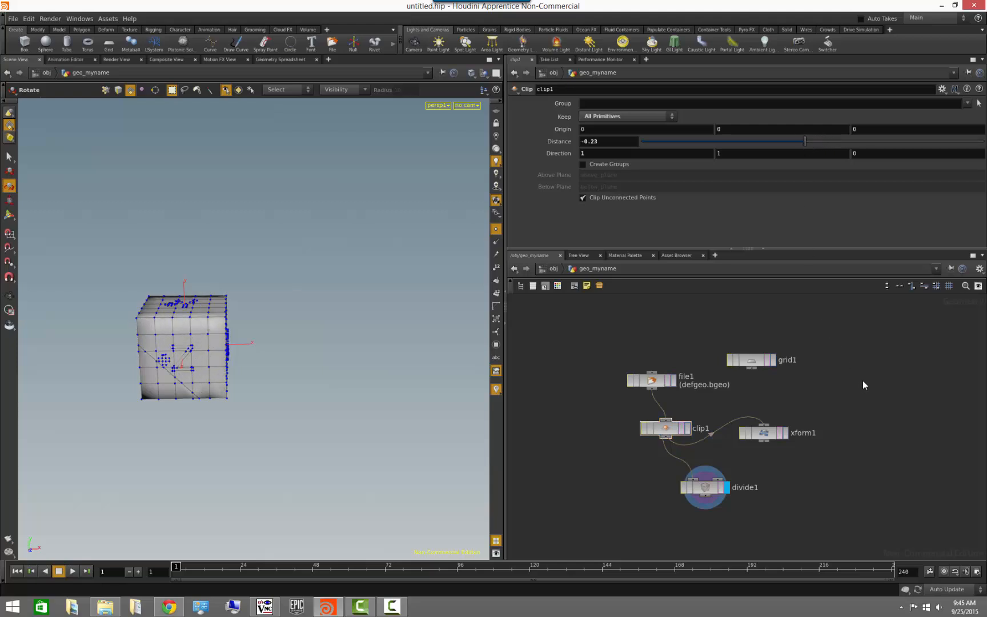
alt+drag(256, 352, 299, 345)
alt+right_drag(299, 345, 388, 360)
alt+drag(388, 361, 396, 357)
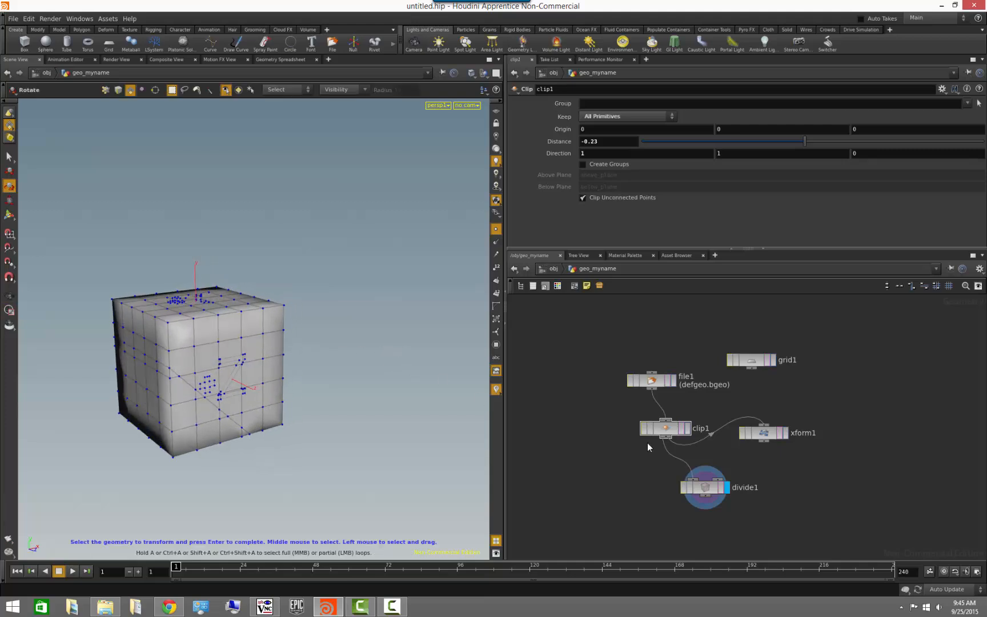
Move file1 away from clip1 and add a Sphere node just above grid1.
drag(630, 380, 586, 343)
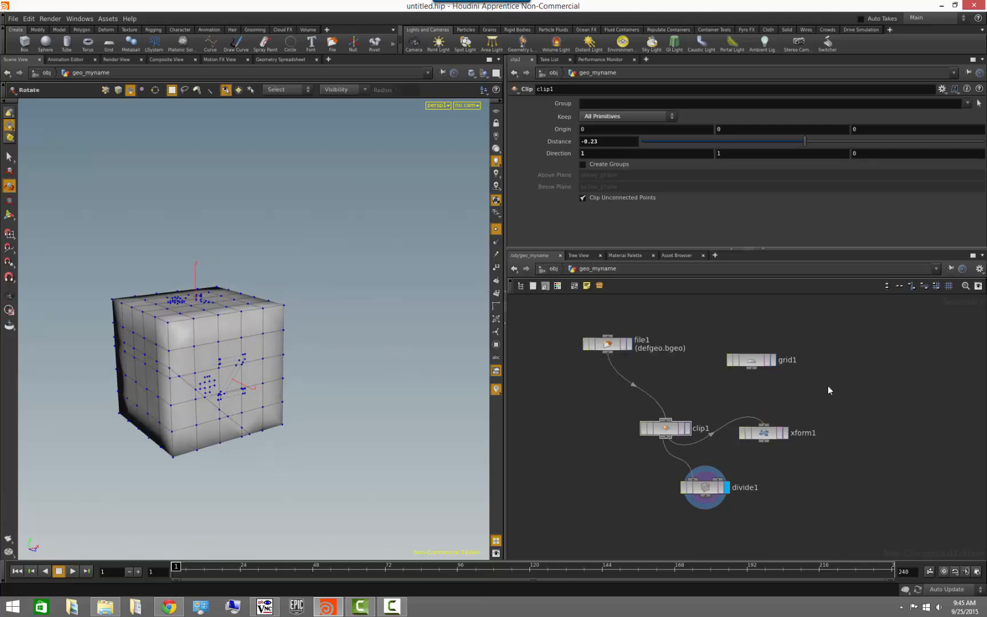
right_click(843, 337)
key(Escape)
key(Tab)
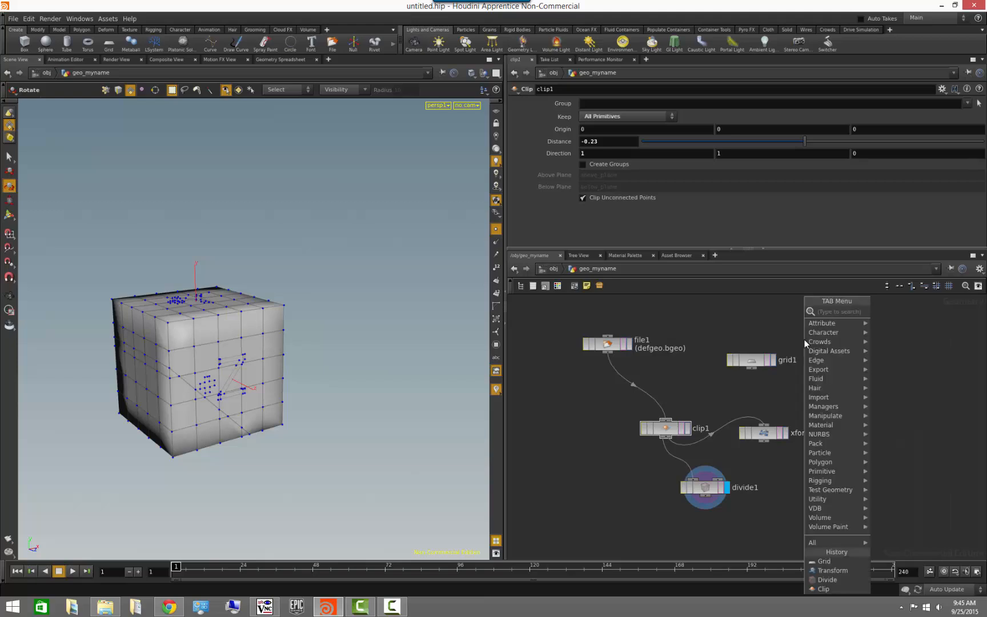
text(sphere)
key(Return)
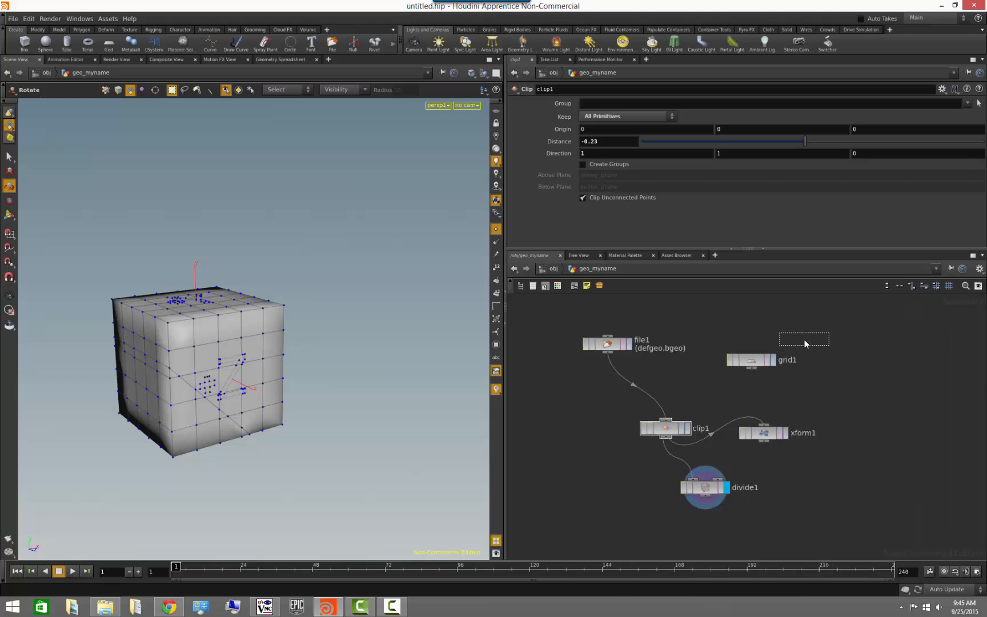
click(804, 339)
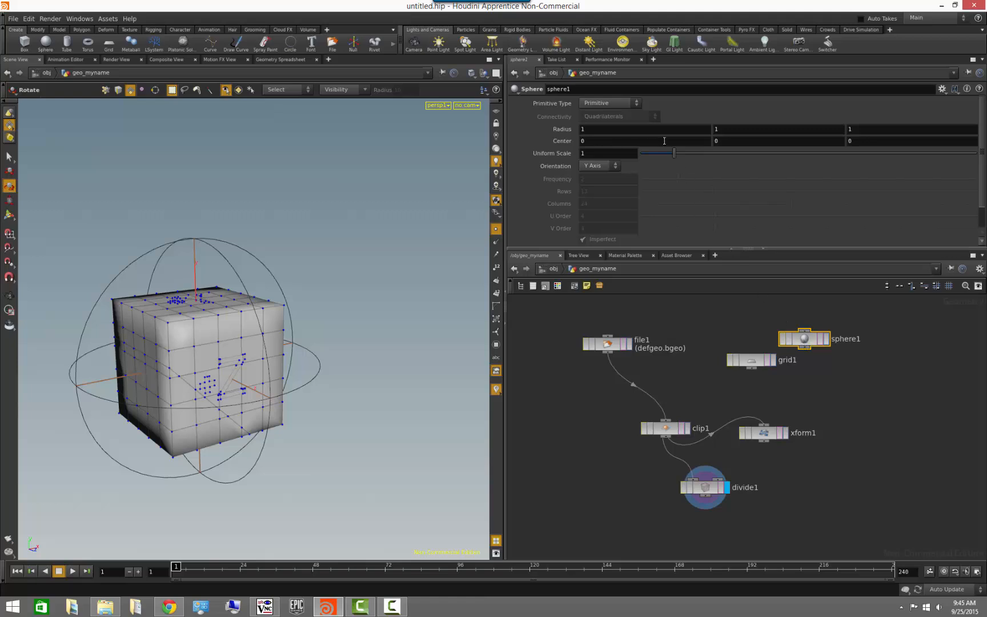
Display sphere1's output and set its primitive type to Polygon.
click(827, 339)
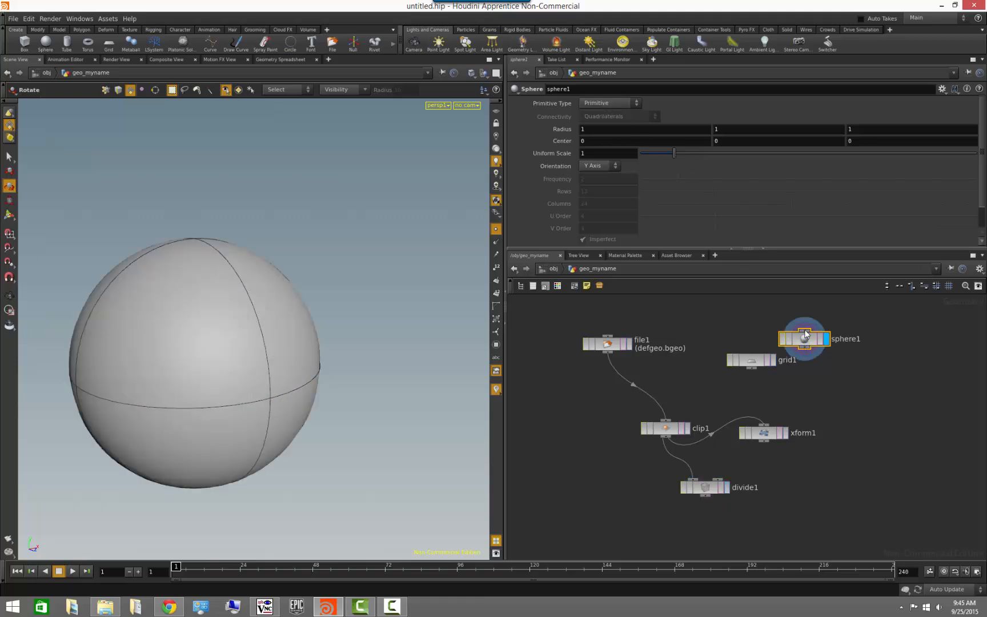
click(614, 103)
click(610, 116)
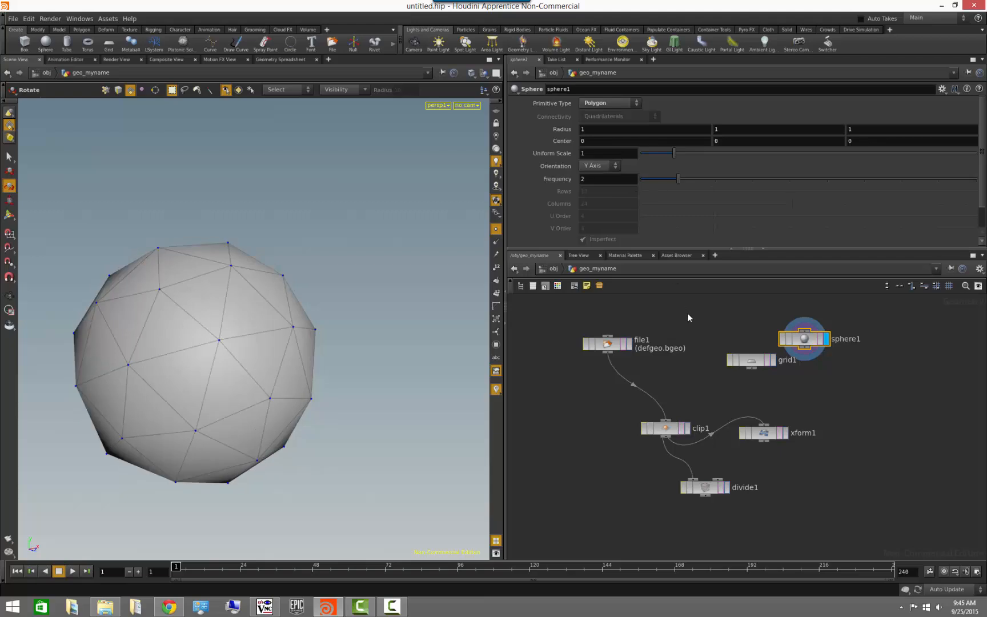
Display divide1's output, wire sphere1 into clip1 in place of file1, and inspect the divided sphere.
click(727, 489)
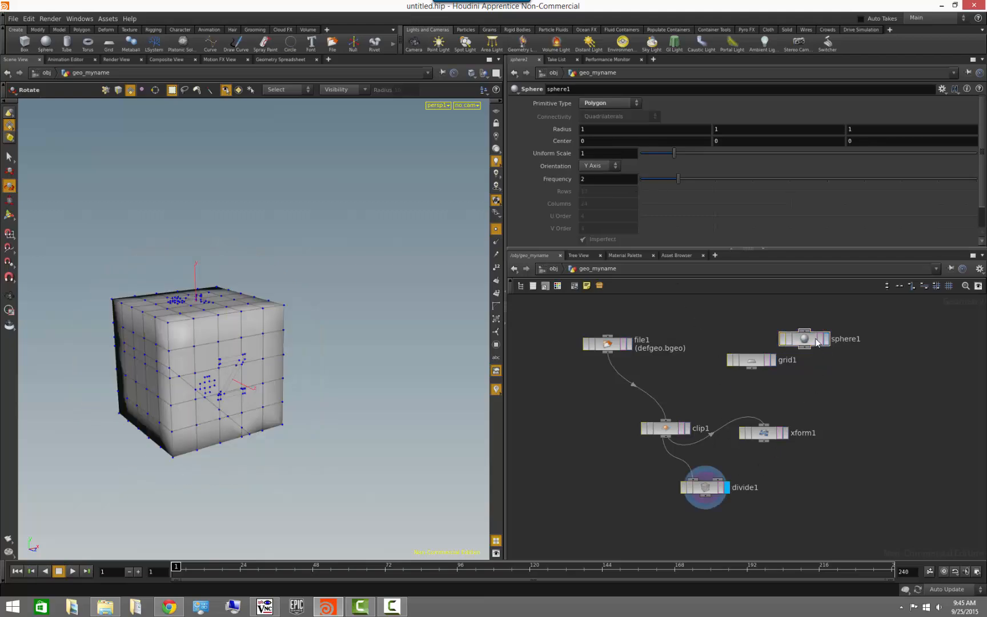
drag(806, 353, 668, 421)
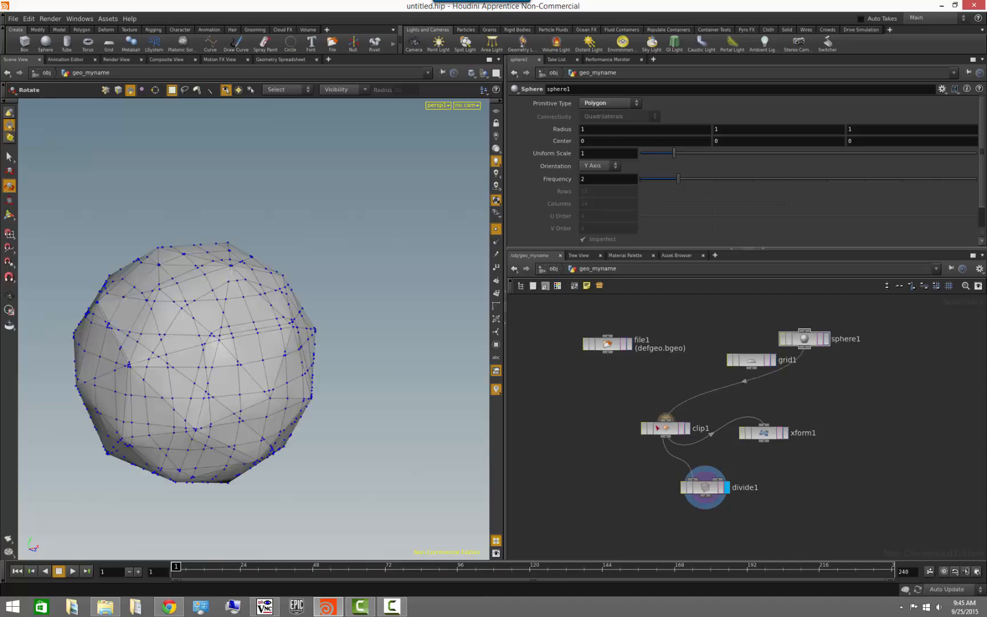
key(Escape)
drag(289, 434, 419, 456)
Set sphere1's uniform scale to 1.13 while watching the divided result.
click(807, 339)
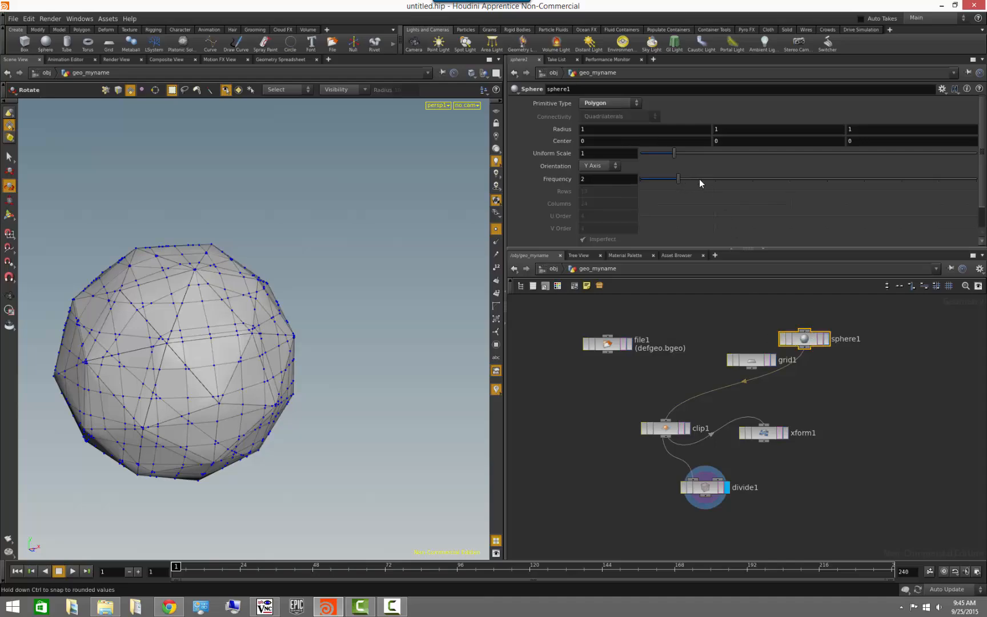
drag(700, 179, 679, 154)
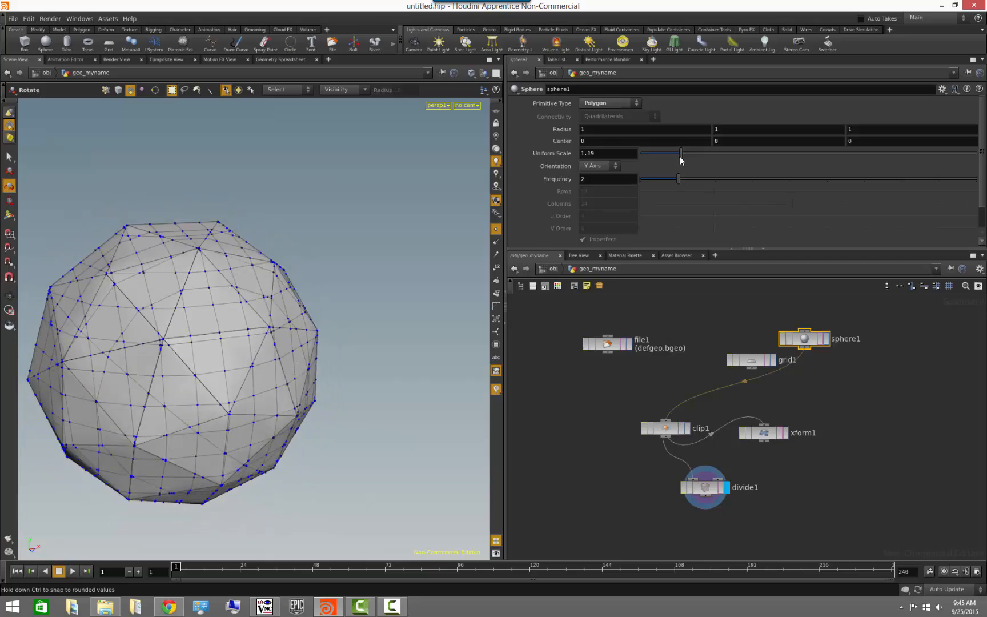
click(806, 494)
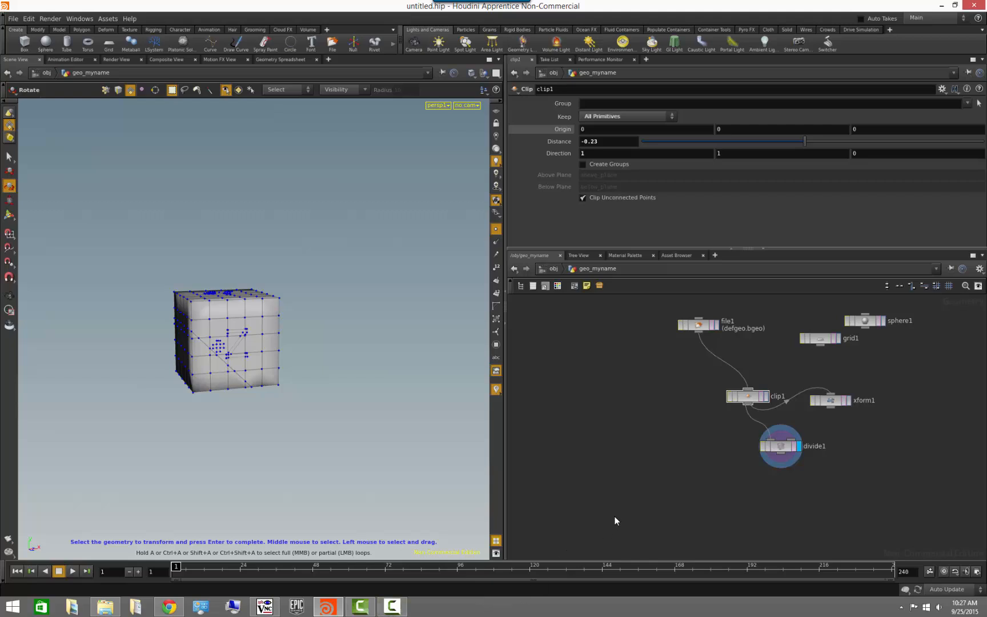
Set clip1's distance to -0.1, then try shifting its X origin and undo that shift.
mouse_move(805, 141)
mouse_down()
mouse_move(777, 143)
mouse_move(809, 141)
mouse_up()
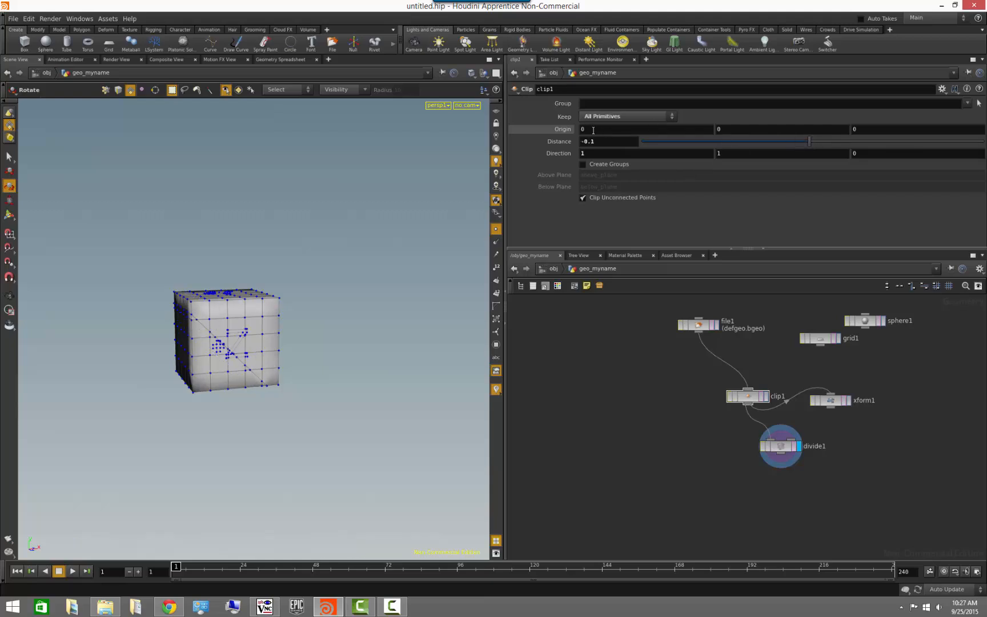
middle_drag(593, 131, 561, 130)
key(ctrl+z)
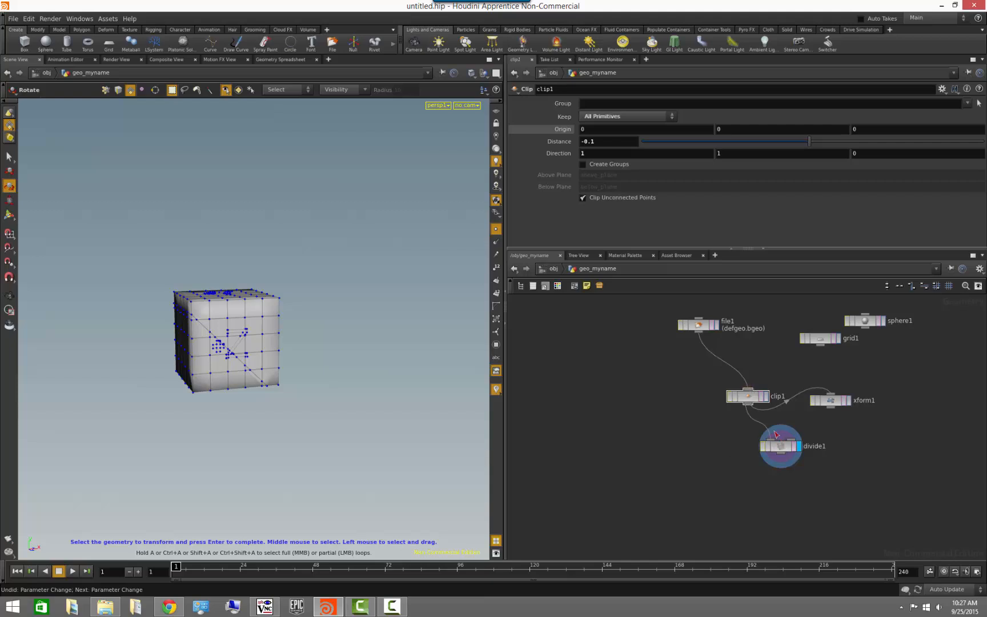
Select clip1, show its clipping plane handle in the viewport, and view the plane from several angles.
click(749, 395)
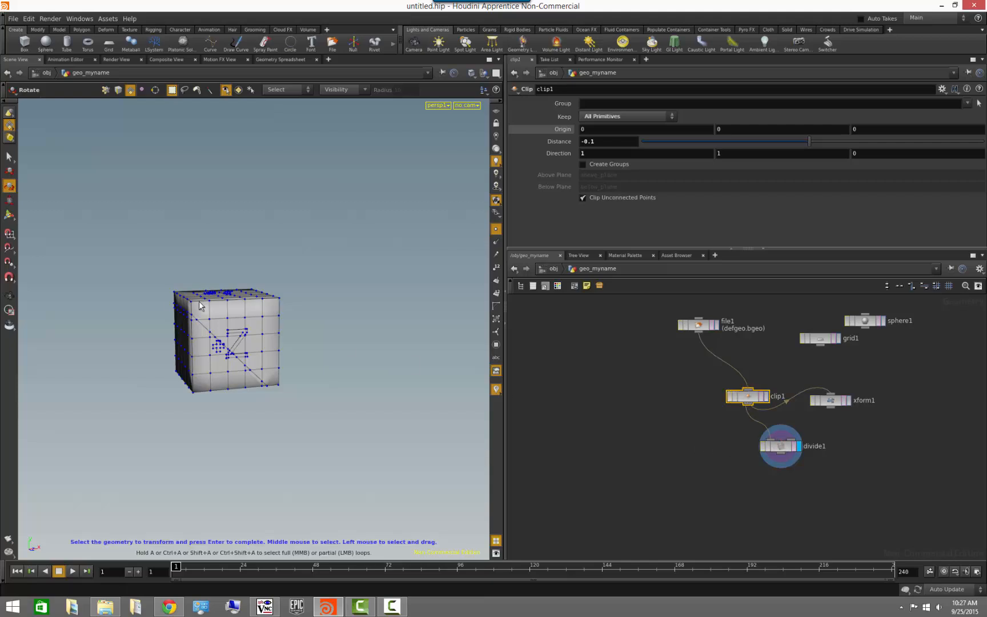
click(9, 215)
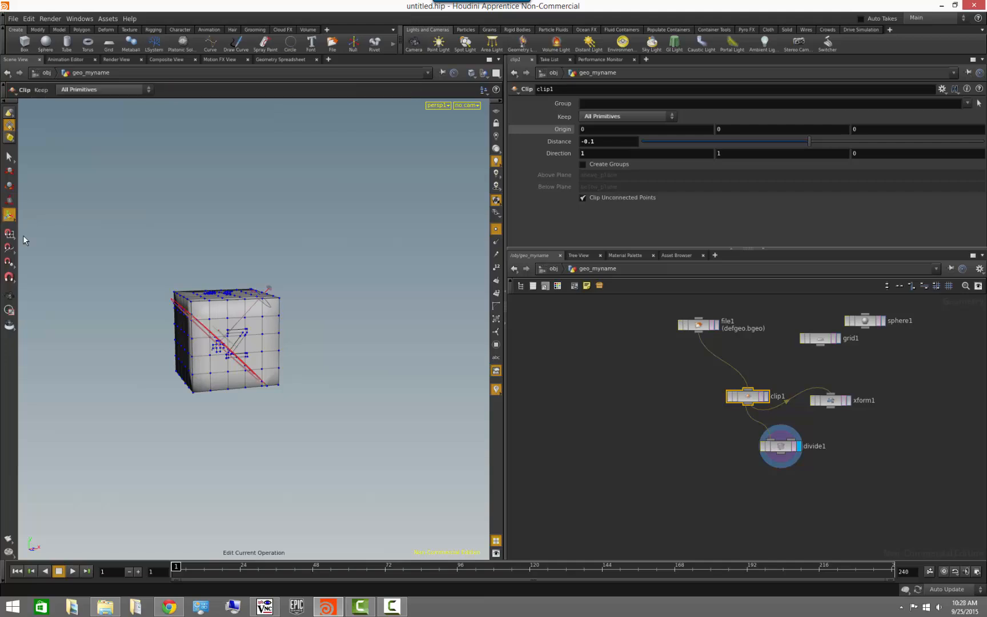
key(Escape)
drag(319, 311, 273, 341)
key(Return)
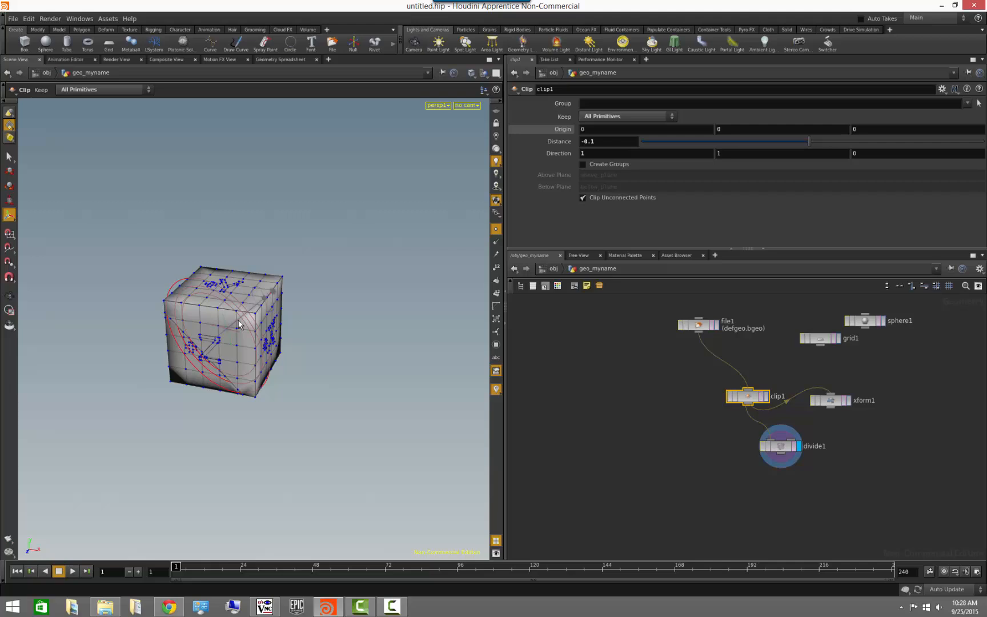
drag(251, 330, 264, 312)
alt+drag(260, 355, 294, 319)
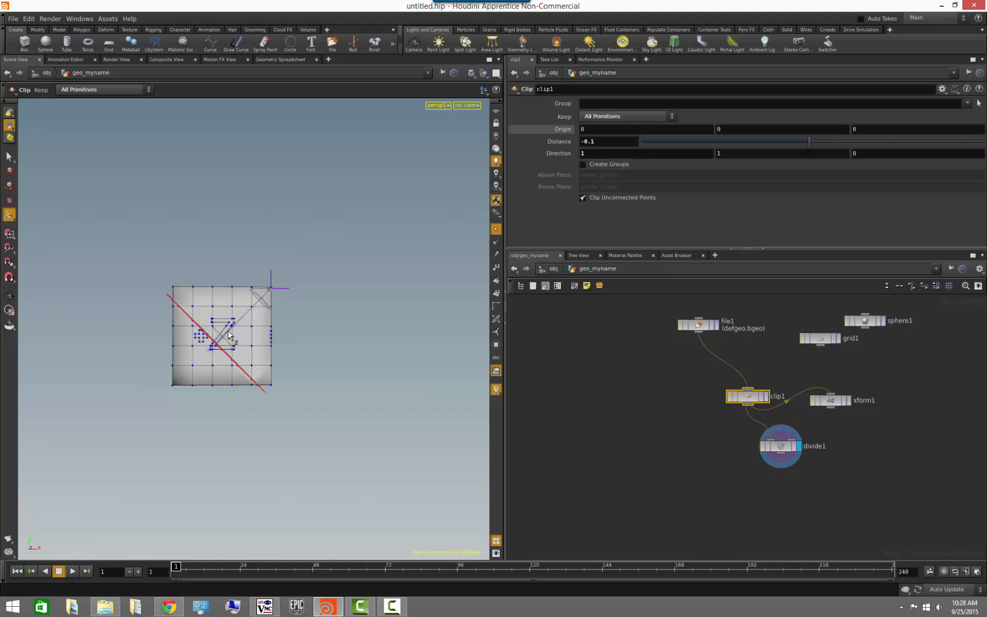
Move clip1's plane with its handle to an origin of about 0.278, 0.278, 0 and tilt its direction to about 0.82, 0.53, 0.20.
drag(228, 335, 315, 369)
mouse_move(248, 310)
mouse_down()
mouse_move(260, 302)
mouse_move(254, 309)
mouse_up()
alt+drag(336, 309, 380, 285)
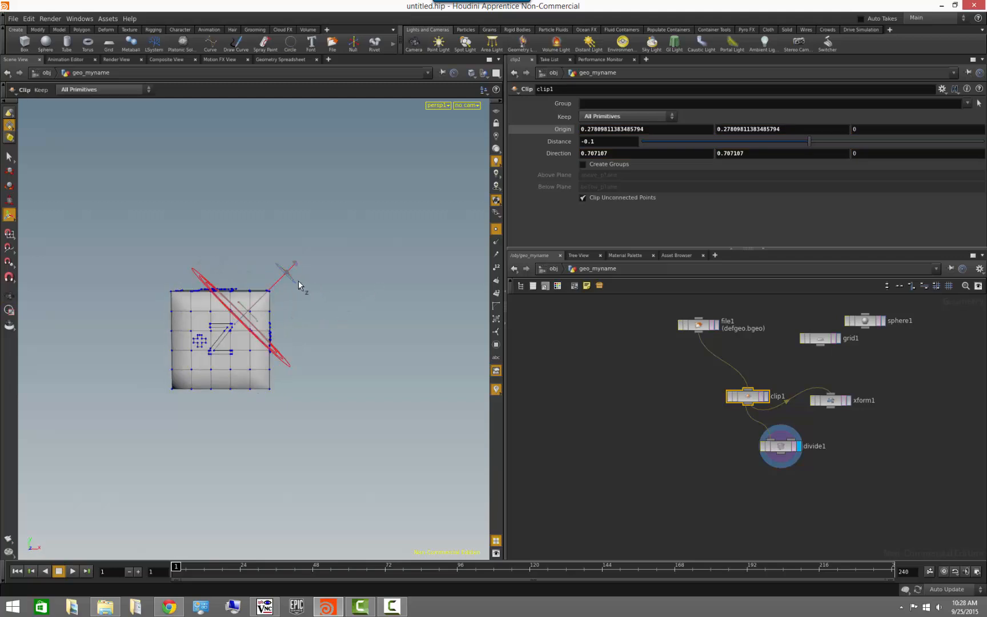
mouse_move(299, 281)
alt+mouse_down()
mouse_move(293, 326)
mouse_move(355, 329)
mouse_move(293, 306)
mouse_move(279, 271)
mouse_move(297, 288)
alt+mouse_up()
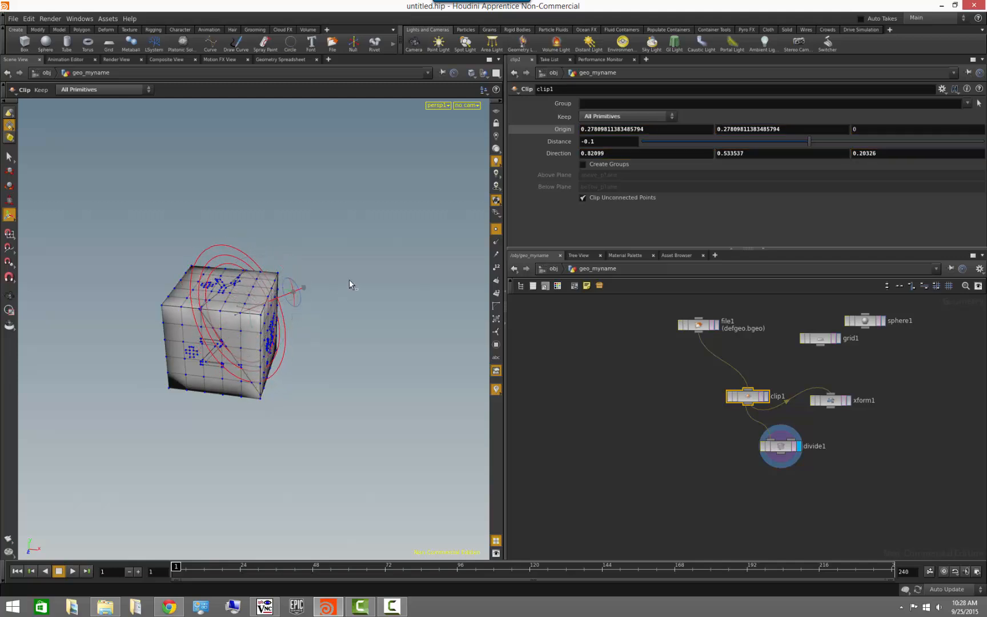
Undo the handle changes to clip1's origin and direction.
key(ctrl+z)
key(ctrl+z)
key(ctrl+z)
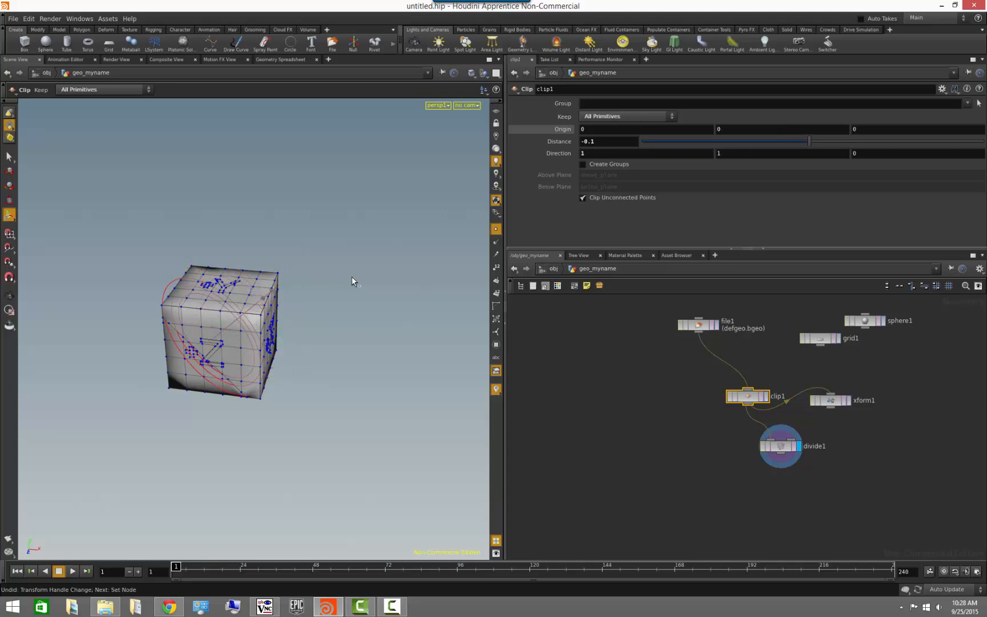
Select sphere1, display its output, and view the sphere with its bounding box handles.
drag(611, 404, 617, 383)
middle_drag(644, 388, 625, 406)
click(835, 342)
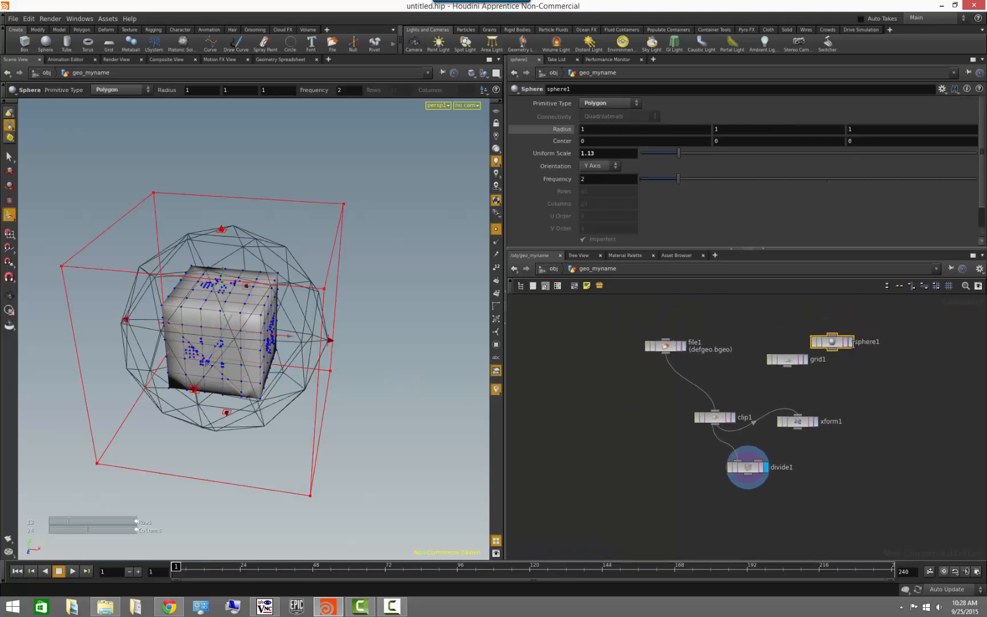
click(850, 343)
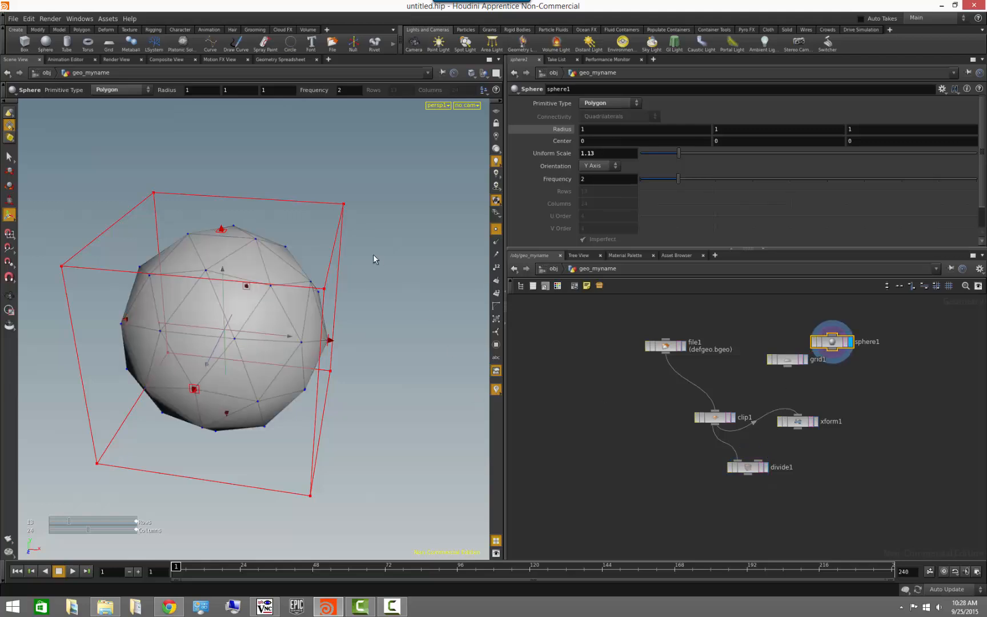
alt+right_drag(374, 303, 337, 286)
alt+drag(337, 285, 334, 288)
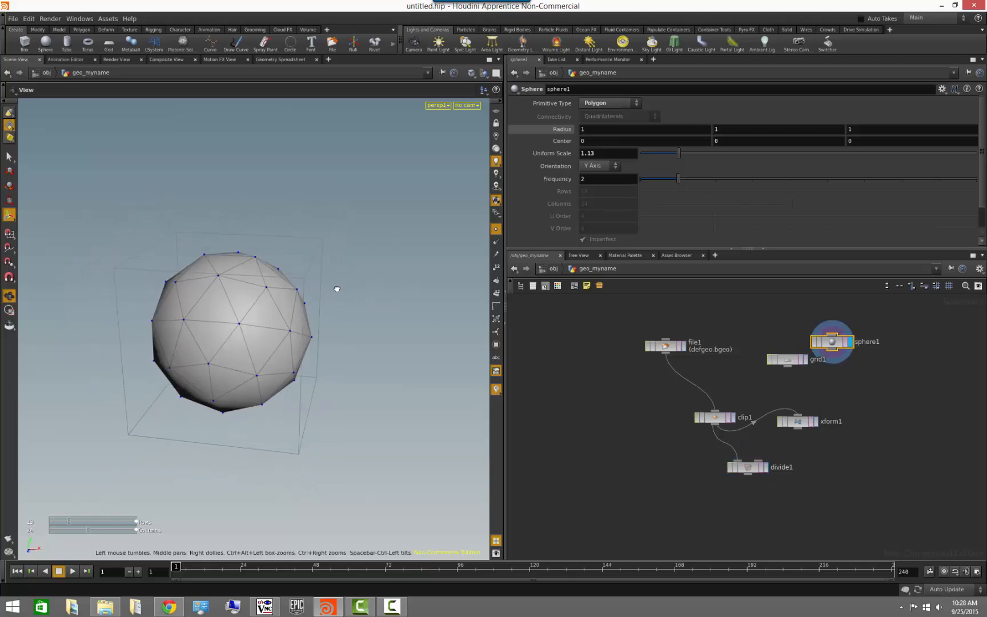
Reshape sphere1 with its viewport handles to a radius of about 0.87, 1.30, 1 and a center of about 0.17, -0.29, 0.
drag(230, 251, 234, 188)
mouse_move(317, 309)
mouse_down()
mouse_move(378, 311)
mouse_move(368, 320)
mouse_move(320, 311)
mouse_up()
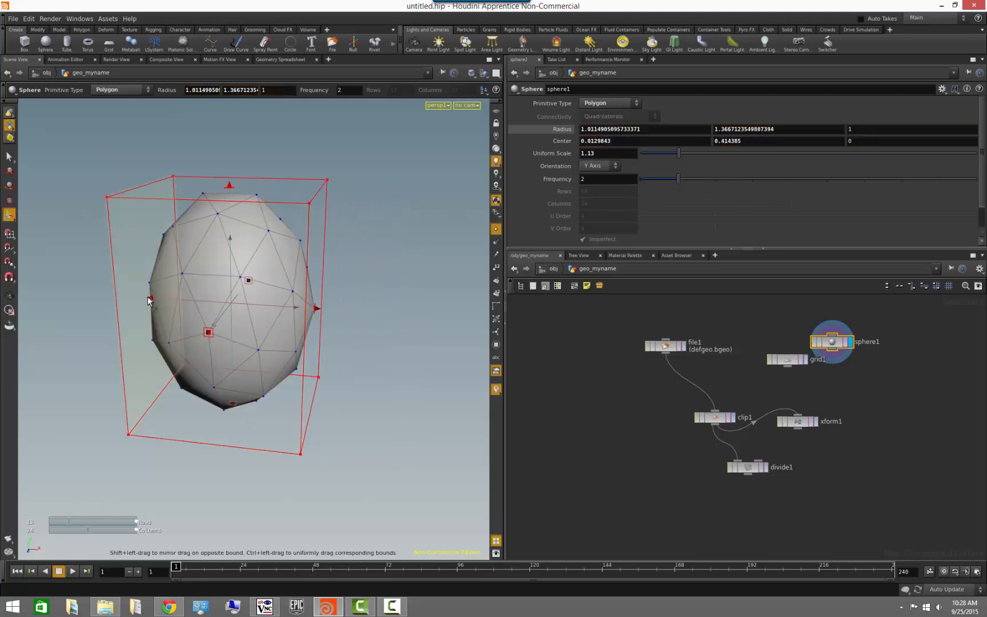
drag(151, 301, 173, 303)
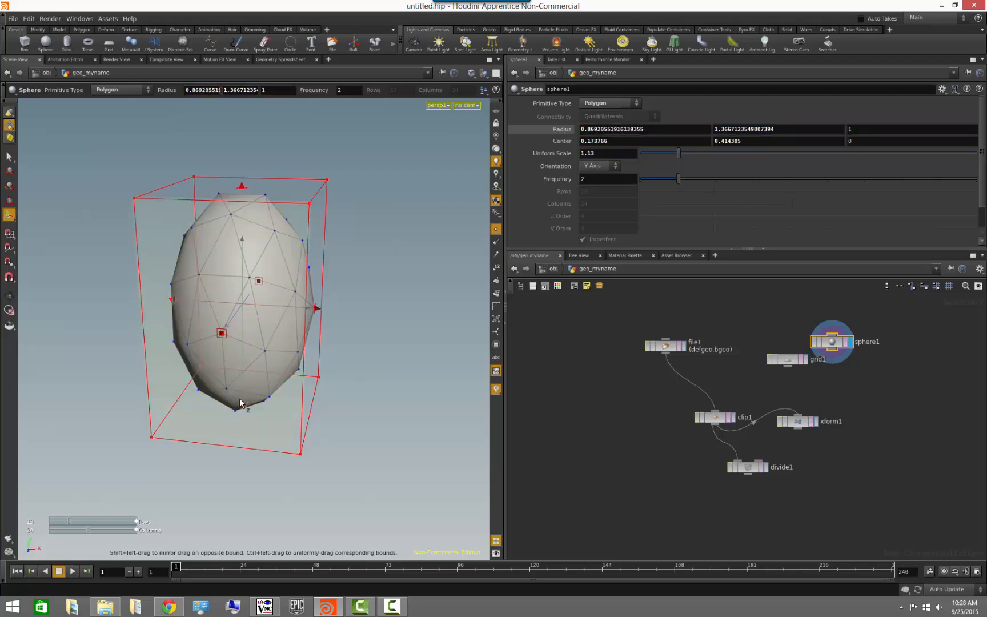
mouse_move(241, 405)
mouse_down()
mouse_move(243, 443)
mouse_move(245, 397)
mouse_up()
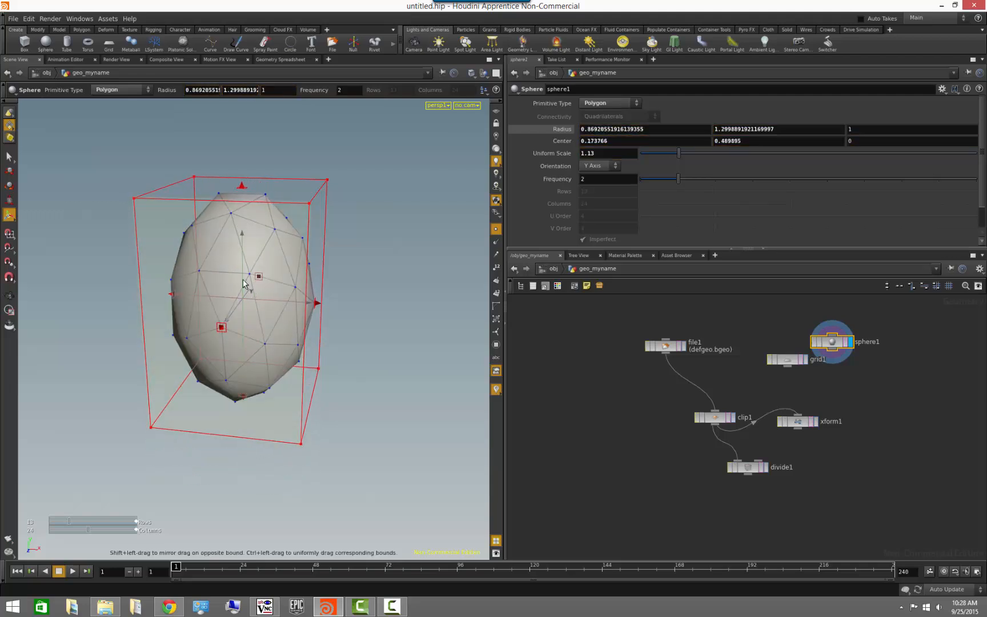
drag(243, 275, 230, 323)
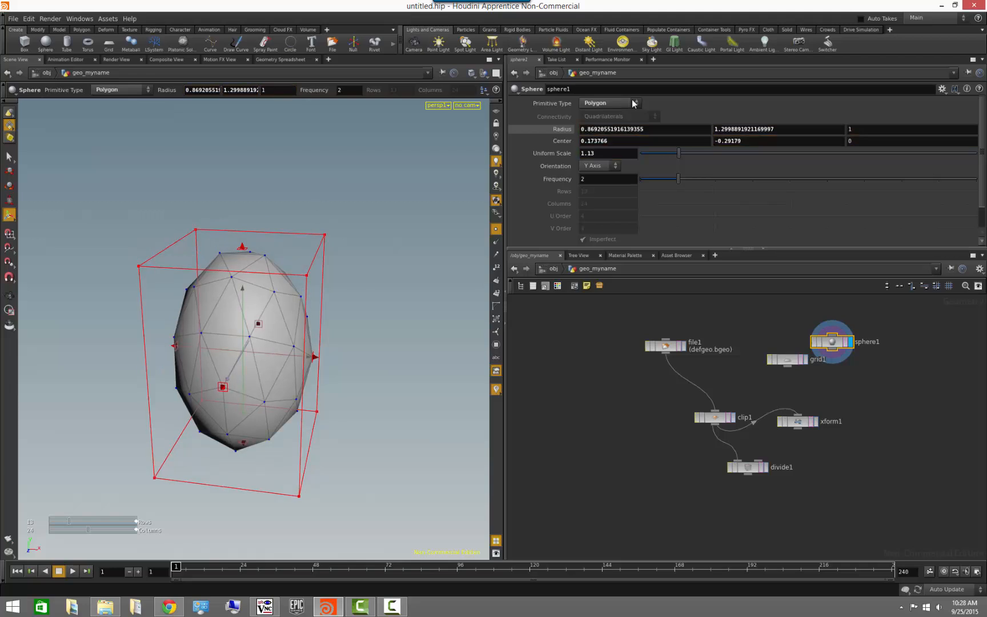
Undo sphere1's reshaping and the display switch, bringing back divide1's output.
key(ctrl+z)
key(ctrl+z)
key(ctrl+z)
key(ctrl+z)
key(ctrl+z)
key(ctrl+z)
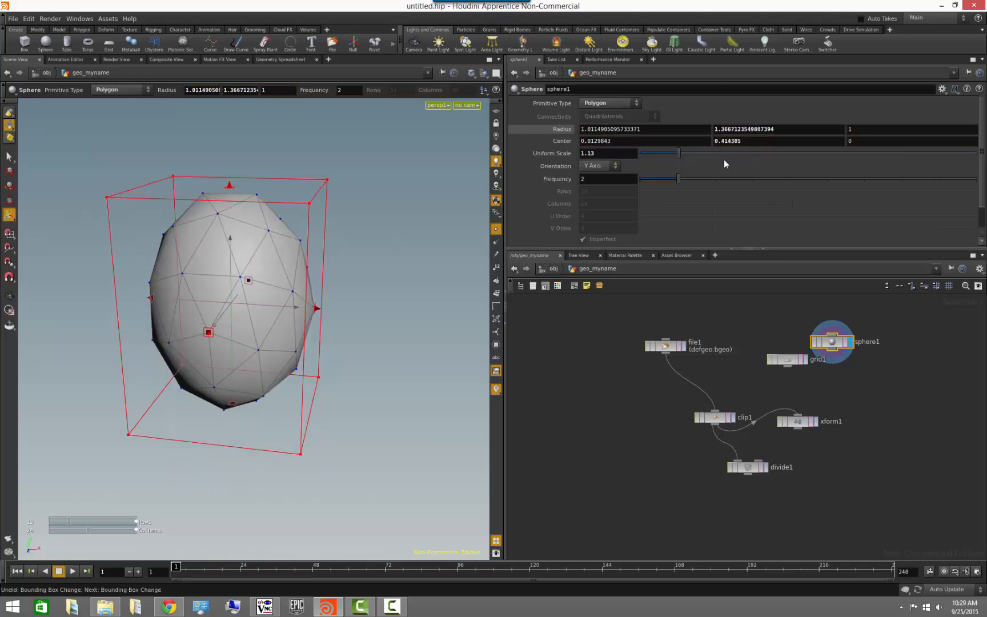
key(ctrl+z)
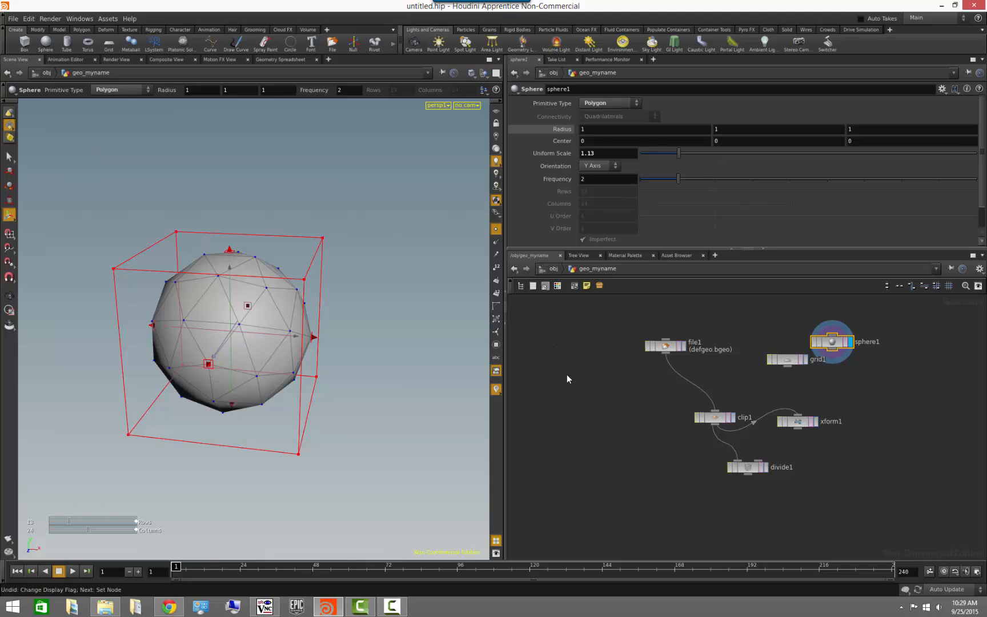
key(ctrl+z)
click(577, 423)
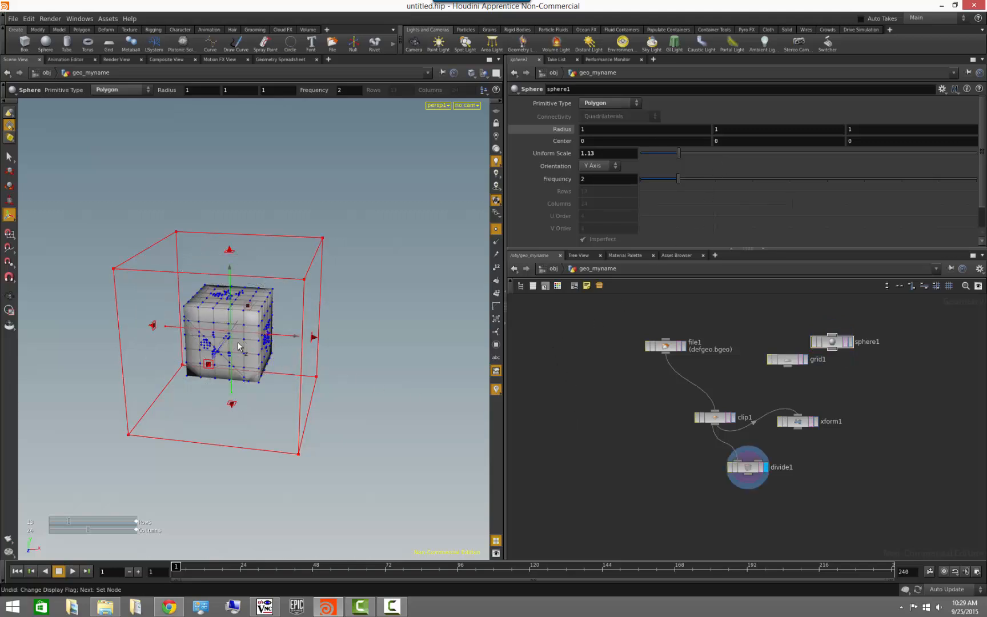
Select divide1 and then sphere1, try stretching the sphere sideways with its bounding box handle, and undo it.
click(748, 470)
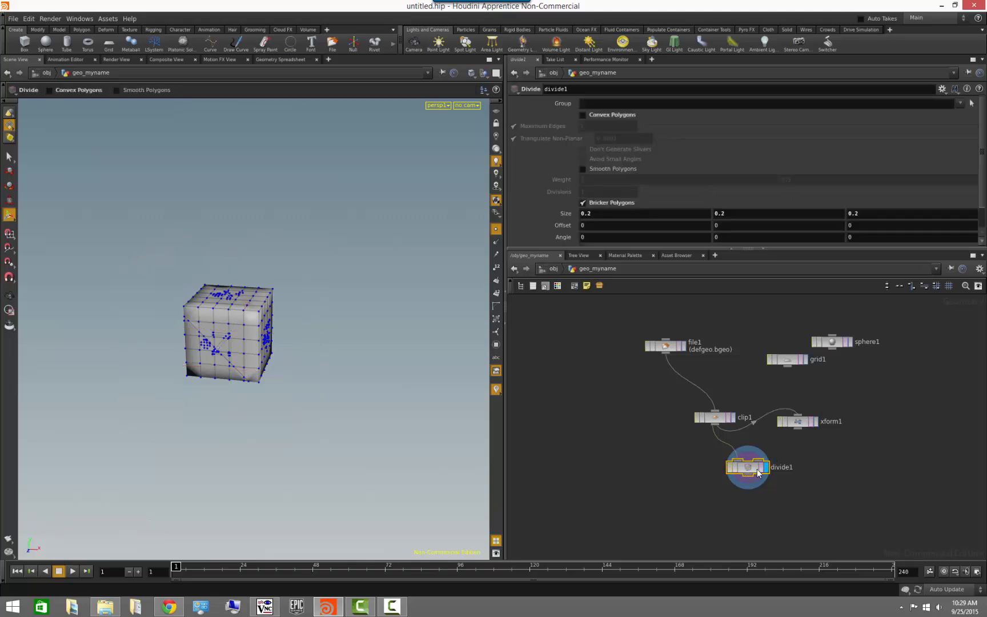
click(834, 343)
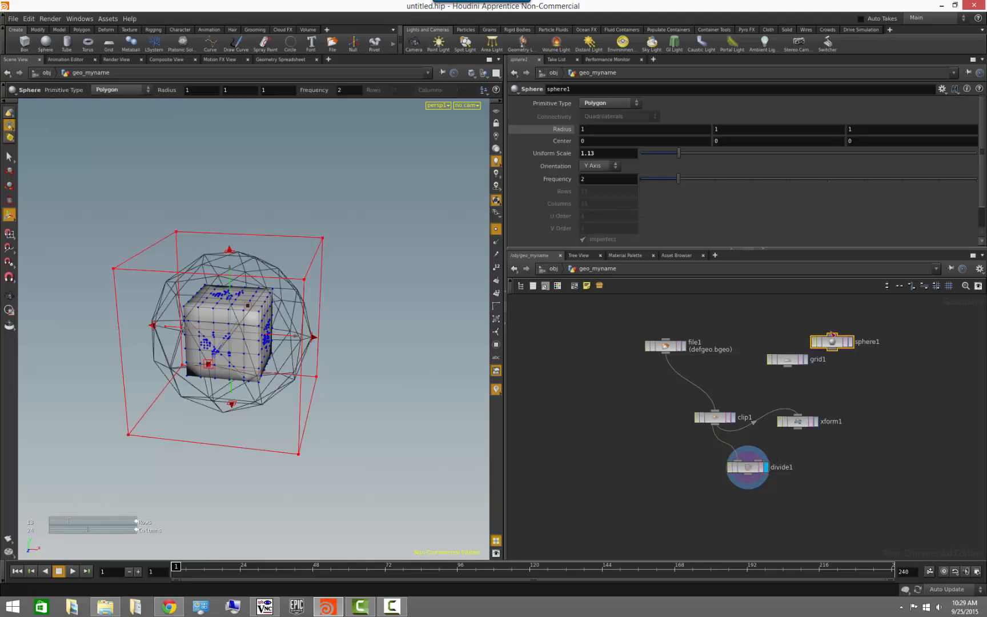
drag(314, 337, 421, 290)
key(ctrl+z)
click(584, 374)
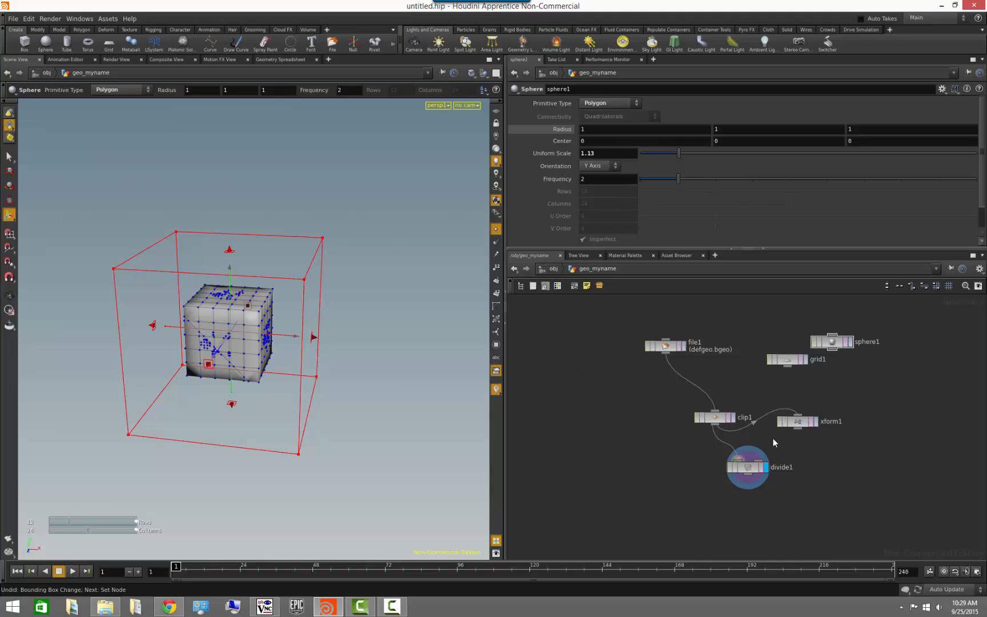
Display and select xform1, raise it about 0.55 in Y and rotate it about 5.55 degrees around Z with its viewport handles.
click(816, 422)
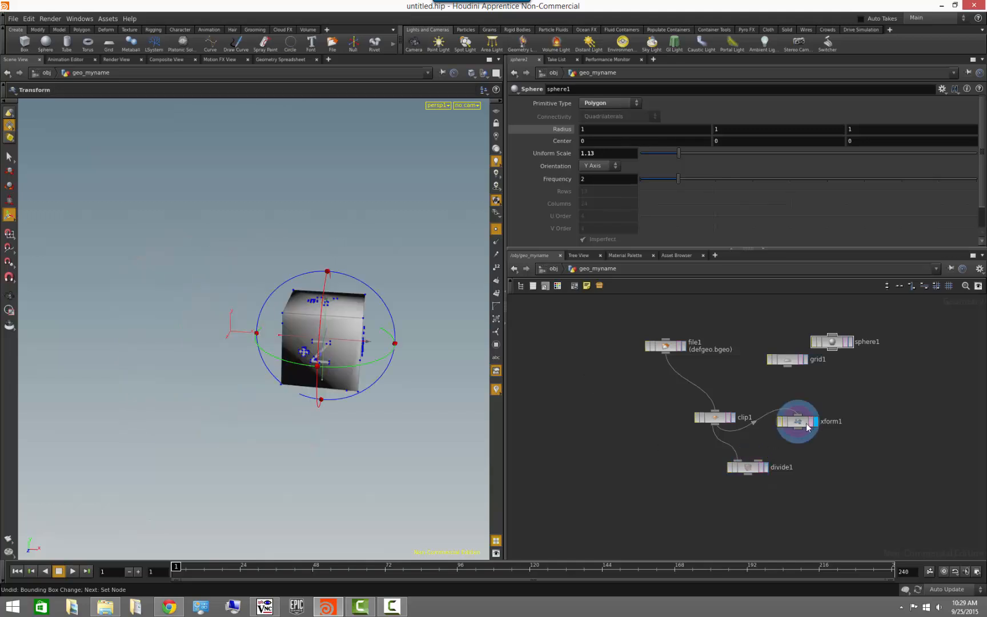
click(805, 423)
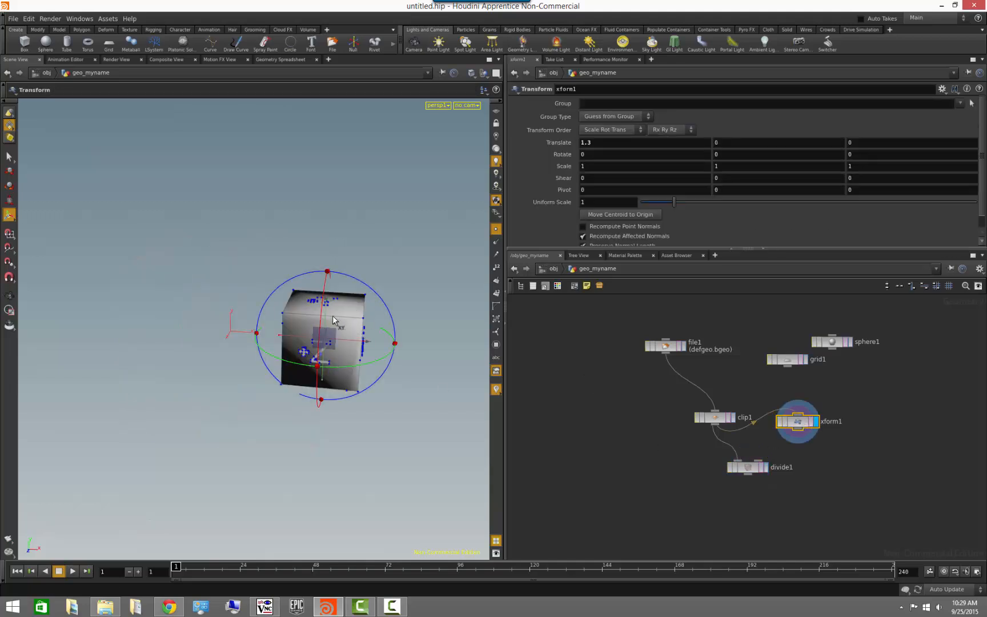
drag(297, 363, 297, 317)
drag(379, 255, 410, 293)
Undo xform1's move and rotation along with its selection and display switch.
key(ctrl+z)
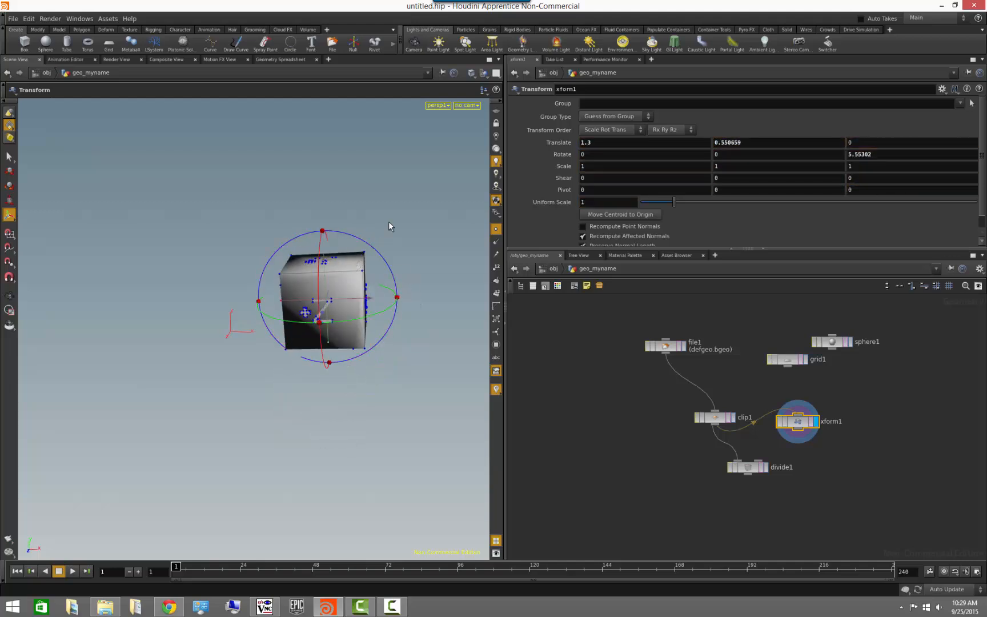
key(ctrl+z)
key(ctrl+z)
key(ctrl+z)
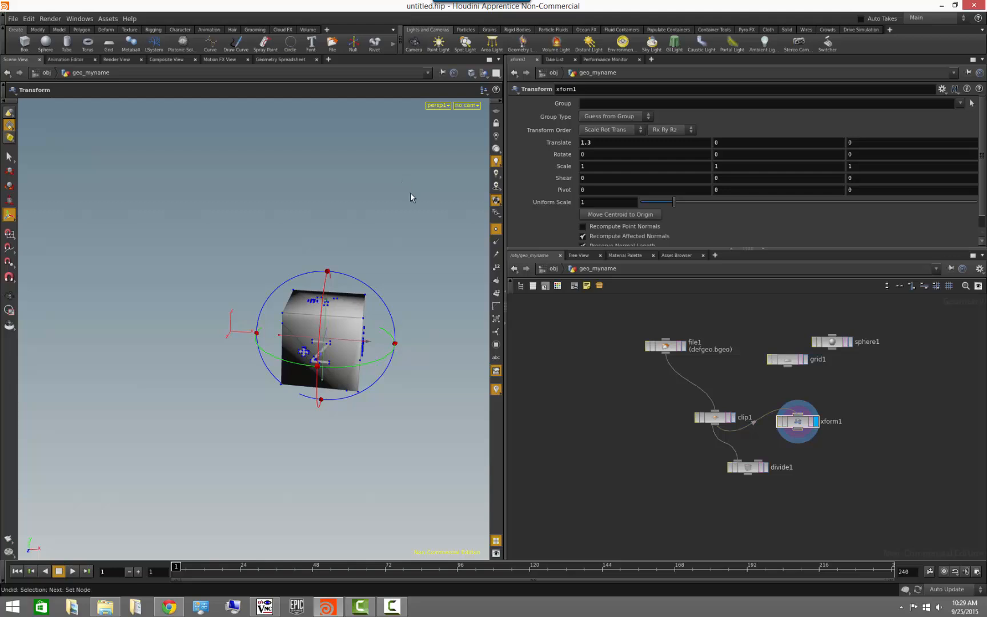
key(ctrl+z)
key(ctrl+z)
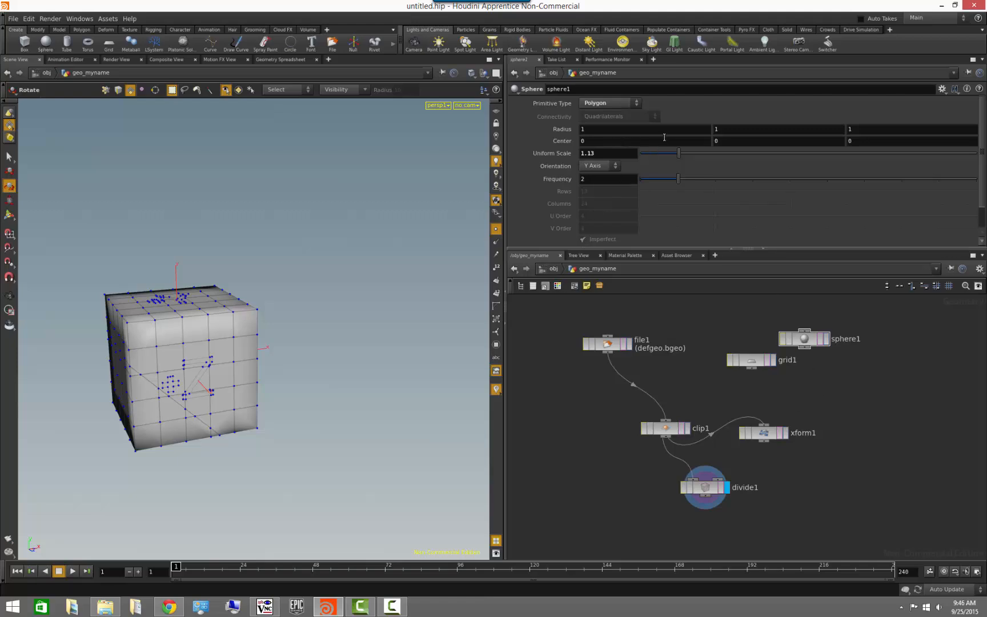
Move grid1 and file1 aside and wire sphere1 into clip1's input in place of file1.
key(Escape)
drag(211, 246, 302, 268)
key(r)
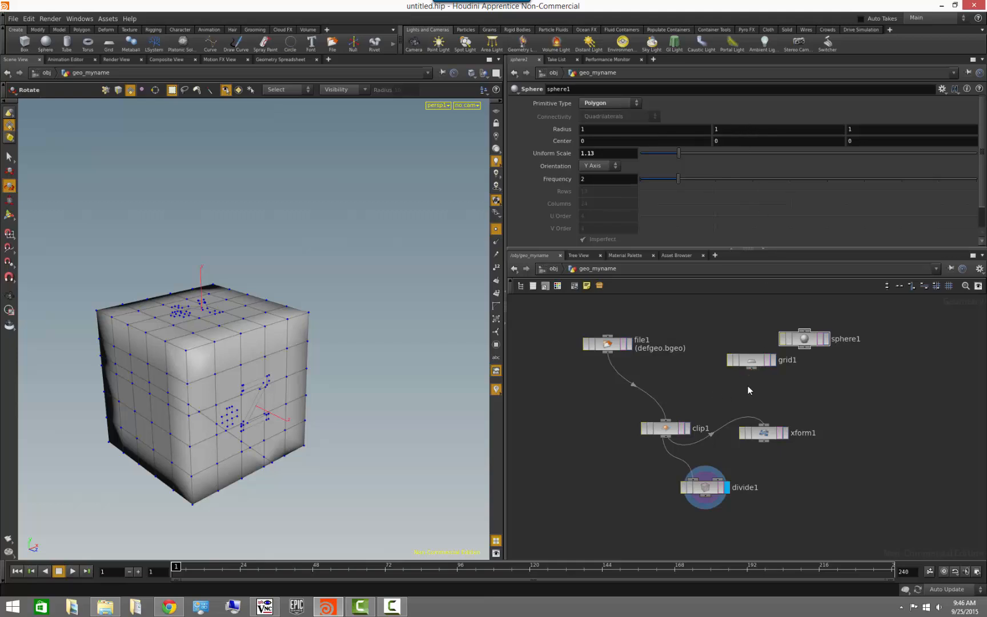
drag(766, 362, 899, 379)
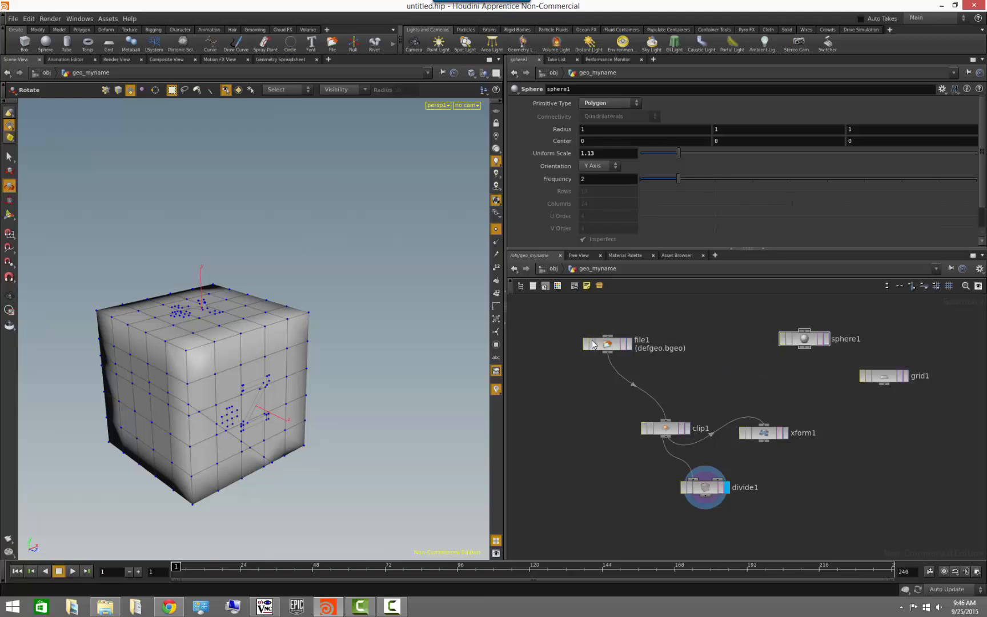
drag(592, 344, 514, 331)
drag(799, 338, 666, 421)
scroll(393, 375, down, 5)
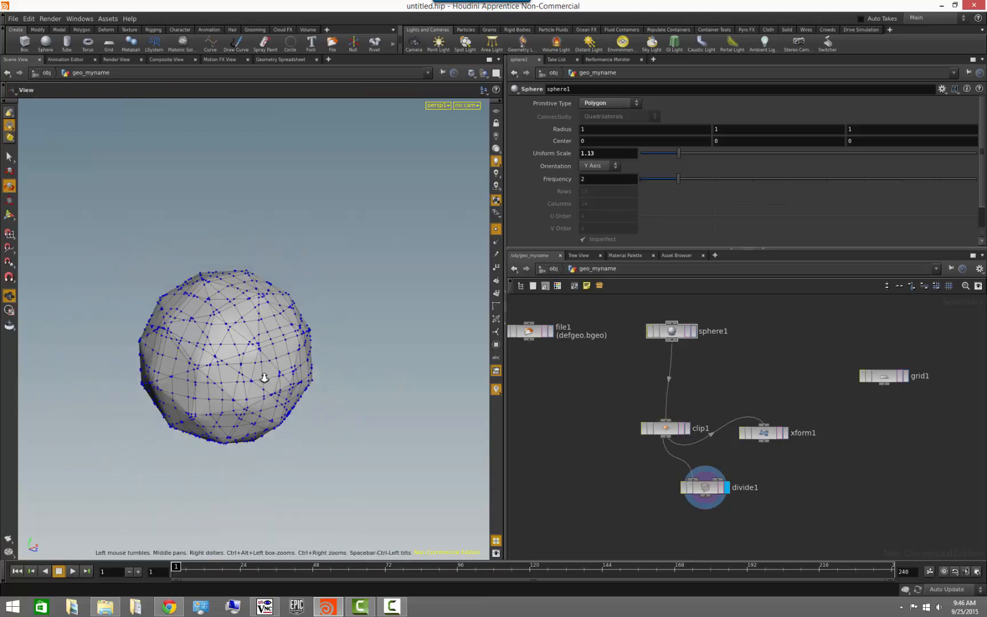
Display sphere1's output and set its uniform scale to 1.
click(695, 331)
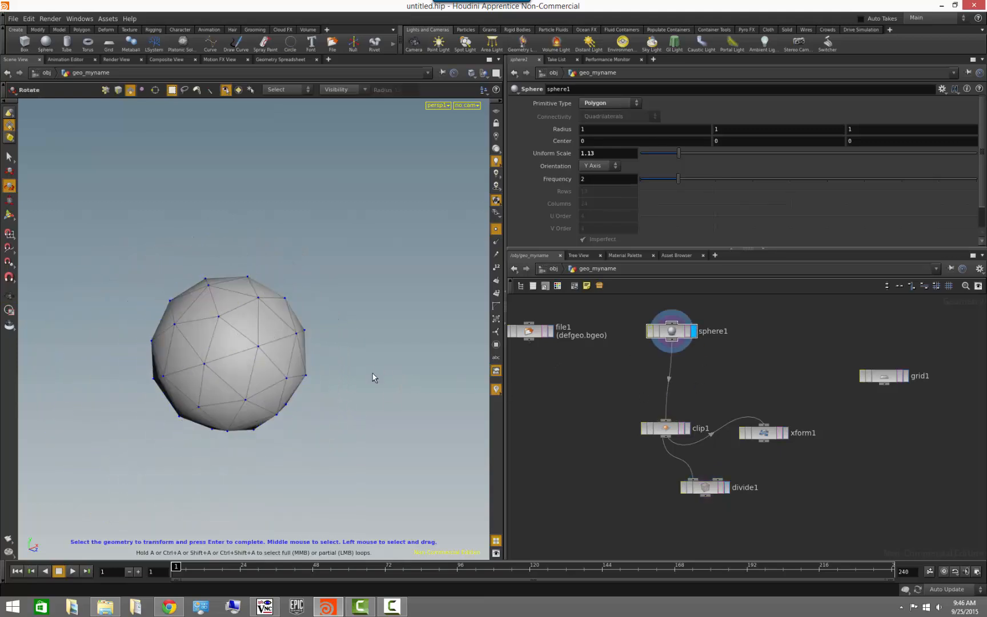
alt+drag(373, 352, 343, 356)
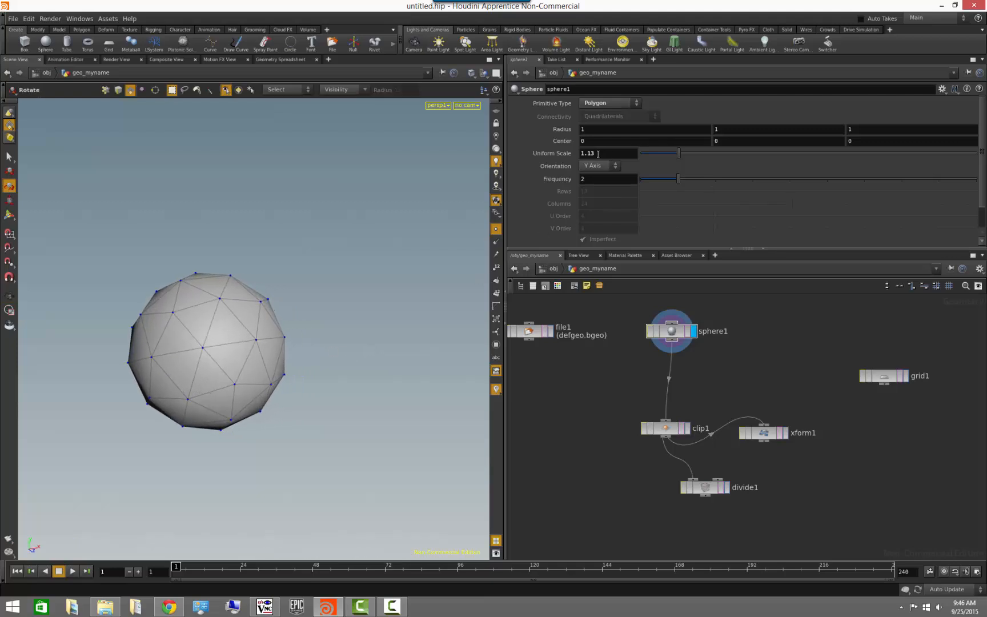
drag(598, 153, 541, 152)
text(1)
key(Return)
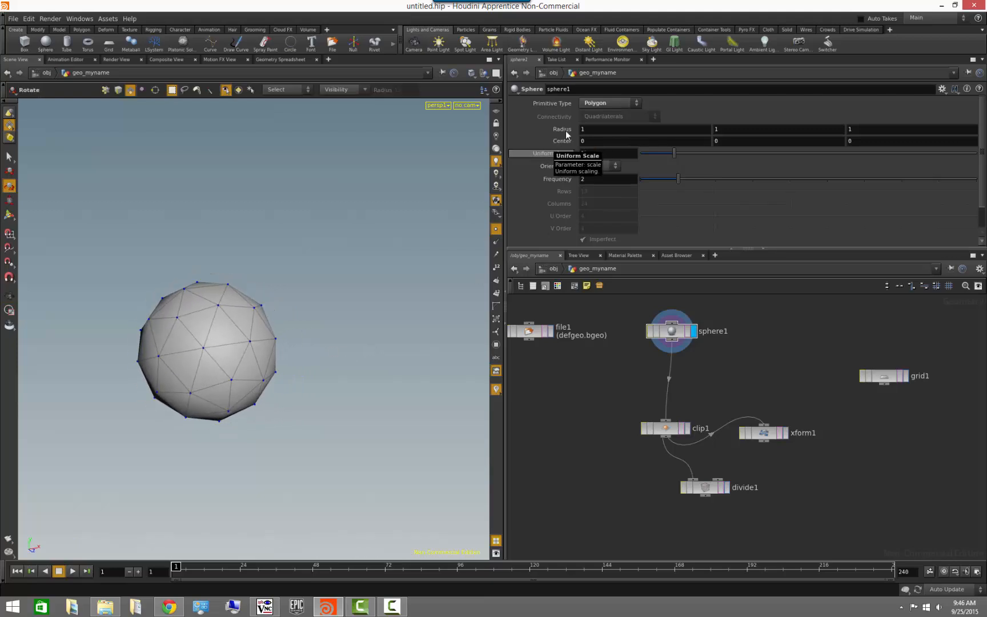
Try Y radius values of 2 and 1.5 on sphere1, viewing the stretched shape from several angles.
alt+drag(330, 298, 373, 304)
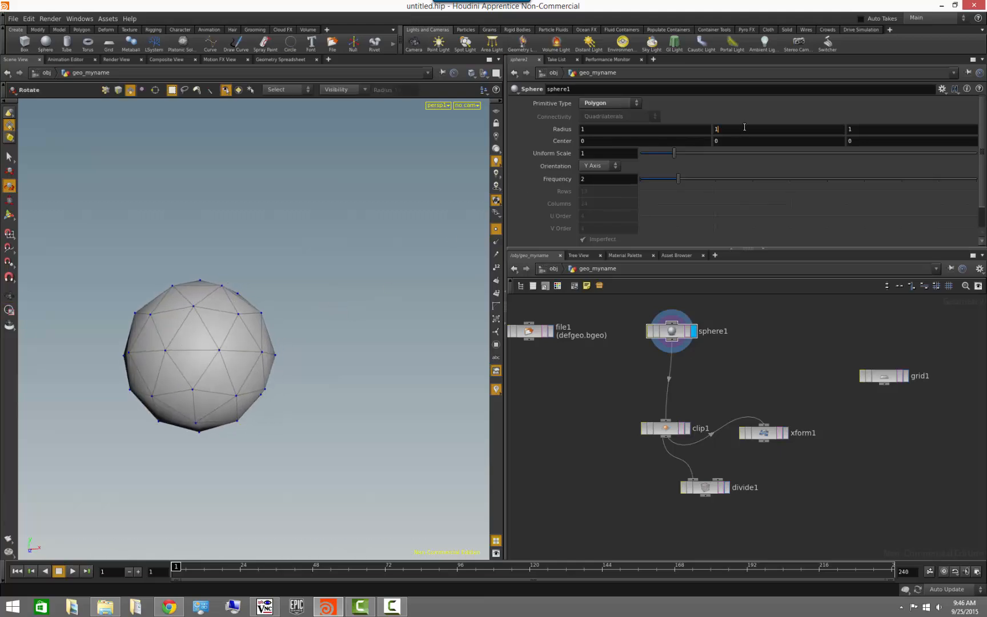
key(BackSpace)
text(2)
key(Return)
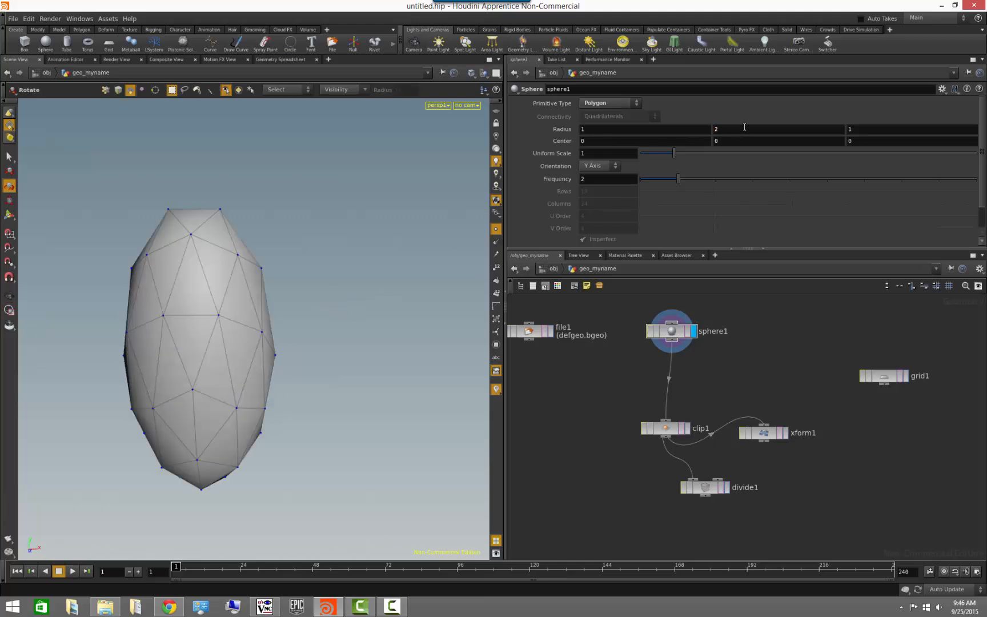
alt+drag(353, 379, 251, 381)
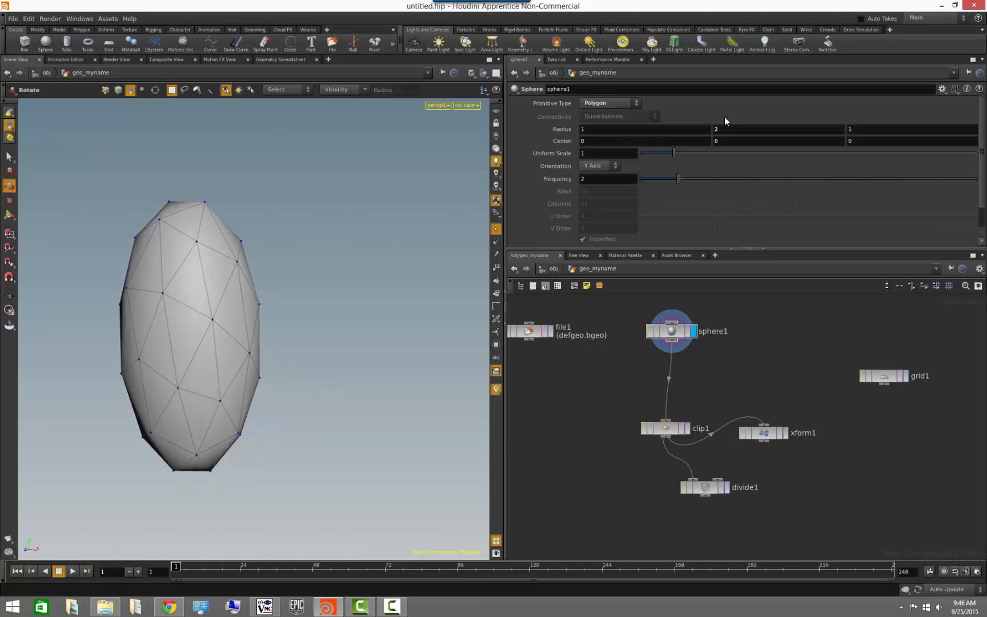
key(BackSpace)
text(1.5)
key(Return)
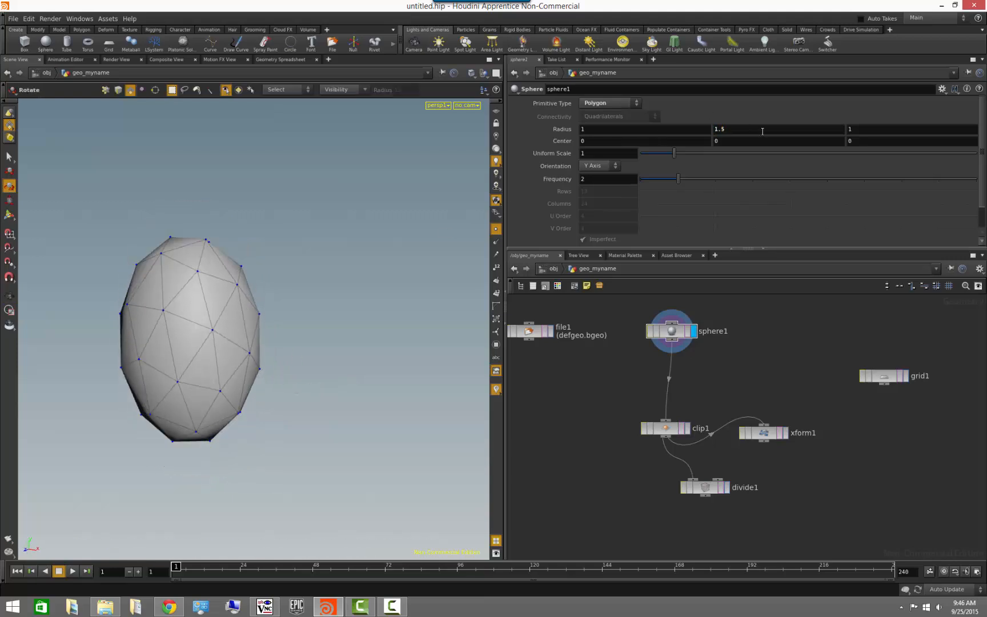
Set sphere1's X radius and Z radius to 2.
alt+drag(287, 251, 366, 262)
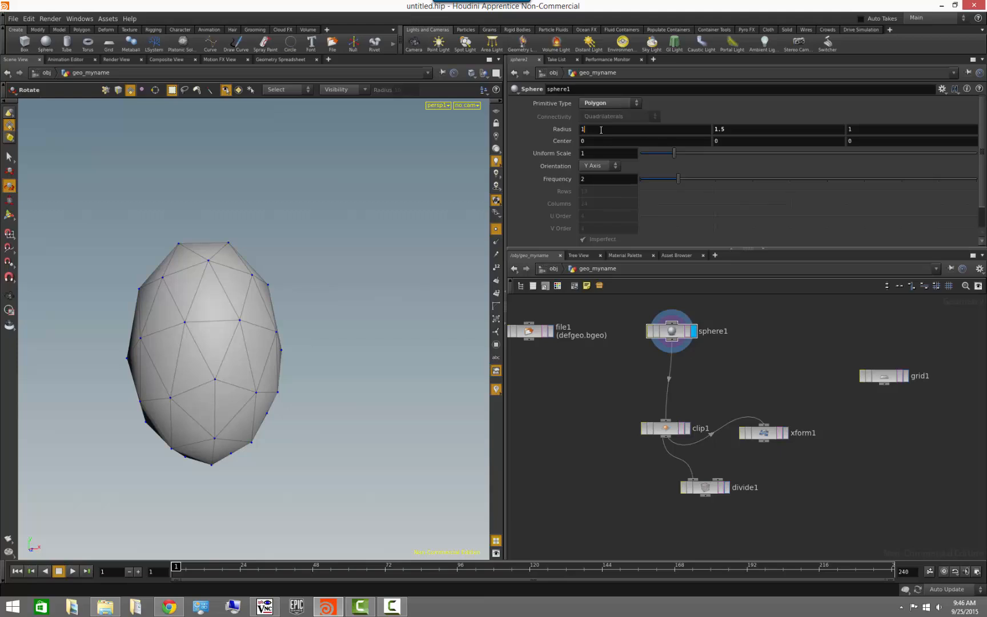
key(BackSpace)
text(2)
key(Return)
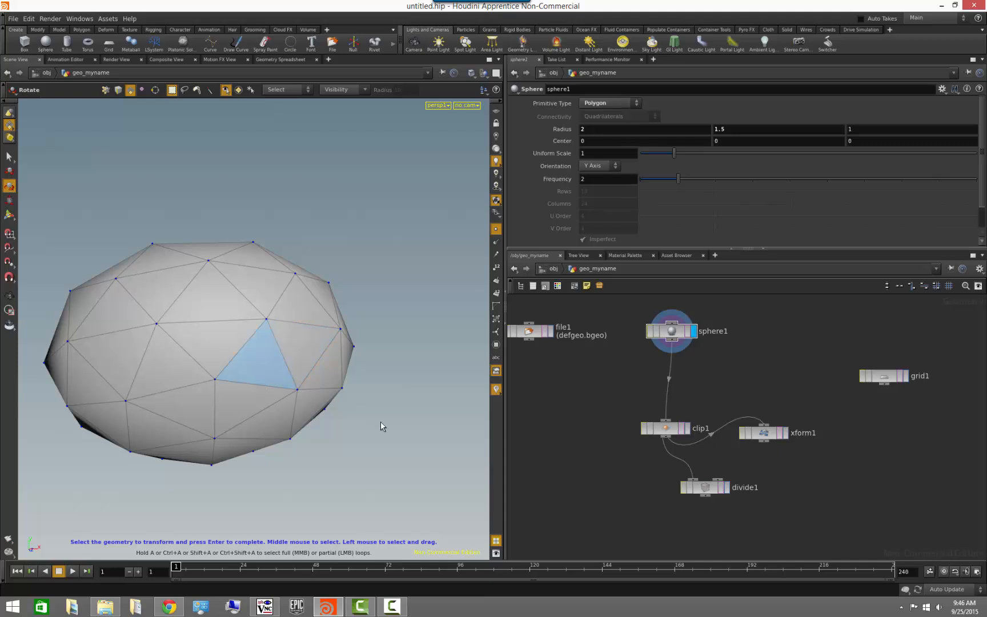
alt+drag(369, 446, 400, 440)
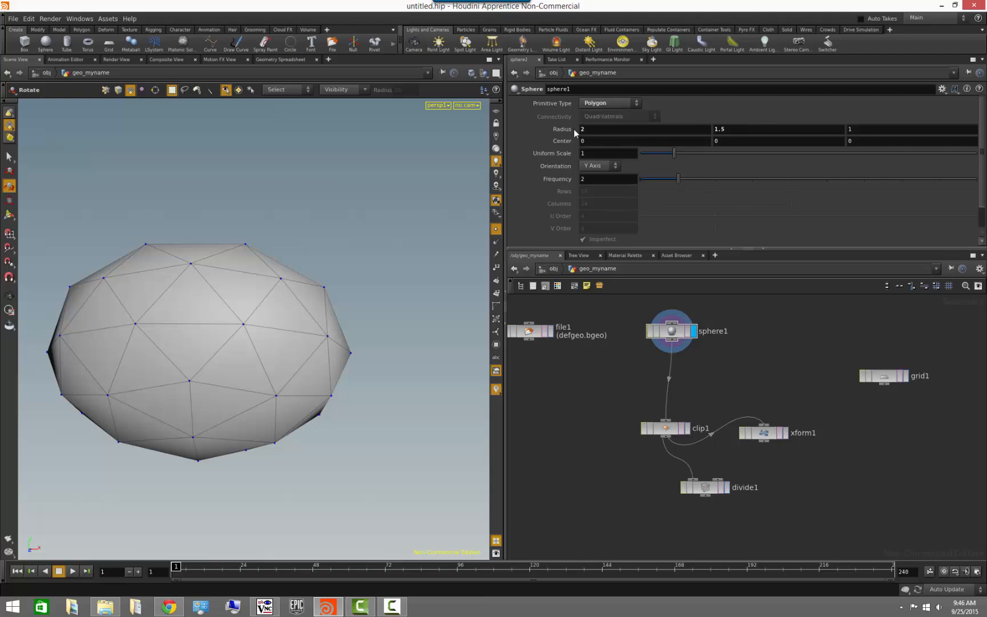
click(873, 128)
key(BackSpace)
text(2)
key(Return)
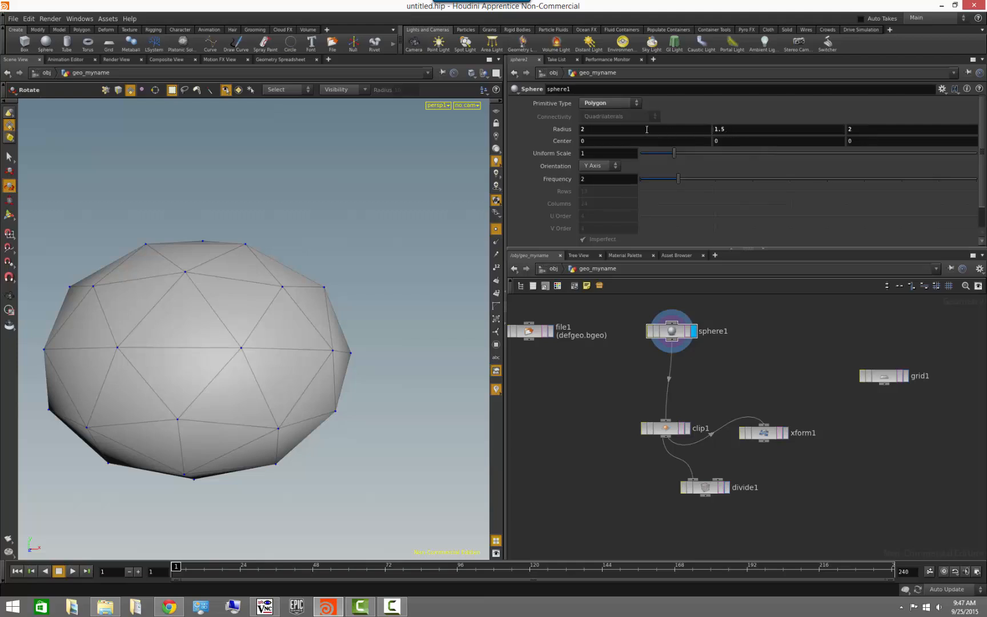
Set sphere1's Y radius to 3 and view the elongated shape.
drag(749, 126, 685, 127)
text(3)
key(Return)
key(Escape)
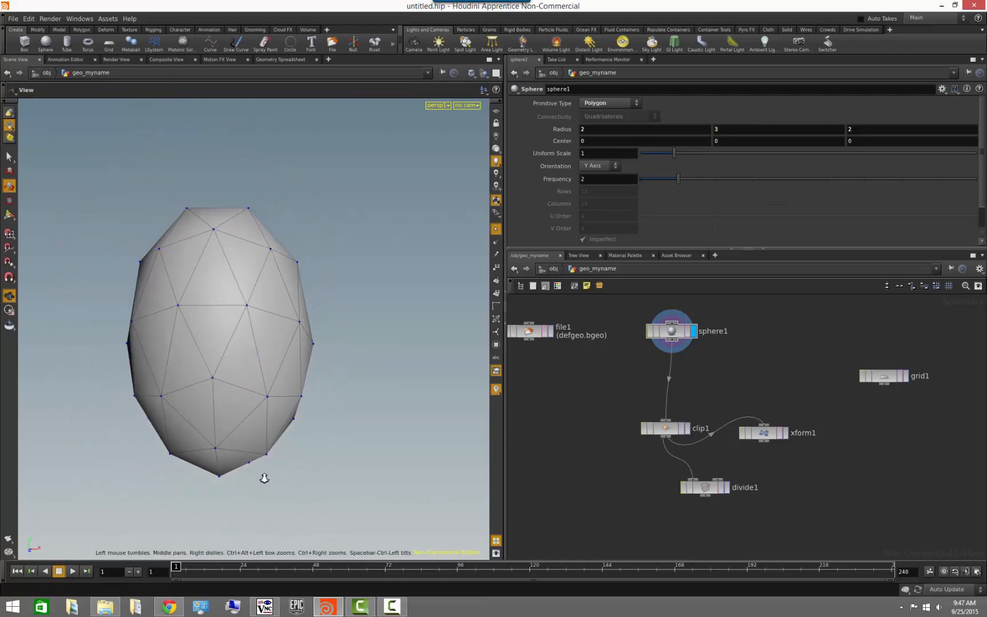
drag(264, 479, 288, 470)
key(r)
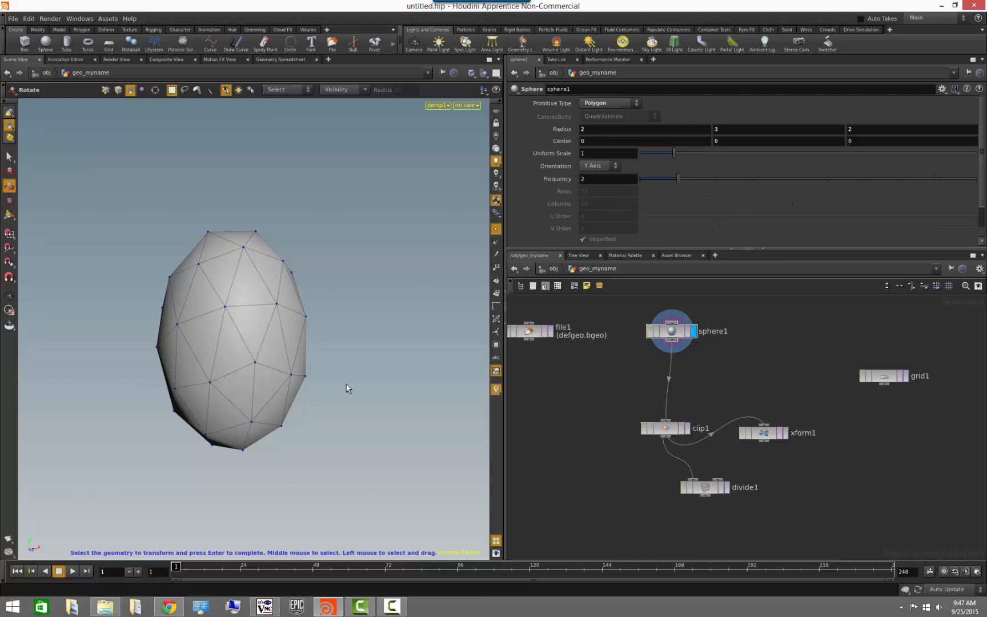
Set sphere1's X and Z radius to 4 and its Y radius to 6.
key(BackSpace)
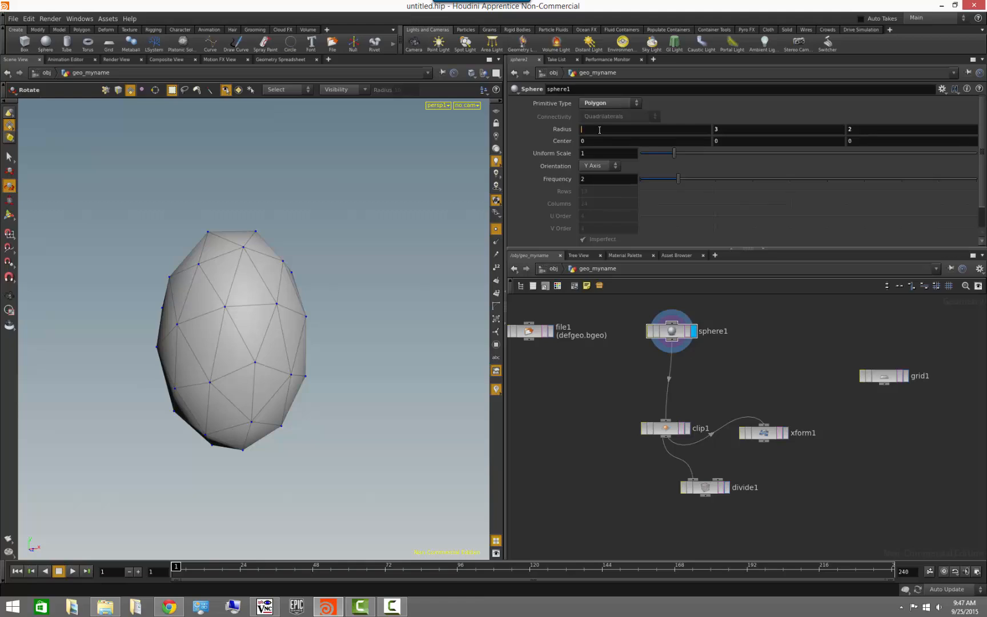
text(4)
key(Return)
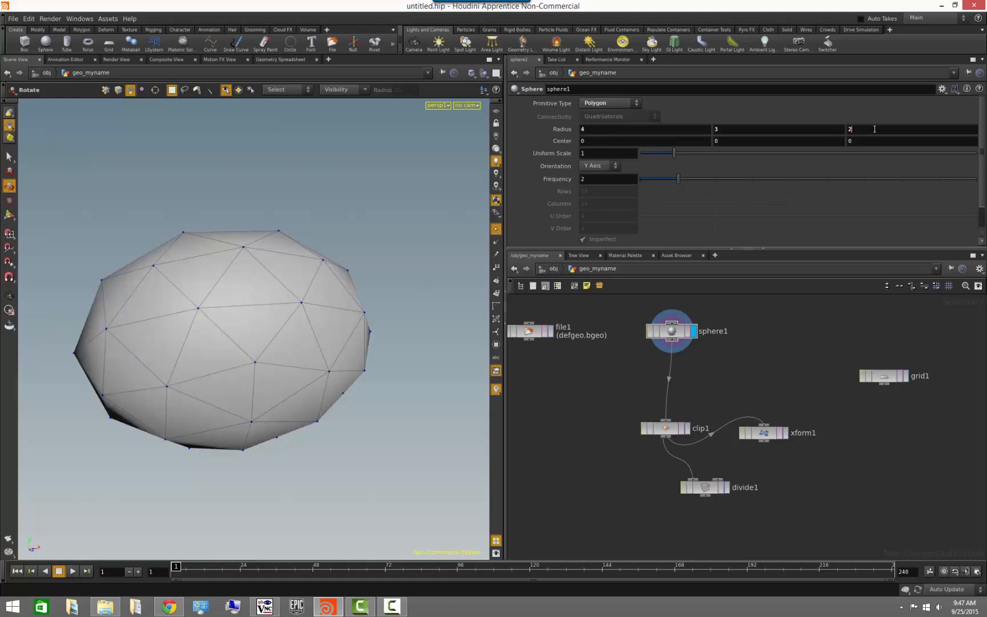
click(874, 128)
text(4)
key(Return)
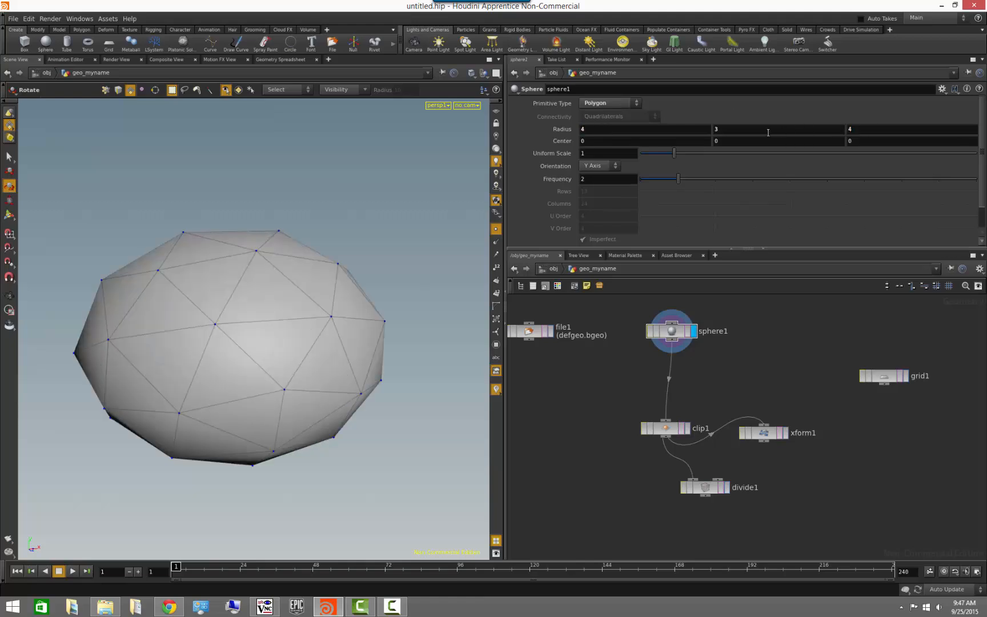
key(BackSpace)
text(6)
key(Return)
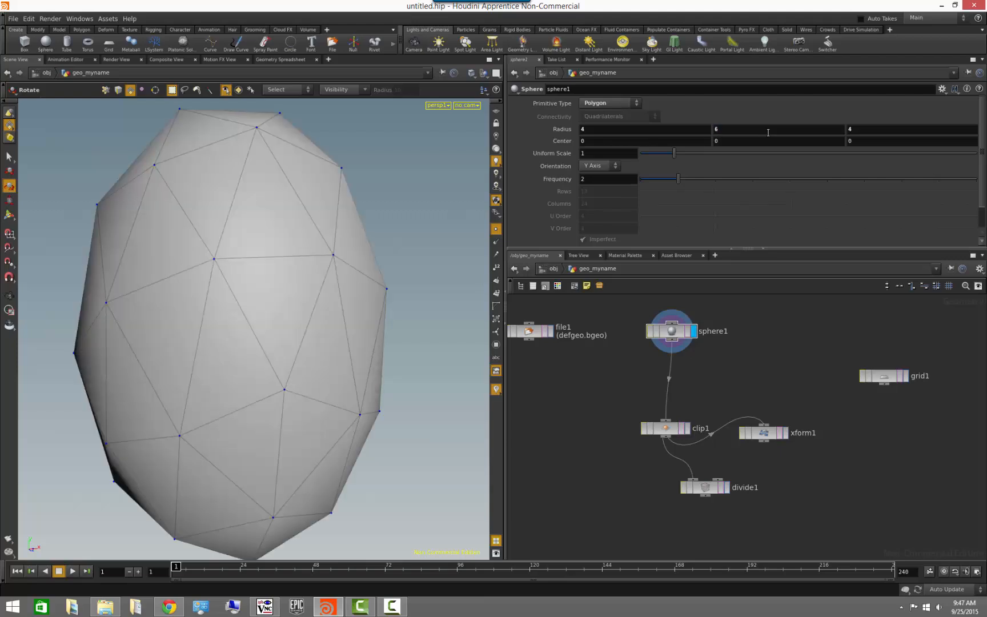
alt+right_drag(406, 373, 301, 361)
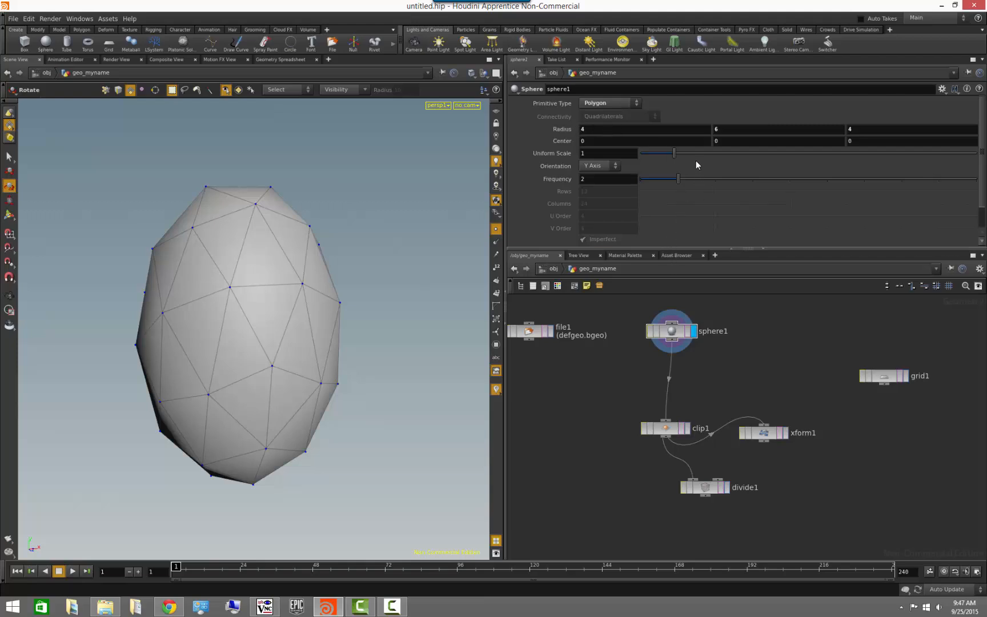
Copy sphere1's X radius parameter and paste it as a reference into the Y radius.
right_click(600, 129)
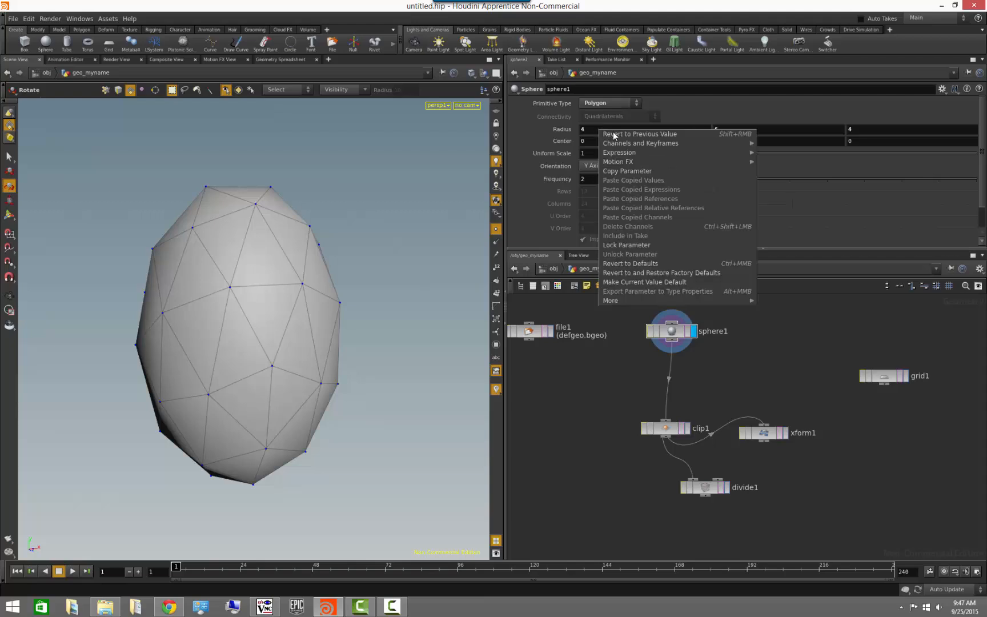
click(634, 171)
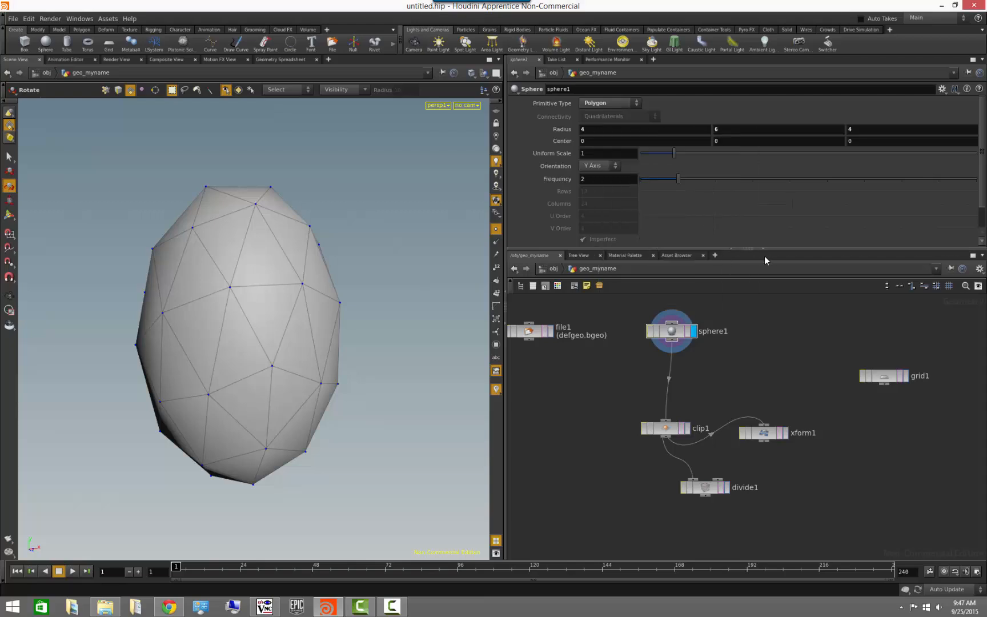
right_click(730, 129)
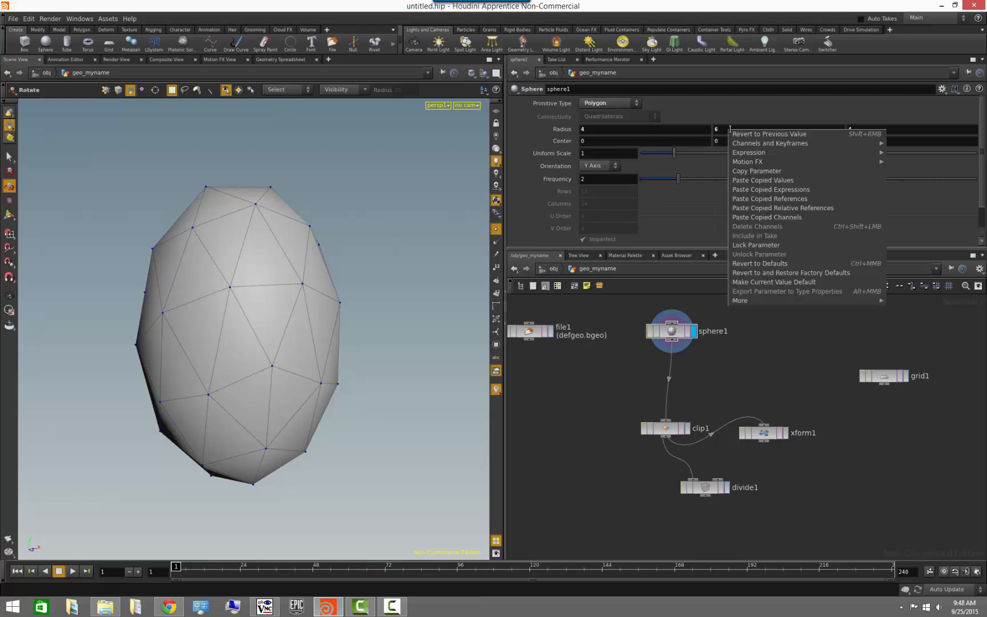
click(788, 200)
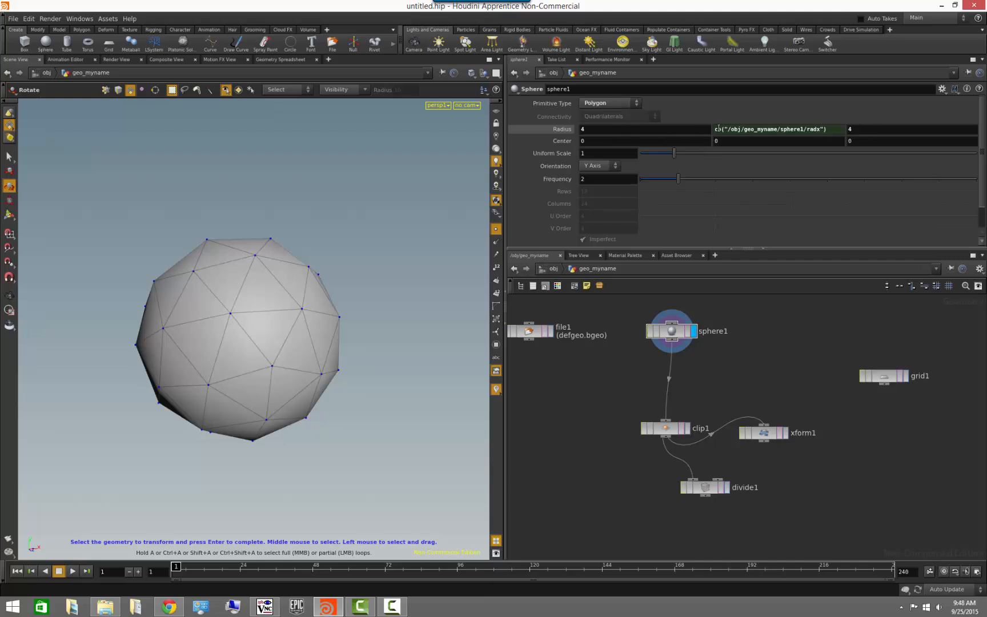
Copy sphere1's X radius parameter again and paste it as a reference into the Z radius.
right_click(609, 130)
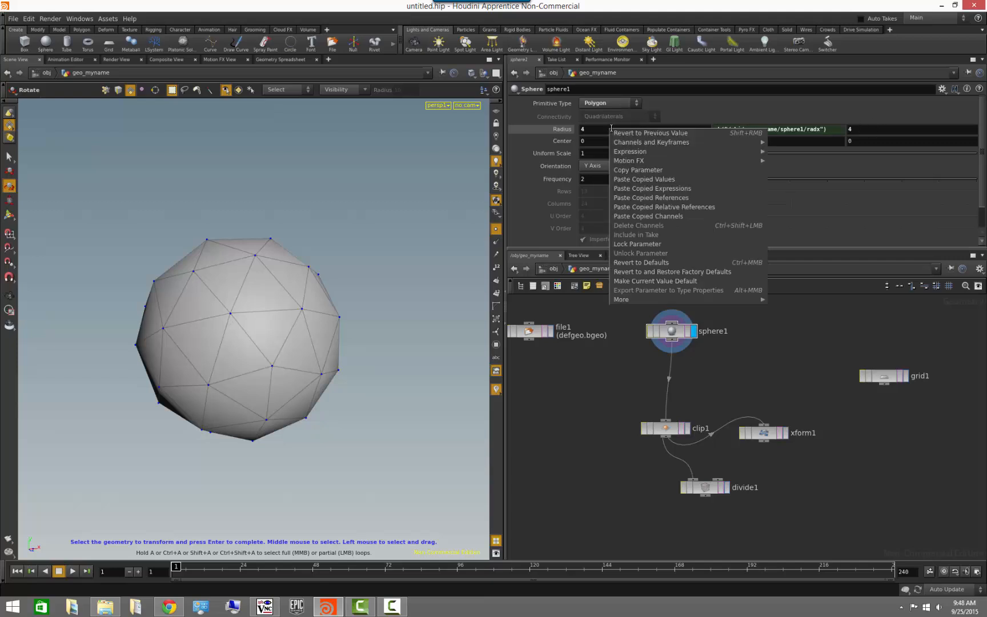
click(635, 169)
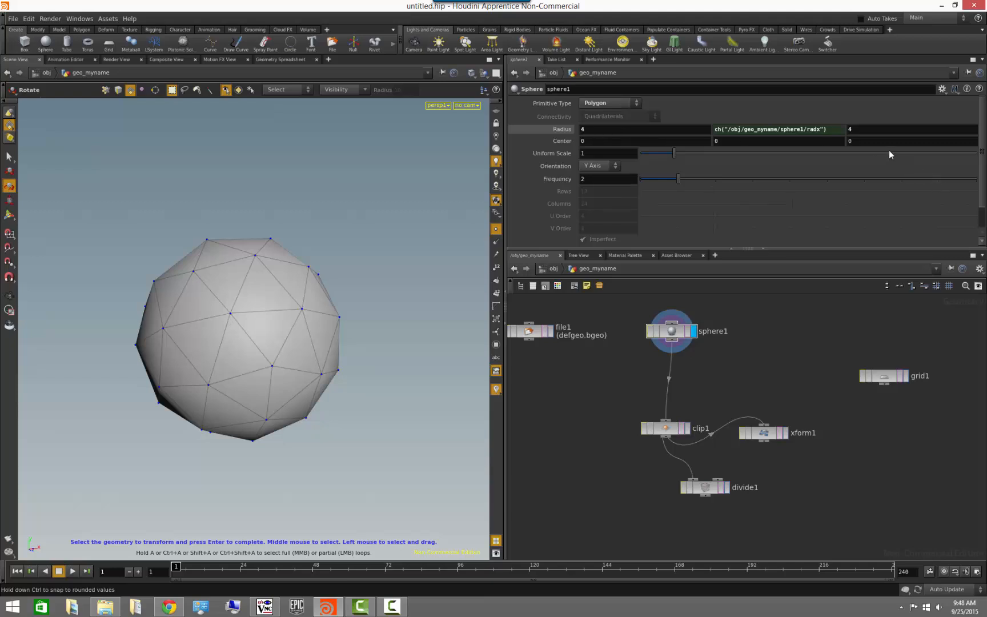
right_click(859, 129)
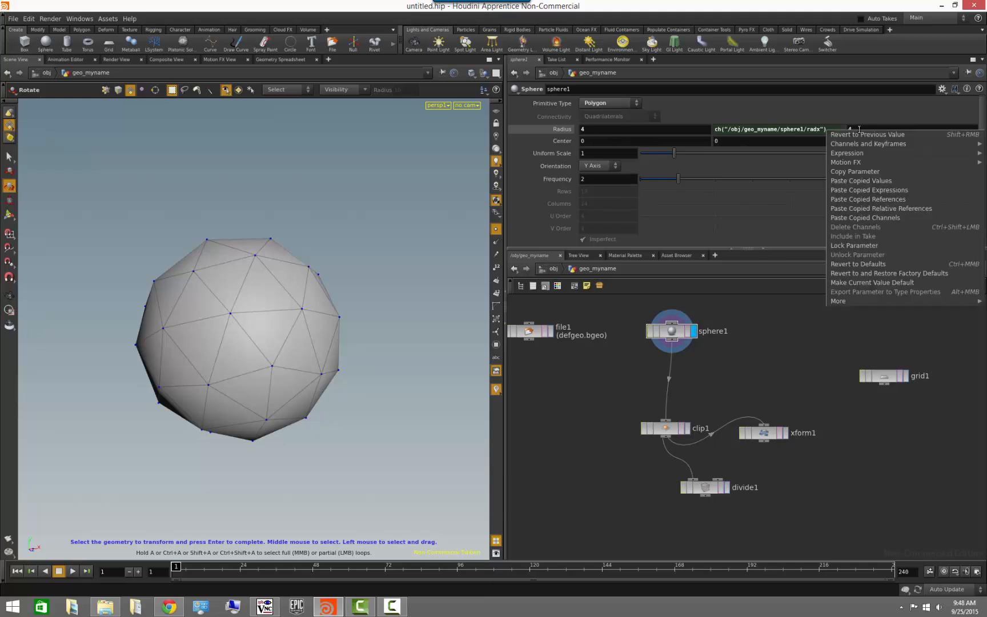
click(879, 199)
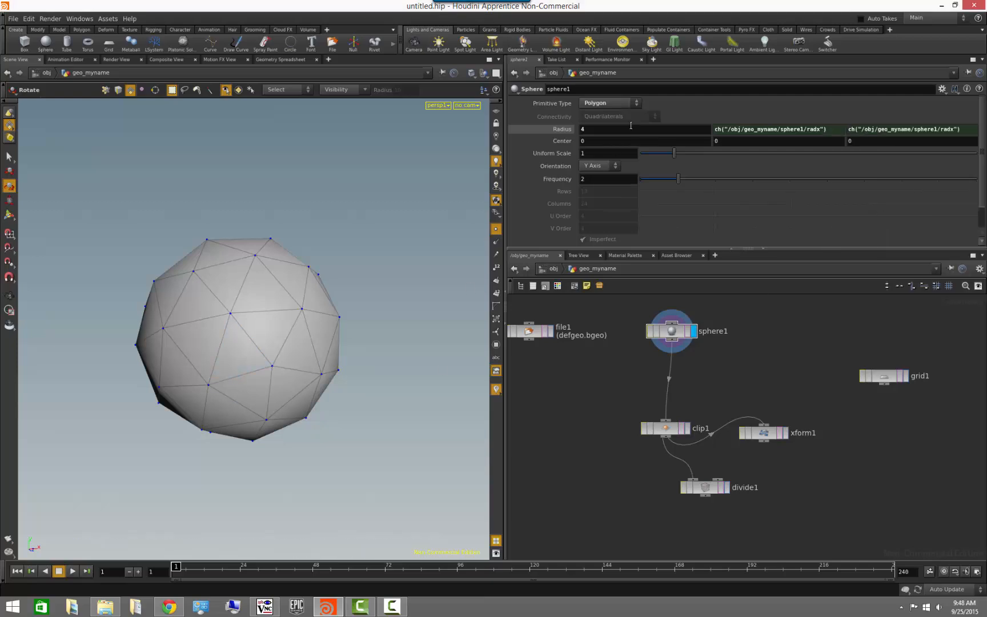
key(Escape)
drag(375, 280, 344, 278)
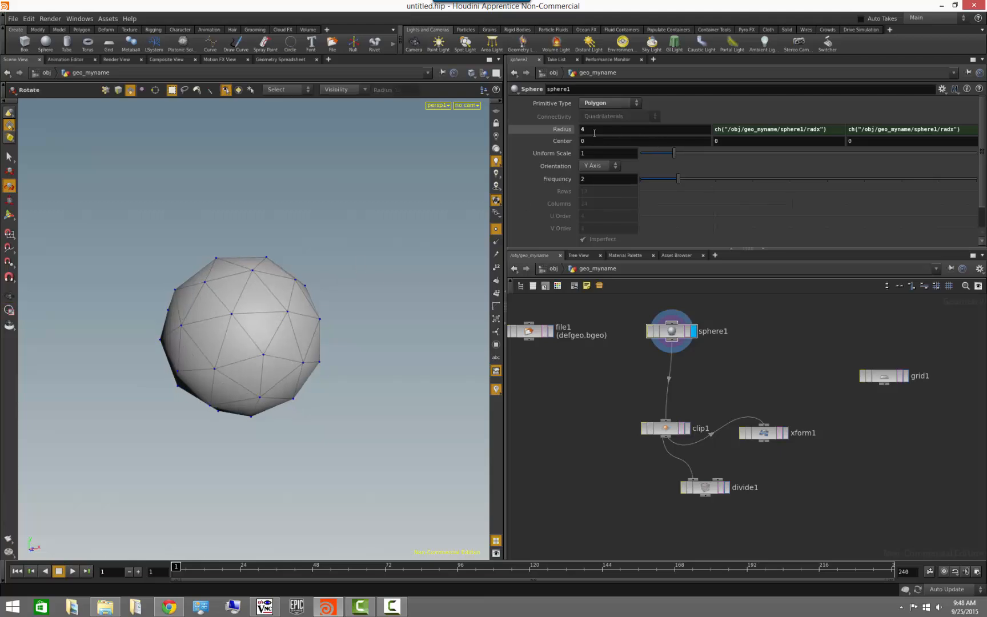
Test the linked radii by changing sphere1's X radius to about 4.3, to 5 and finally to 7.
middle_drag(582, 131, 676, 146)
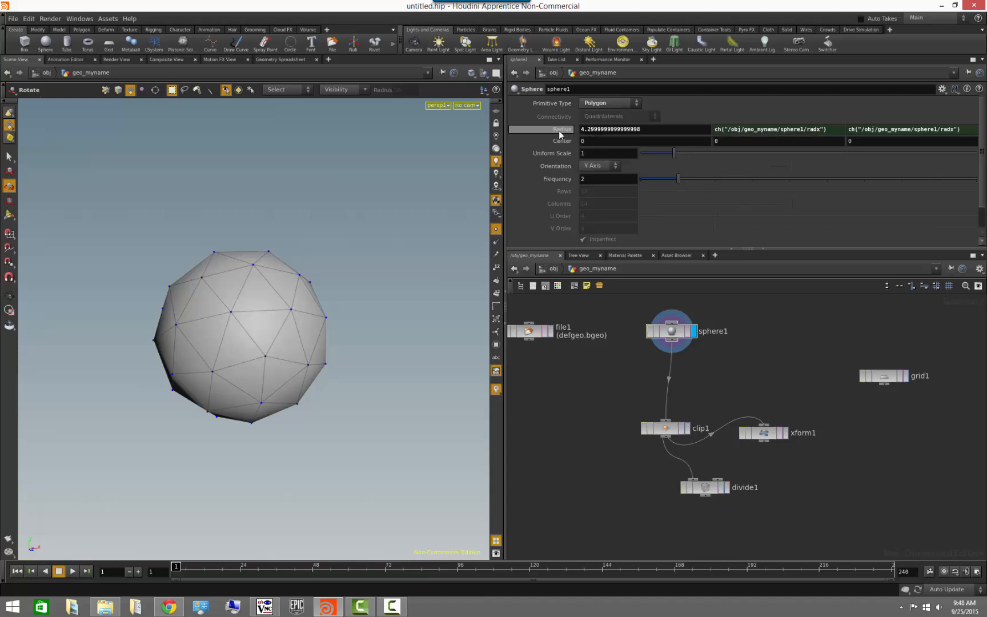
click(559, 131)
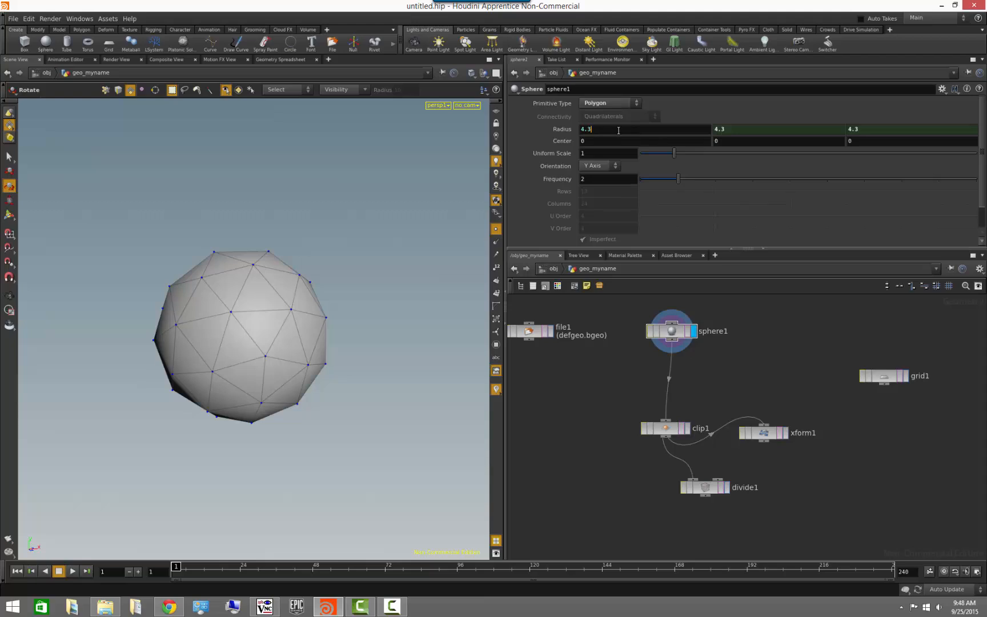
drag(618, 131, 580, 132)
text(5)
key(Return)
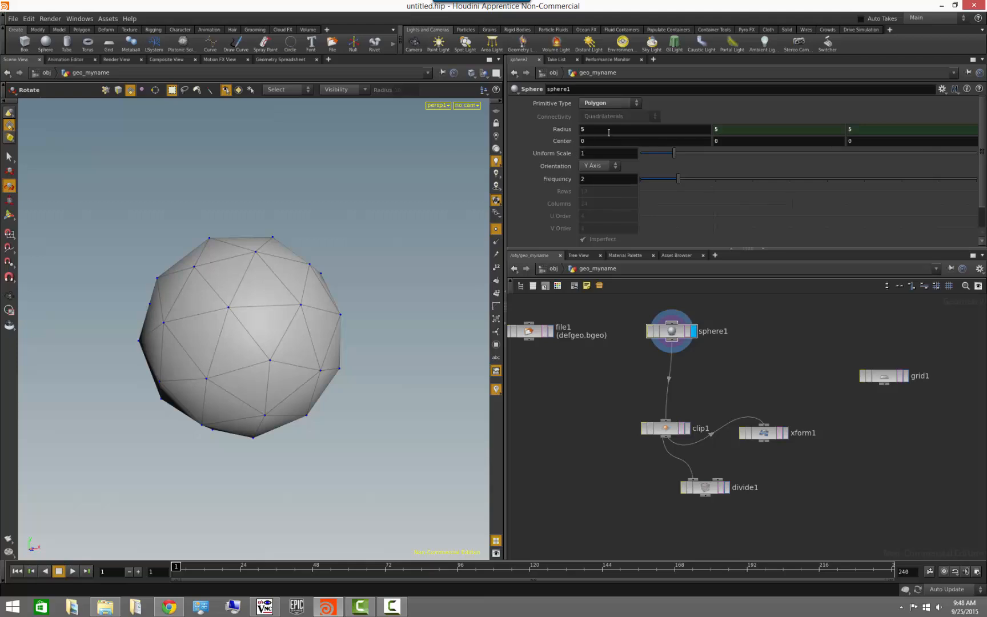
key(BackSpace)
text(7)
key(Return)
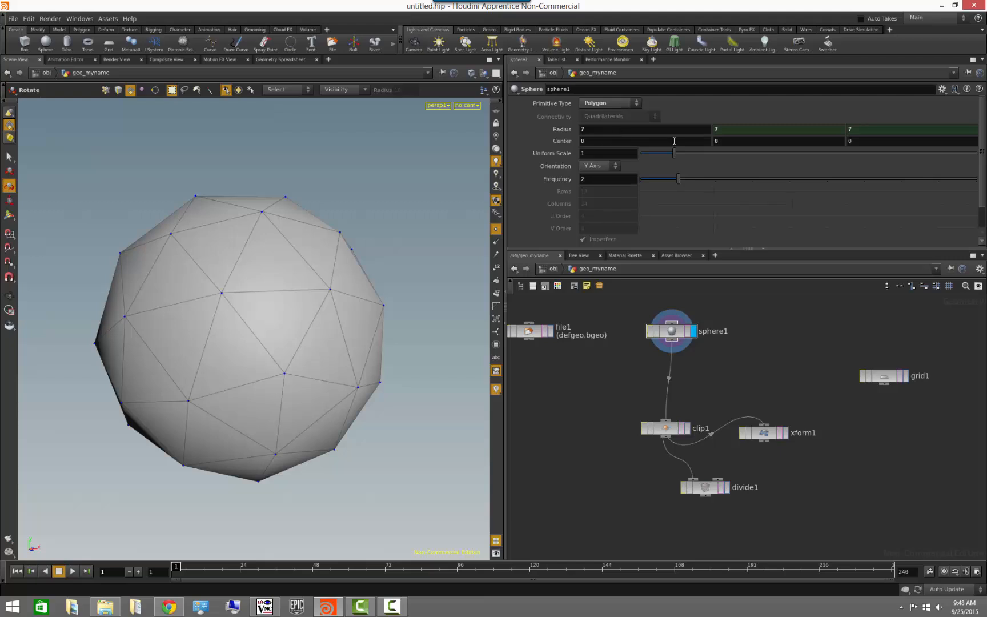
Show the radius expressions and shorten sphere1's Y radius reference to ch("radx") by removing the node path.
click(566, 129)
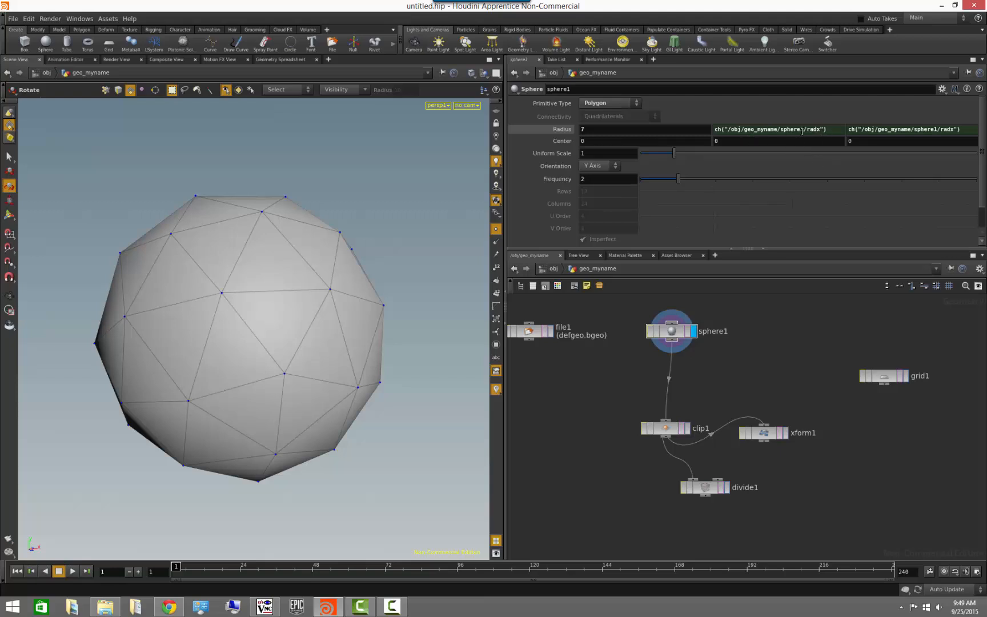
click(742, 130)
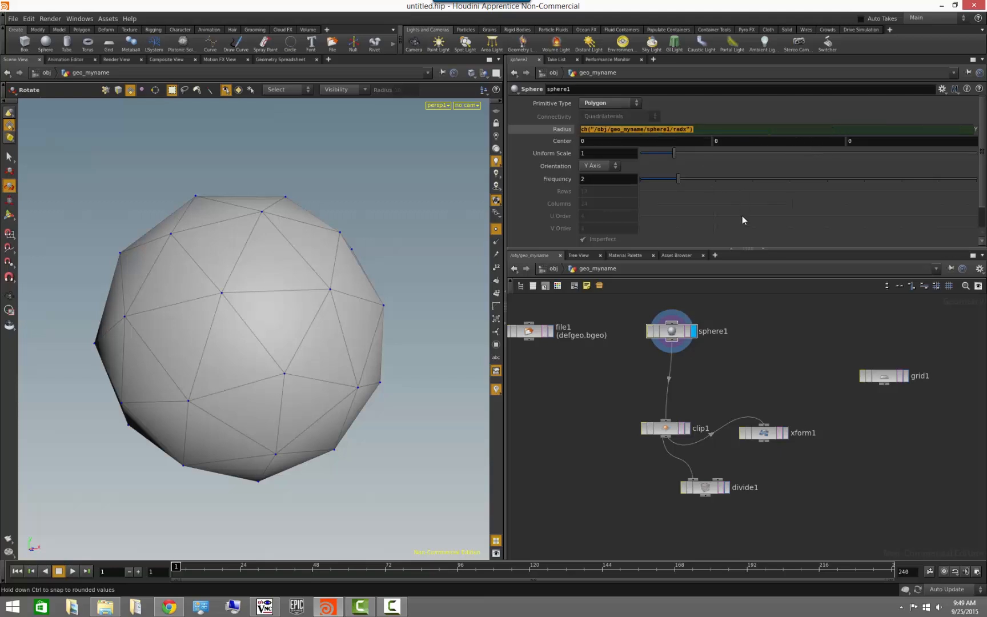
click(790, 335)
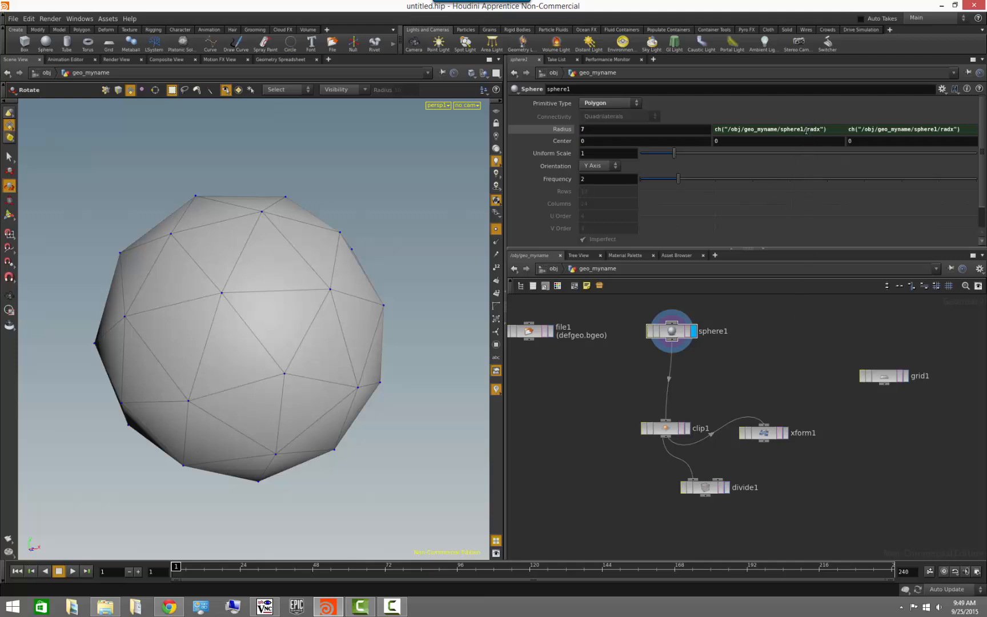
drag(806, 130, 726, 131)
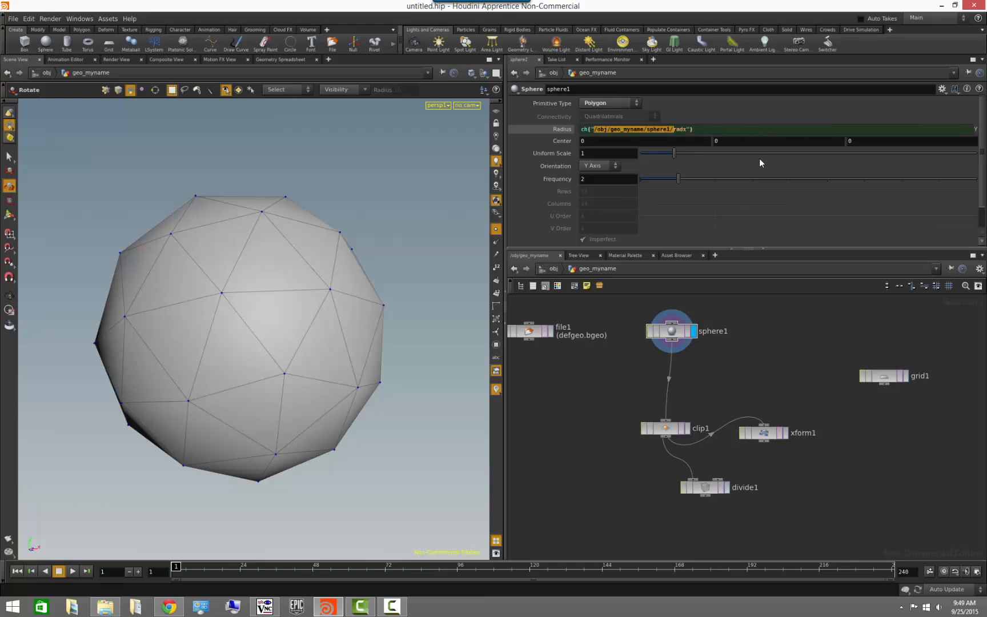
key(BackSpace)
key(Return)
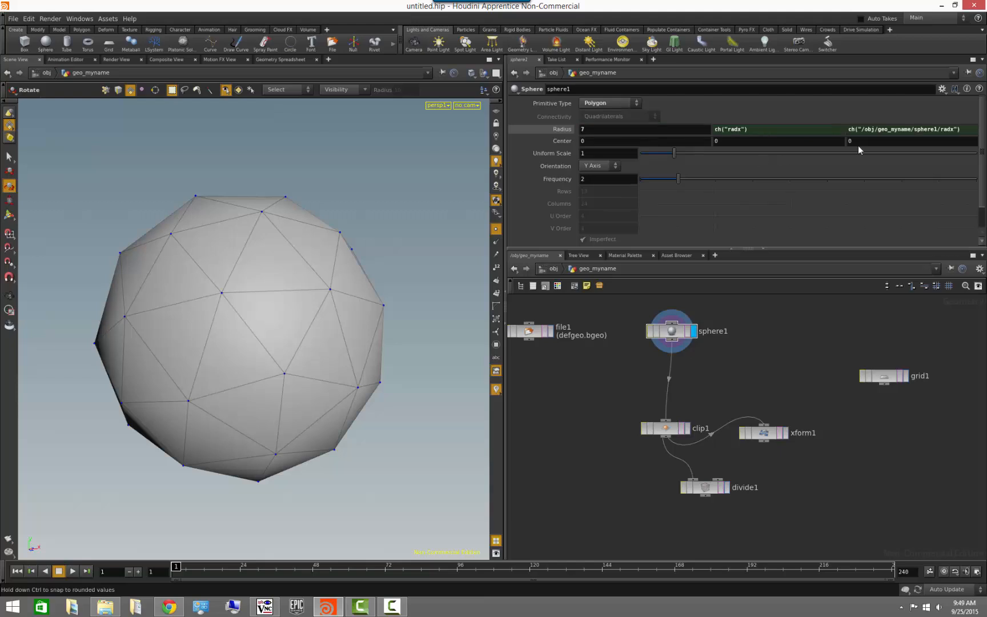
Shorten sphere1's Z radius reference to ch("radx") by removing the node path.
drag(938, 131, 866, 131)
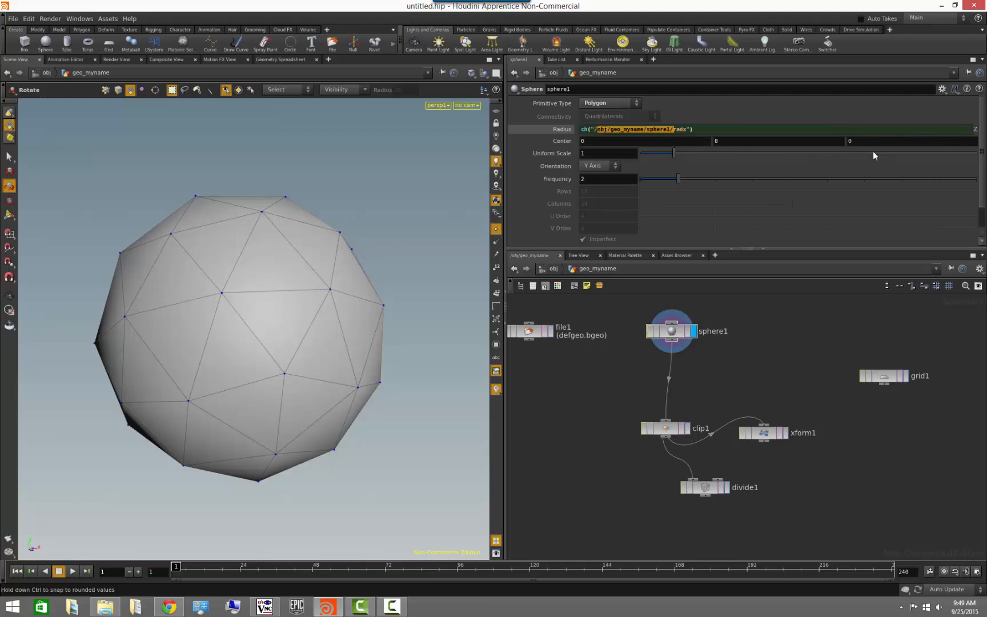
key(BackSpace)
key(BackSpace)
key(Return)
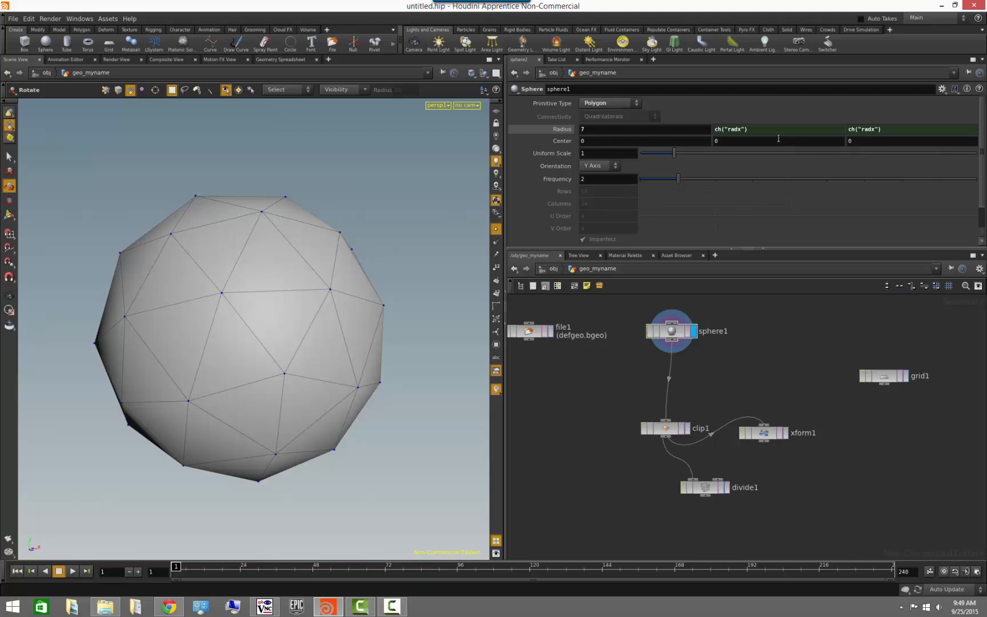
Copy the Y radius expression ch("radx") and paste it into a new sticky note placed beside the sphere1 node.
drag(768, 129, 694, 127)
key(ctrl+c)
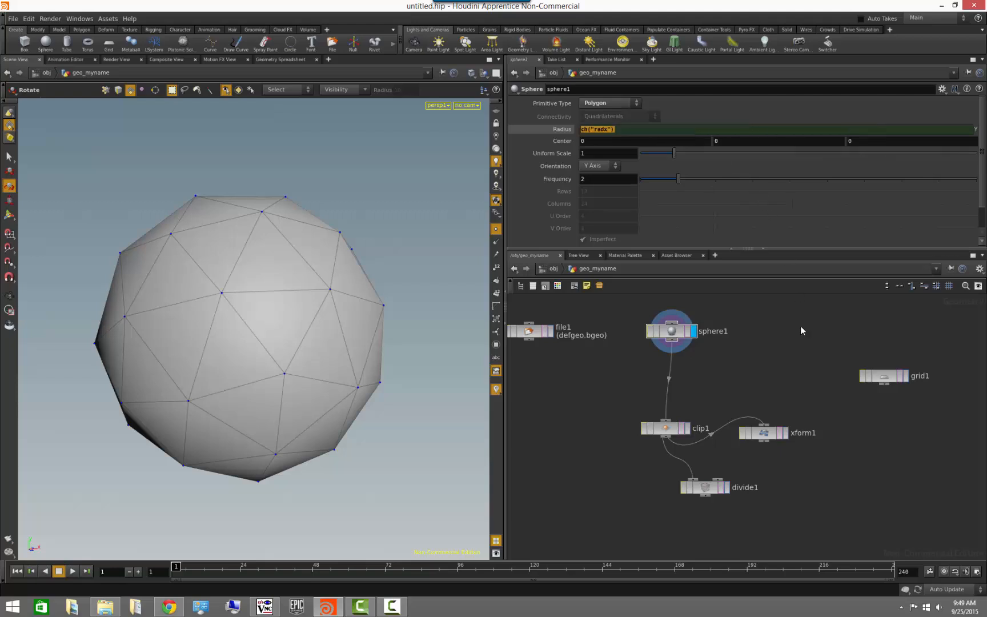
key(Return)
click(587, 287)
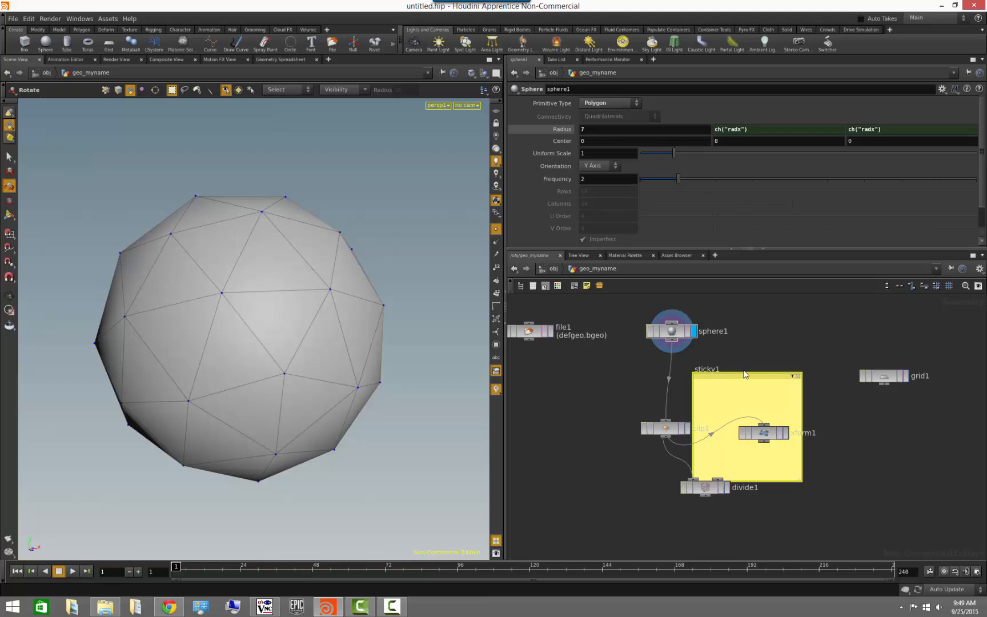
click(785, 309)
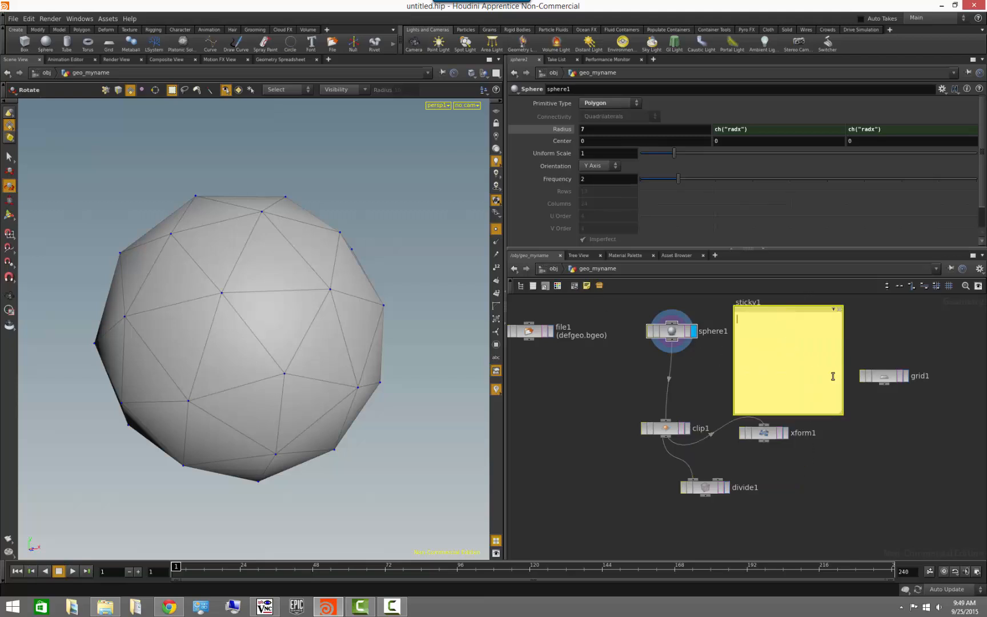
key(ctrl+v)
scroll(845, 424, up, 5)
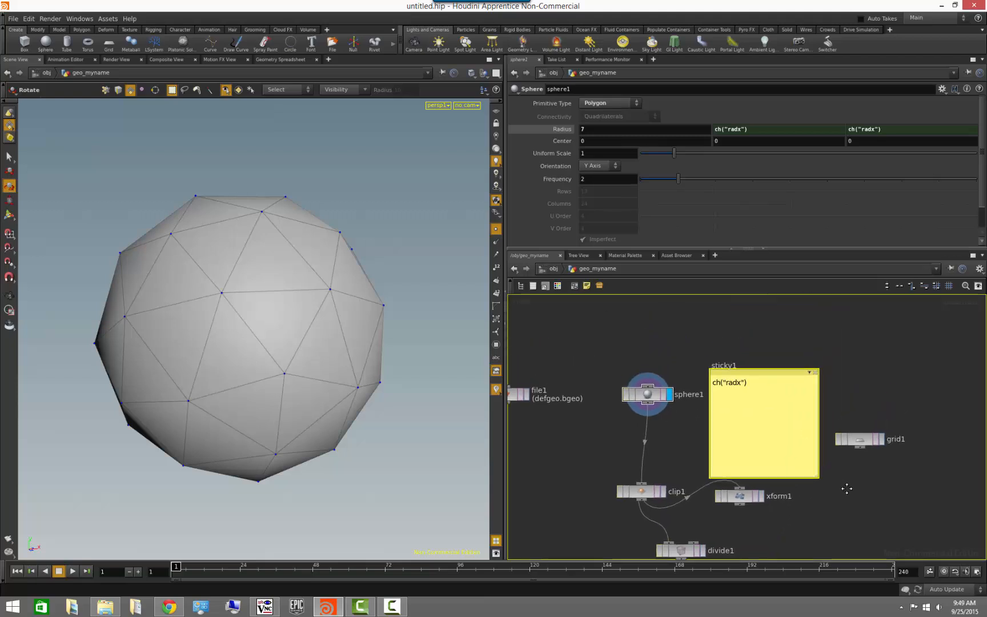
middle_drag(822, 411, 890, 407)
scroll(891, 408, up, 2)
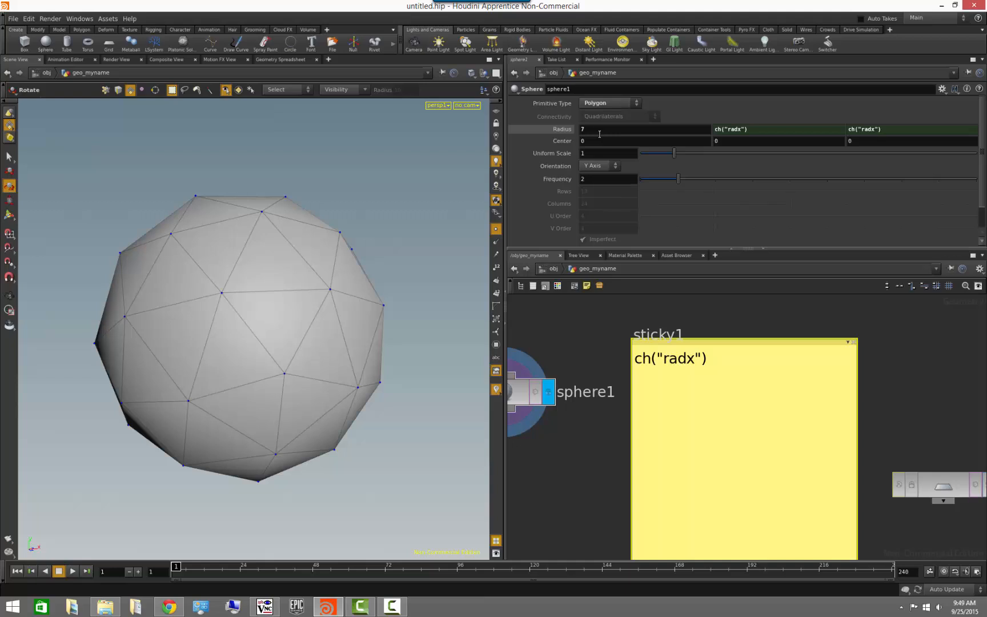
Scrub sphere1's X radius down to about 4.9 and show the radius expressions again.
click(563, 134)
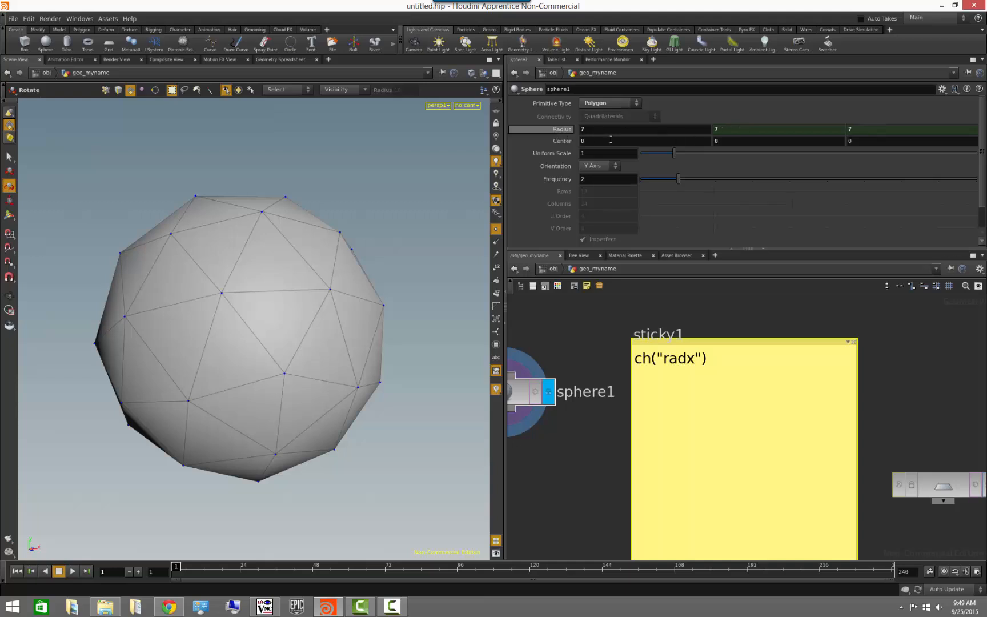
middle_drag(595, 128, 596, 128)
middle_drag(613, 128, 403, 145)
click(562, 129)
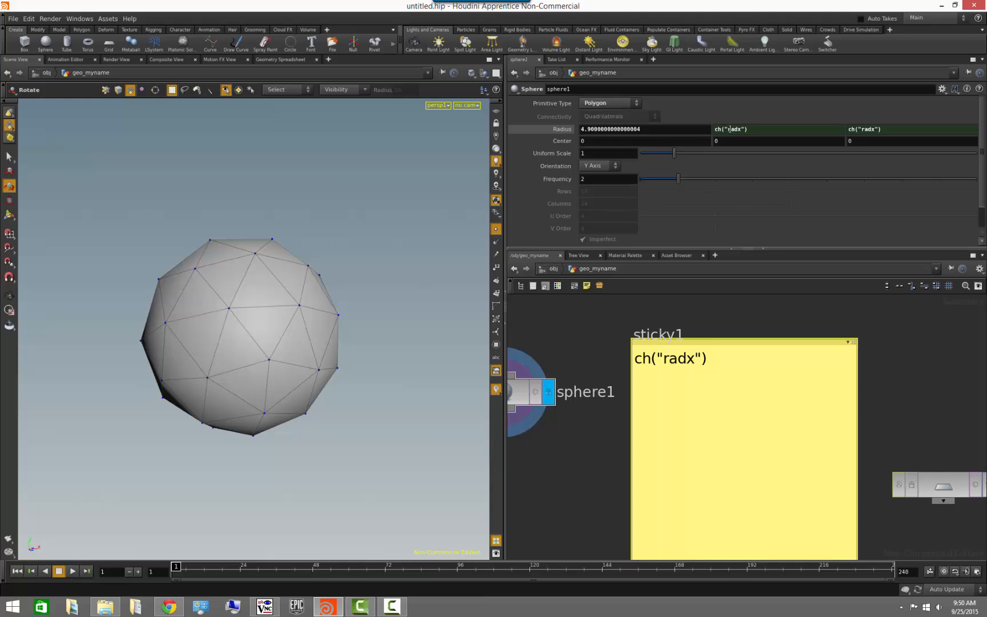
Delete the channel on sphere1's Y radius and scrub the X radius to about 5.3.
drag(774, 129, 702, 126)
click(850, 311)
right_click(748, 131)
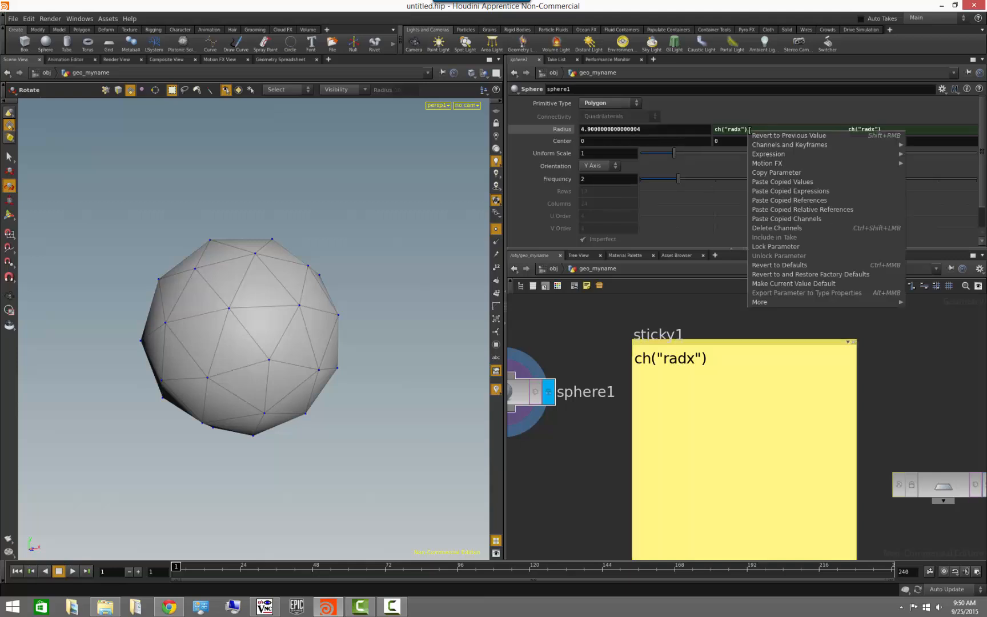
click(803, 228)
middle_drag(649, 129, 677, 144)
Replace sphere1's Y radius value with the manually written expression ch("radx").
click(784, 131)
drag(785, 131, 677, 127)
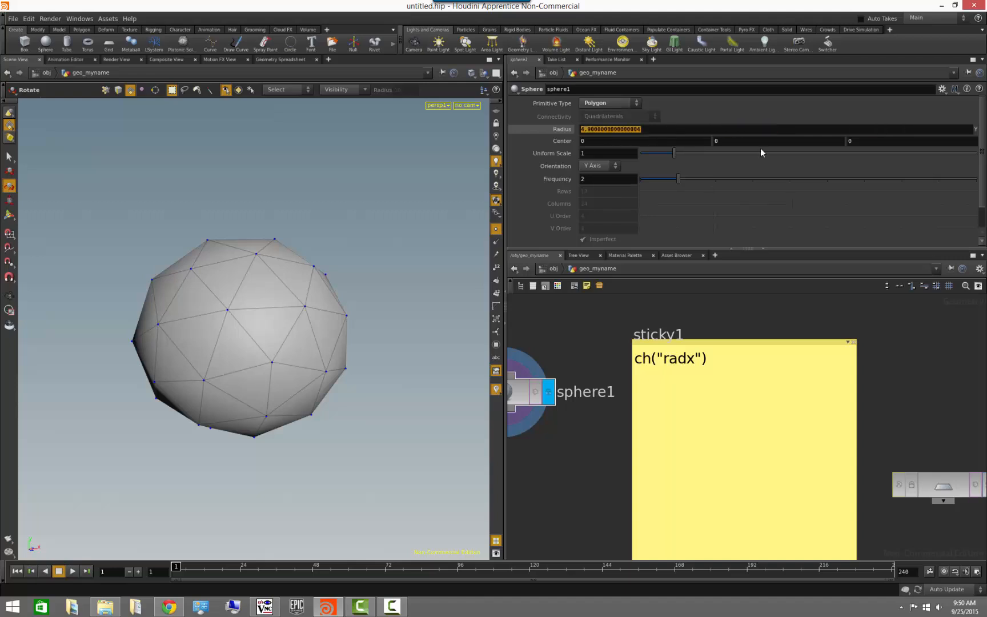
text(ch()
key(BackSpace)
key(Down)
key(Down)
key(Down)
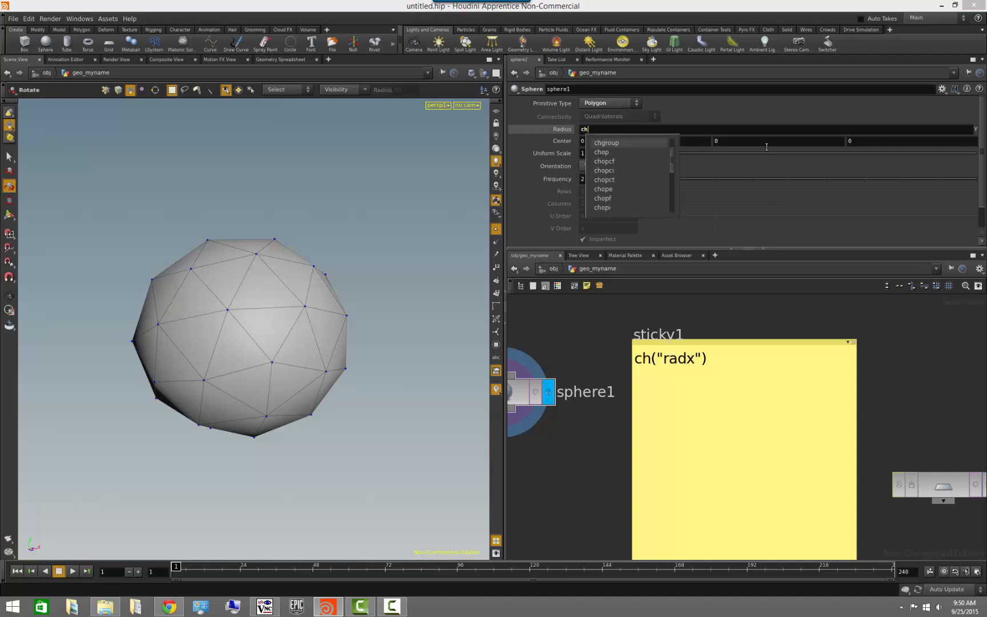
key(Up)
key(Up)
key(Up)
key(Escape)
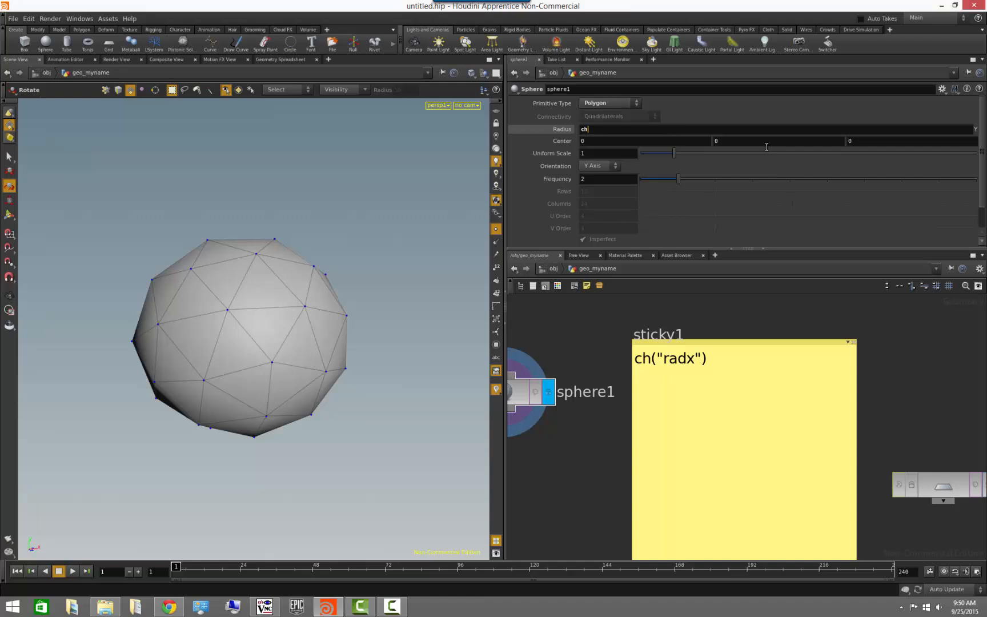
text(("rad)
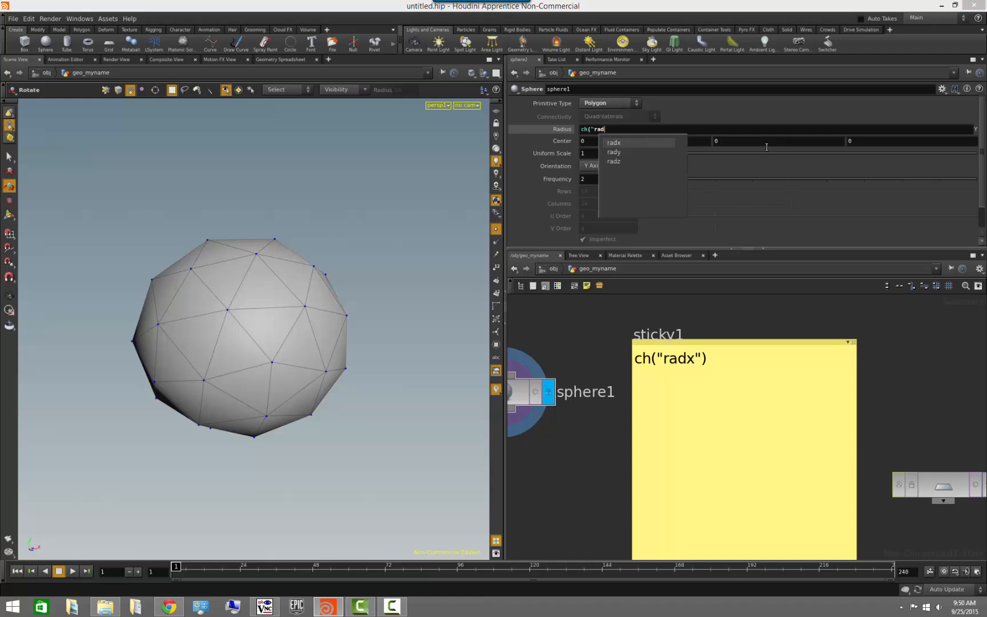
key(Escape)
text(x"))
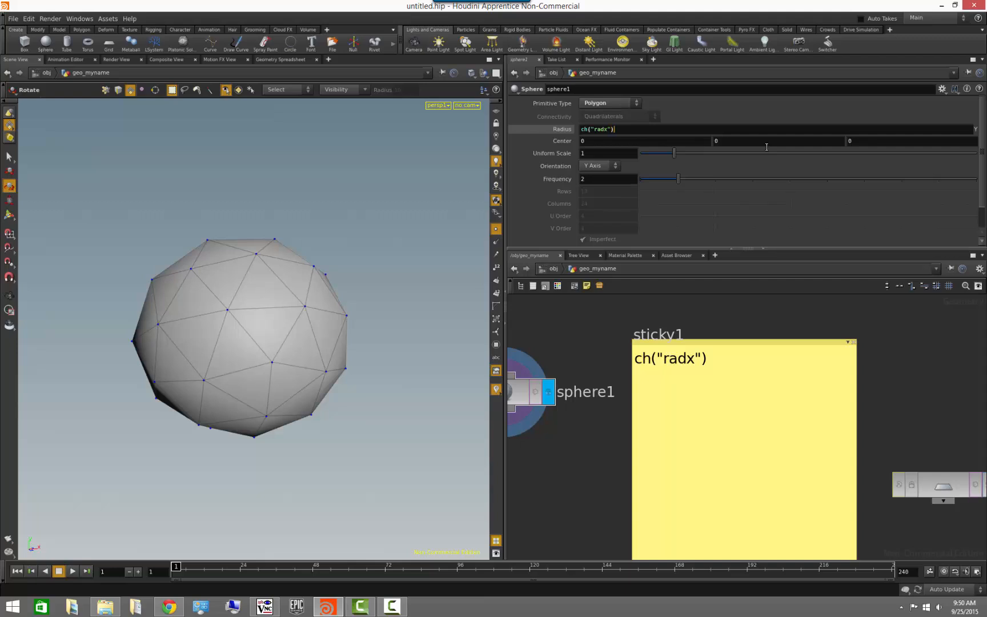
key(Return)
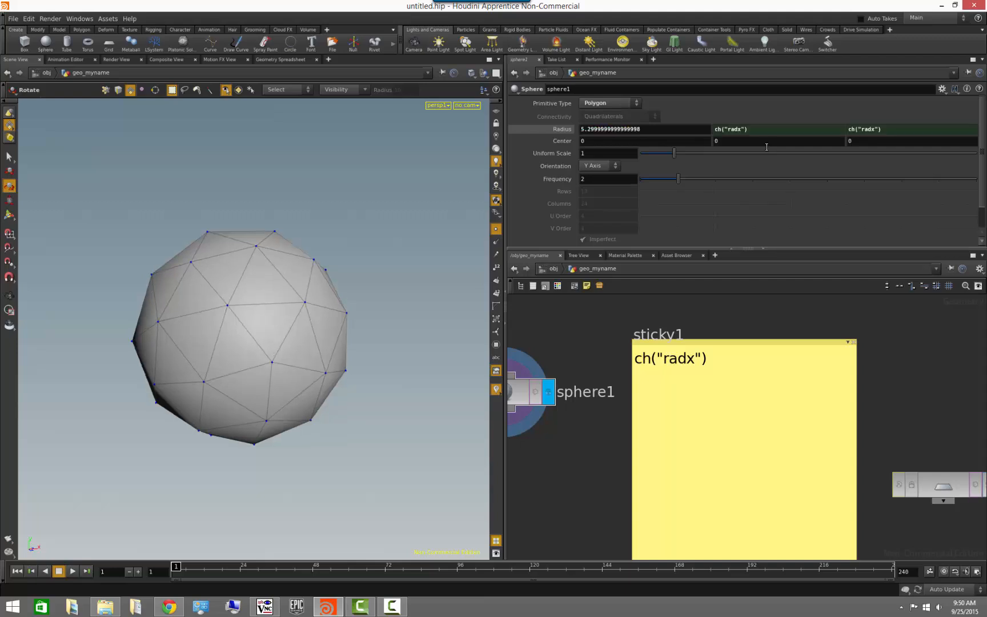
Delete the channel on sphere1's Z radius to remove its reference to the X radius.
mouse_move(647, 129)
middle_down()
mouse_move(677, 134)
mouse_move(658, 143)
mouse_move(670, 143)
mouse_move(649, 131)
mouse_move(673, 133)
mouse_move(641, 133)
middle_up()
right_click(883, 130)
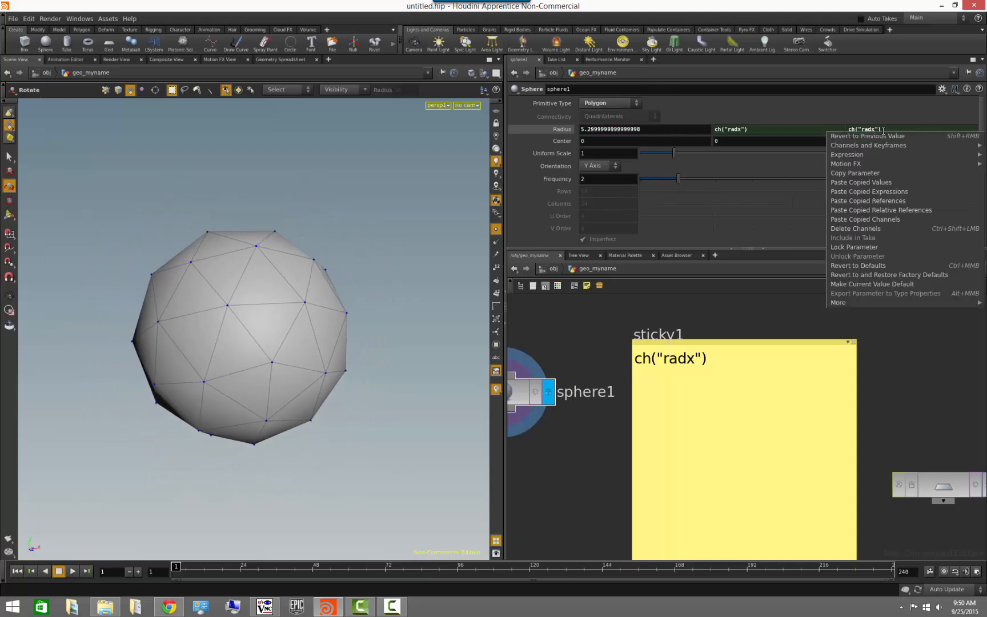
click(887, 107)
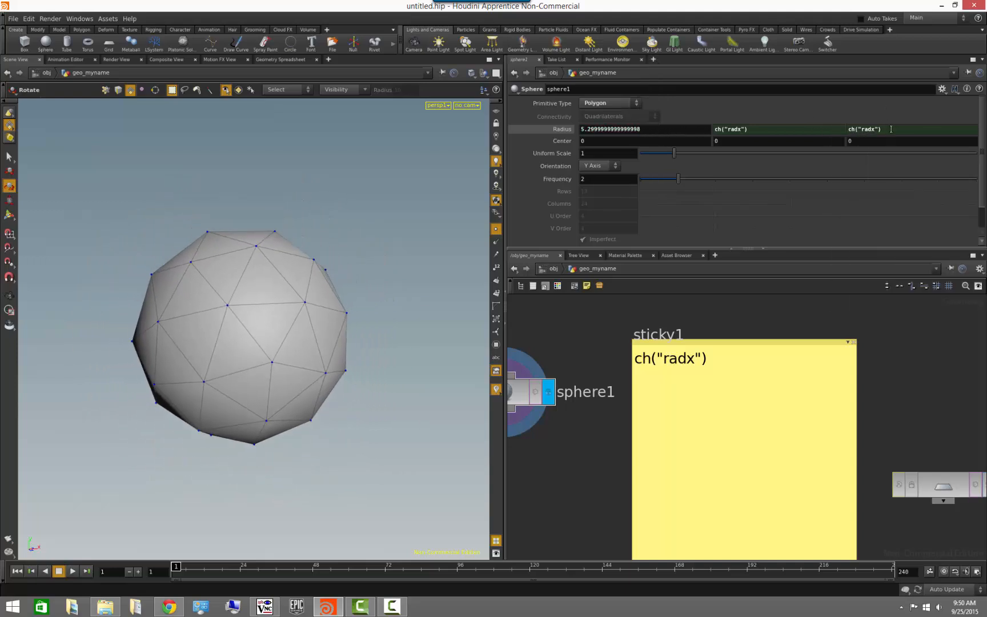
right_click(890, 129)
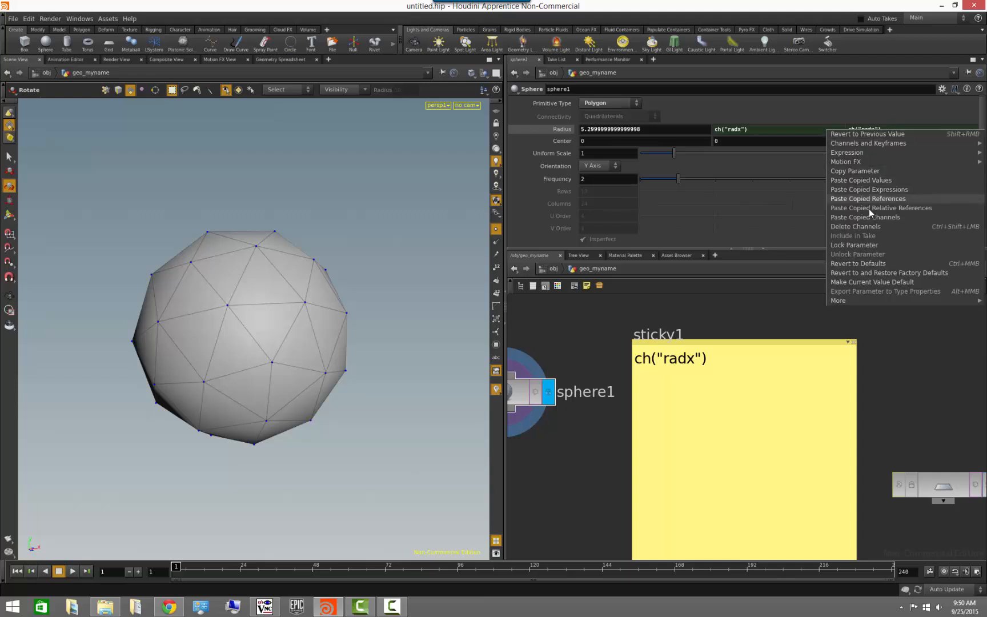
click(867, 227)
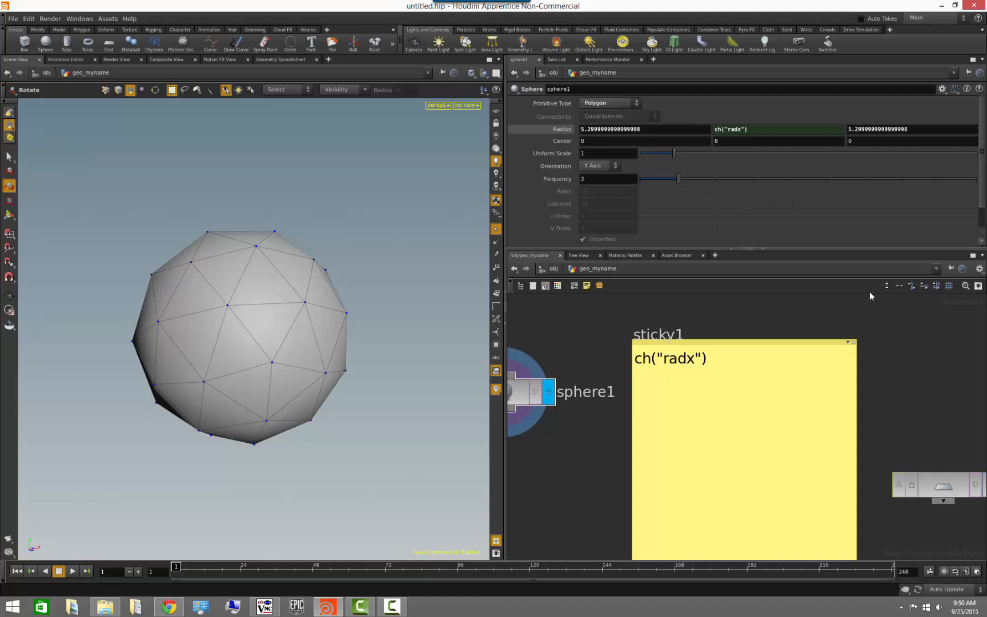
right_click(868, 129)
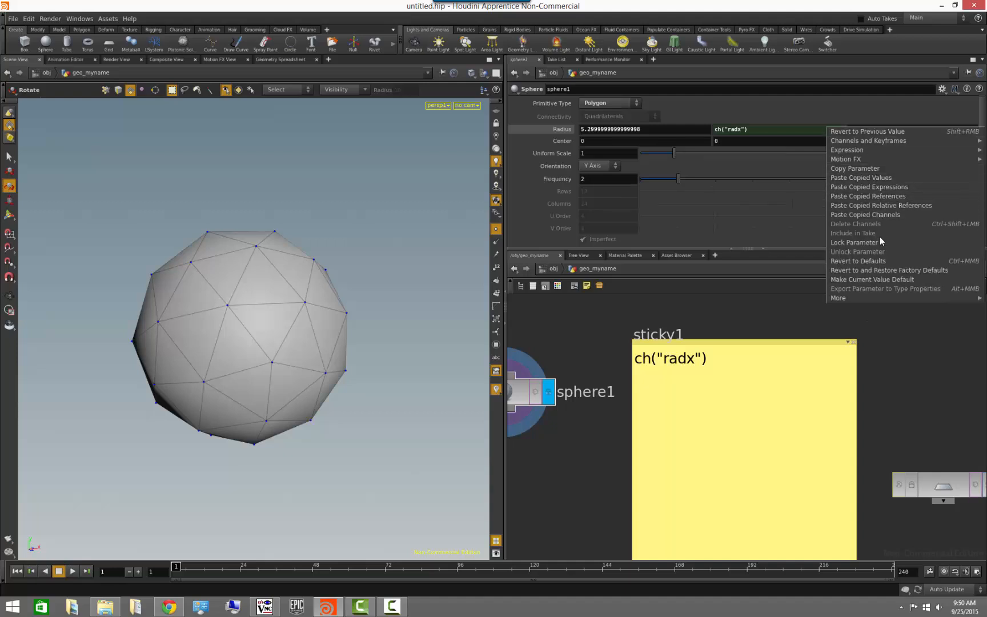
click(777, 189)
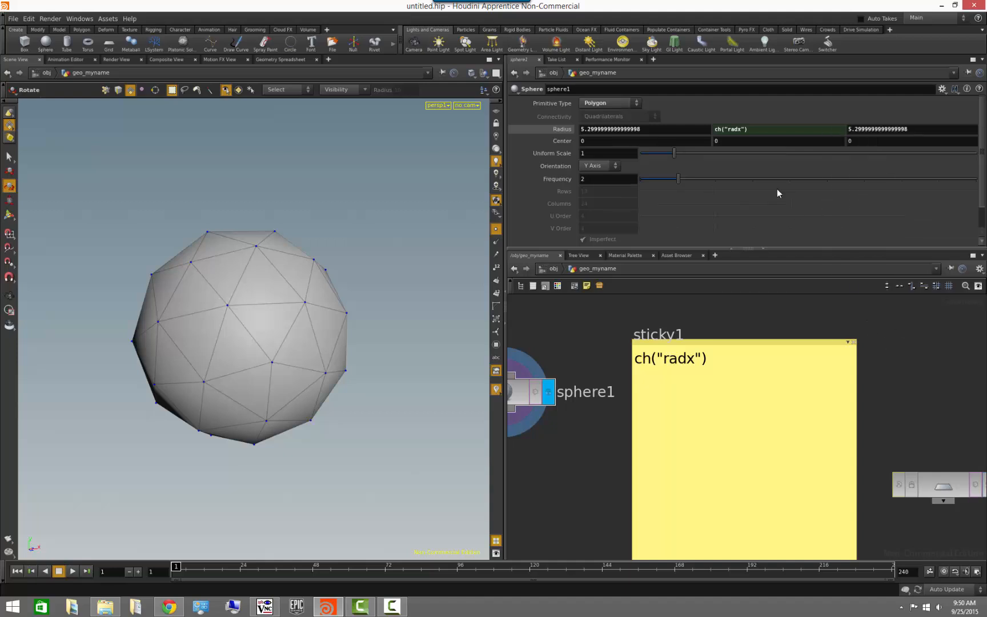
Delete the channel on sphere1's Y radius and scrub the X radius up to about 6.8.
right_click(762, 130)
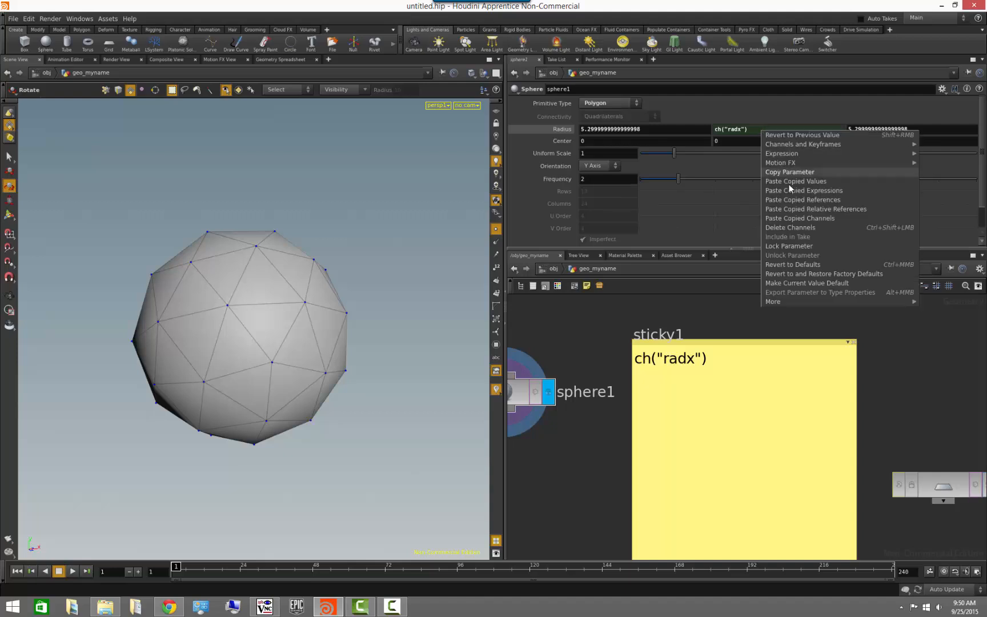
click(802, 228)
middle_drag(643, 132, 672, 322)
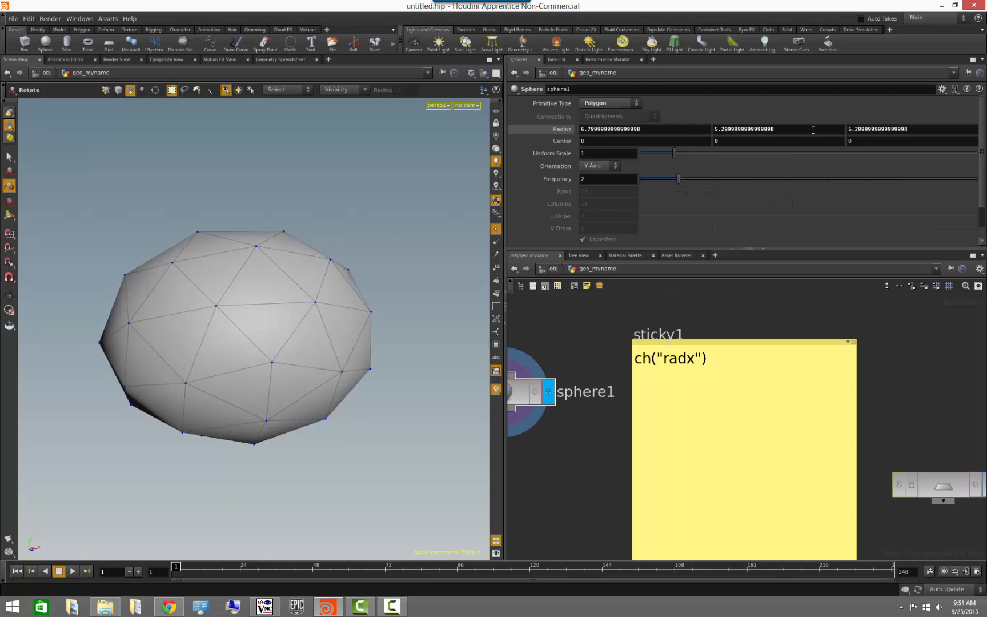
Copy sphere1's X radius parameter and paste it onto the Y radius as a relative reference, ch("radx").
right_click(647, 129)
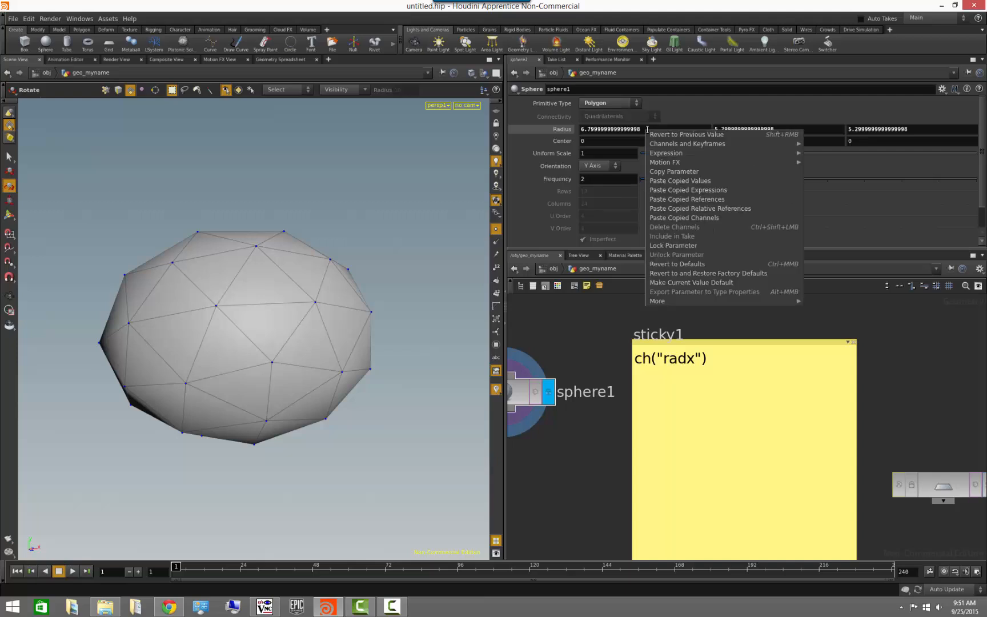
click(681, 171)
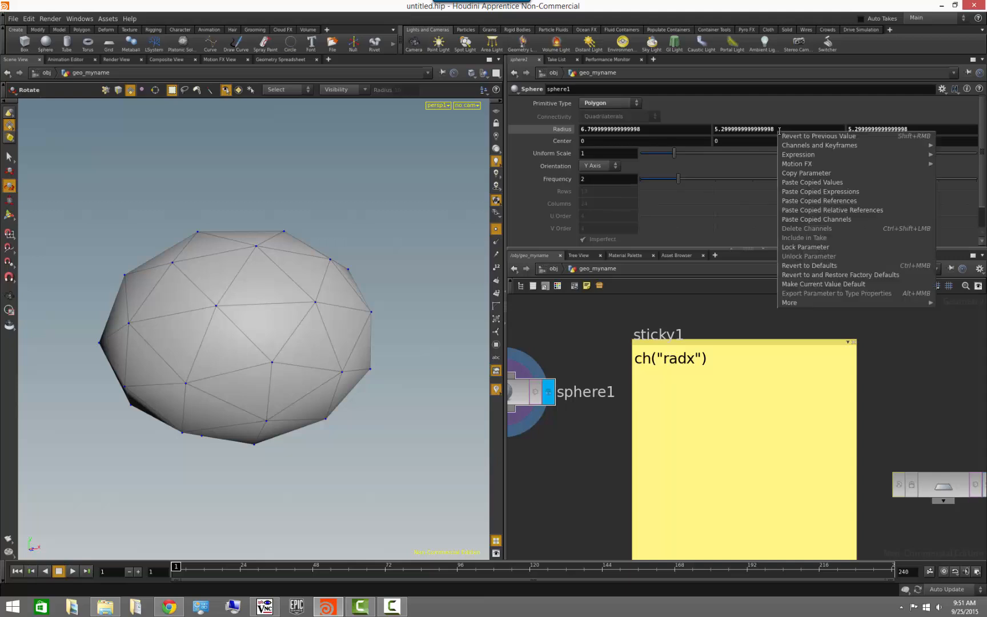
right_click(780, 131)
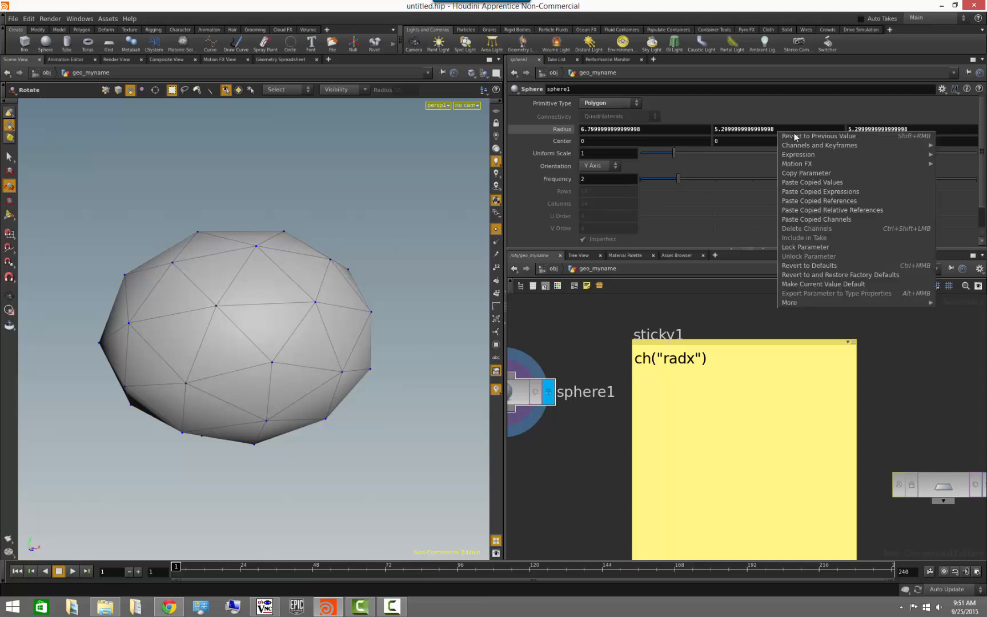
click(838, 211)
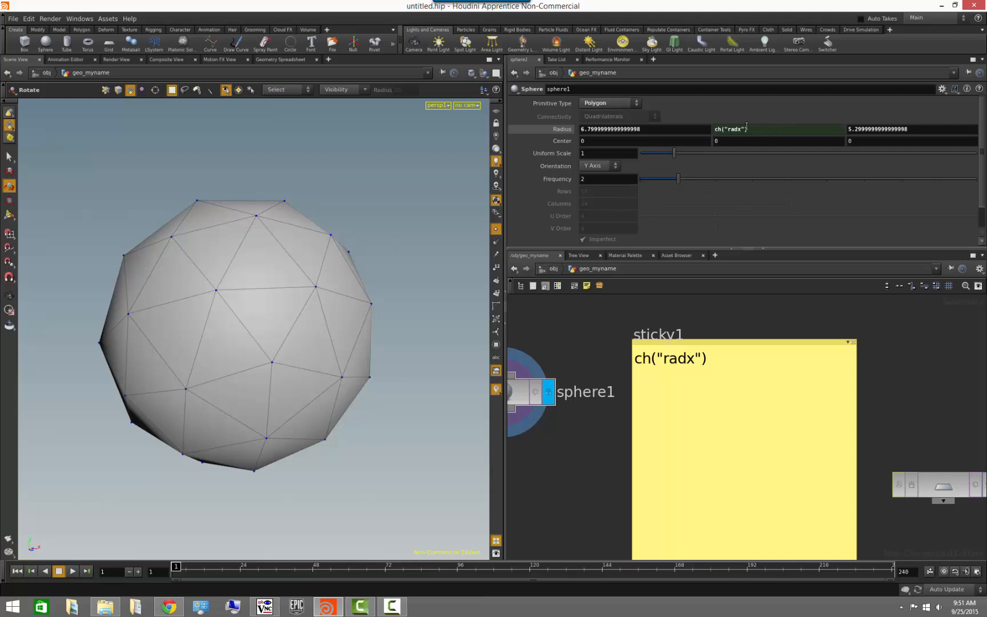
Copy sphere1's X radius again and paste it onto the Z radius as an absolute reference, ch("/obj/geo_myname/sphere1/radx").
right_click(656, 130)
click(683, 174)
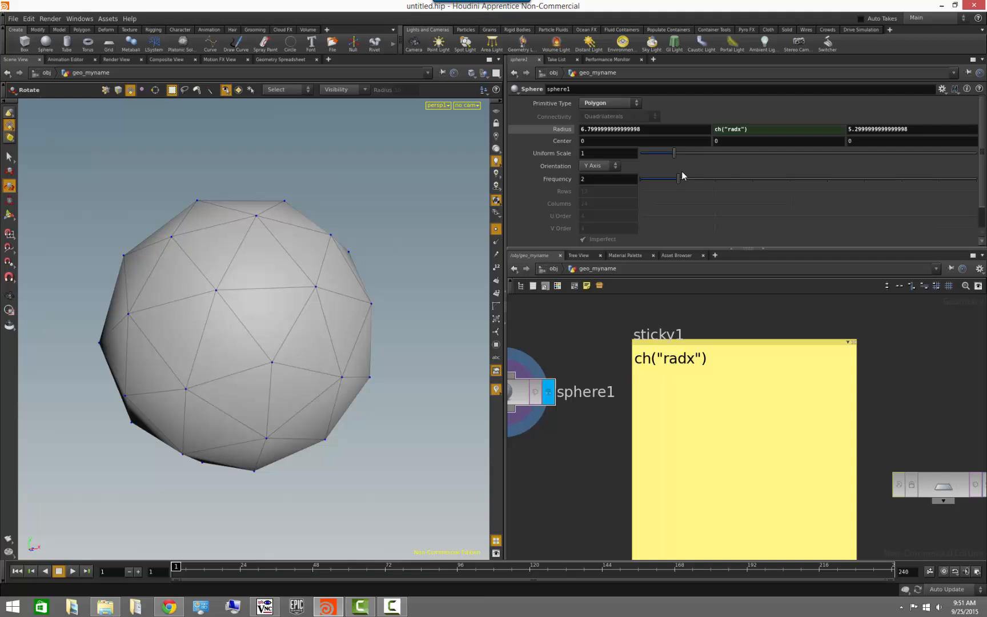
right_click(901, 128)
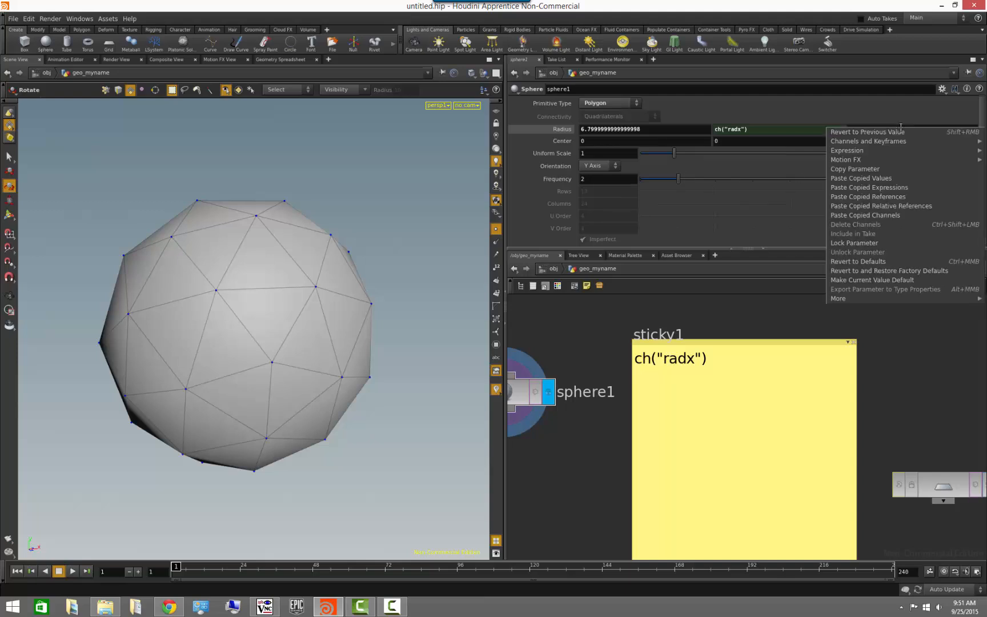
click(896, 198)
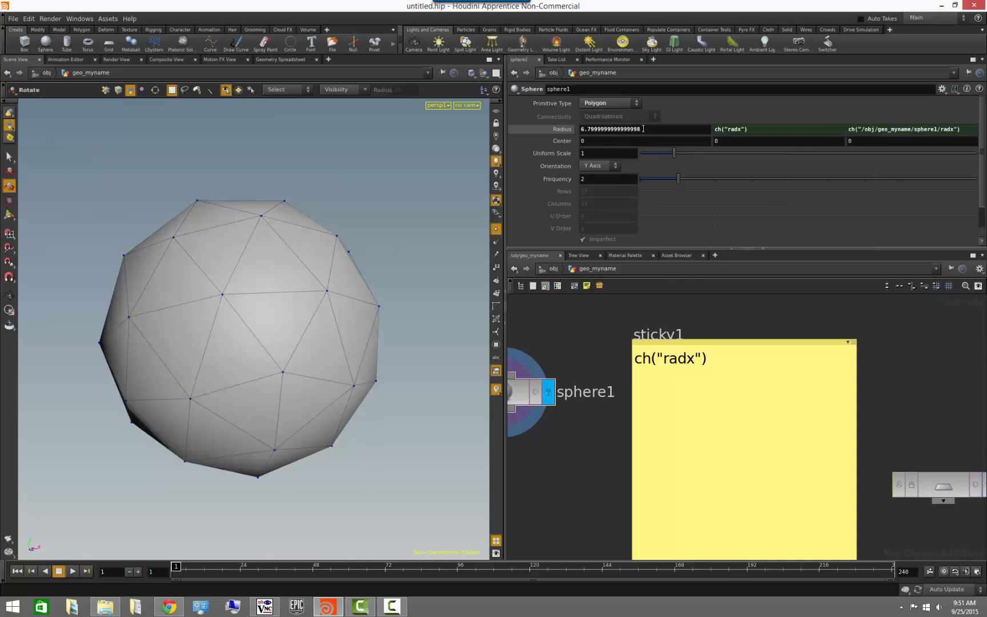
Scrub sphere1's X radius down to about 6.1 and toggle the Radius display between expressions and values.
middle_drag(644, 129, 566, 130)
click(558, 126)
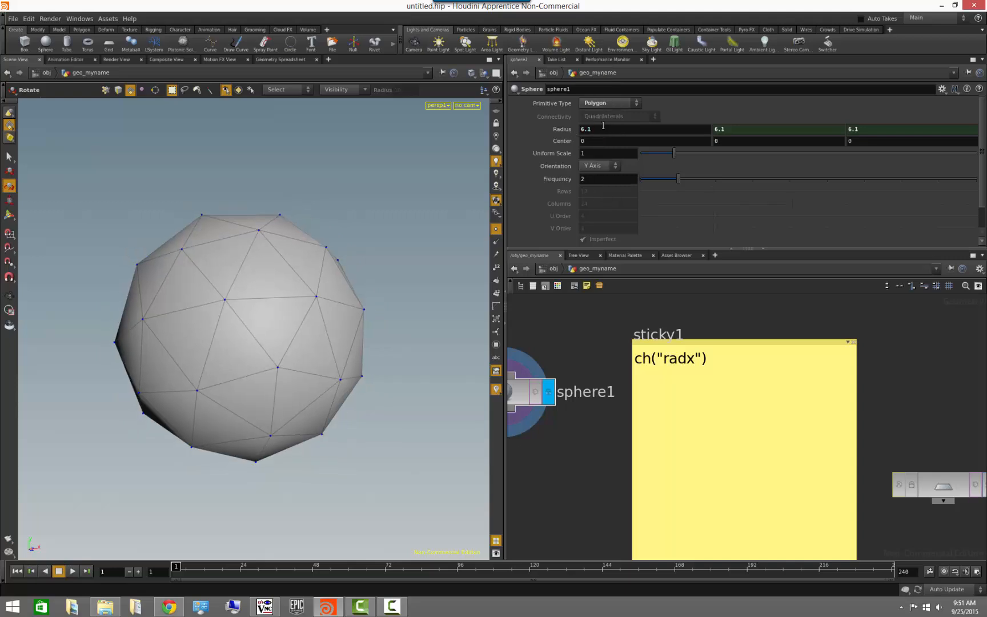
click(568, 126)
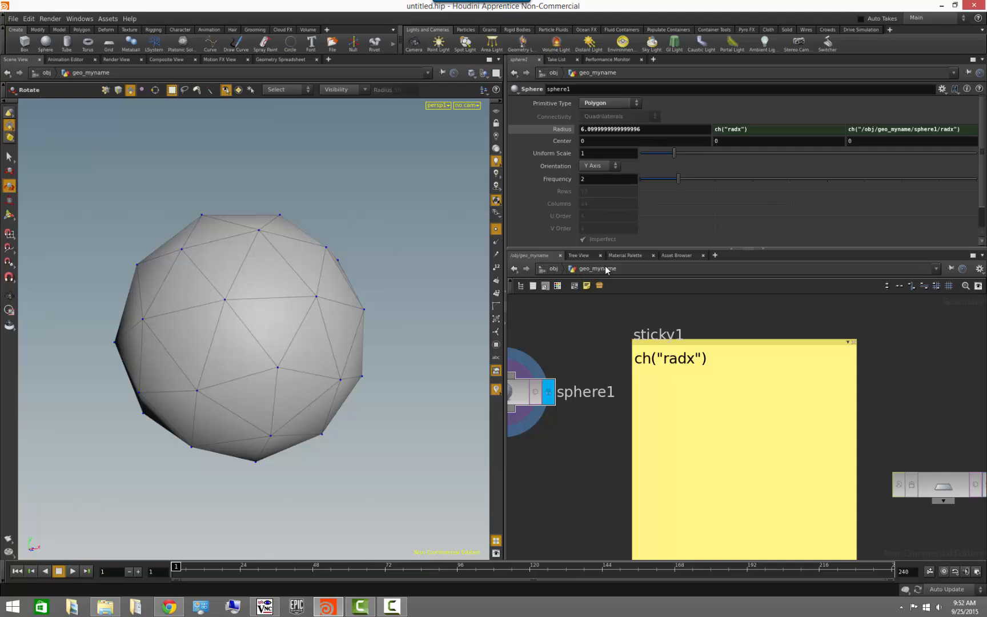
Copy sphere1's Y radius parameter and paste it onto the Z radius as a relative reference, ch("rady").
middle_drag(588, 316, 728, 311)
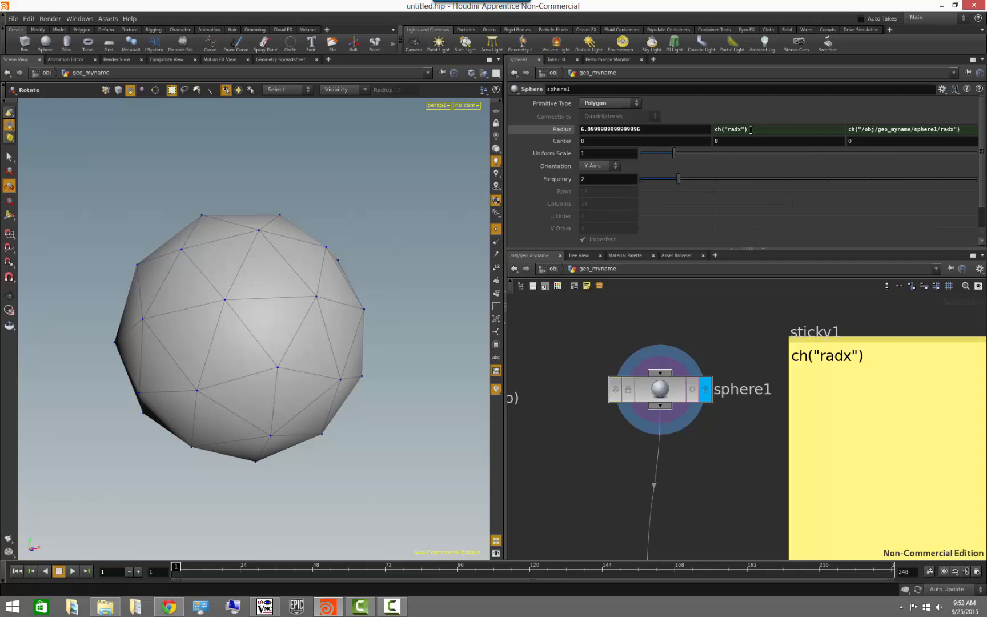
right_click(751, 129)
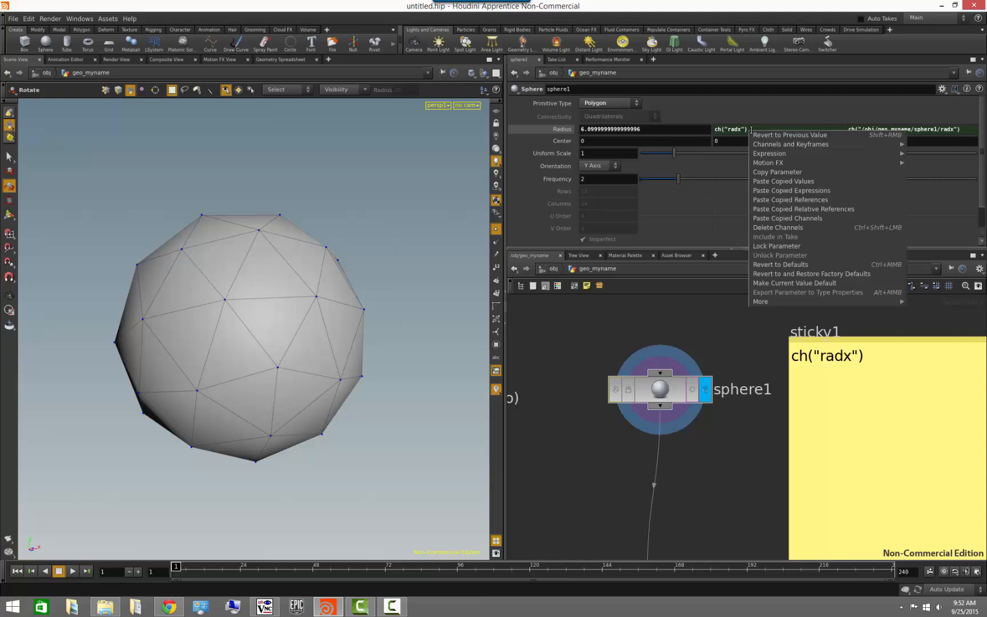
click(782, 170)
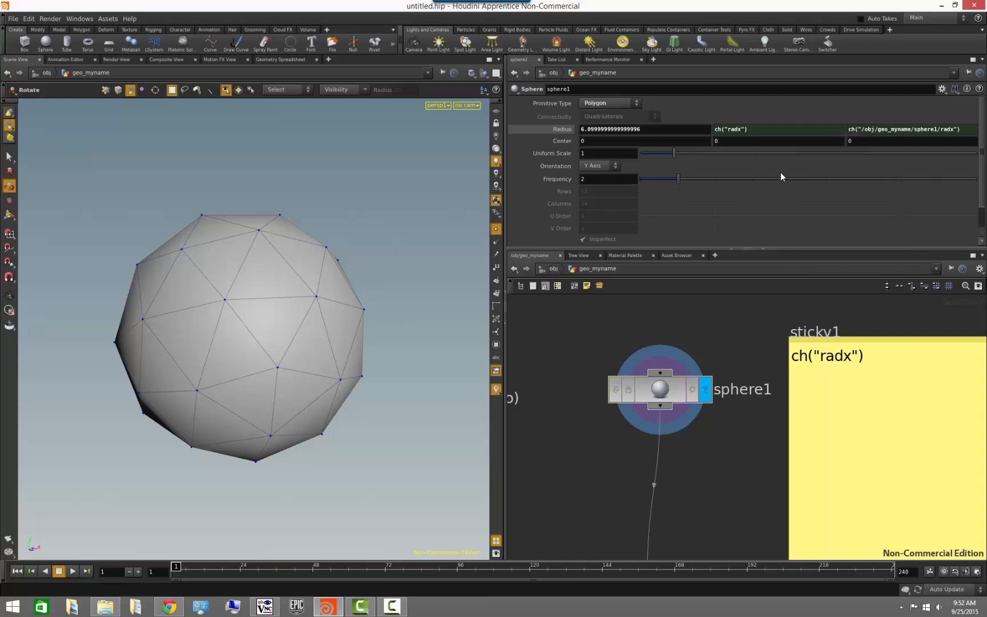
right_click(874, 130)
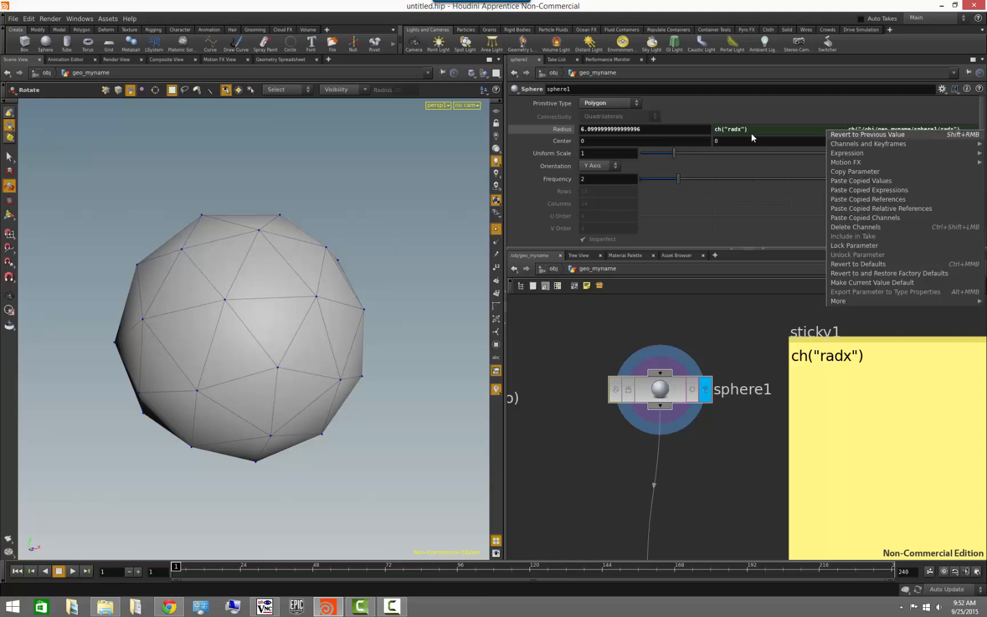
click(871, 208)
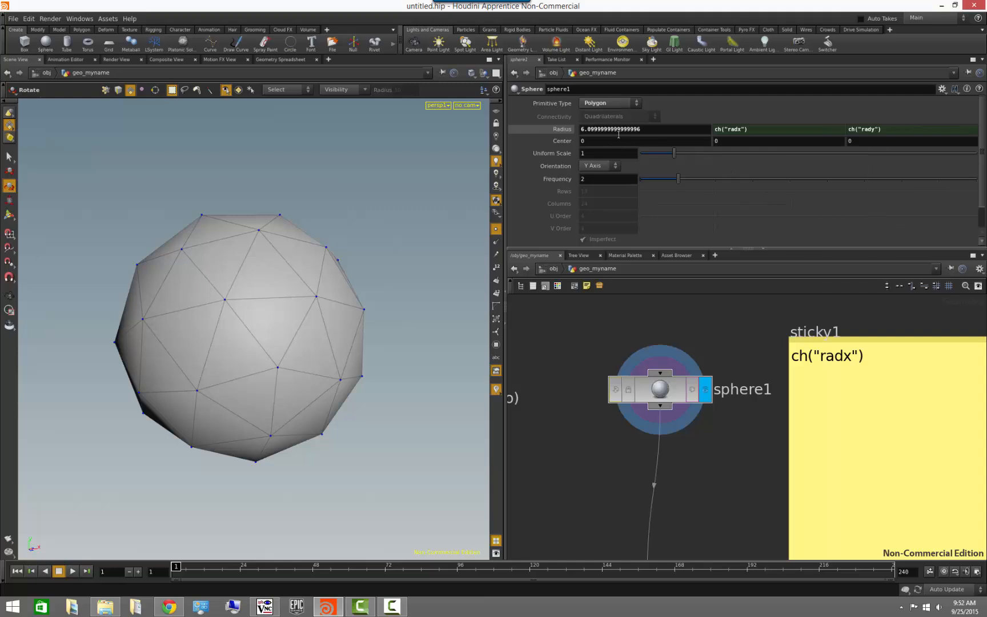
Set sphere1's X radius to 5.
mouse_move(613, 130)
middle_down()
mouse_move(598, 136)
mouse_move(712, 132)
mouse_move(615, 132)
middle_up()
drag(671, 133, 563, 126)
text(5)
key(Return)
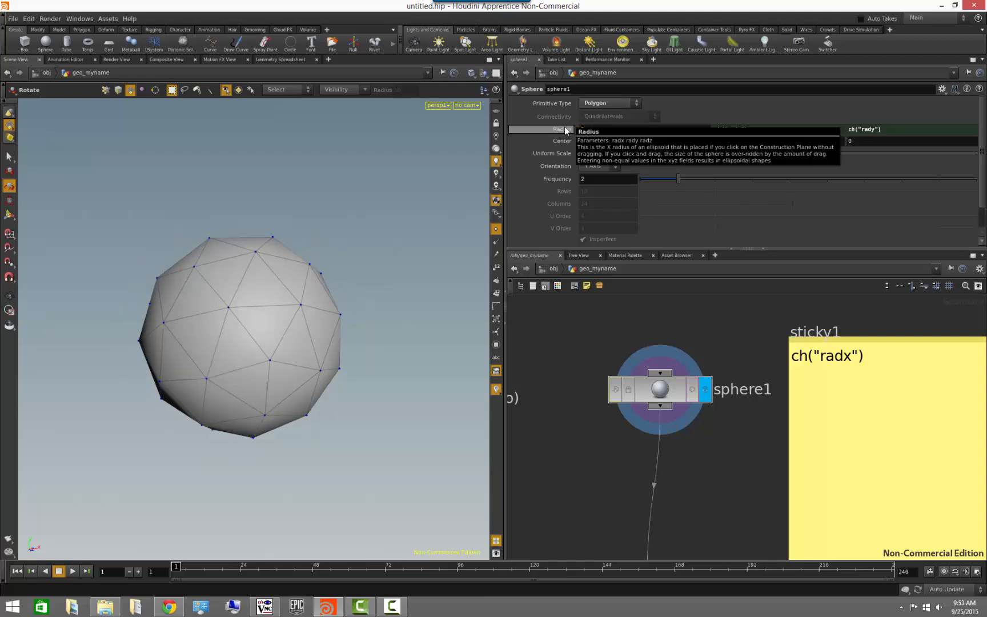
mouse_move(593, 129)
middle_down()
mouse_move(651, 129)
mouse_move(597, 134)
middle_up()
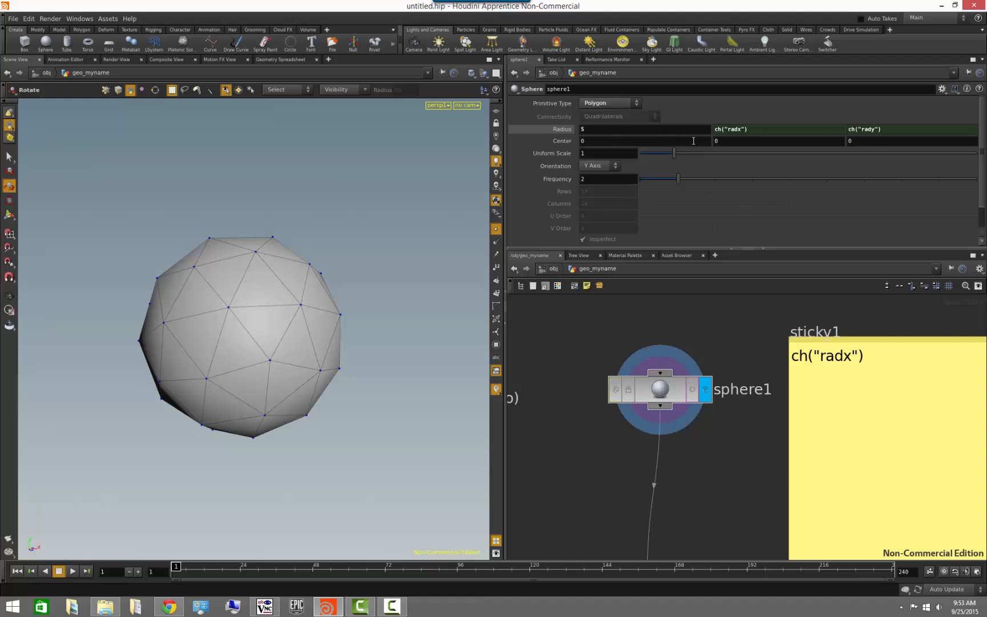
right_click(746, 128)
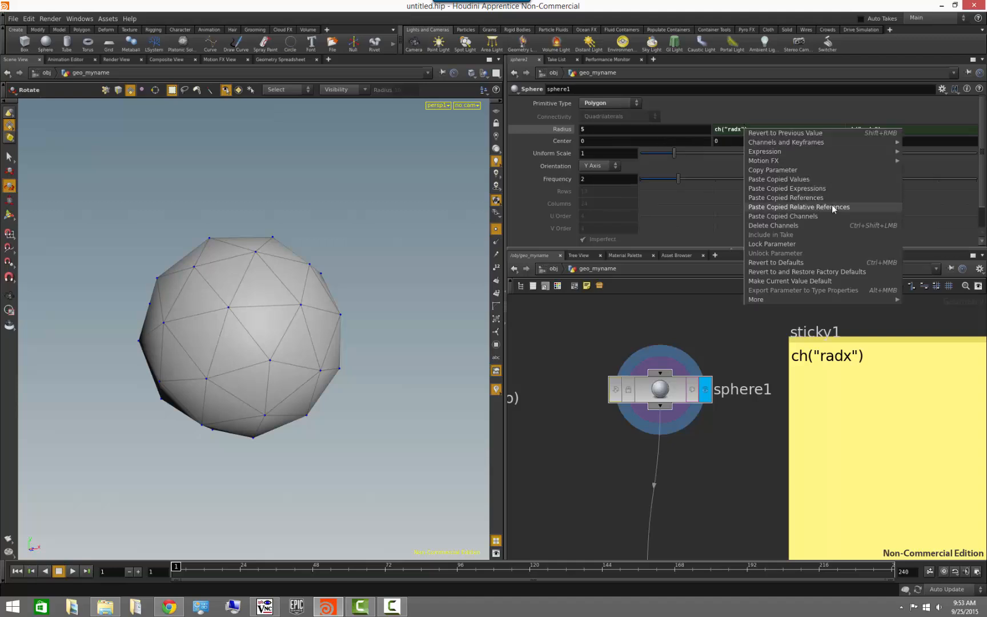
click(822, 103)
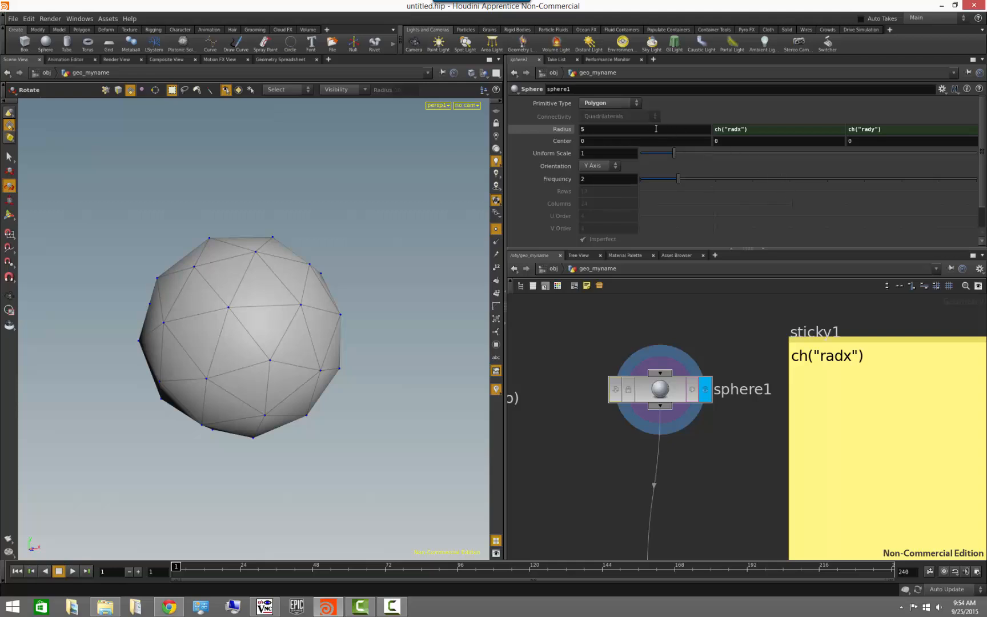
Extend sphere1's Y radius expression to ch("radx") * 1.5 and toggle the Radius display to its evaluated values and back.
click(754, 128)
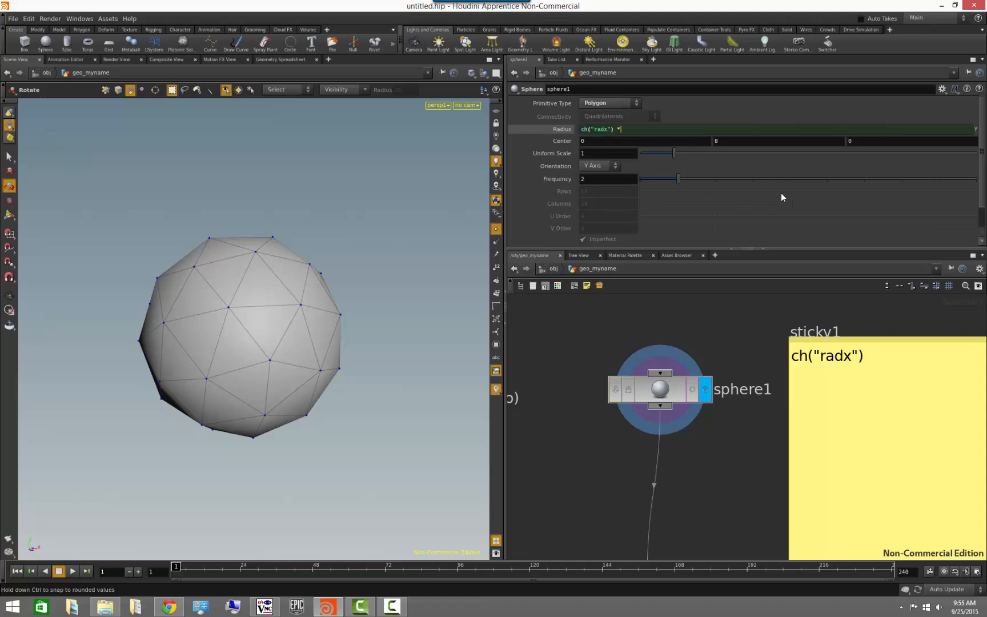
text(* 1.5)
key(Return)
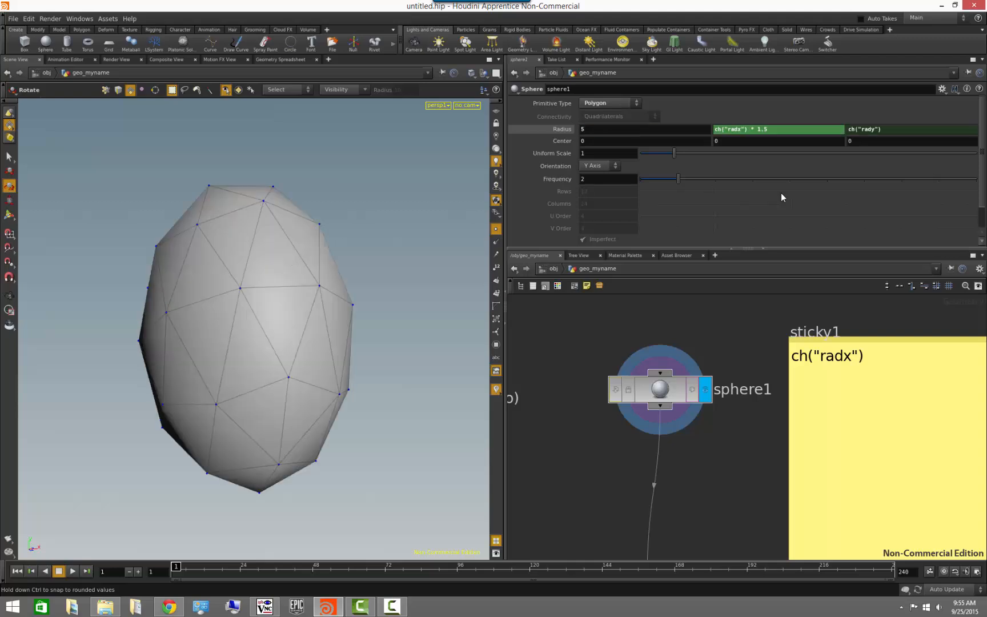
key(Escape)
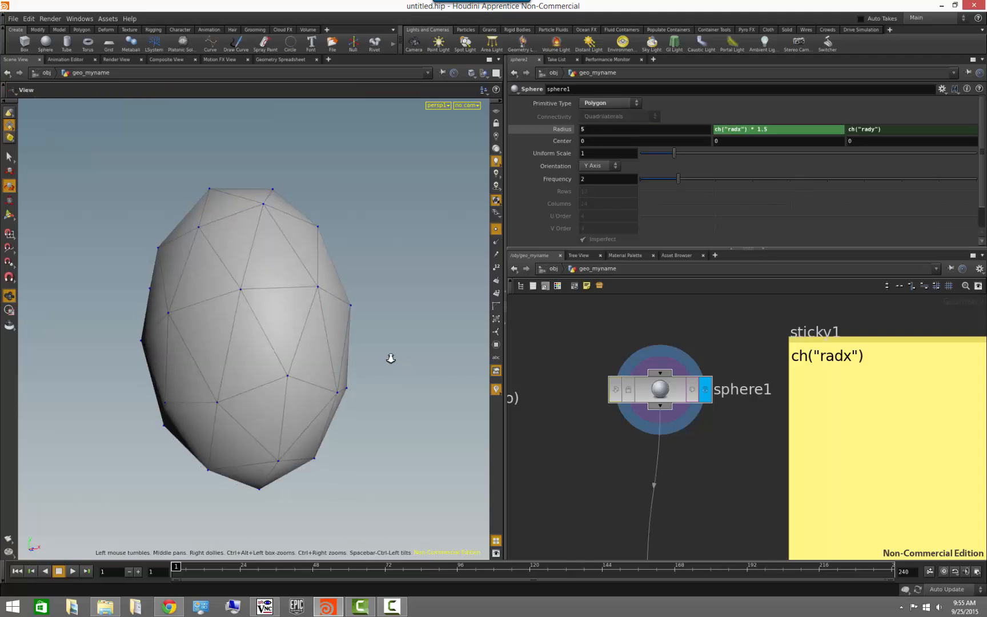
right_drag(390, 357, 398, 397)
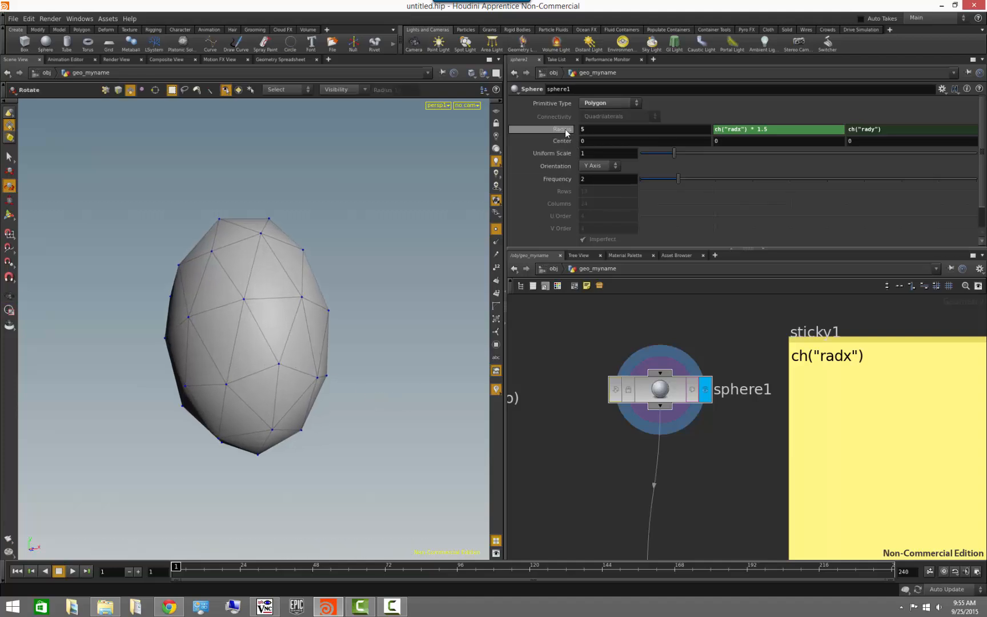
mouse_move(566, 128)
middle_down()
mouse_move(431, 140)
mouse_move(568, 135)
middle_up()
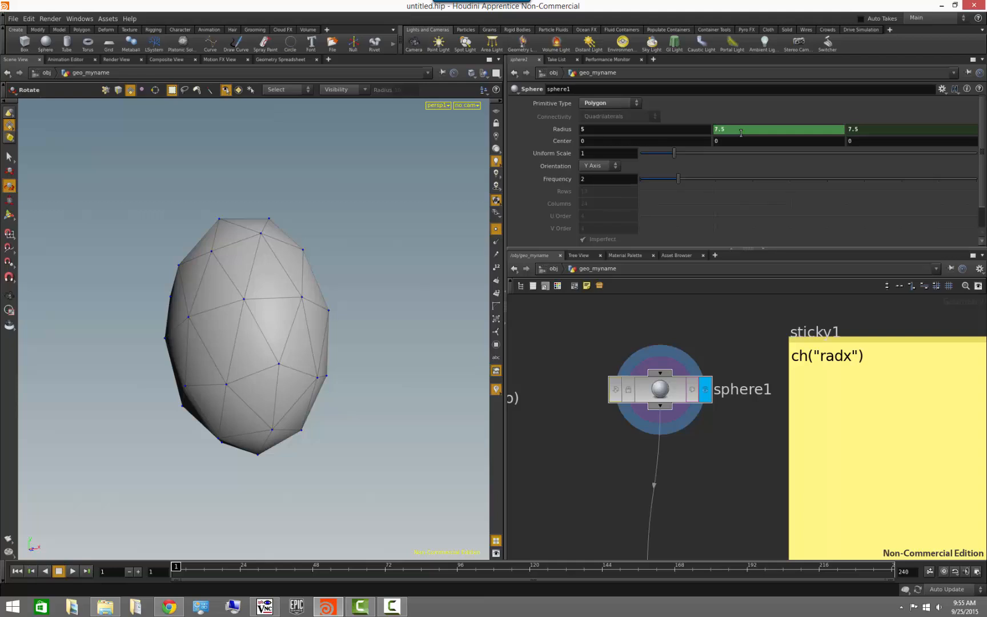
click(567, 131)
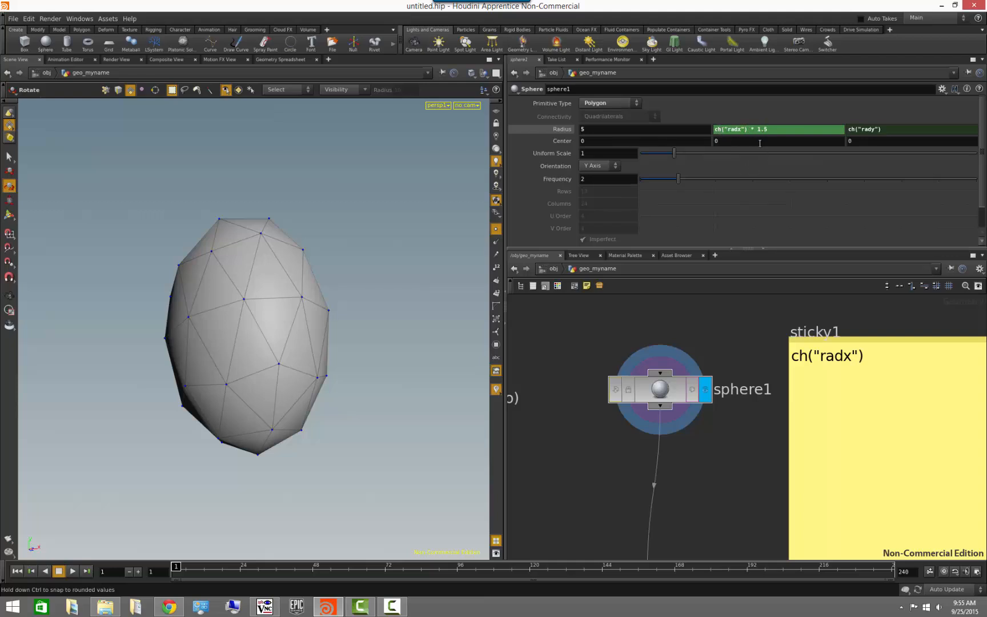
click(752, 129)
text(*)
Append * 1.5 to the expression in the sticky note so it reads ch("radx") * 1.5.
middle_drag(747, 333, 610, 328)
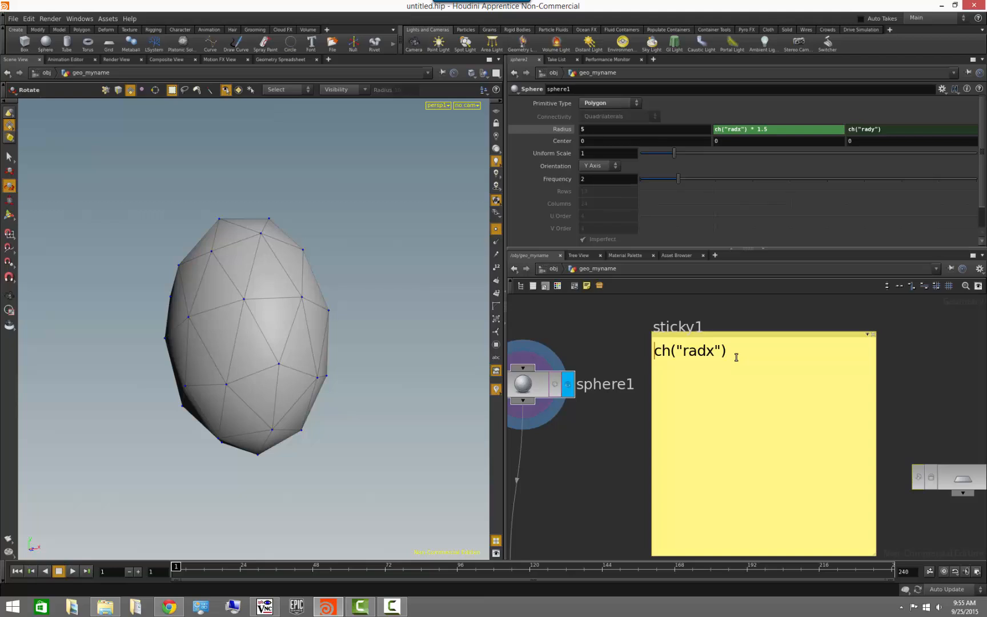
key(Right)
key(Right)
key(Right)
key(Right)
key(Right)
key(Right)
key(Right)
key(Right)
key(Right)
key(Right)
text(* 1.5)
right_drag(937, 372, 980, 387)
middle_drag(921, 369, 984, 416)
mouse_move(766, 322)
right_down()
mouse_move(812, 342)
mouse_move(794, 320)
mouse_move(781, 336)
right_up()
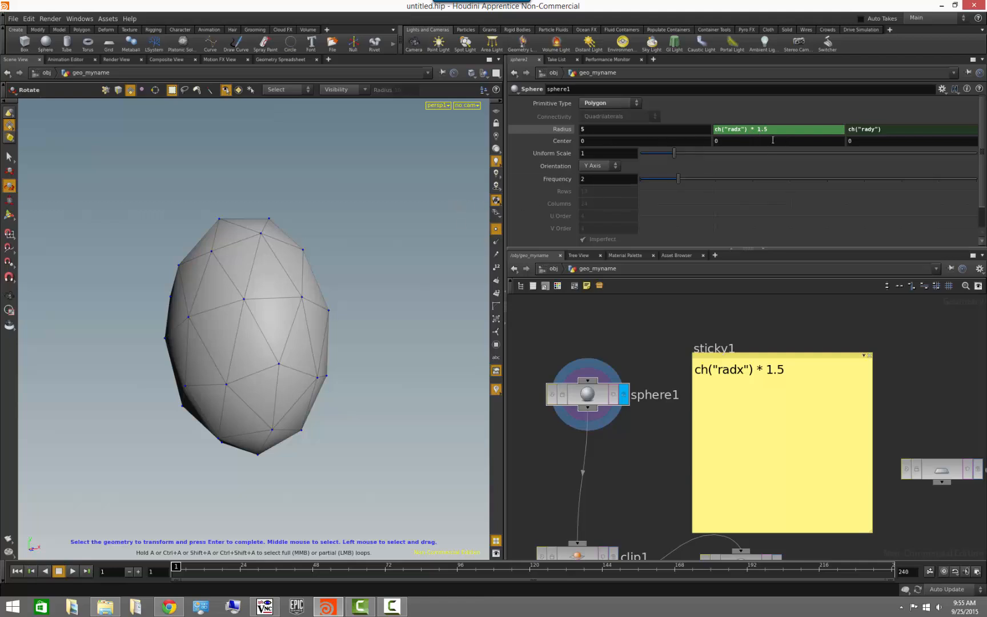
Scrub sphere1's X radius to about 5.1 and inspect the linked shape from another angle.
mouse_move(596, 129)
middle_down()
mouse_move(569, 129)
mouse_move(598, 131)
middle_up()
alt+drag(248, 186, 327, 174)
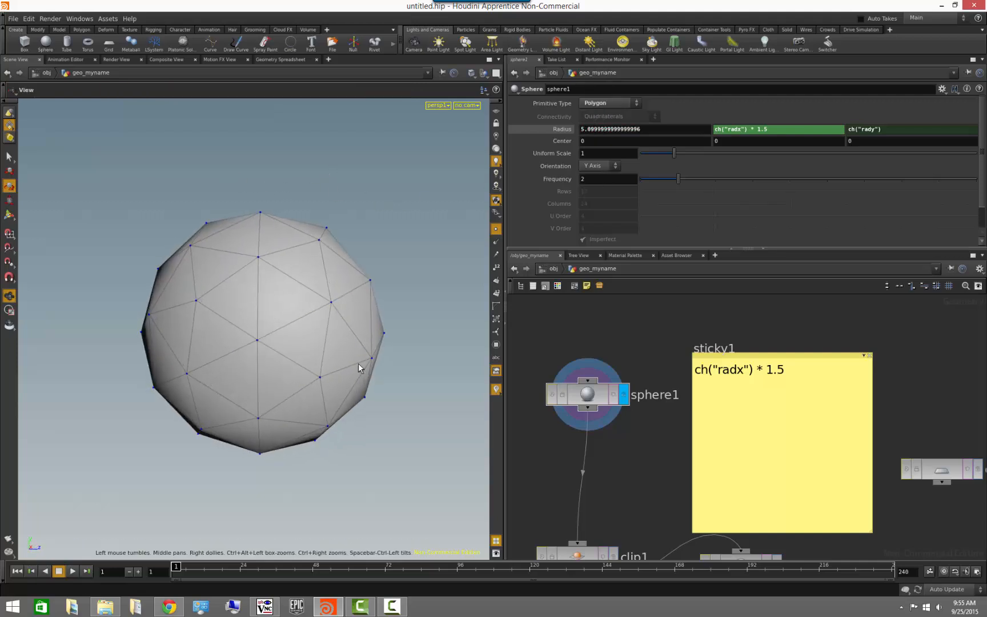
key(r)
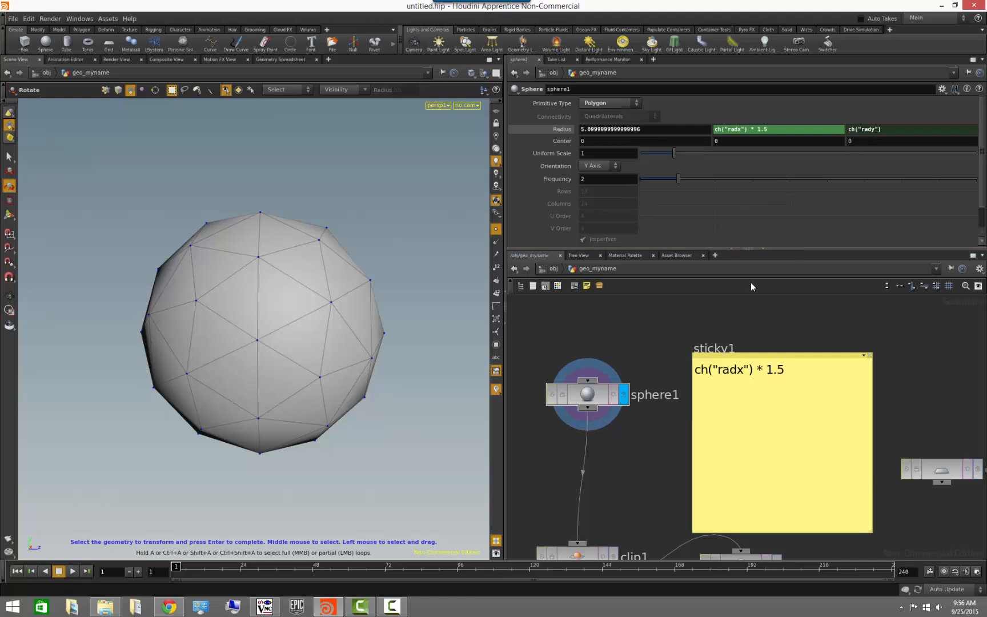
Replace the Z radius expression with a relative reference to sphere1's X radius by copying the X parameter and pasting it there.
right_click(611, 130)
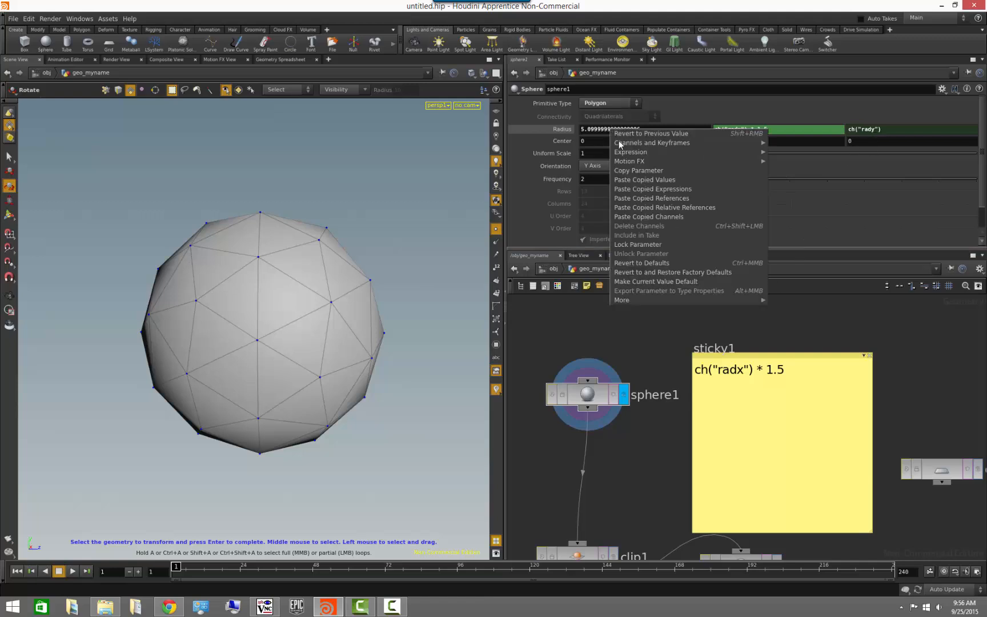
click(633, 170)
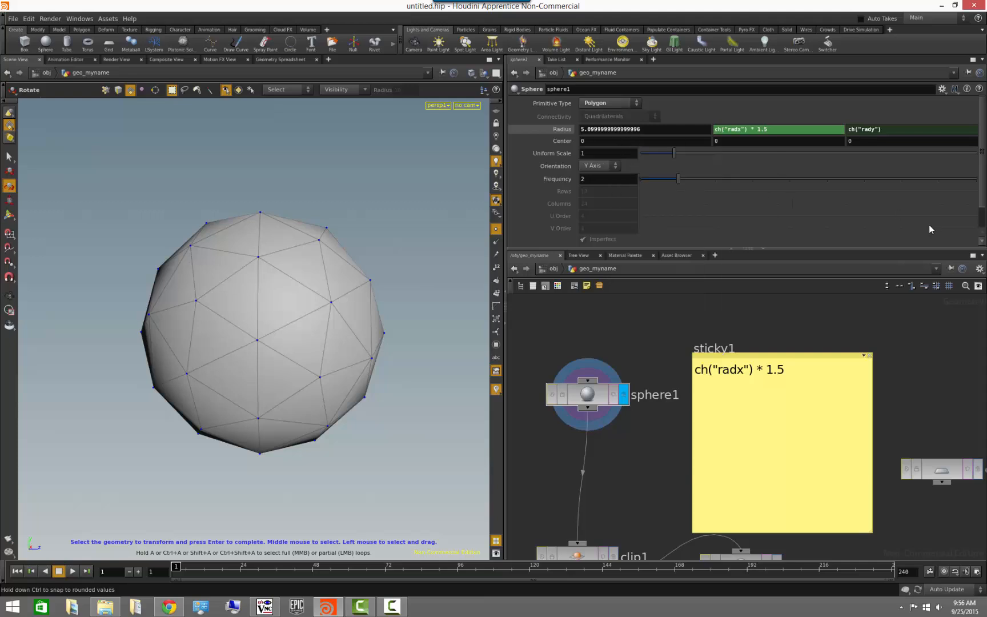
right_click(874, 129)
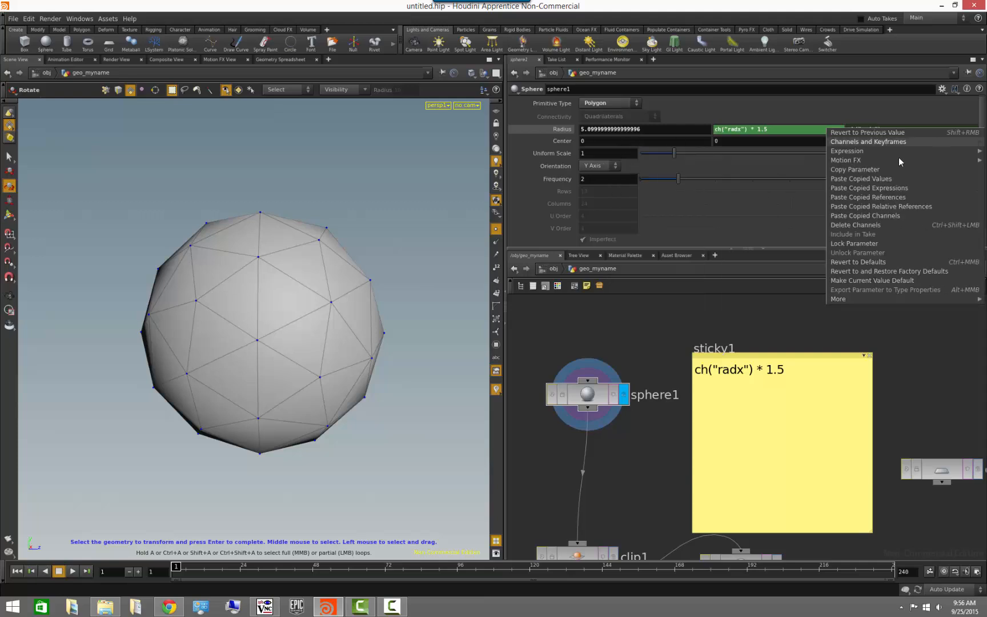
click(910, 207)
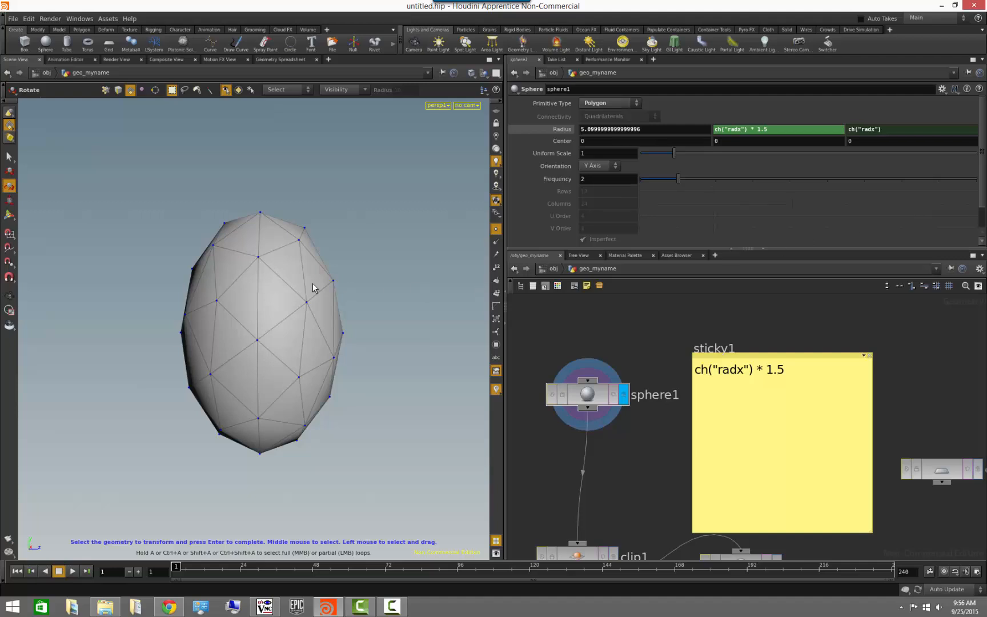
Edit sphere1's Z radius expression to ch("radx")/2 and inspect the flattened shape.
click(901, 128)
text(/)
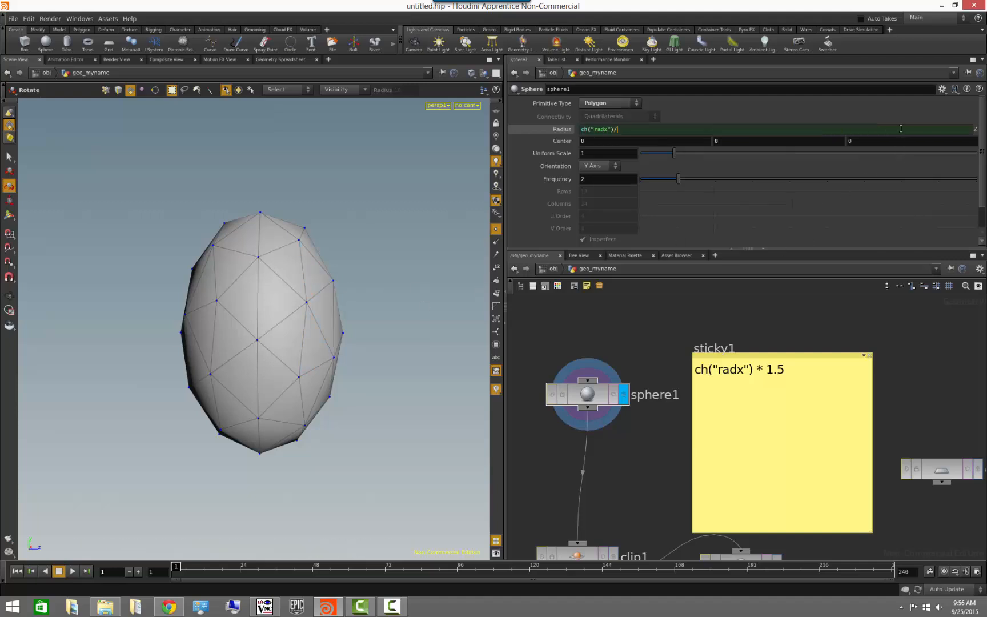
text(2)
key(Return)
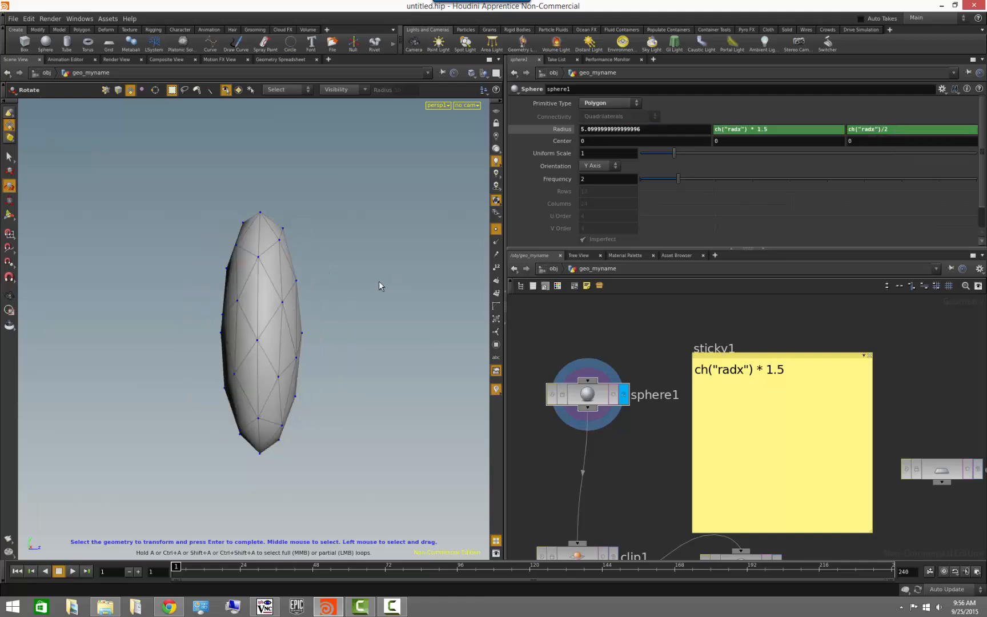
alt+drag(379, 280, 430, 288)
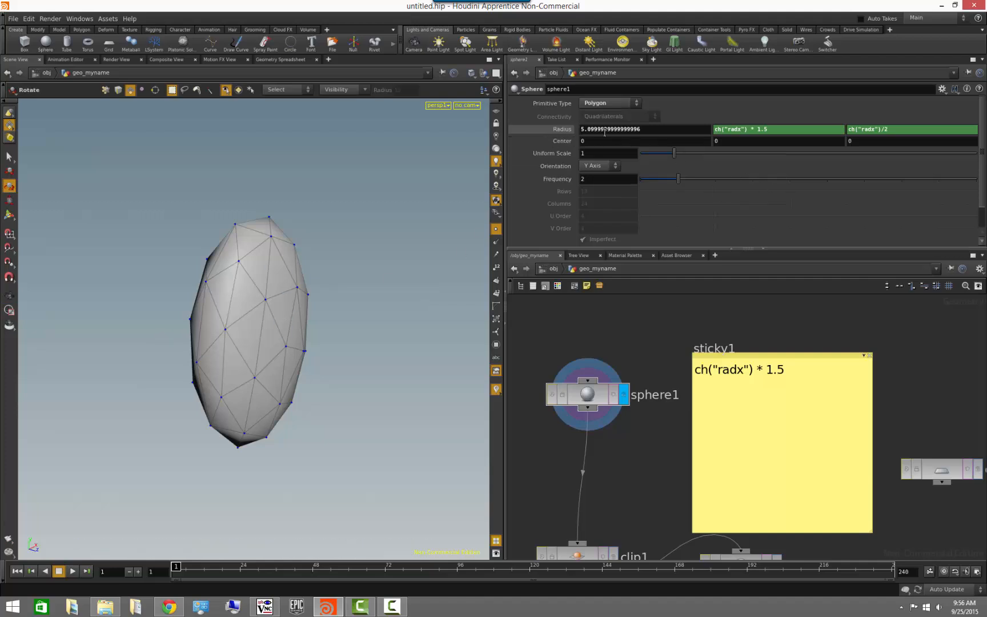
Scrub sphere1's X radius up and down, ending at 4.28, and inspect the linked Y and Z proportions from another angle.
middle_drag(604, 132, 636, 136)
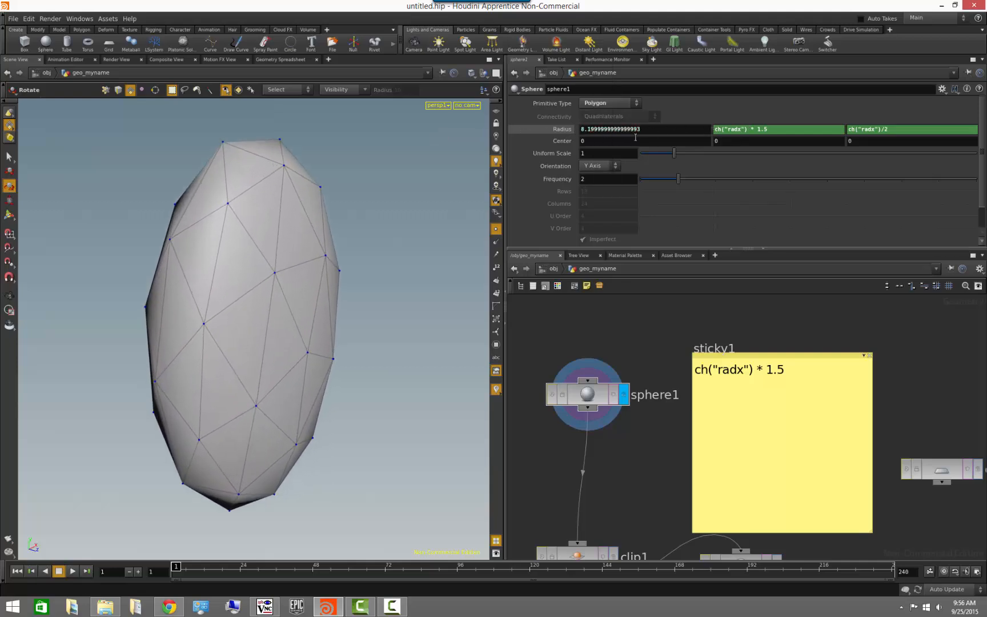
click(564, 130)
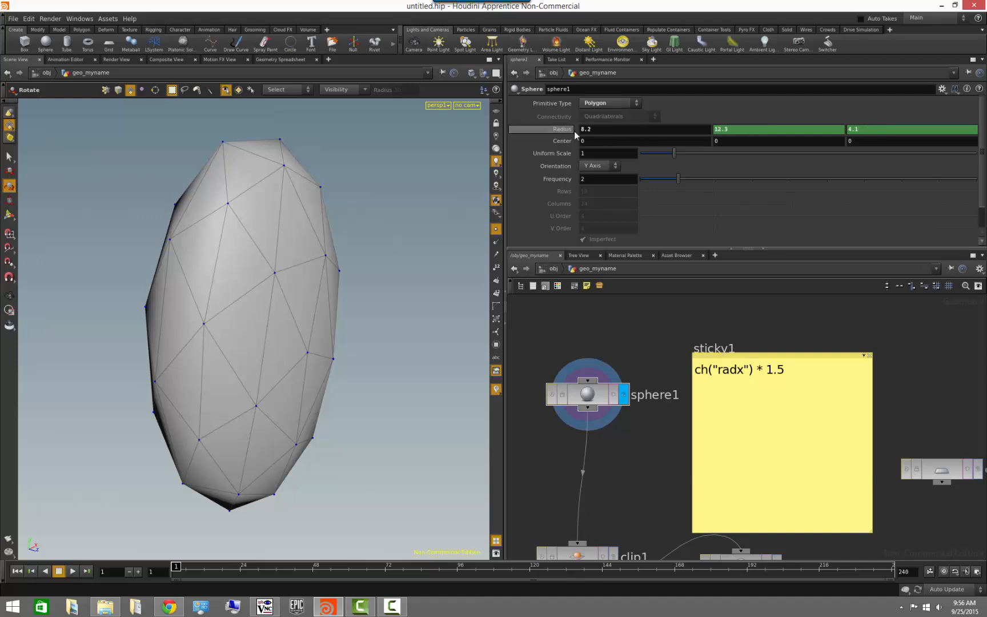
middle_click(591, 131)
middle_drag(592, 130, 463, 130)
middle_drag(585, 129, 611, 169)
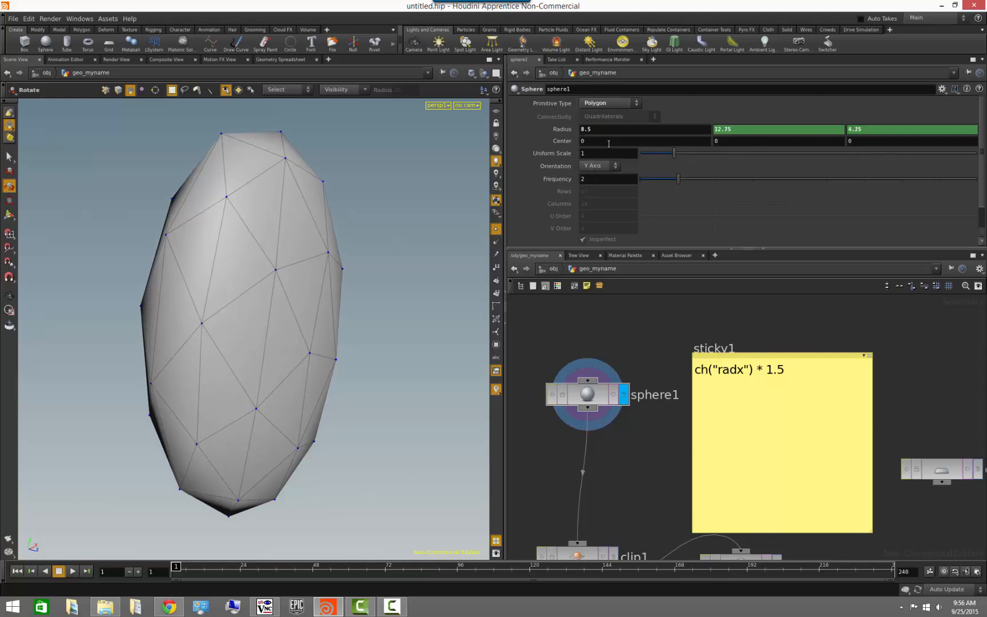
middle_drag(597, 129, 571, 111)
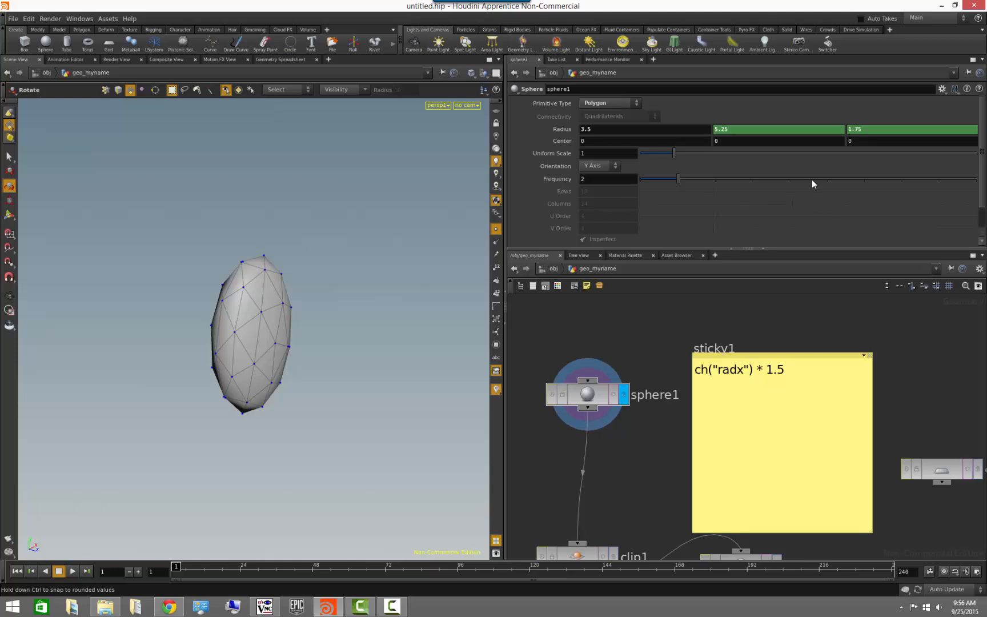
middle_click(599, 129)
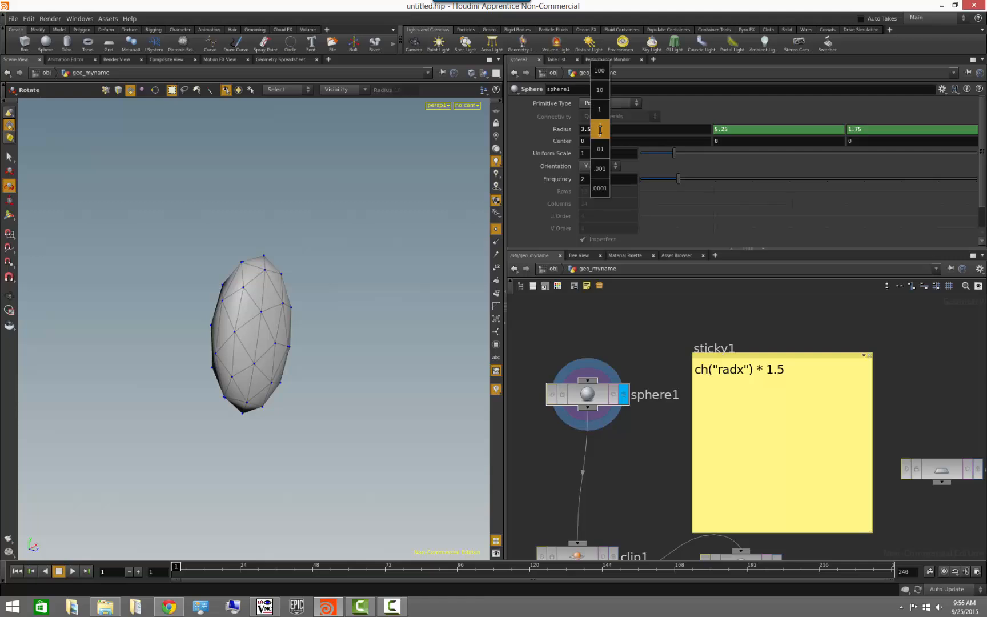
middle_drag(600, 129, 950, 146)
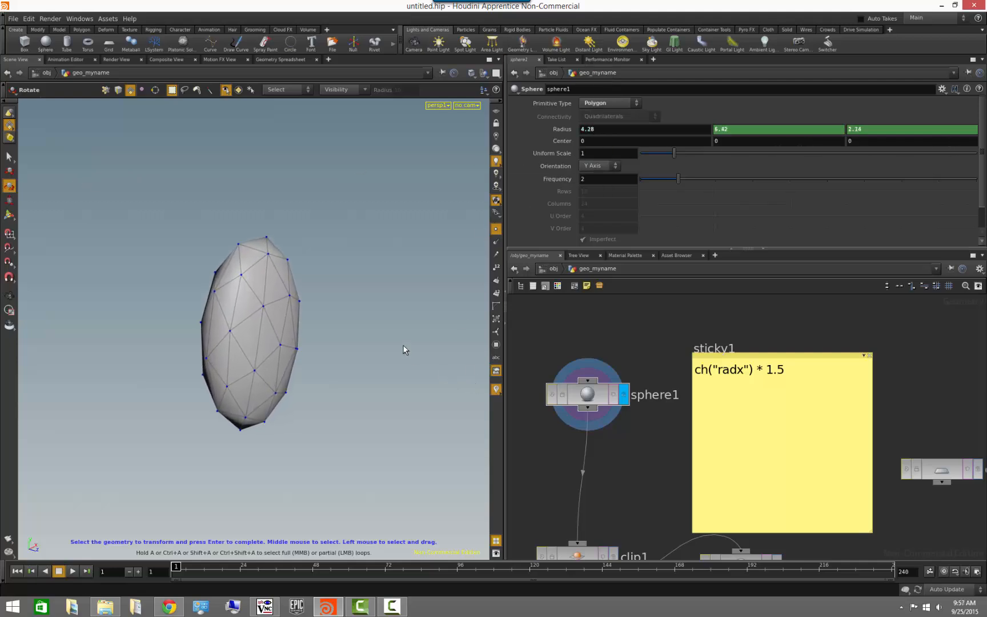
alt+drag(388, 275, 303, 275)
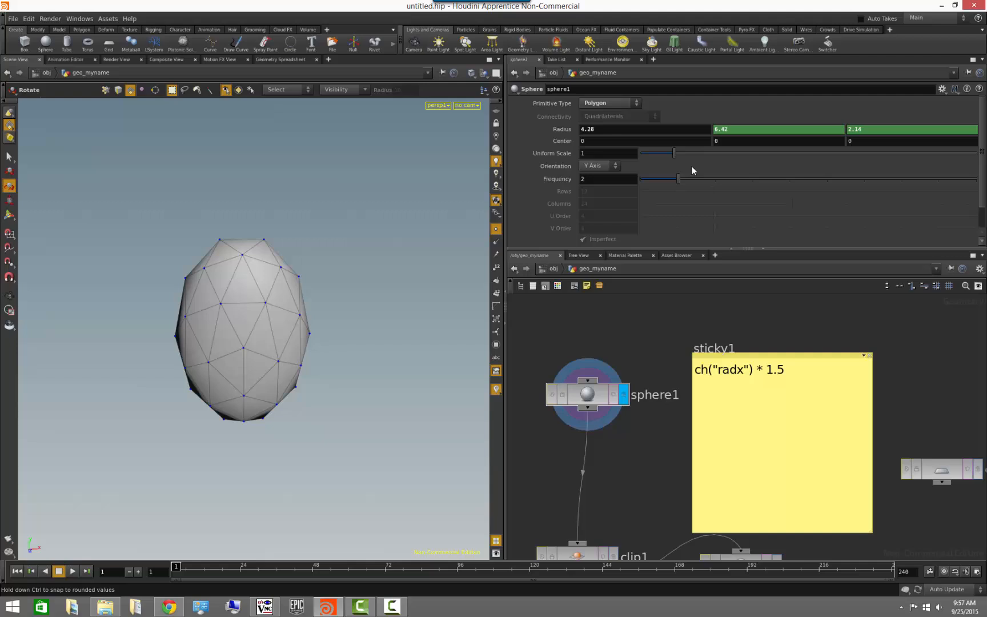
Change sphere1's Z radius expression to ch("radx") + ch("rady") and inspect the resulting shape from the side.
click(559, 131)
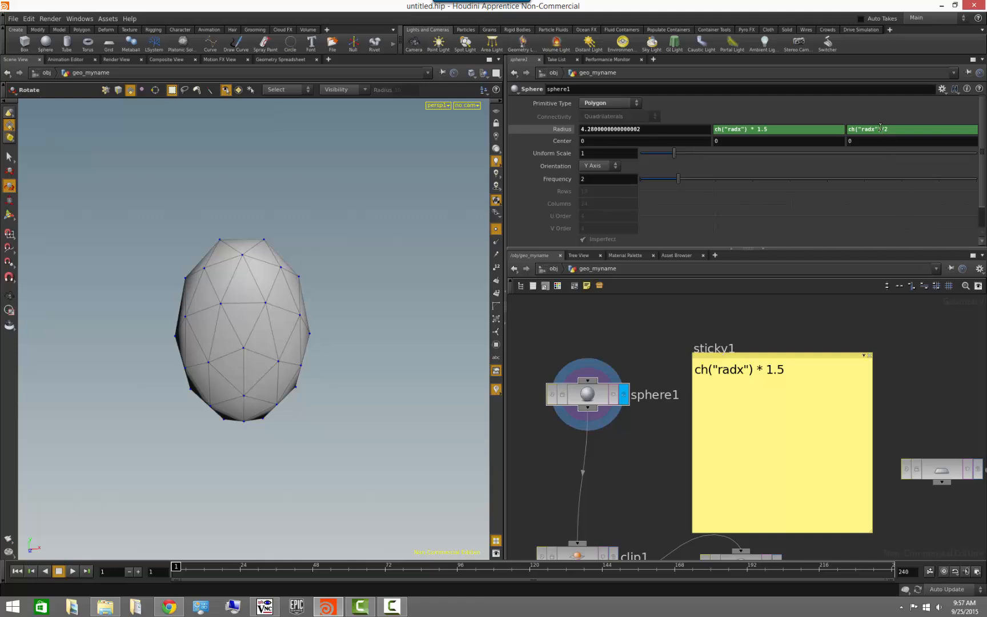
drag(880, 128, 908, 123)
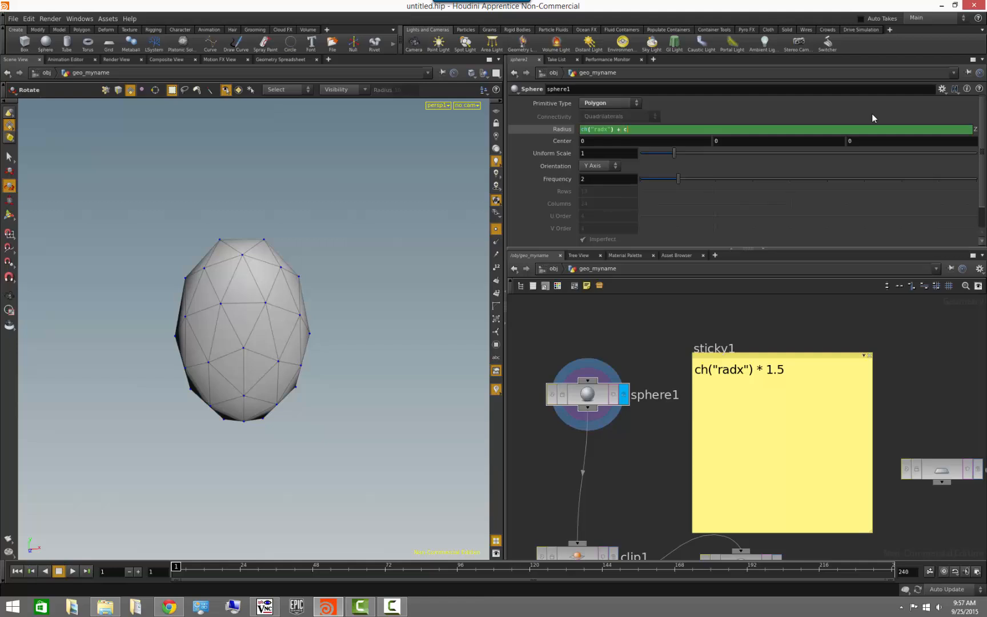
text(h)
key(Escape)
text(("rady"))
key(Return)
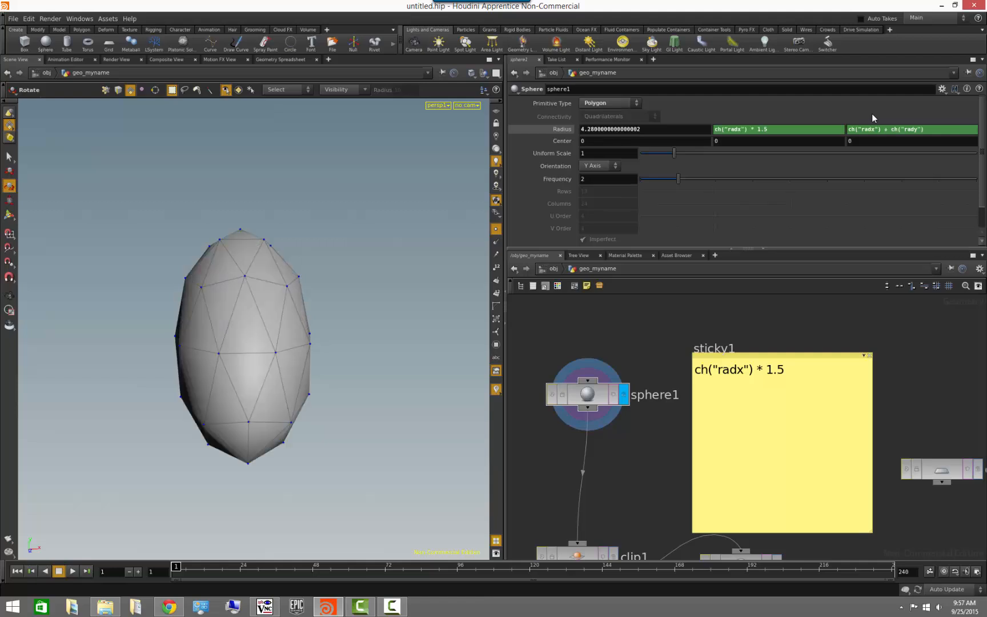
key(Escape)
mouse_move(238, 302)
mouse_down()
mouse_move(326, 290)
mouse_move(326, 317)
mouse_move(230, 298)
mouse_up()
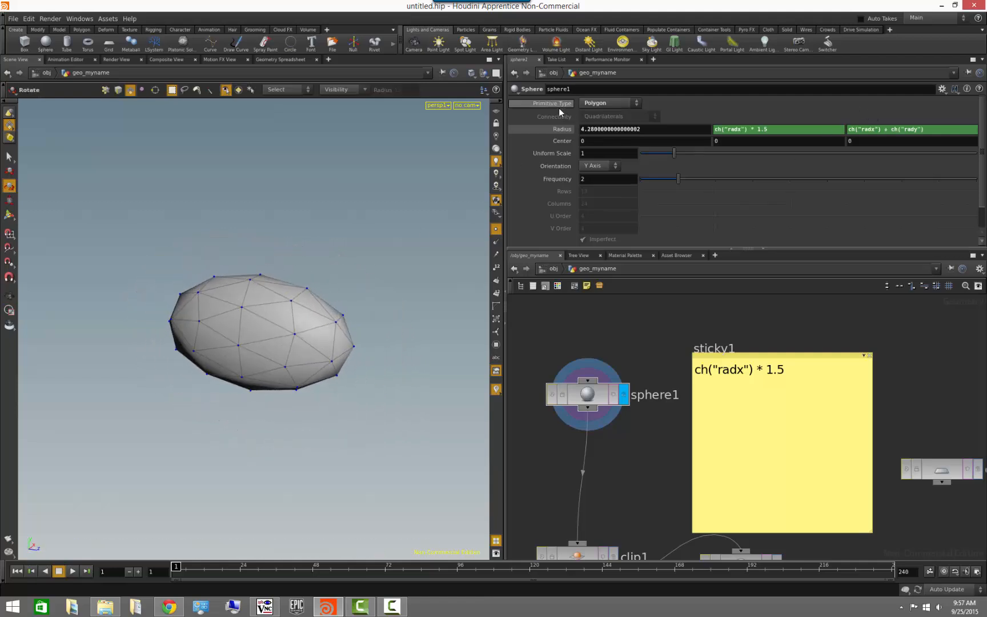
Scrub sphere1's X radius to 9.28, show the radius expressions again and view the enlarged shape from farther away.
middle_drag(565, 133, 714, 136)
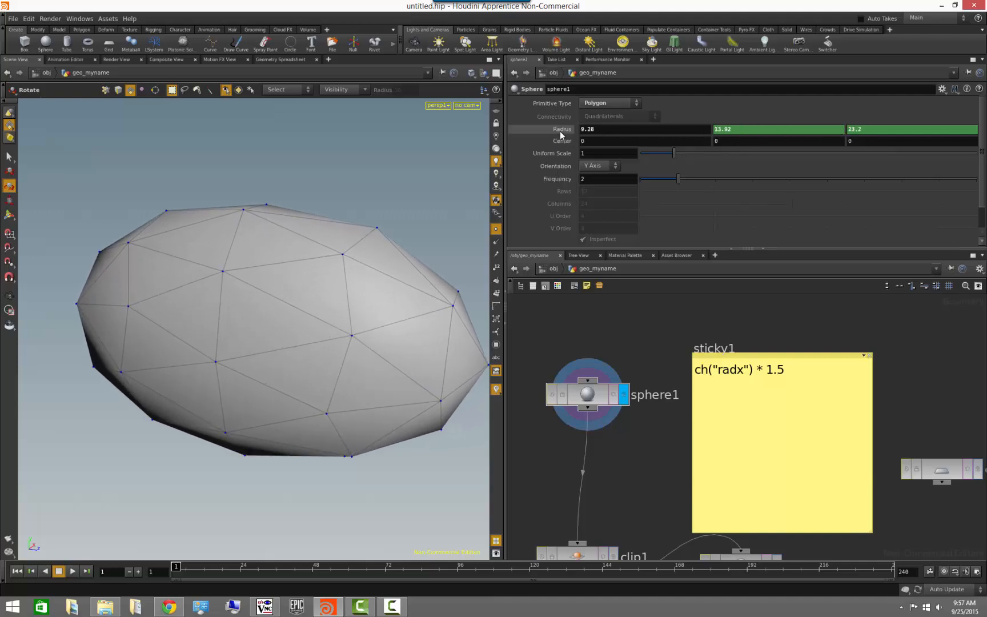
click(561, 129)
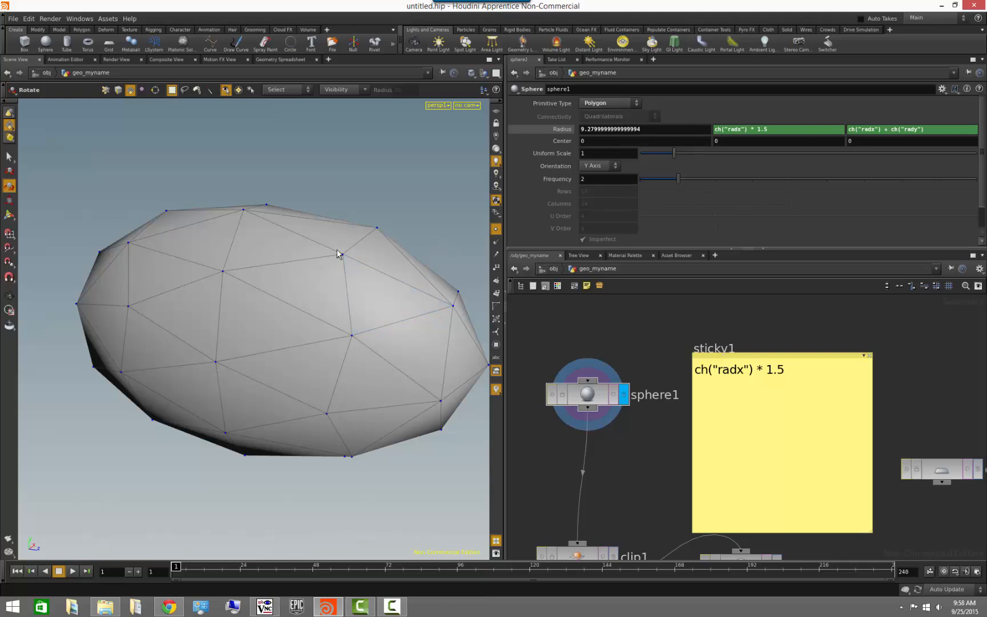
key(Escape)
right_drag(397, 197, 246, 205)
drag(263, 208, 200, 219)
Display clip1's output in the viewport and review the parameters of clip1 and sphere1.
middle_drag(614, 344, 625, 307)
middle_drag(654, 424, 645, 344)
click(617, 440)
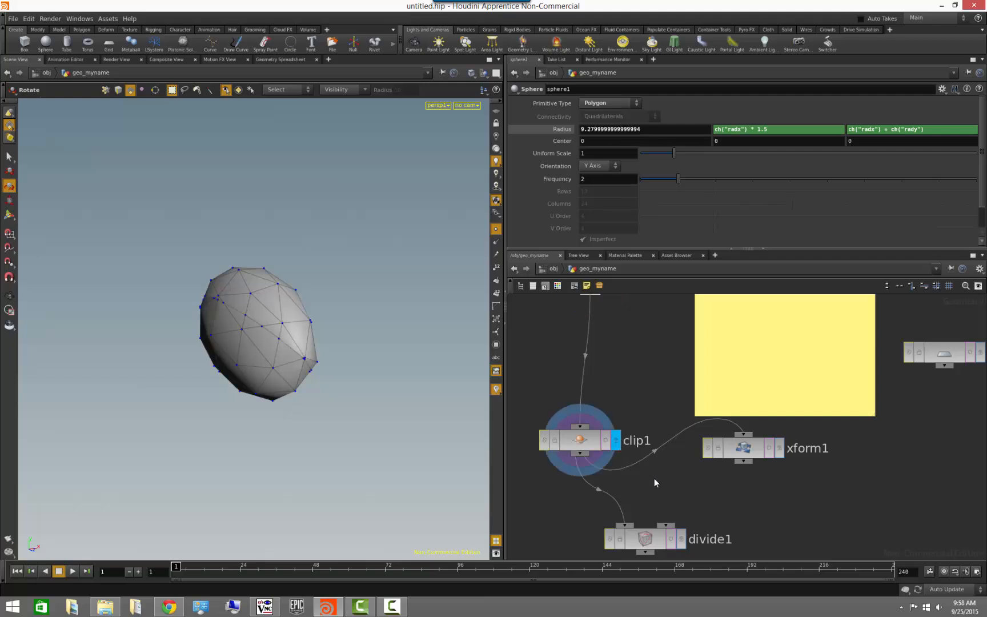
scroll(894, 324, down, 4)
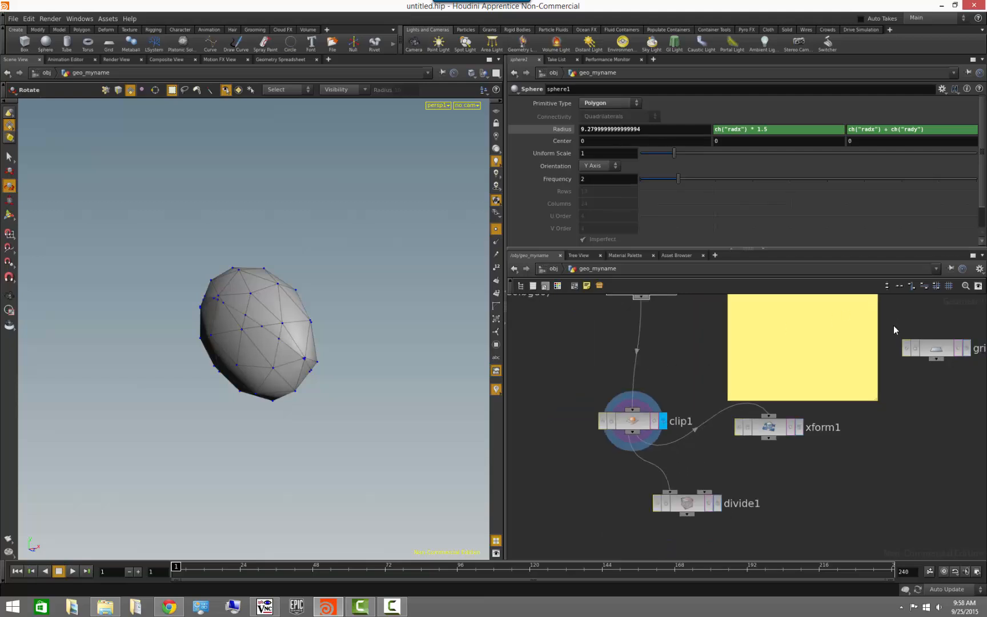
middle_drag(901, 320, 886, 372)
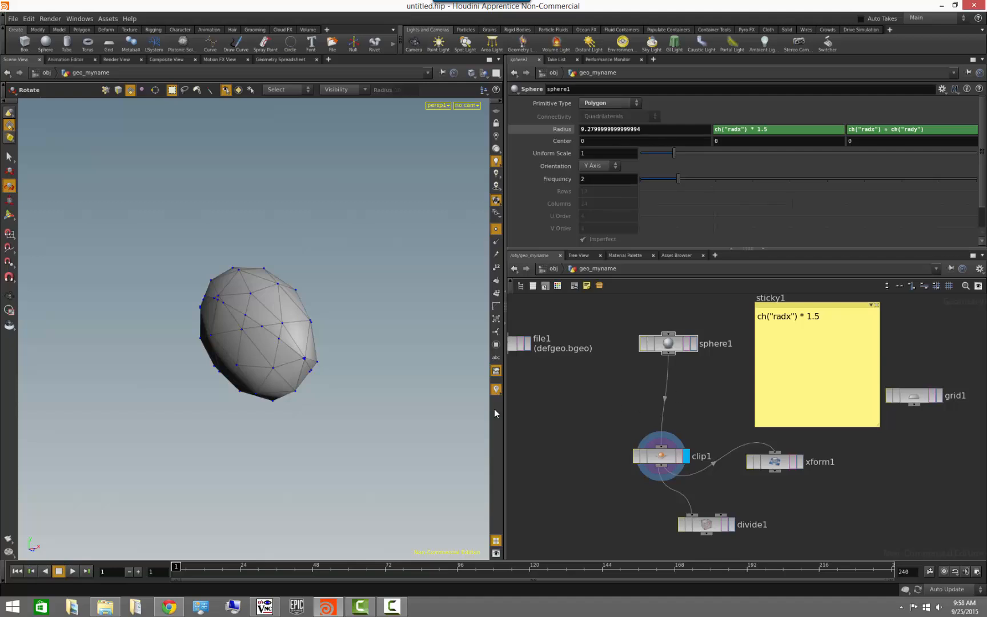
alt+drag(323, 363, 382, 375)
click(660, 457)
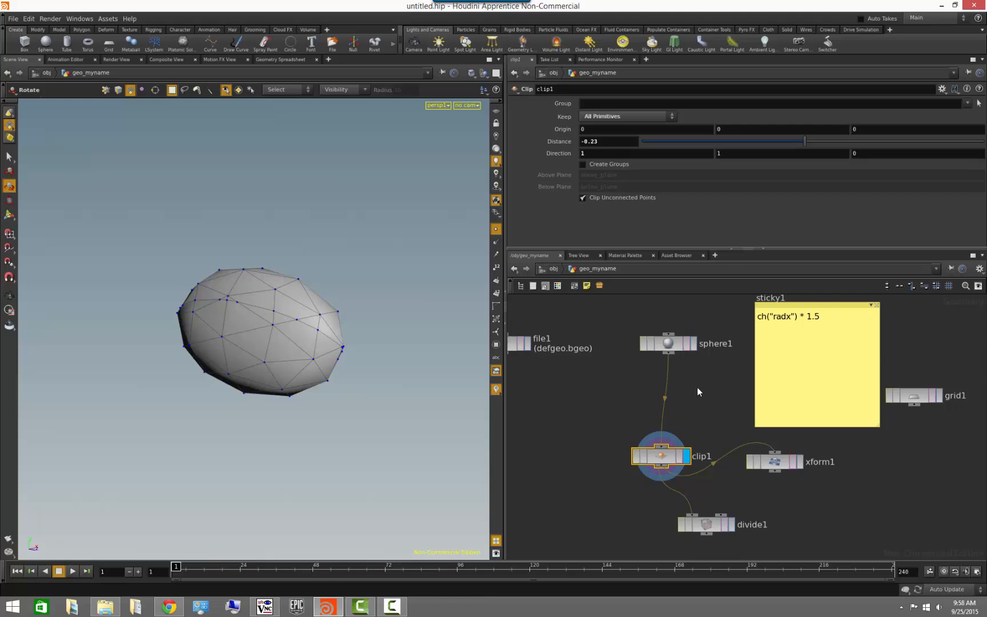
click(671, 345)
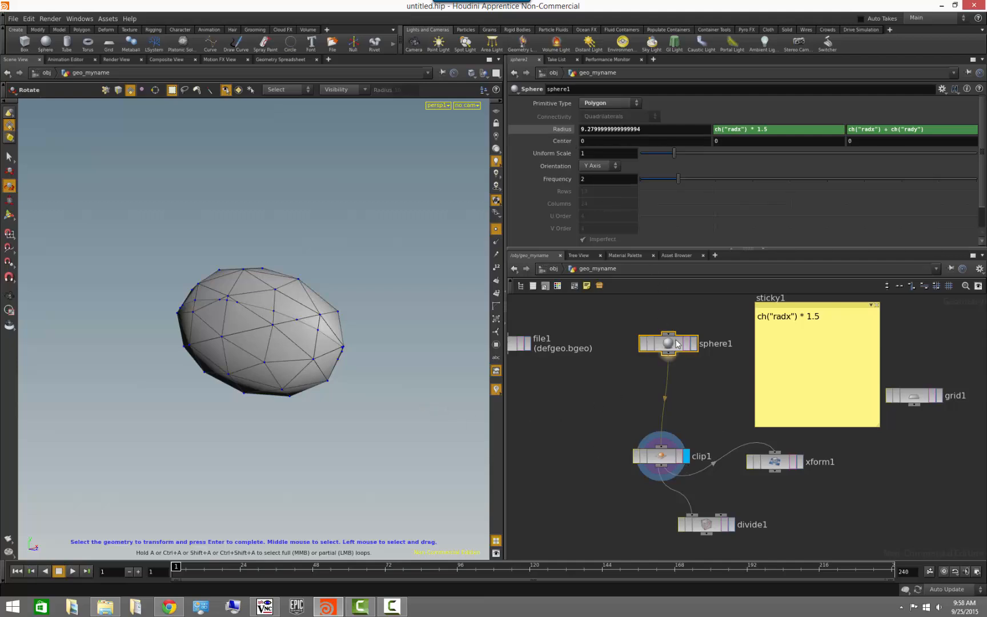
mouse_move(567, 131)
Add a Box node below file1, wire it into clip1 in place of sphere1 and frame the clipped box.
middle_drag(662, 379, 726, 372)
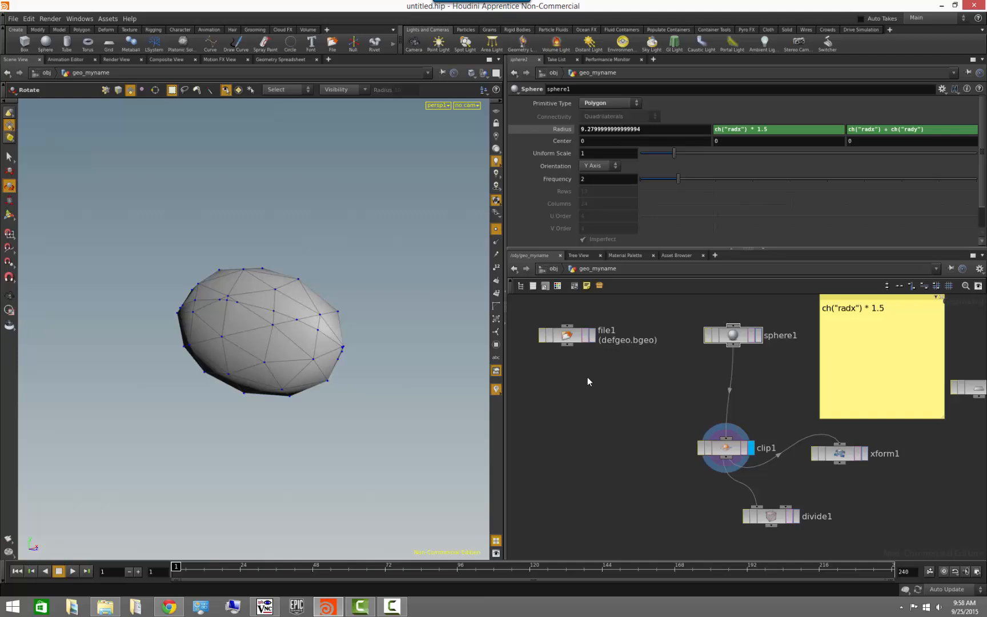
key(Tab)
text(box)
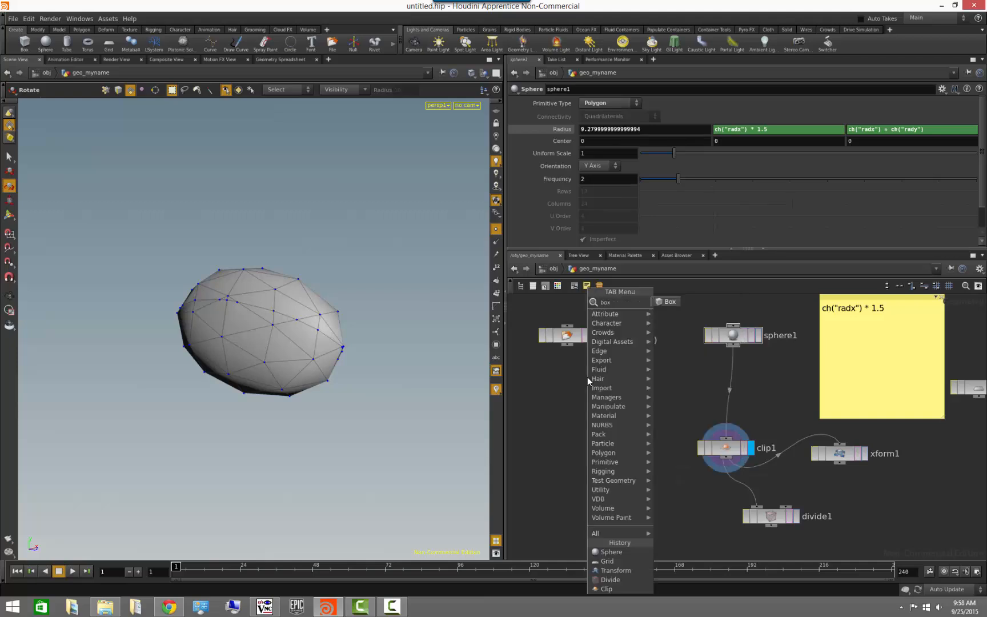
key(Return)
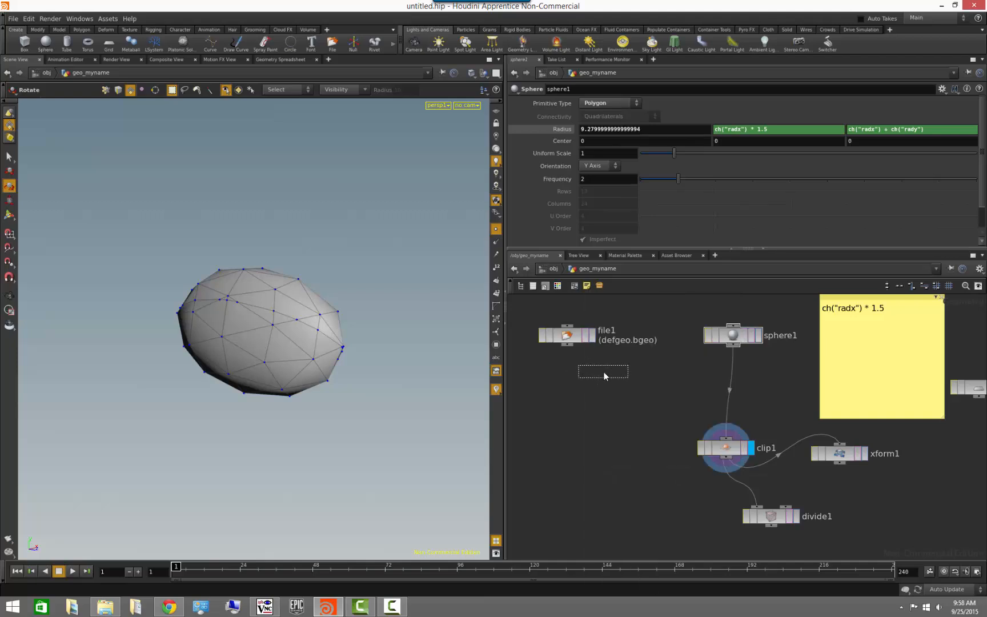
click(604, 372)
drag(605, 381, 726, 437)
click(737, 453)
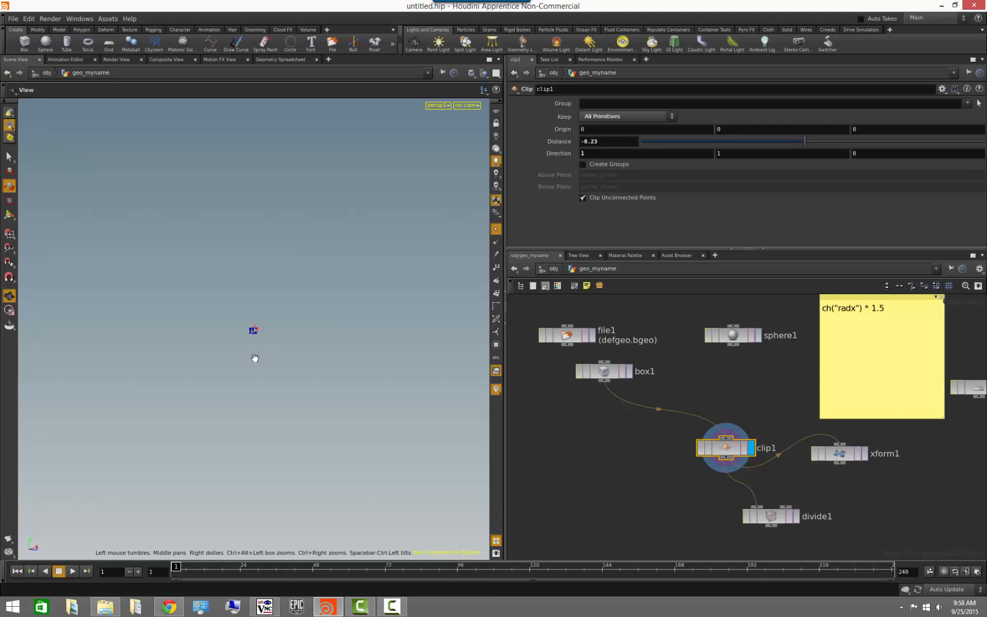
key(h)
alt+right_drag(410, 419, 159, 432)
alt+drag(160, 432, 400, 394)
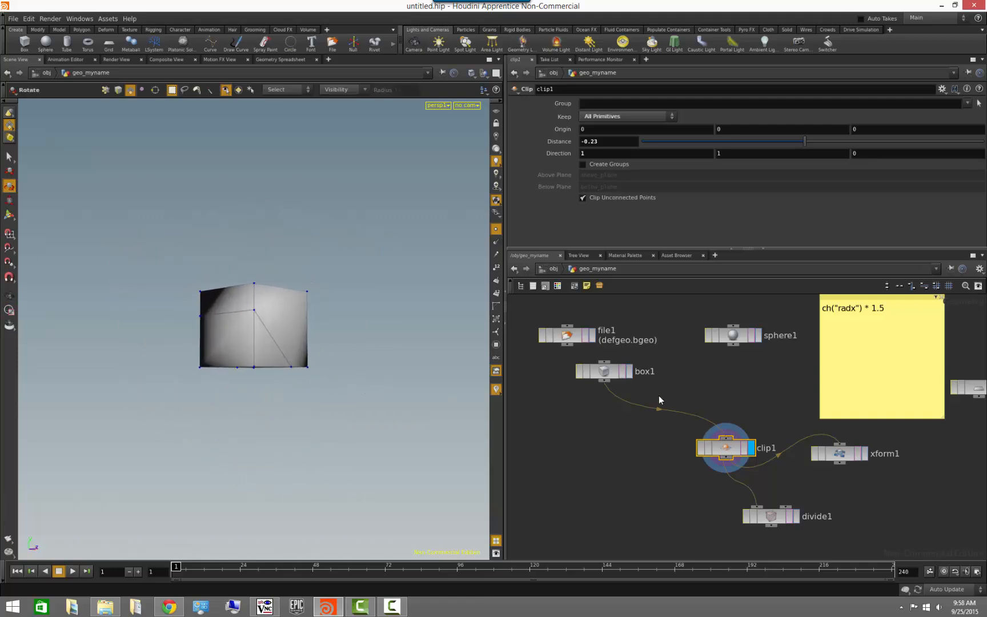
Enable Add Vertex Normals on box1 and view the box from a three-quarter angle.
click(604, 371)
click(623, 228)
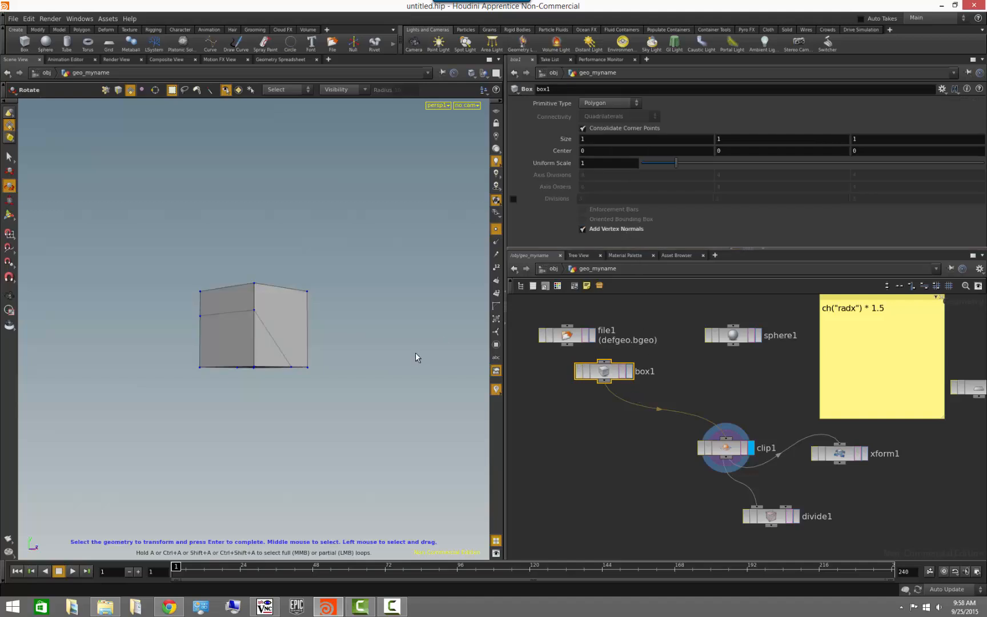
mouse_move(415, 357)
alt+mouse_down()
mouse_move(313, 397)
mouse_move(309, 366)
mouse_move(362, 313)
mouse_move(324, 381)
mouse_move(342, 377)
alt+mouse_up()
Set clip1's Distance to 0.26 and box1's Uniform Scale to 1.61.
click(727, 449)
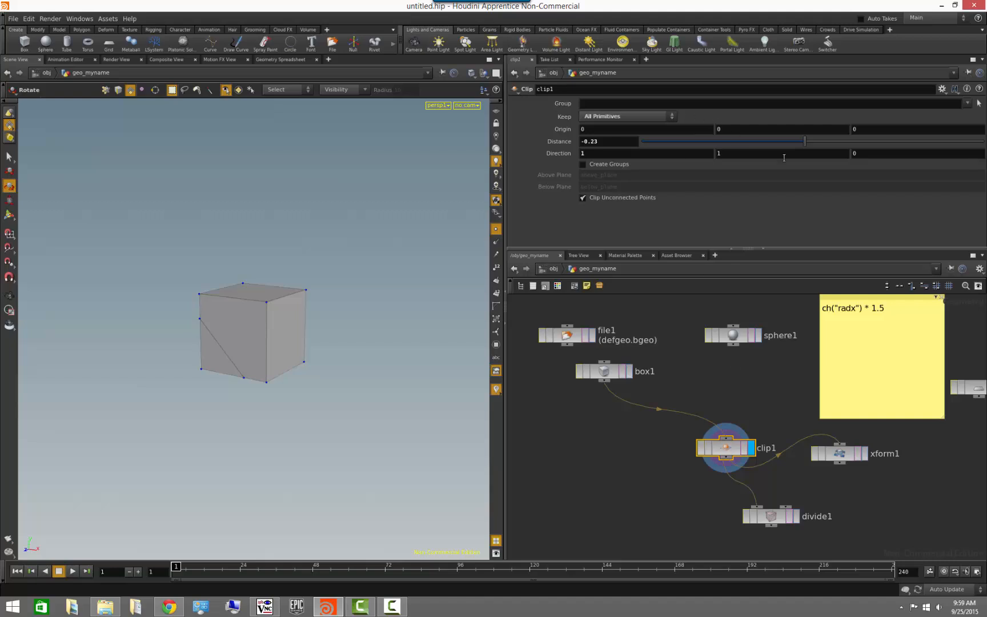
mouse_move(804, 142)
mouse_down()
mouse_move(745, 144)
mouse_move(837, 141)
mouse_move(807, 148)
mouse_move(821, 141)
mouse_up()
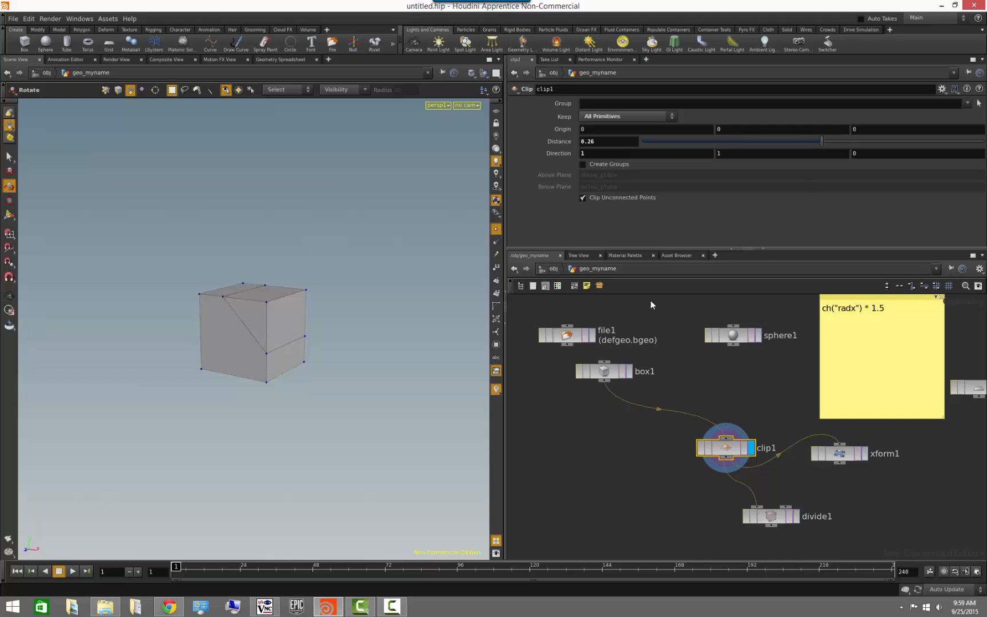
click(604, 371)
drag(676, 165, 696, 161)
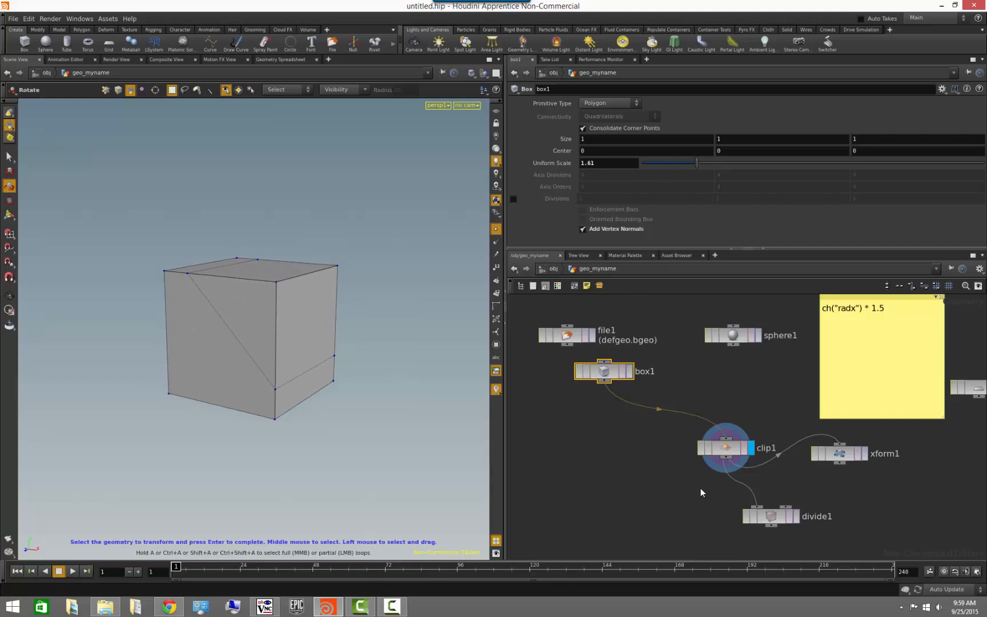
Set box1's Center Y to -0.17 and clip1's Origin X to 0.1.
click(724, 451)
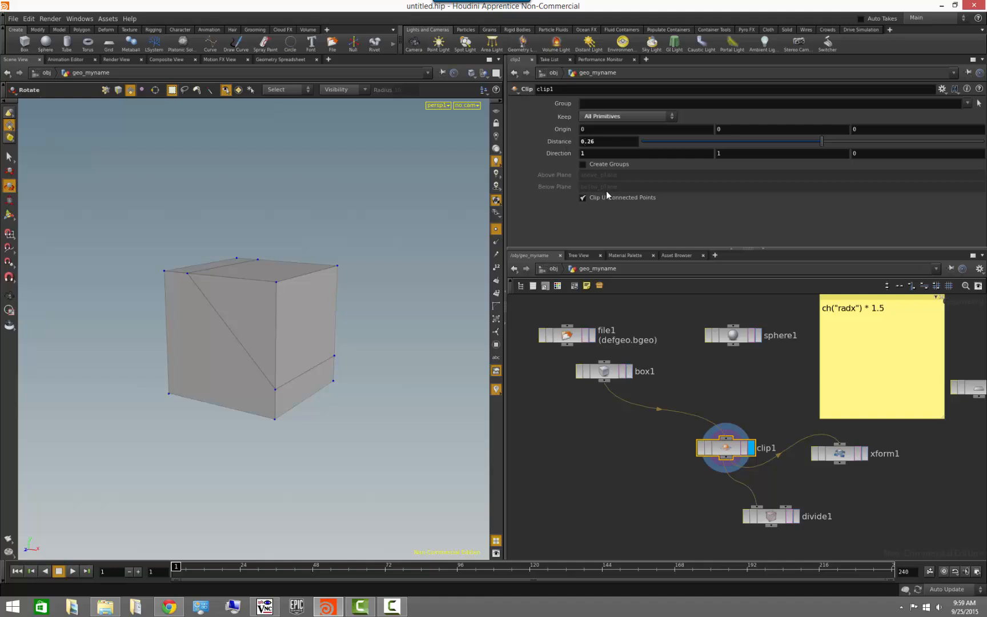
click(605, 377)
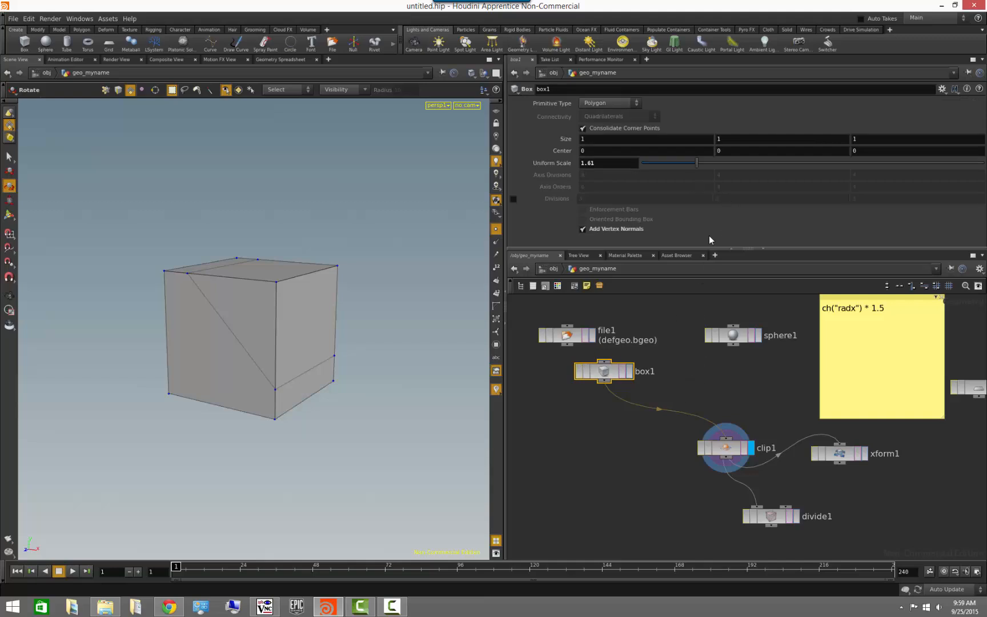
middle_drag(727, 149, 750, 209)
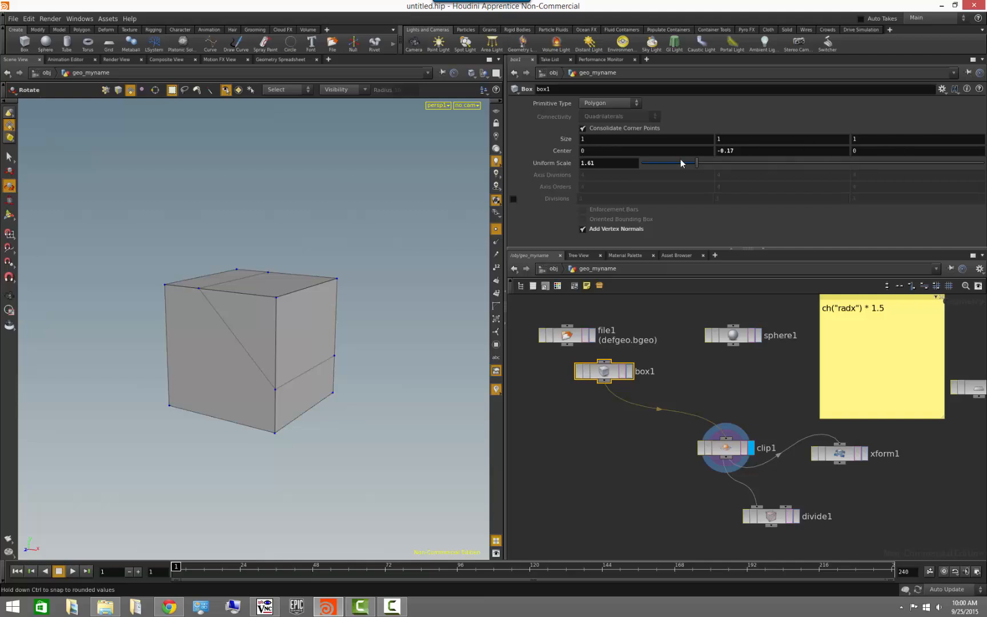
click(725, 449)
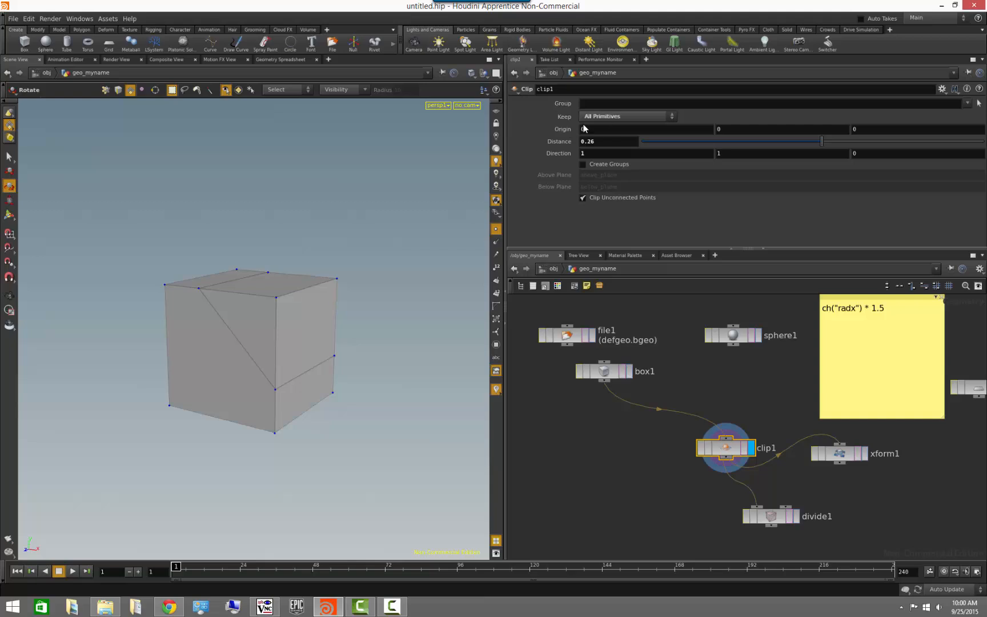
mouse_move(602, 129)
middle_down()
mouse_move(547, 136)
mouse_move(639, 131)
mouse_move(615, 132)
middle_up()
Copy box1's Center parameter and paste it into clip1's Origin as relative references.
click(604, 372)
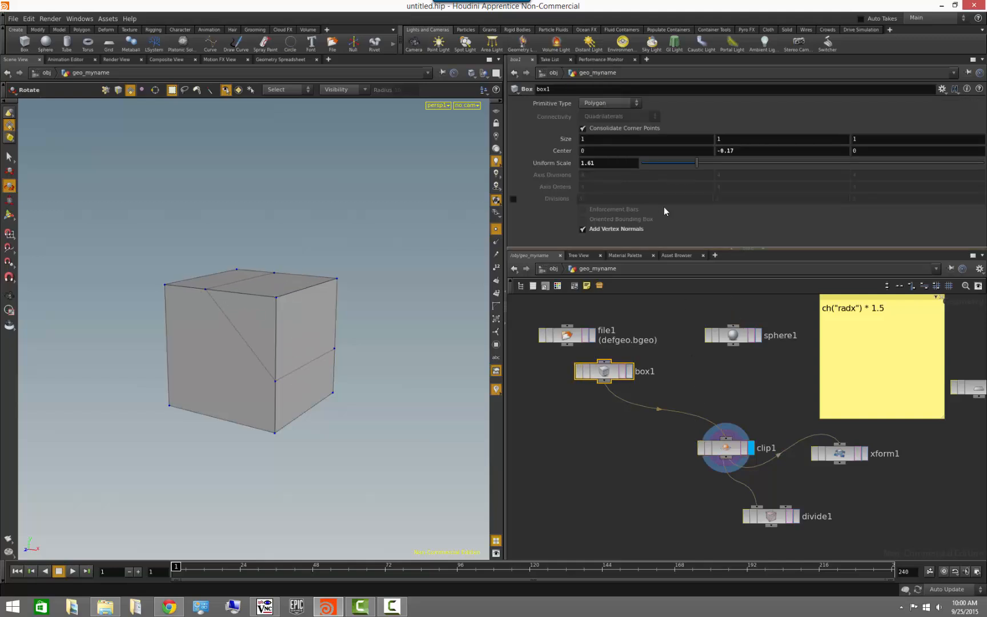
right_click(564, 153)
click(594, 195)
click(738, 451)
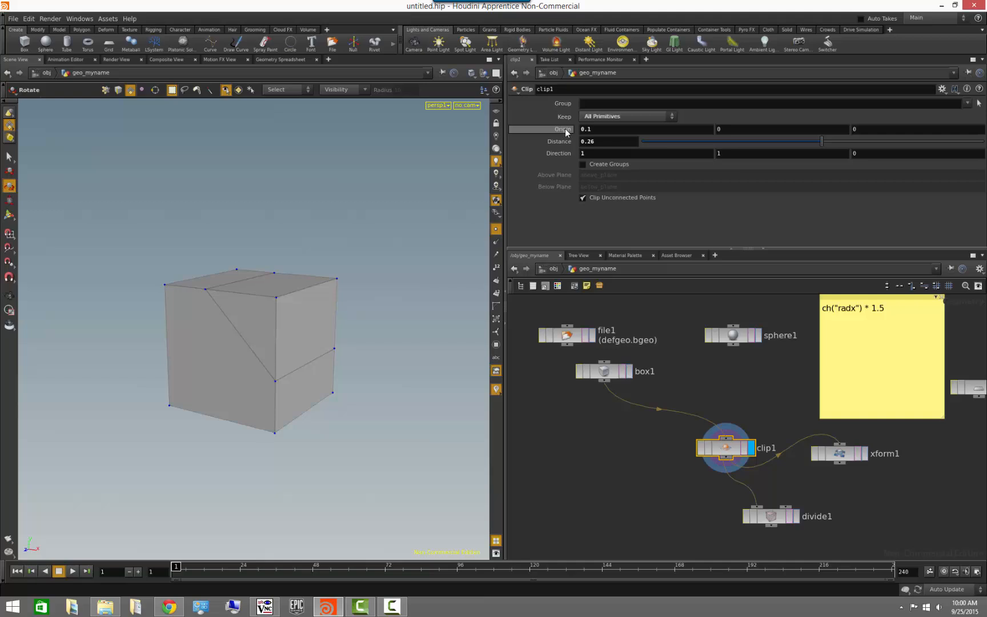
right_click(566, 129)
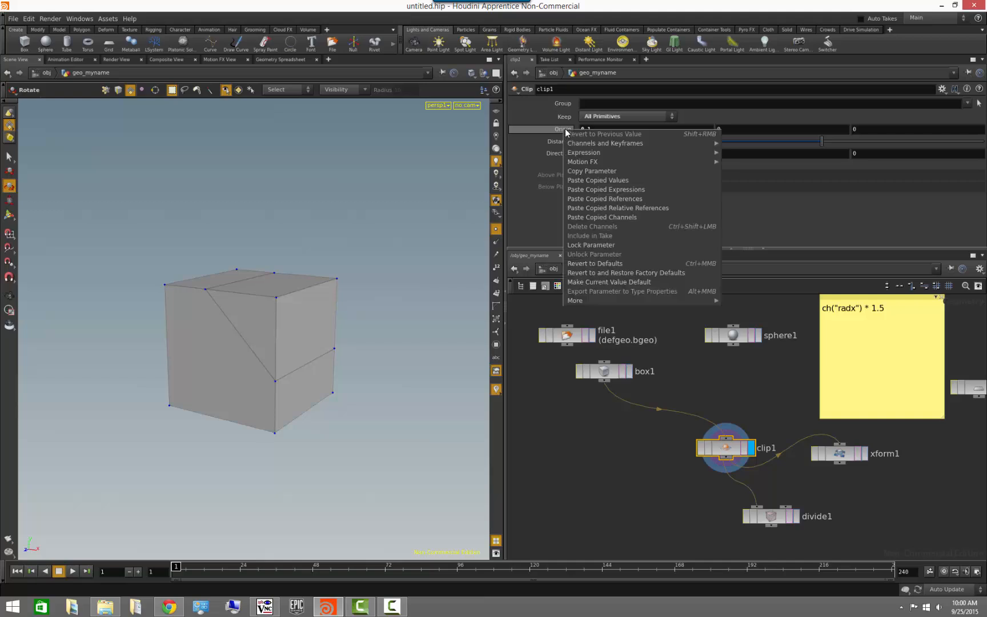
click(633, 209)
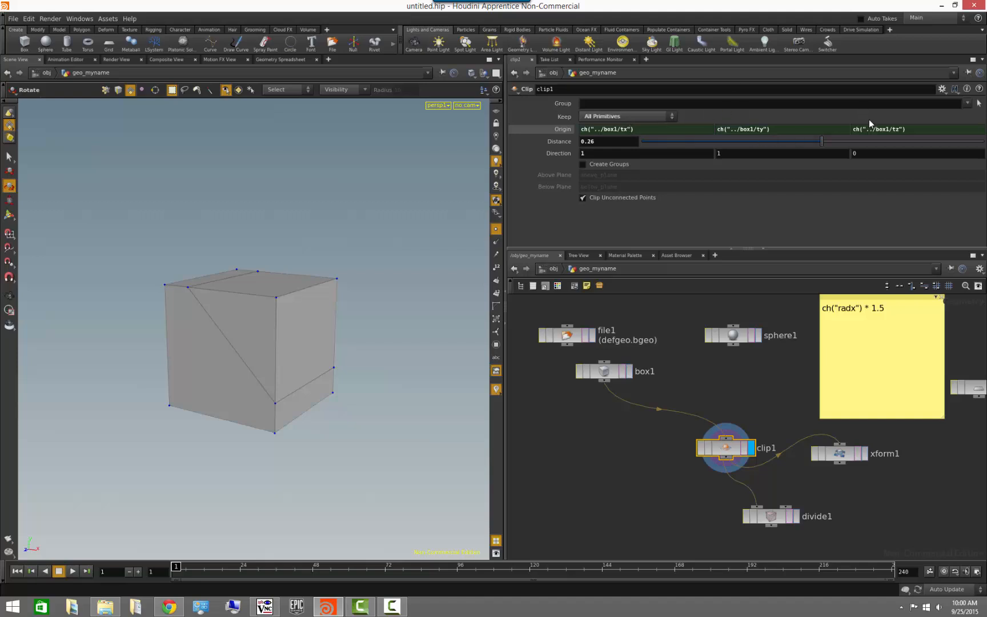
Set box1's Center Y to 0.26, and toggle clip1's Origin between its expressions and evaluated values.
click(608, 370)
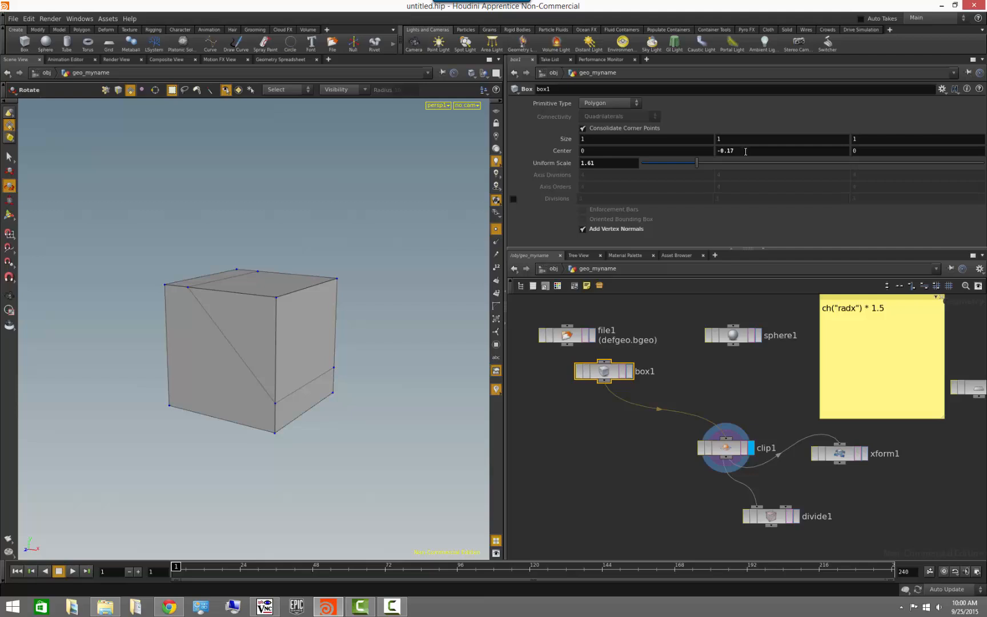
middle_drag(743, 152, 942, 153)
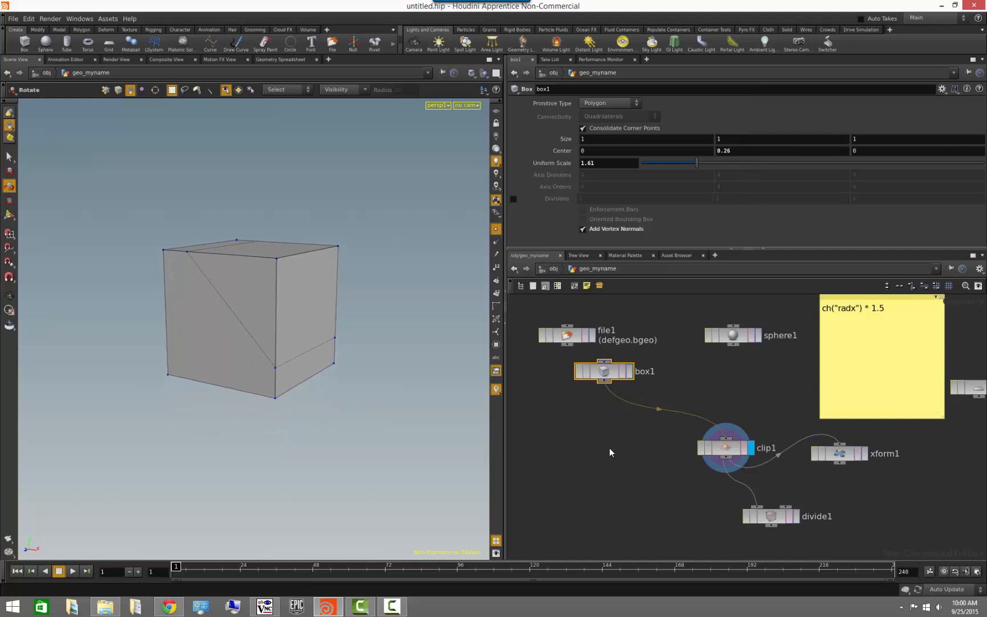
click(723, 448)
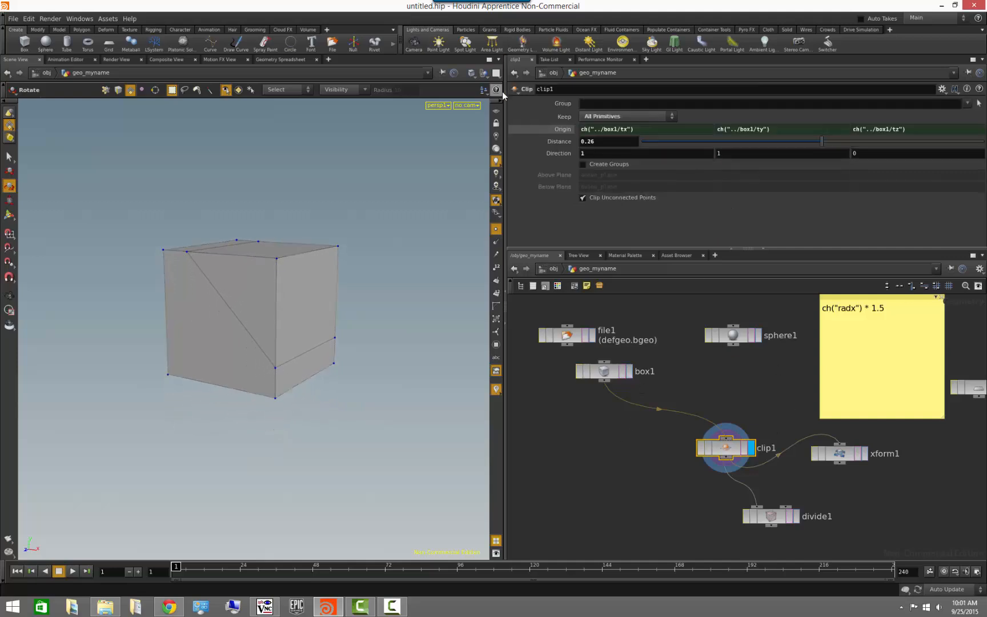
click(560, 129)
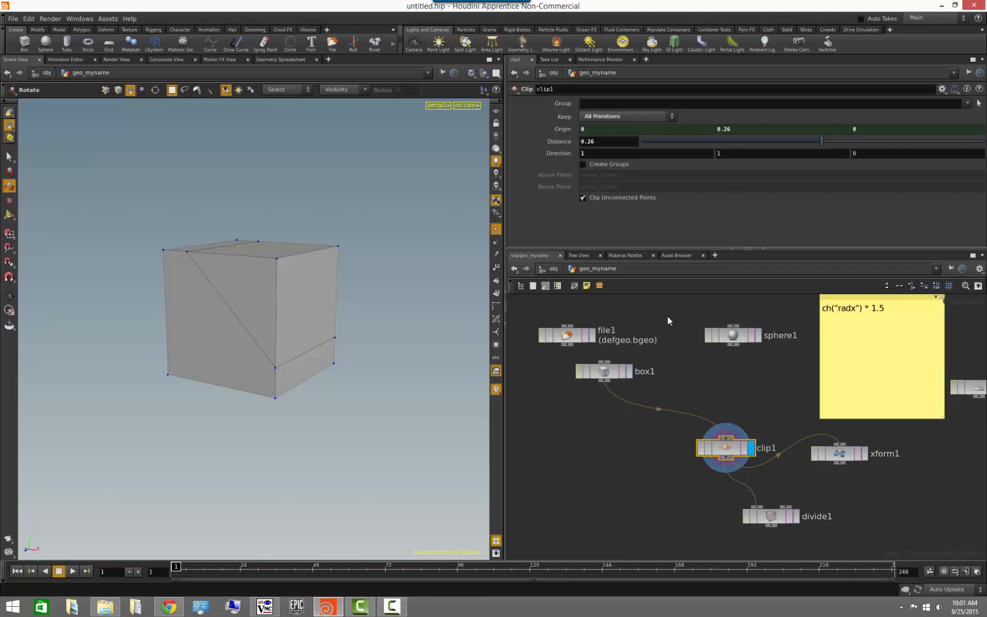
click(565, 130)
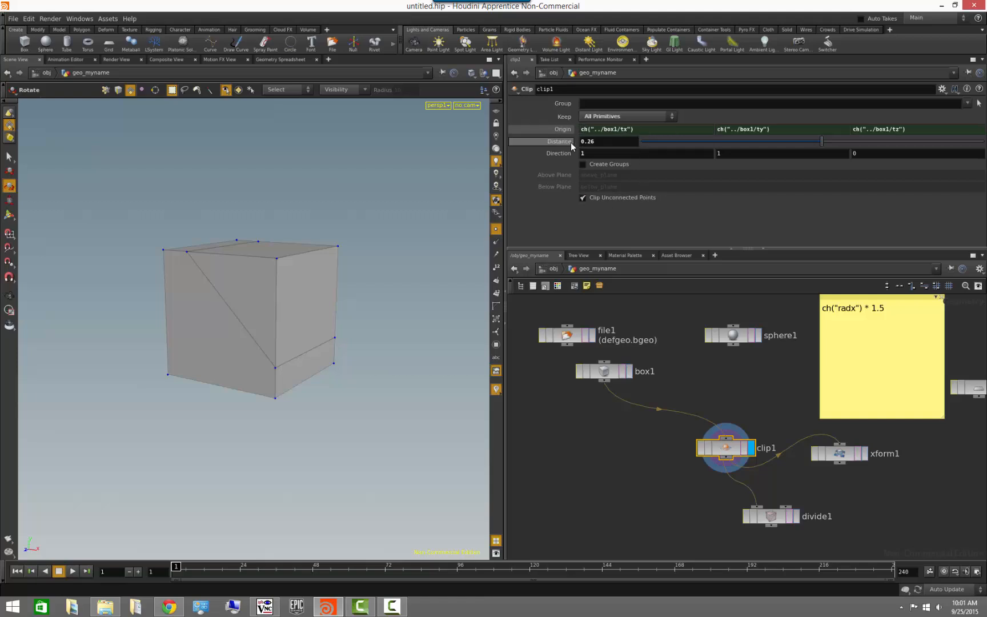
Copy the ch("../box1/tx") expression from clip1's Origin X and add it below the existing line in the sticky note.
drag(642, 130, 540, 135)
key(ctrl+c)
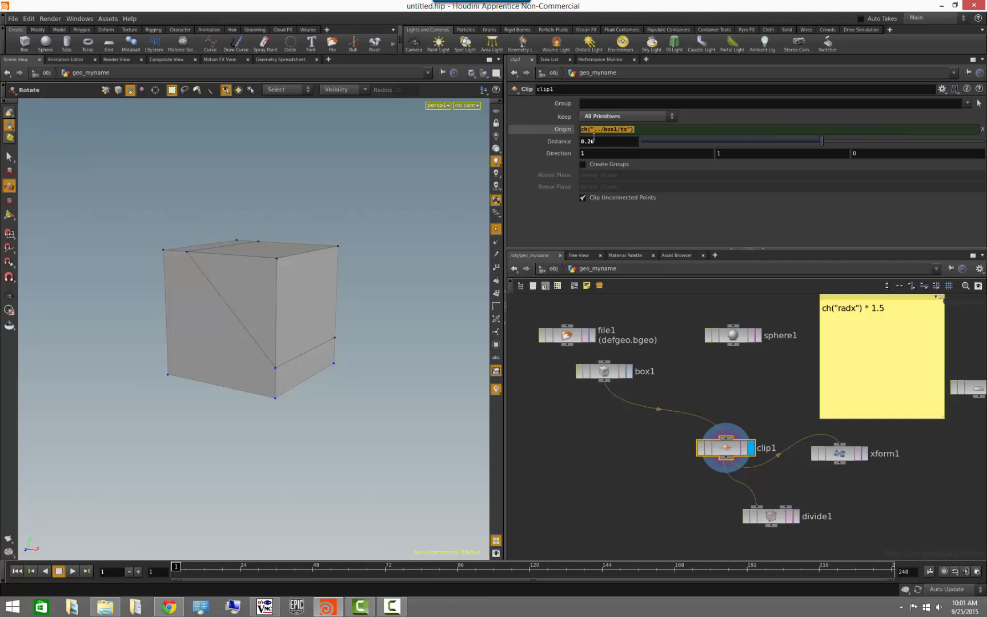
click(871, 324)
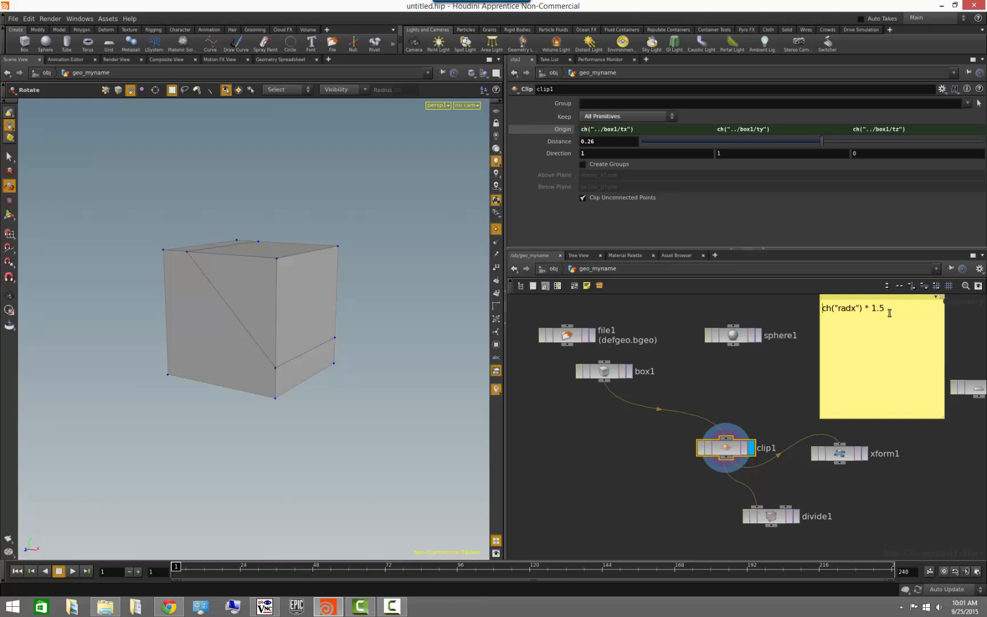
key(Right)
key(Right)
key(Right)
key(Right)
key(Right)
key(Right)
key(Right)
key(Right)
key(Right)
key(Return)
key(ctrl+v)
scroll(882, 462, up, 4)
scroll(879, 471, down, 3)
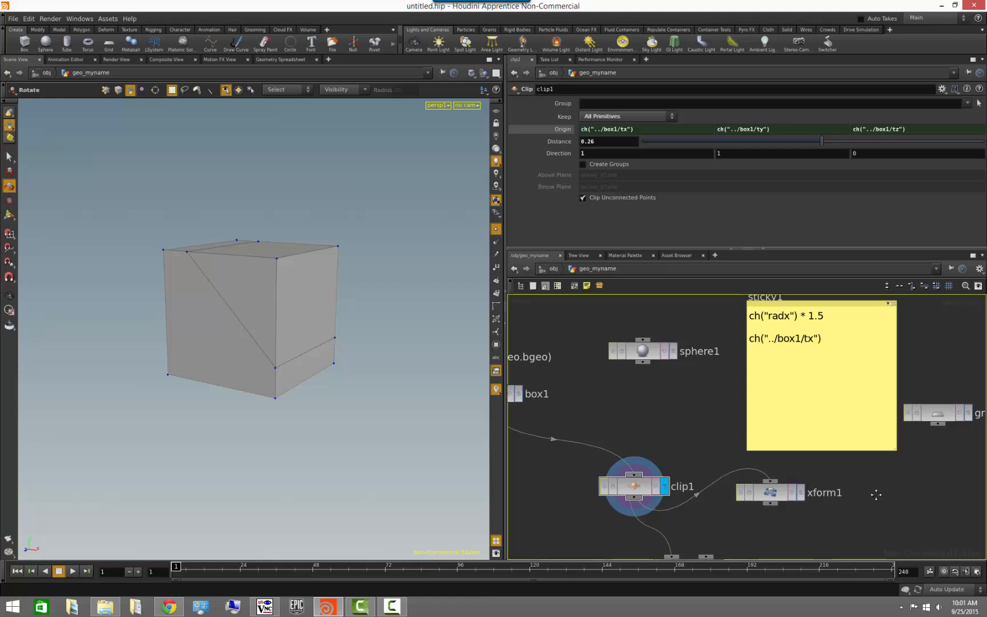
Compare box1's Center parameters with the relative path in the sticky note and clip1's Origin.
scroll(874, 500, up, 2)
middle_drag(877, 515, 880, 528)
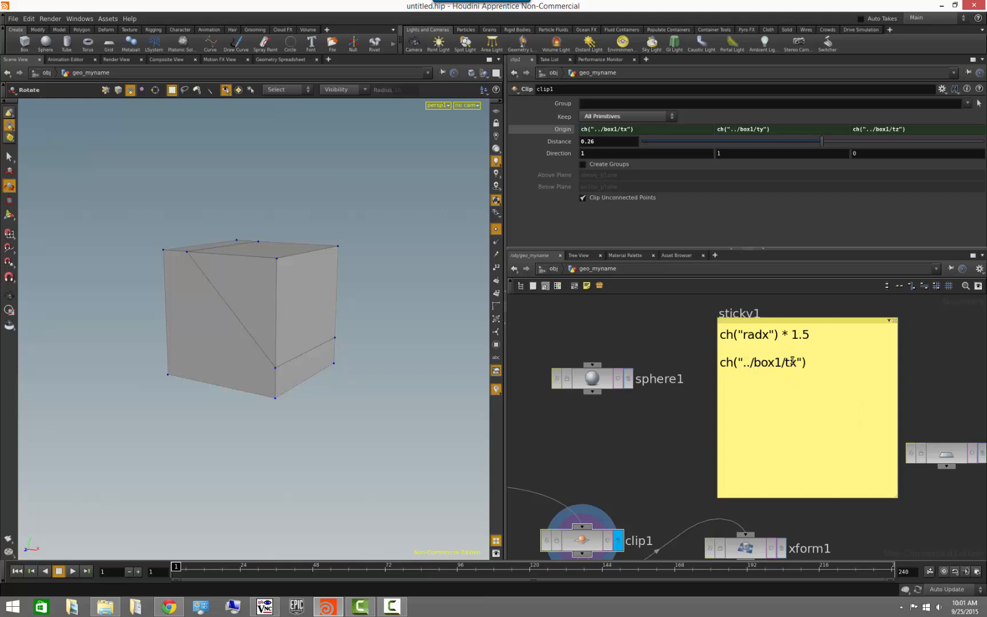
middle_drag(643, 437, 715, 413)
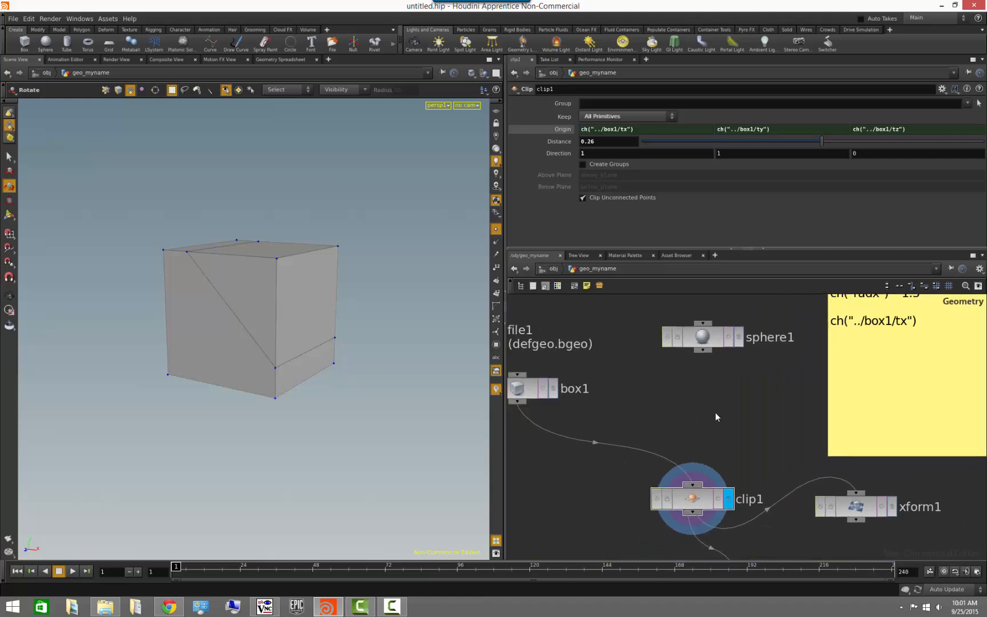
scroll(696, 414, down, 2)
click(576, 397)
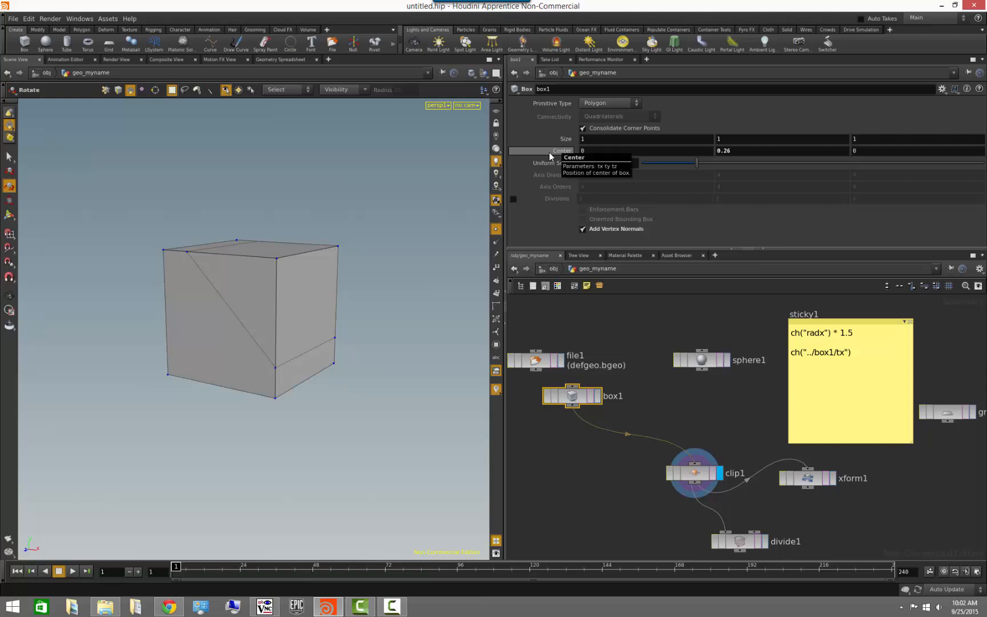
click(694, 473)
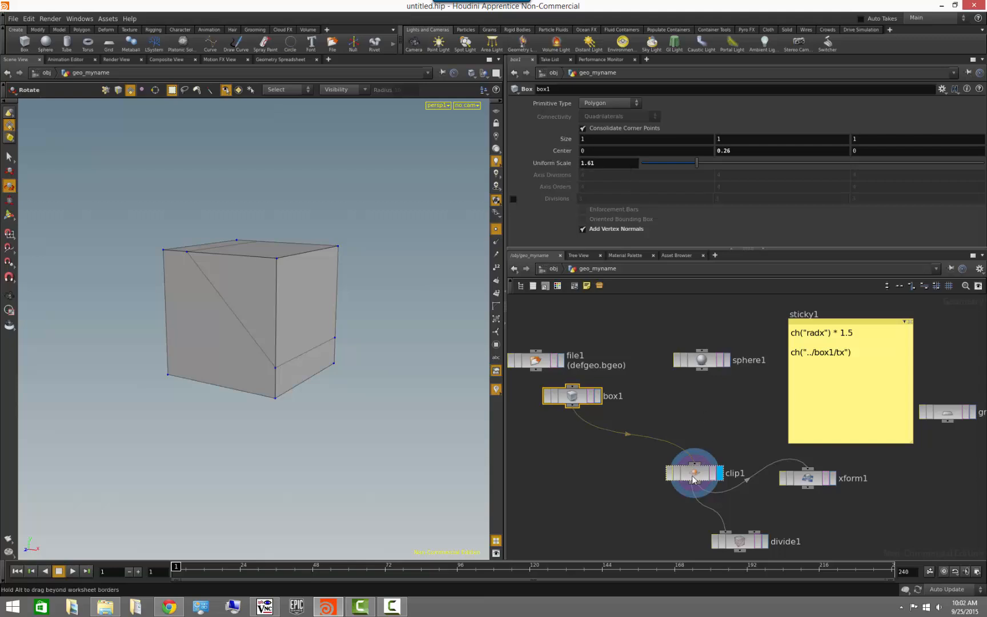
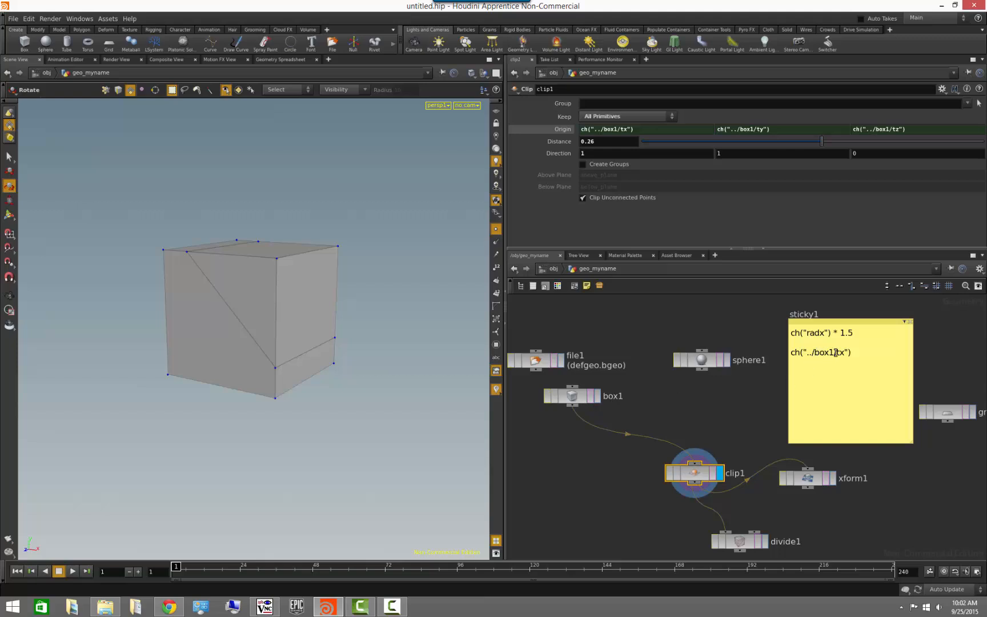
click(569, 396)
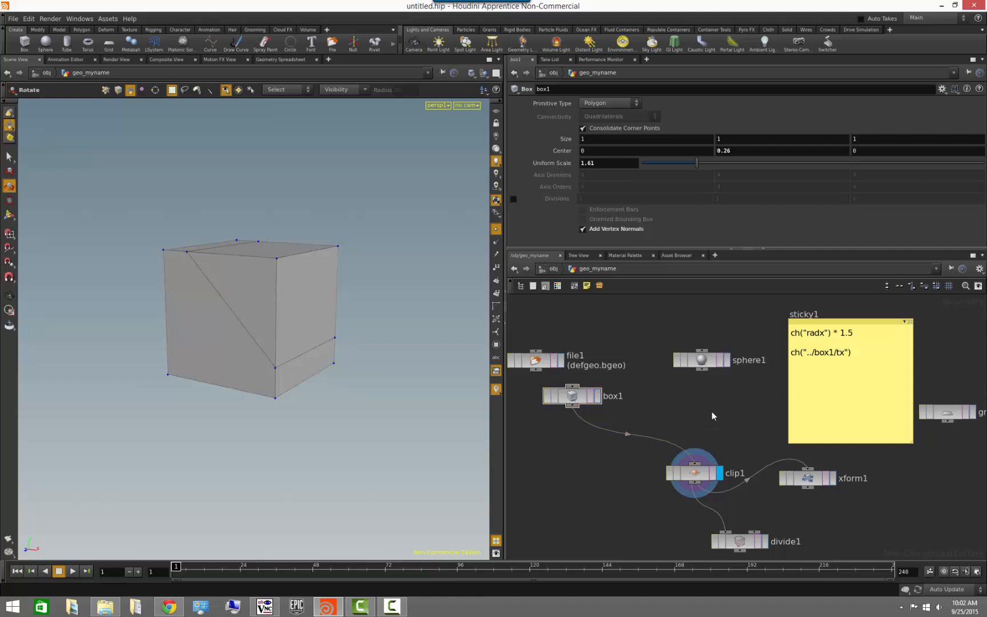
Set clip1's Distance to 0.44 and its Origin Y to ch("../box1/ty") * 1.25.
click(698, 473)
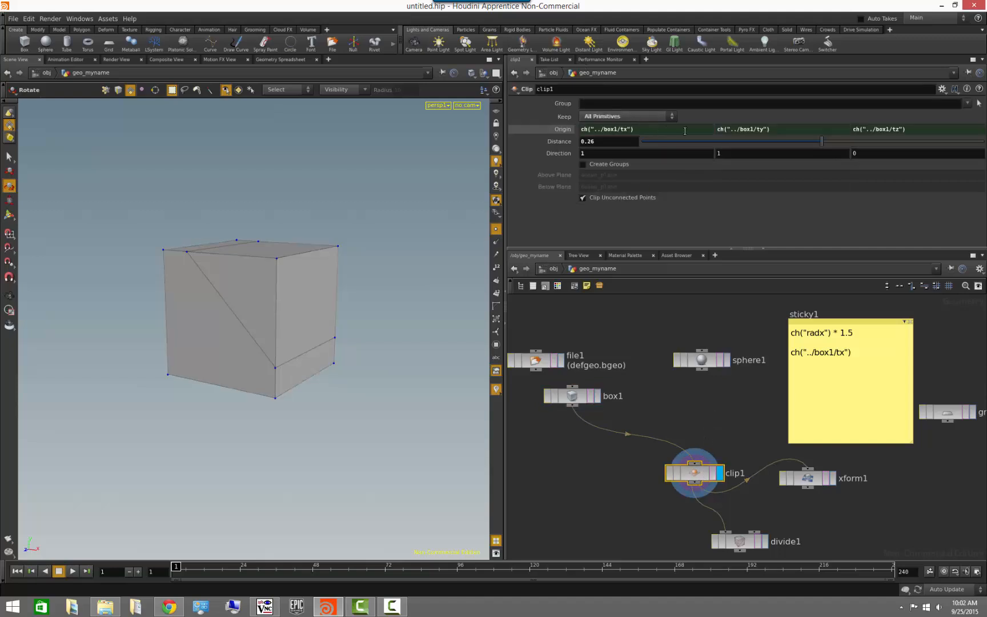
mouse_move(821, 144)
mouse_down()
mouse_move(802, 145)
mouse_move(828, 146)
mouse_up()
click(661, 314)
click(777, 129)
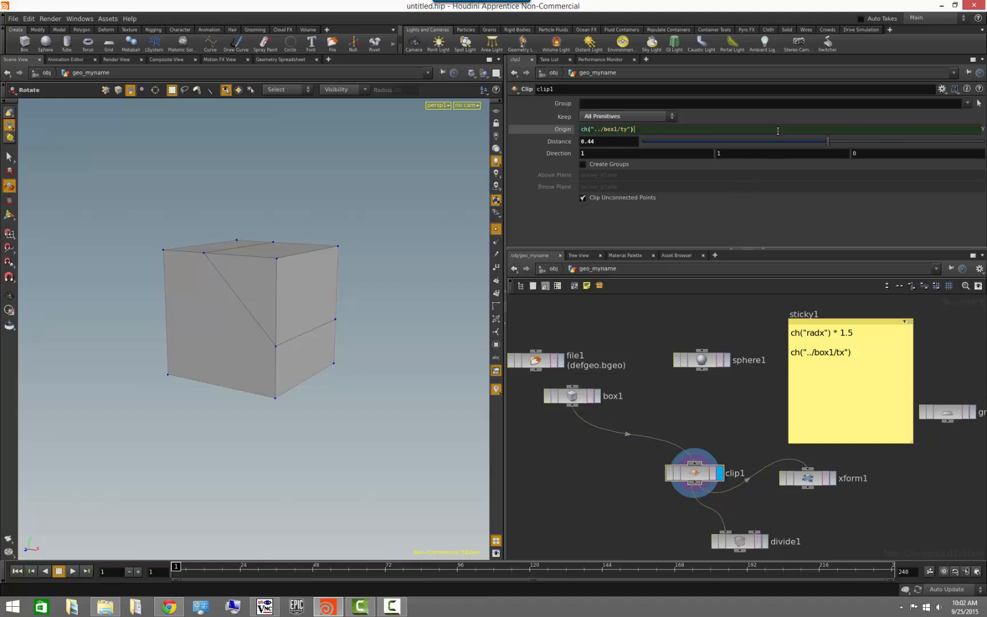
text(* 1.25)
key(Return)
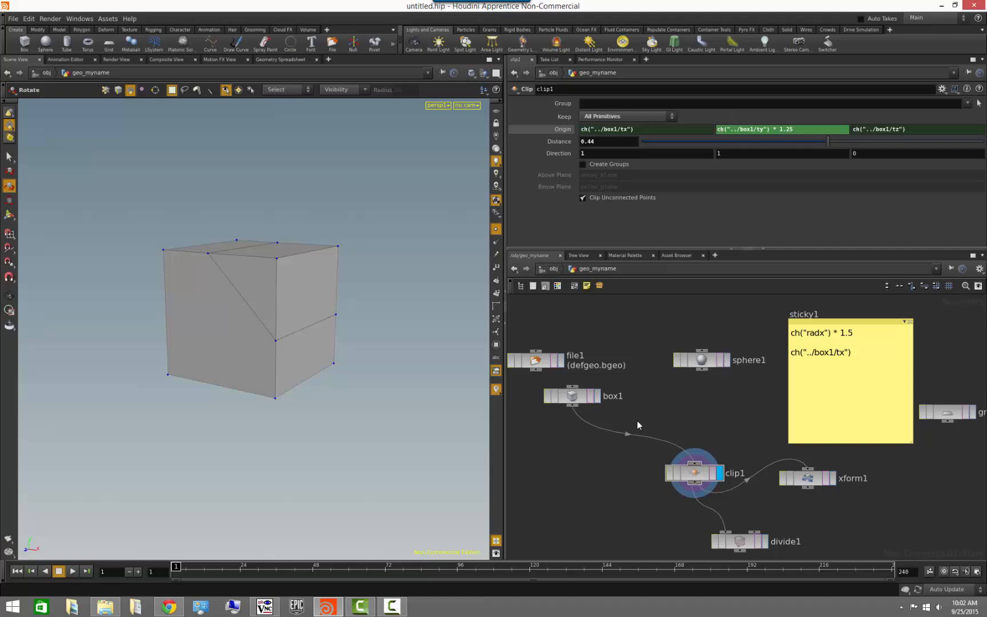
Set box1's Center Y to 0.37 and check clip1's Origin expressions.
click(572, 396)
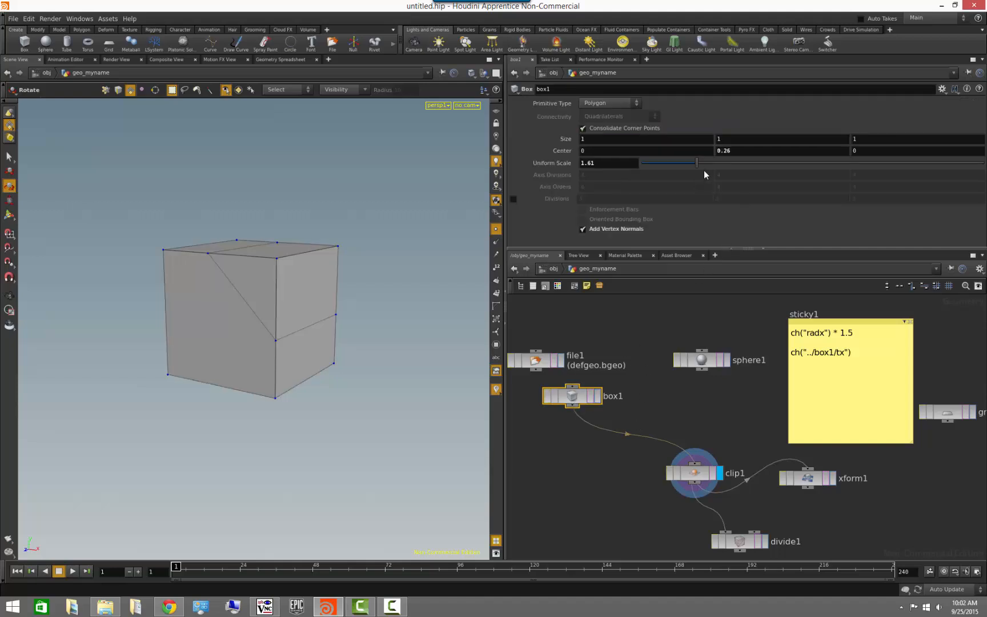
mouse_move(741, 150)
middle_down()
mouse_move(834, 150)
mouse_move(682, 160)
mouse_move(925, 154)
mouse_move(547, 176)
mouse_move(743, 157)
middle_up()
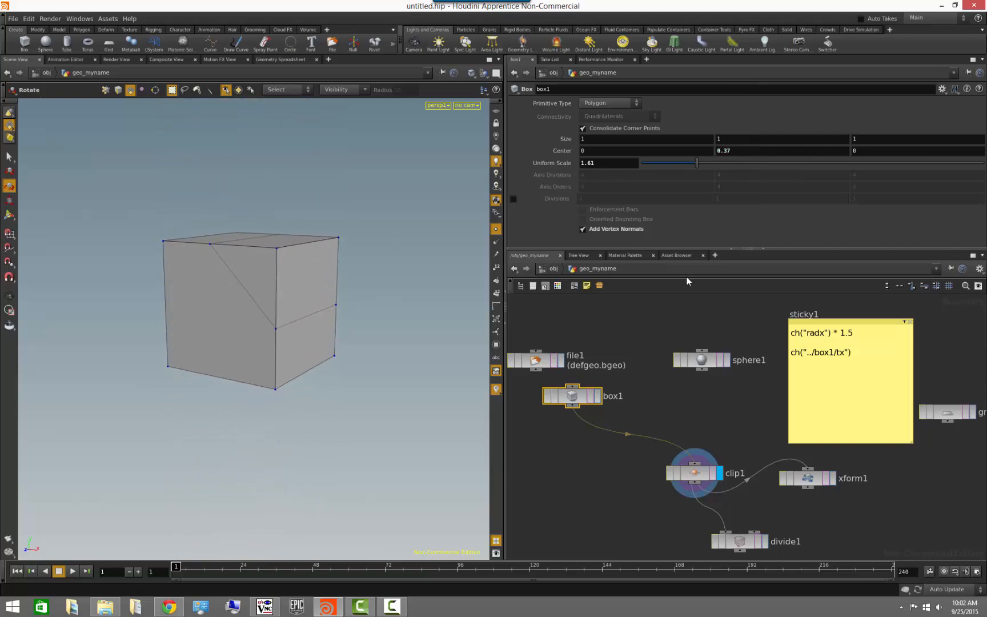
click(694, 473)
click(727, 435)
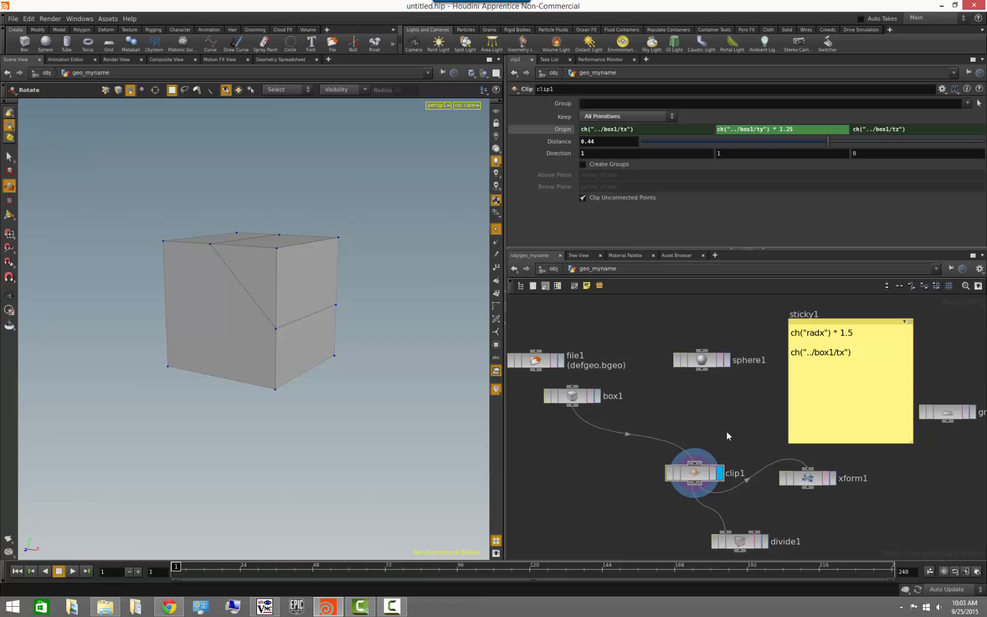
Turn on sphere1's template display to show its wireframe around the clipped box.
middle_drag(727, 431, 710, 378)
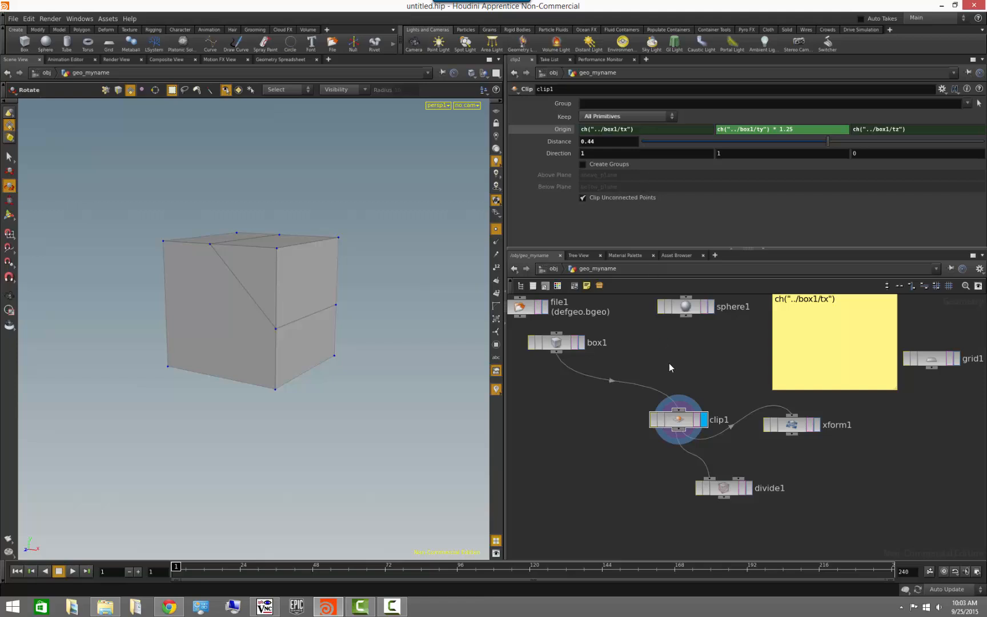
middle_drag(583, 434, 651, 440)
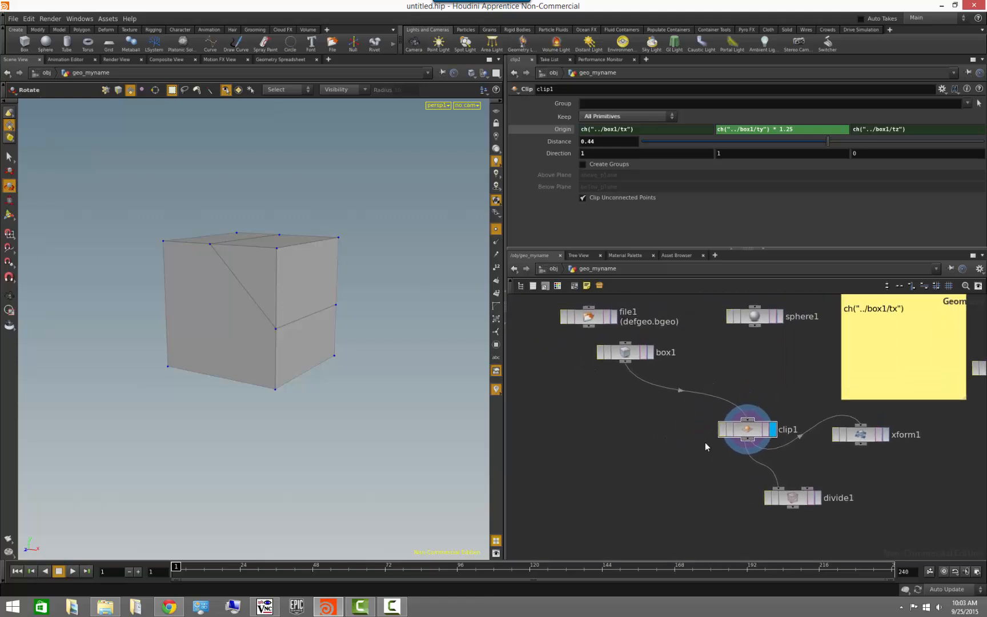
click(740, 434)
click(773, 317)
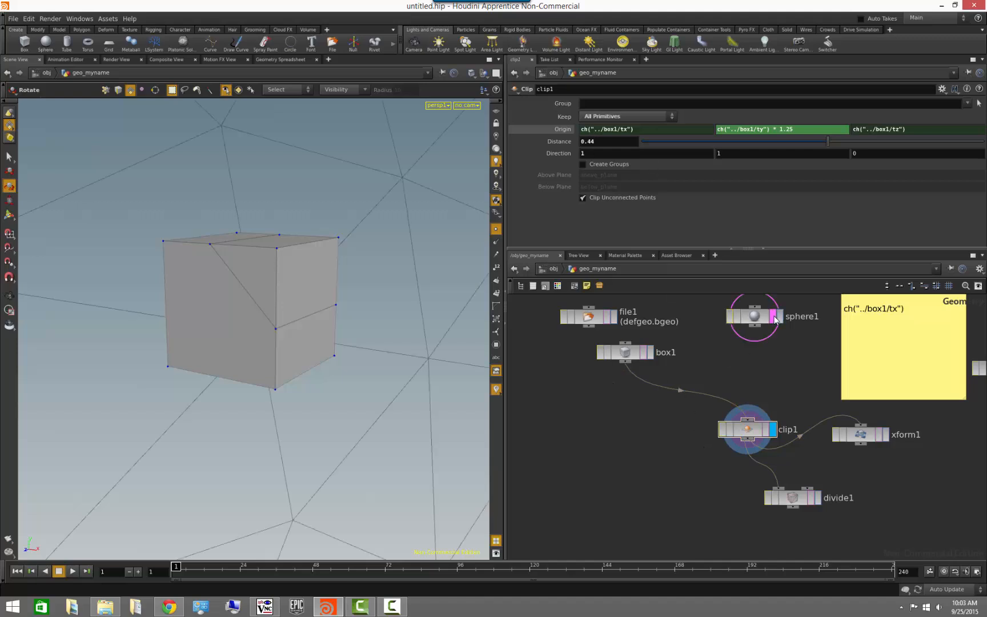
alt+right_drag(278, 394, 73, 388)
alt+right_drag(366, 400, 69, 395)
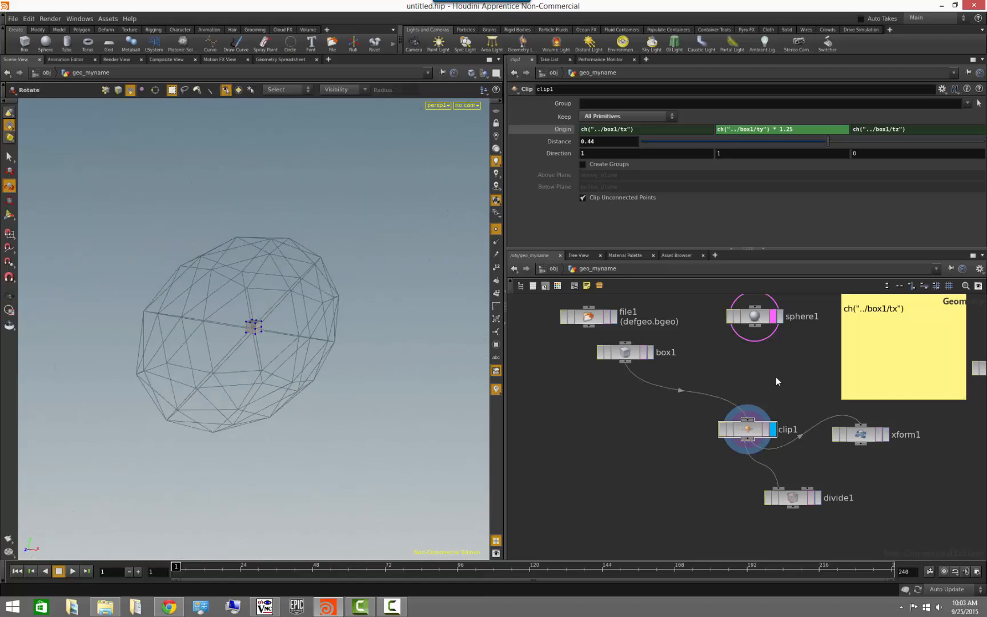
Delete the channels on sphere1's Radius and revert the parameter to its defaults.
right_click(552, 131)
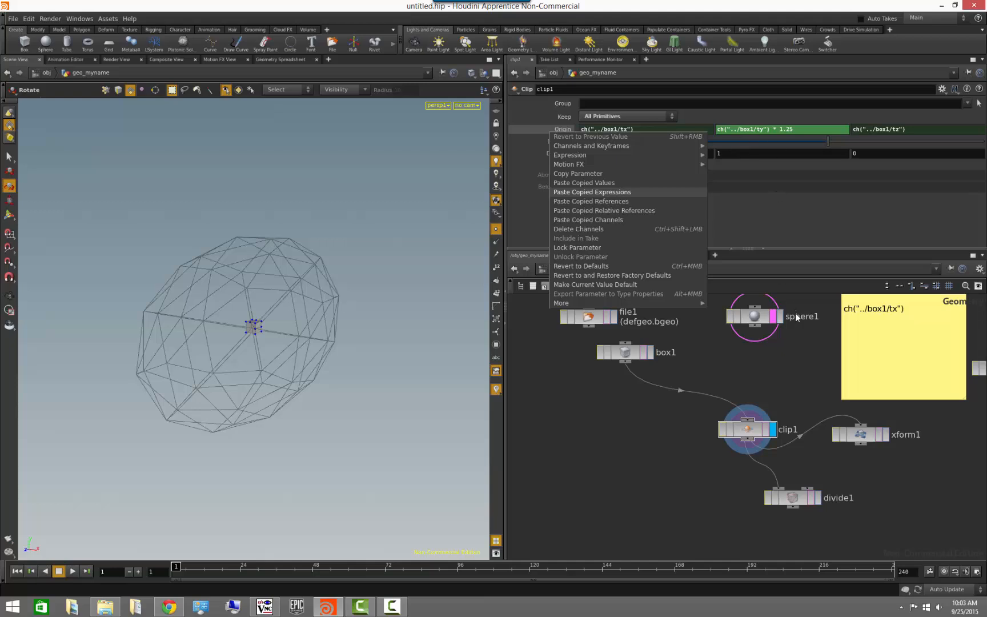
click(757, 319)
click(754, 318)
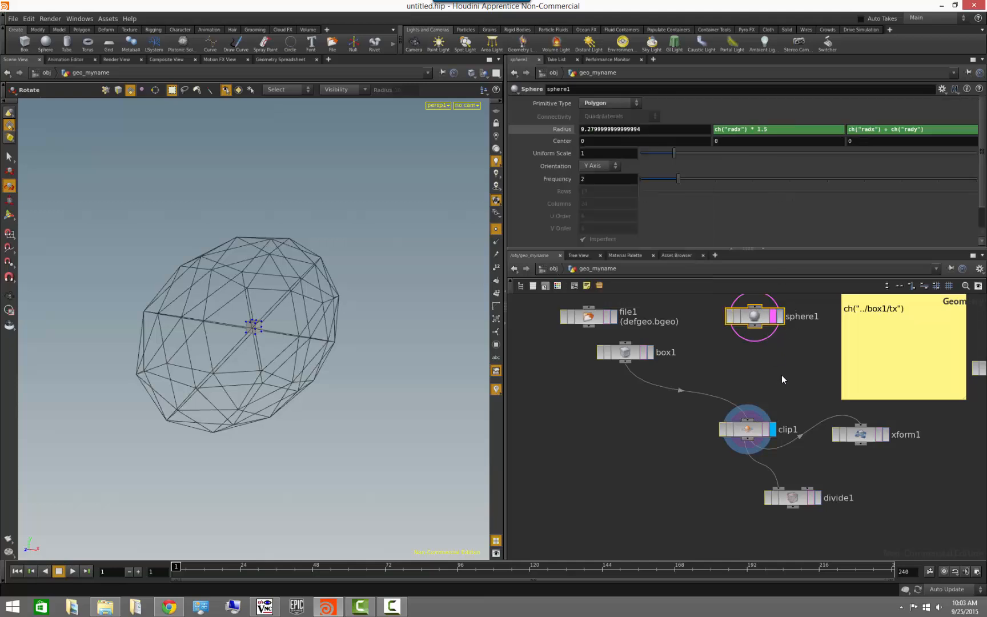
right_click(559, 130)
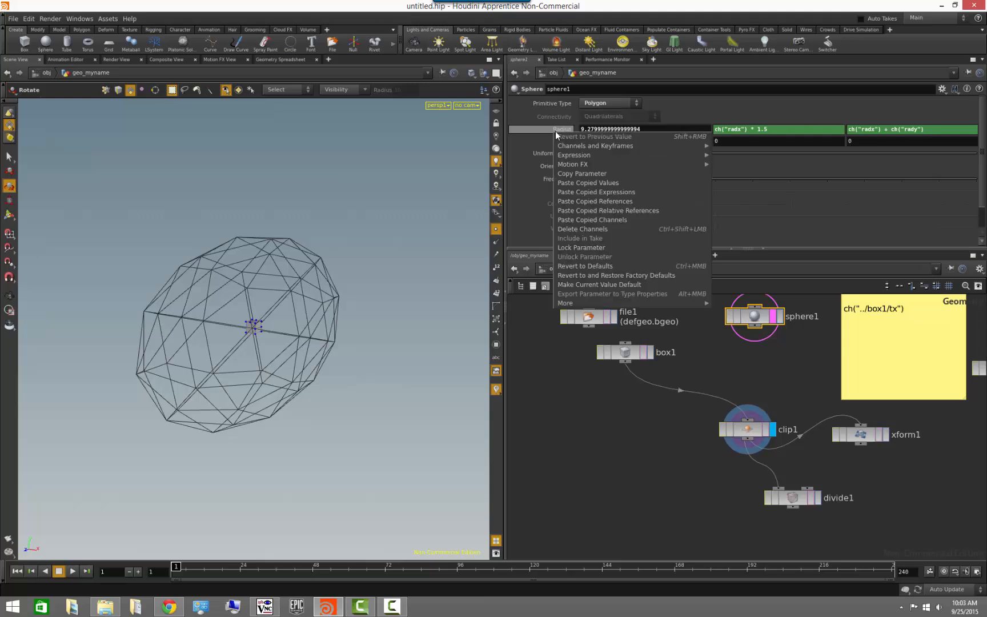
click(593, 229)
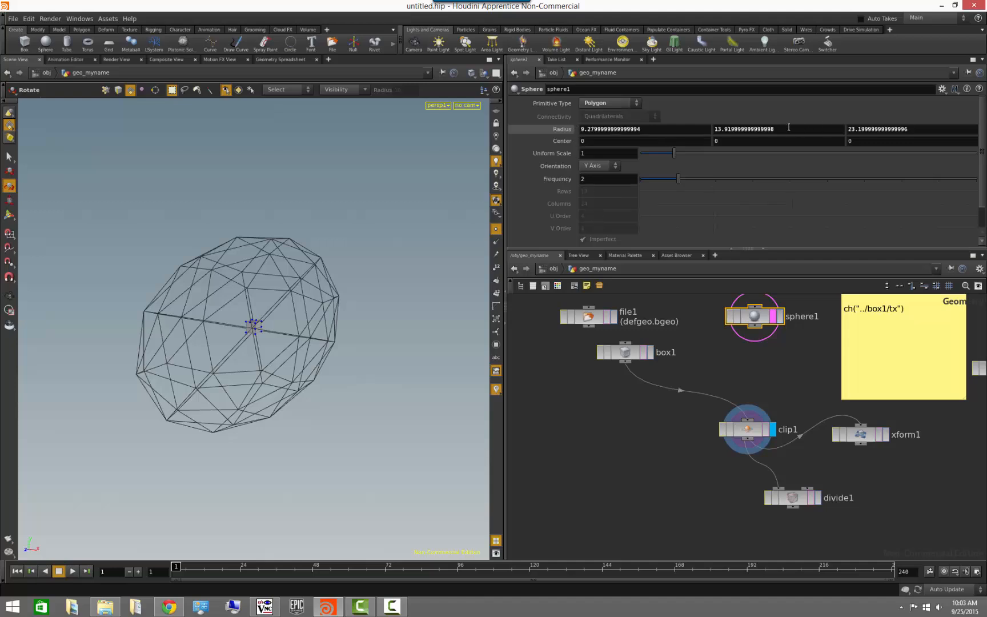
right_click(558, 130)
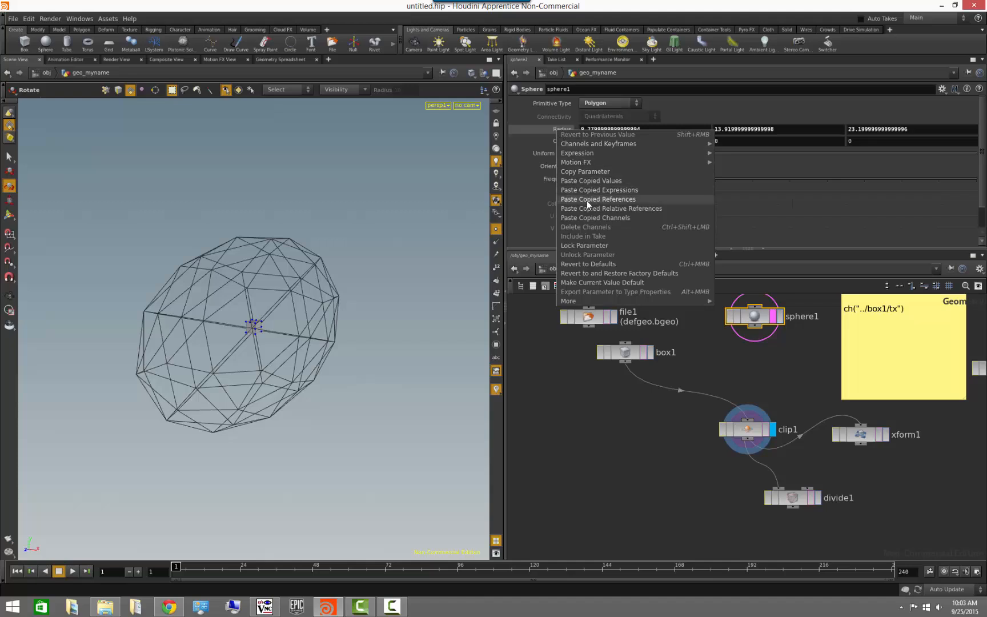
click(599, 264)
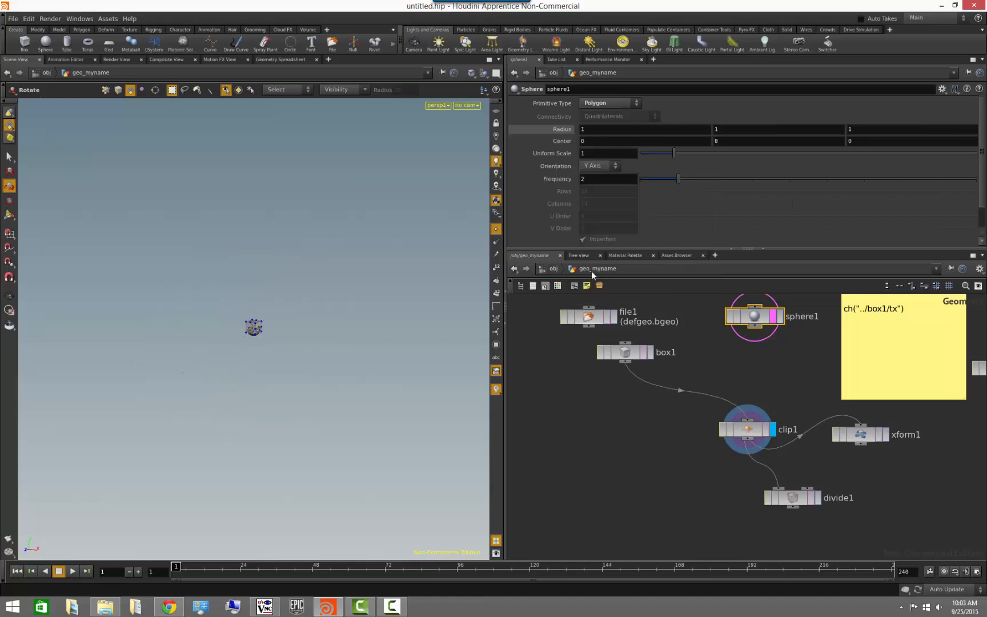
Set sphere1's Center X to 4.1, placing it beside the box, and view both from the front.
alt+right_drag(251, 364, 348, 378)
alt+drag(348, 379, 255, 390)
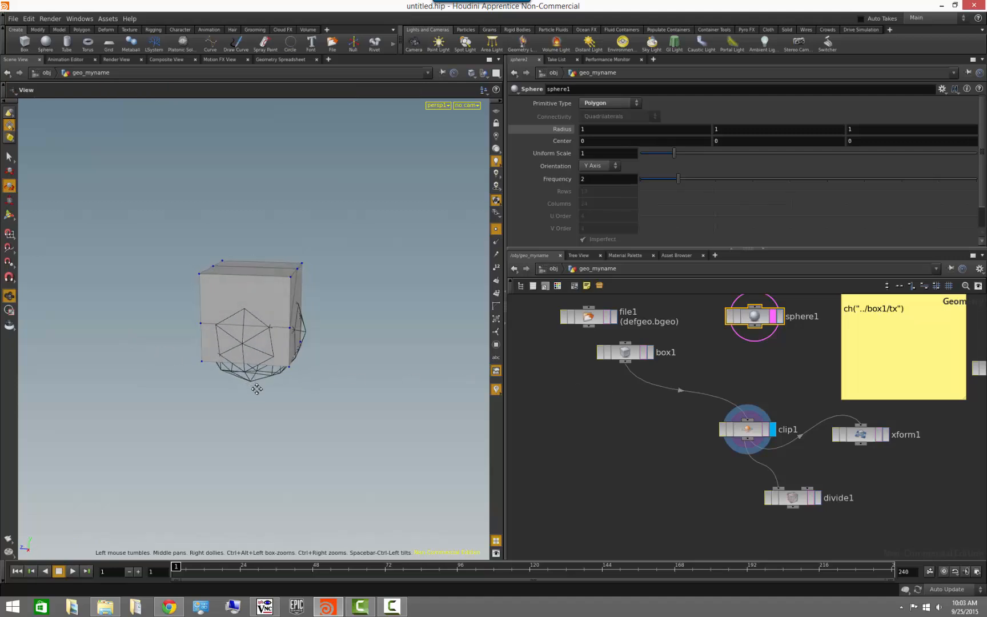
alt+middle_drag(255, 389, 240, 403)
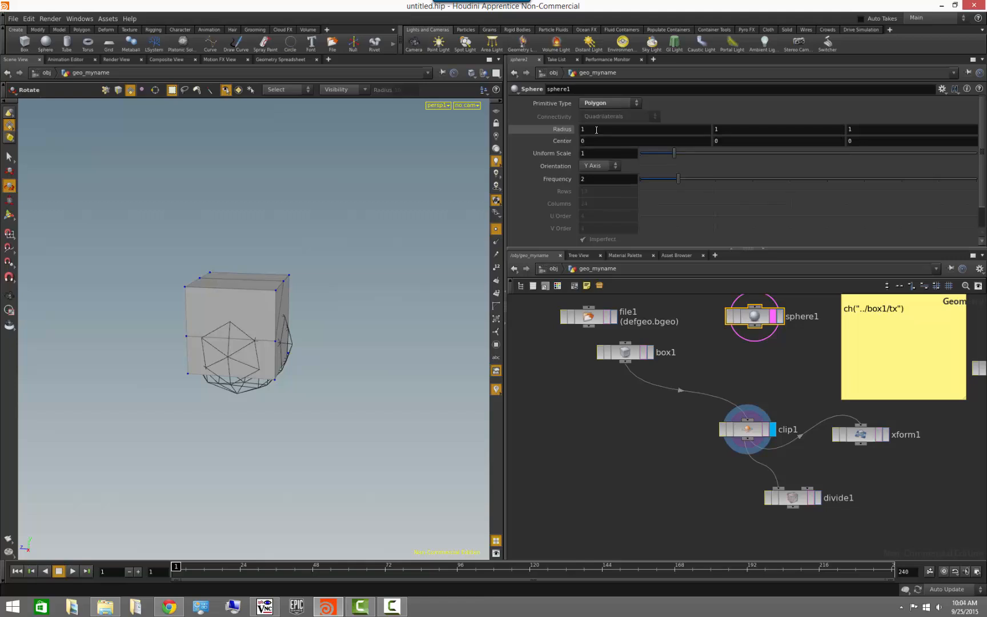
middle_drag(597, 129, 801, 142)
key(ctrl+z)
alt+drag(324, 368, 257, 329)
key(r)
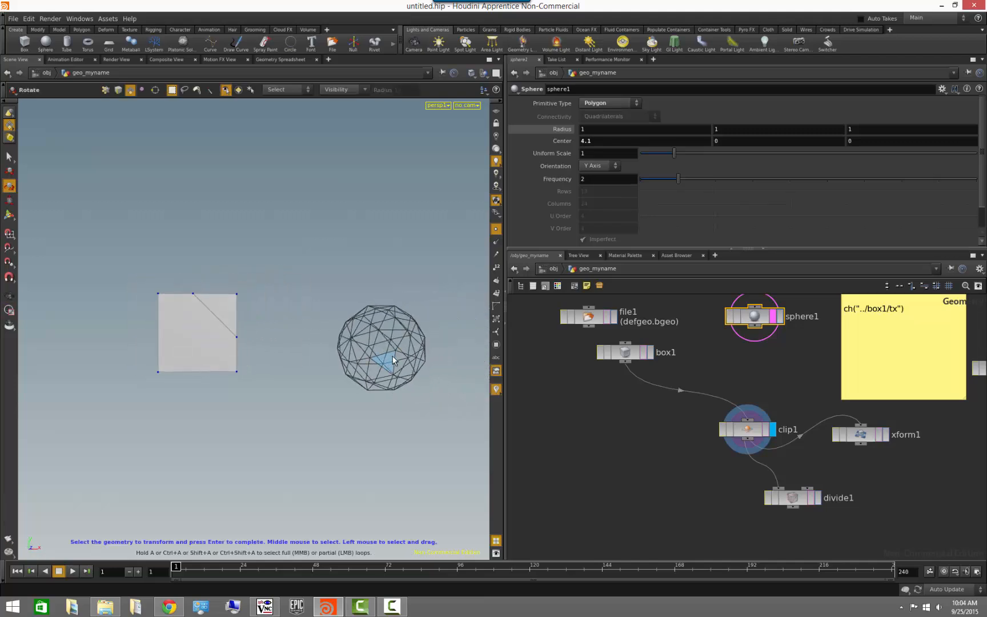
mouse_move(724, 141)
middle_down()
mouse_move(976, 146)
mouse_move(725, 143)
mouse_move(326, 205)
mouse_move(702, 162)
mouse_move(744, 136)
mouse_move(737, 124)
mouse_move(759, 118)
mouse_move(692, 130)
mouse_move(758, 126)
mouse_move(699, 127)
mouse_move(724, 125)
middle_up()
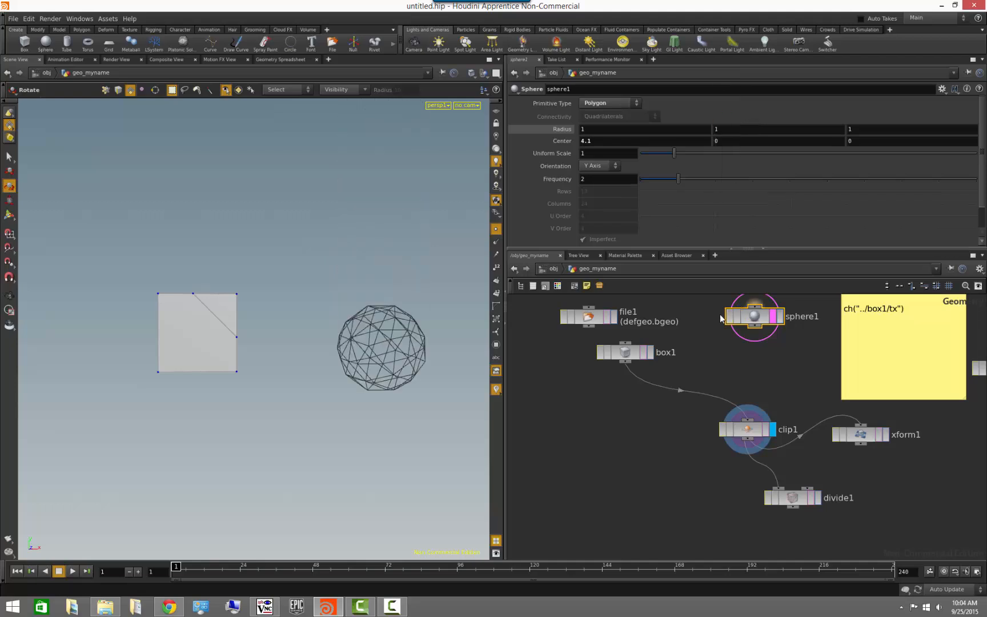
Delete the channels on clip1's Origin and revert the parameter to its defaults.
click(780, 415)
click(745, 429)
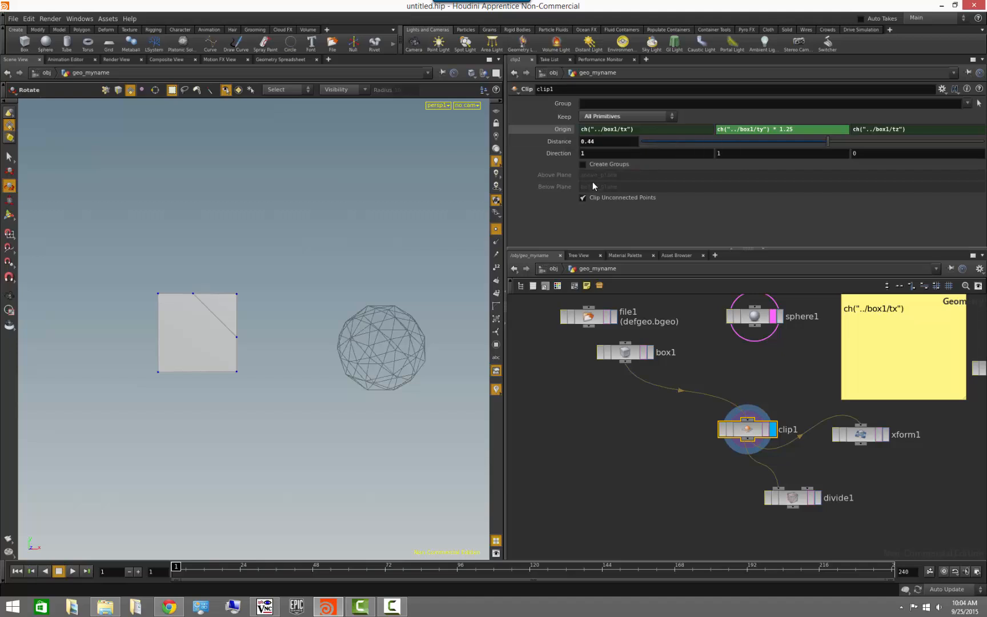
right_click(558, 132)
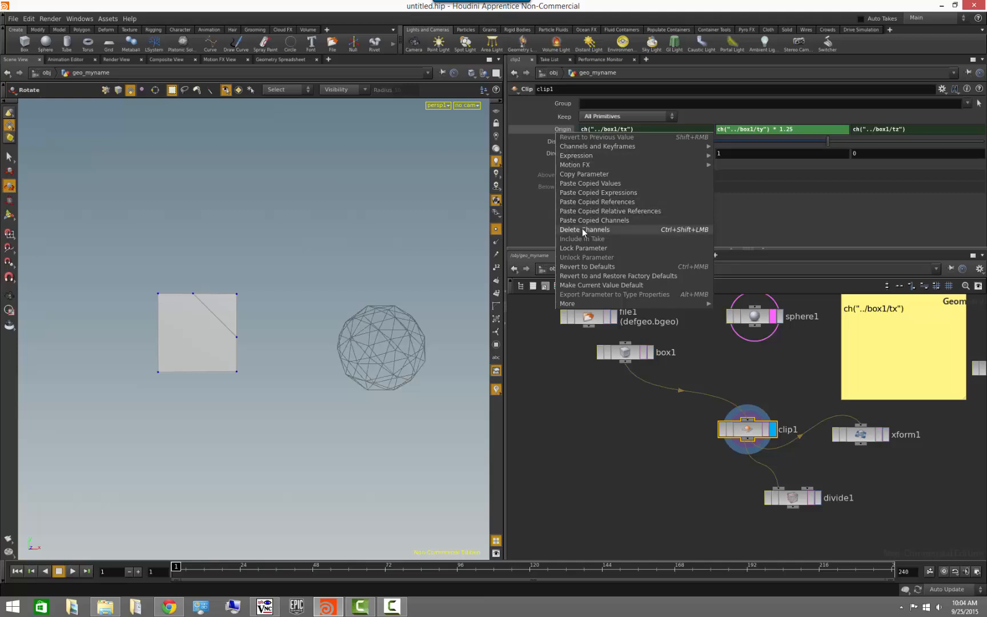
click(582, 229)
right_click(558, 131)
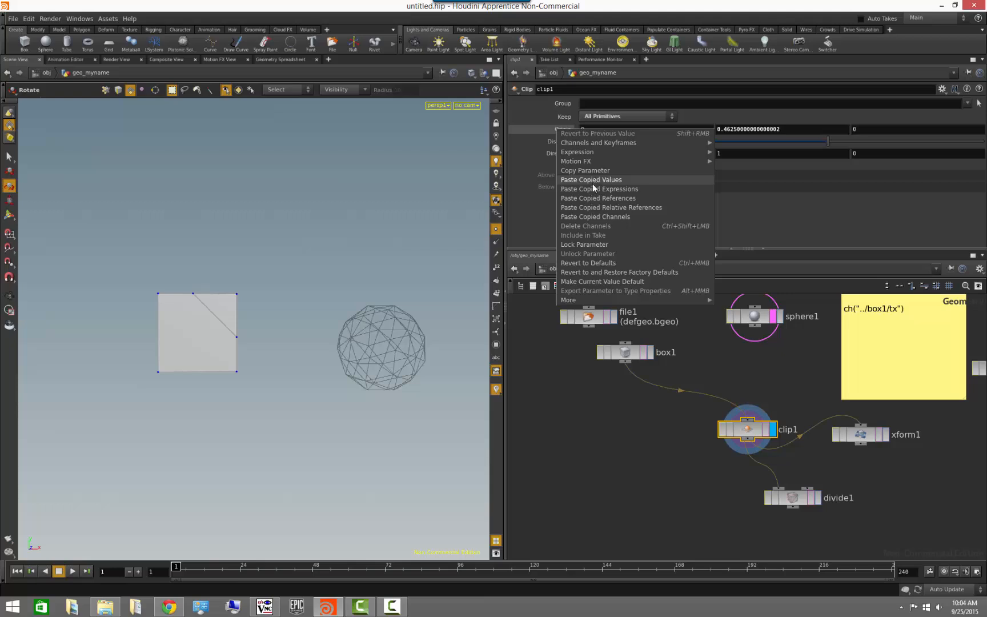
click(588, 263)
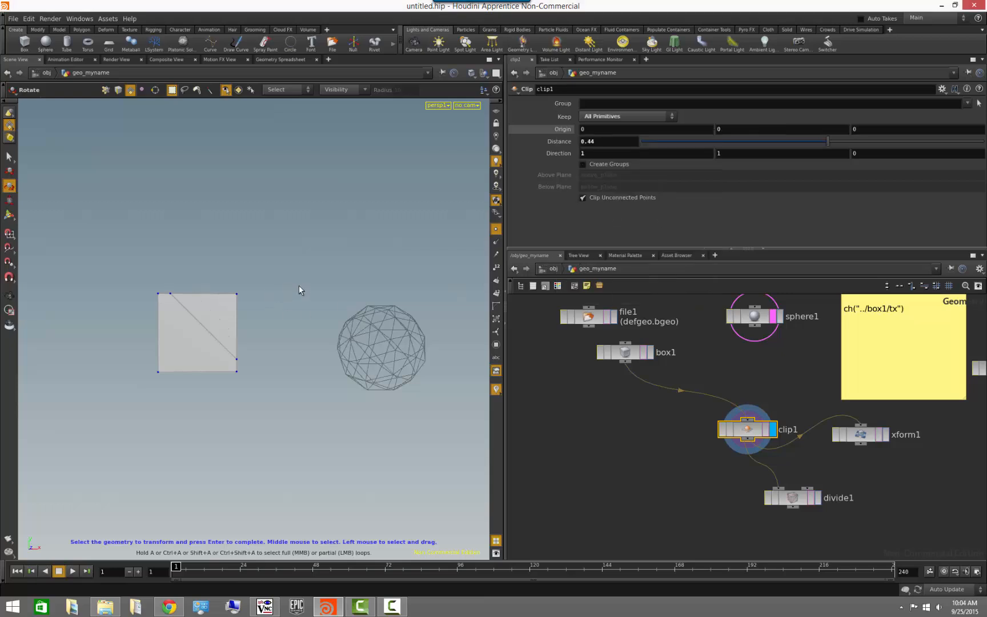
key(Escape)
mouse_move(319, 269)
mouse_down()
mouse_move(221, 275)
mouse_move(326, 273)
mouse_move(301, 261)
mouse_move(302, 271)
mouse_up()
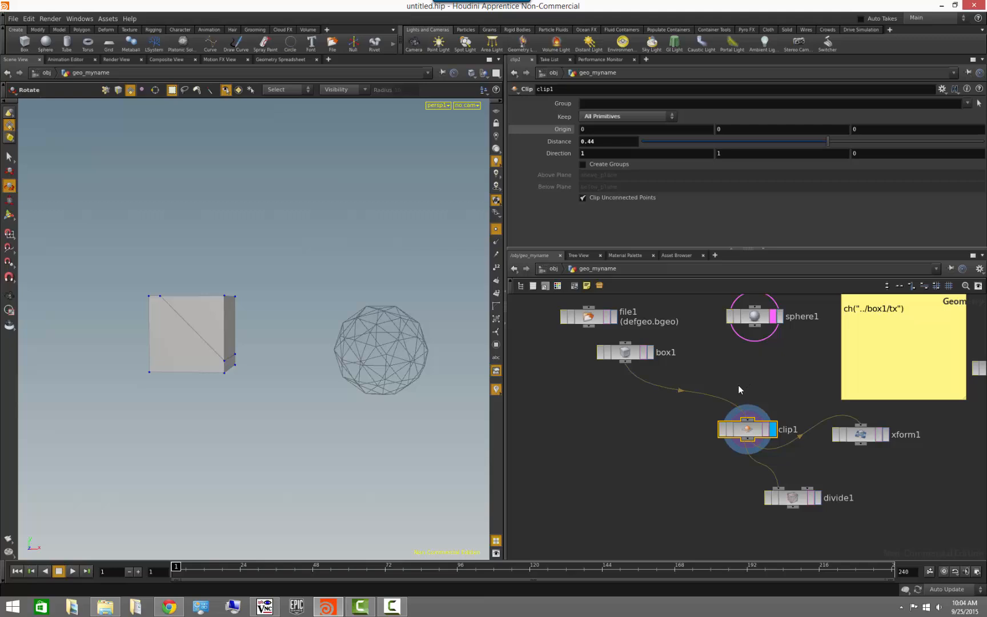
Set clip1's Origin Y to the expression centroid("../sphere1", D_Y).
click(761, 318)
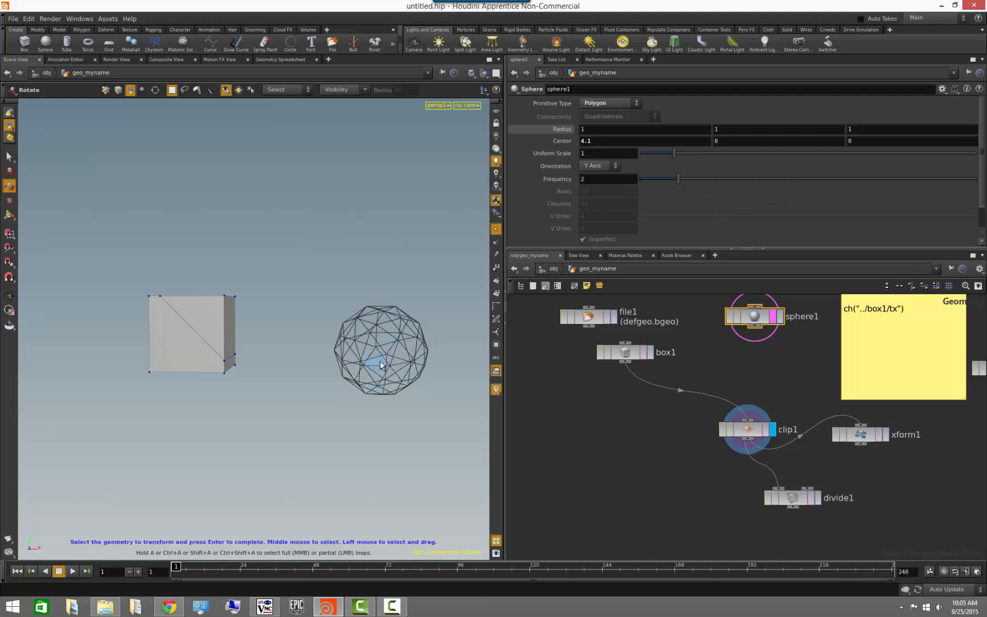
alt+drag(276, 343, 315, 310)
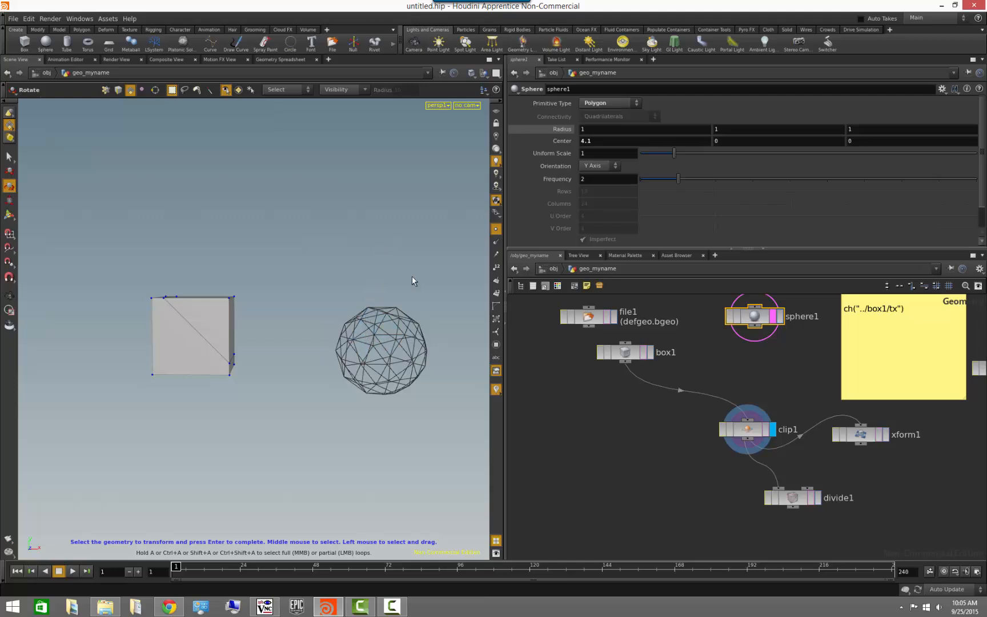
alt+drag(309, 359, 303, 350)
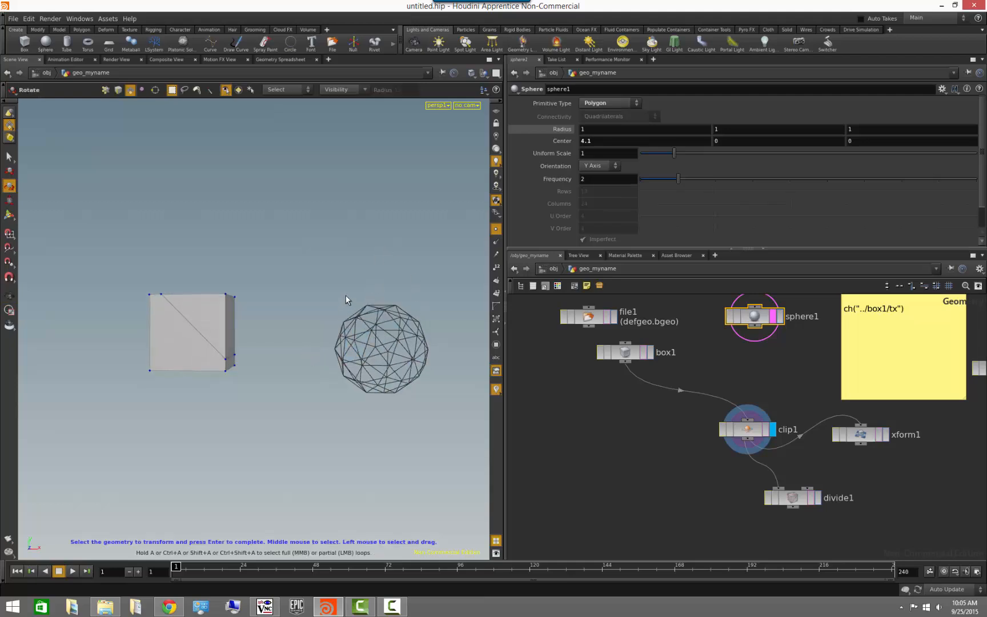
click(692, 444)
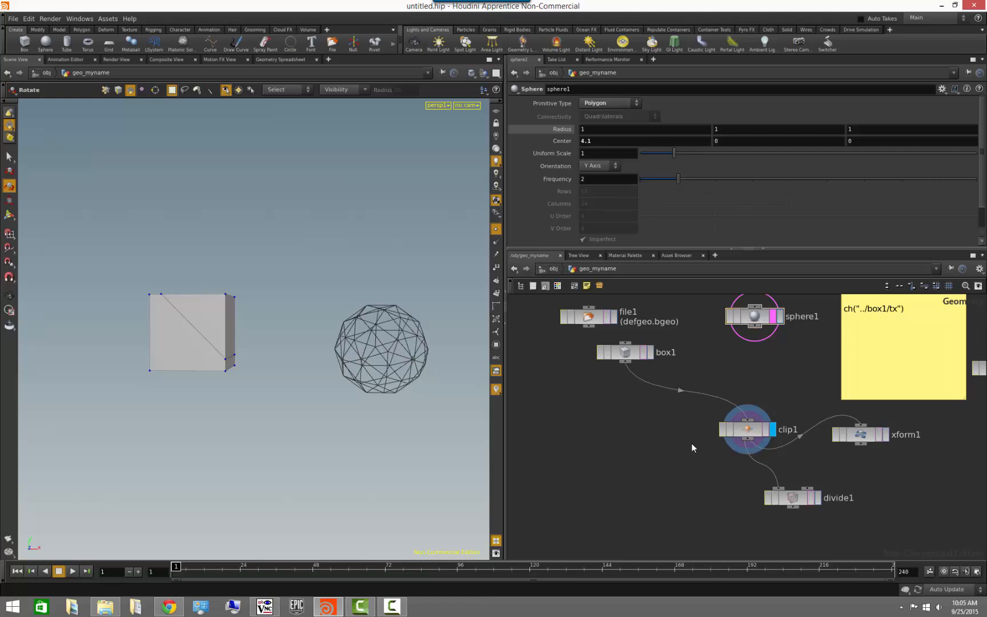
click(761, 434)
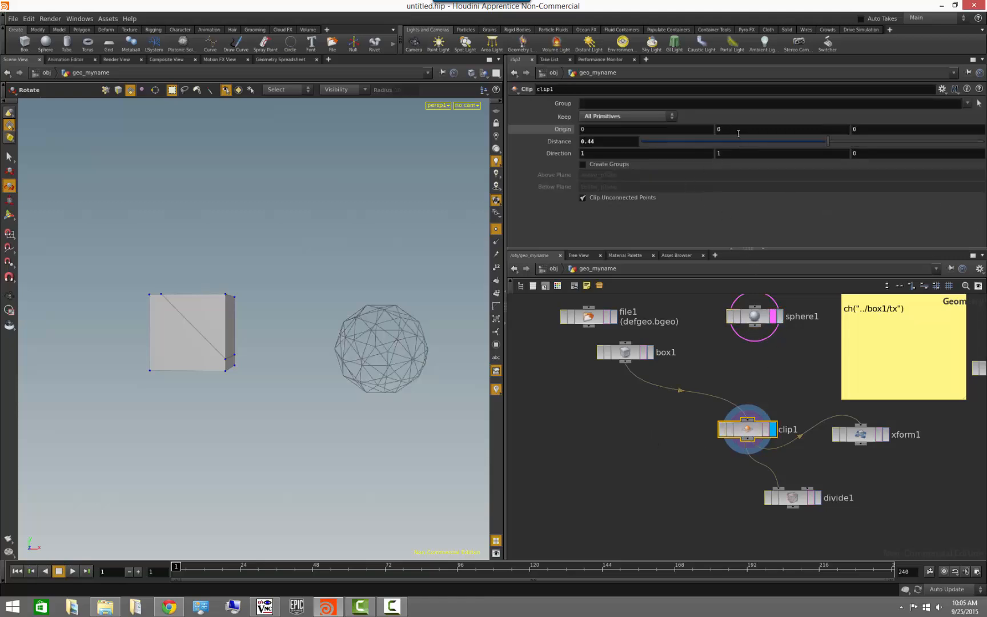
click(757, 130)
text(centroid("../sphere1", D_Y))
key(Return)
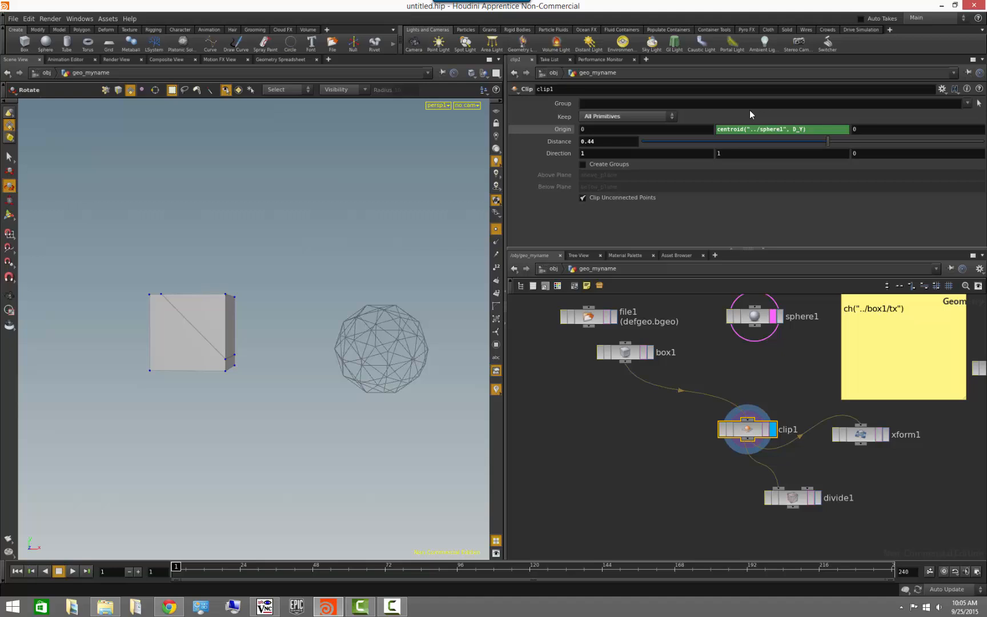
Set sphere1's Center Y to -0.4 and its Radius Y to about 1.1.
click(752, 317)
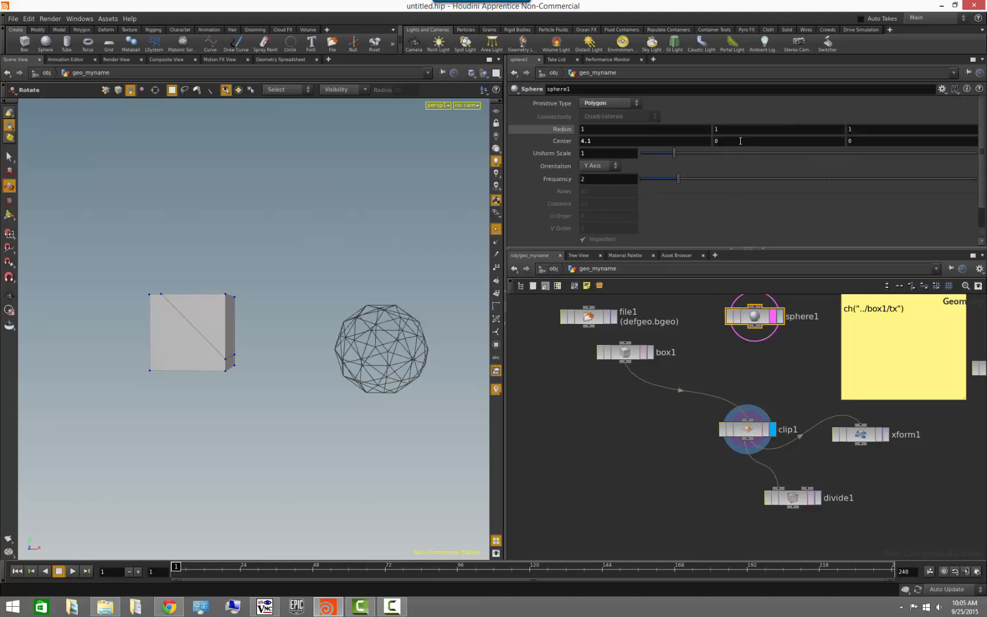
middle_click(738, 141)
middle_drag(737, 141, 710, 141)
click(794, 393)
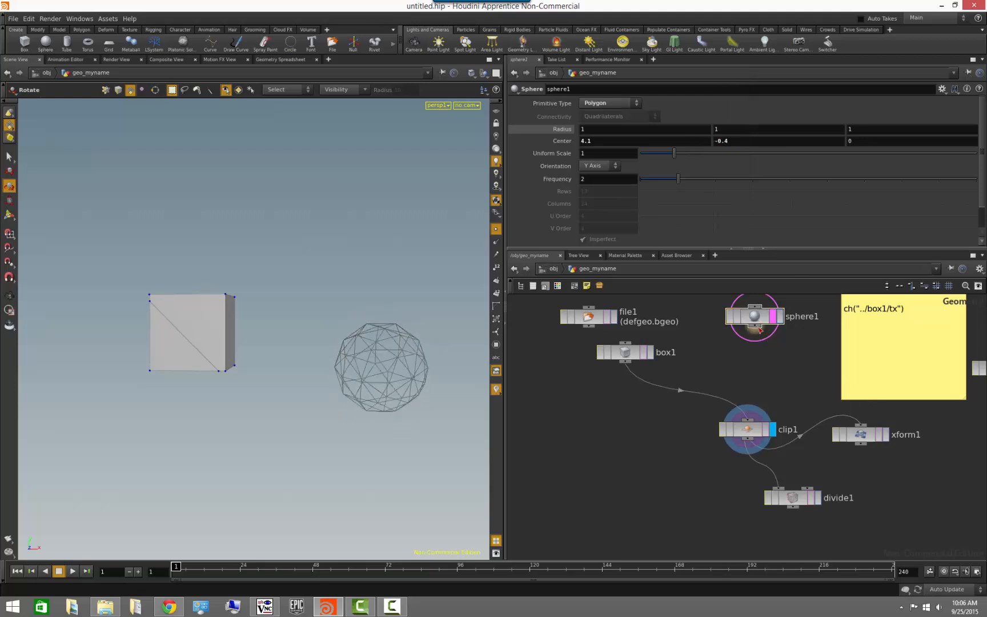
mouse_move(724, 129)
middle_down()
mouse_move(766, 135)
mouse_move(731, 135)
middle_up()
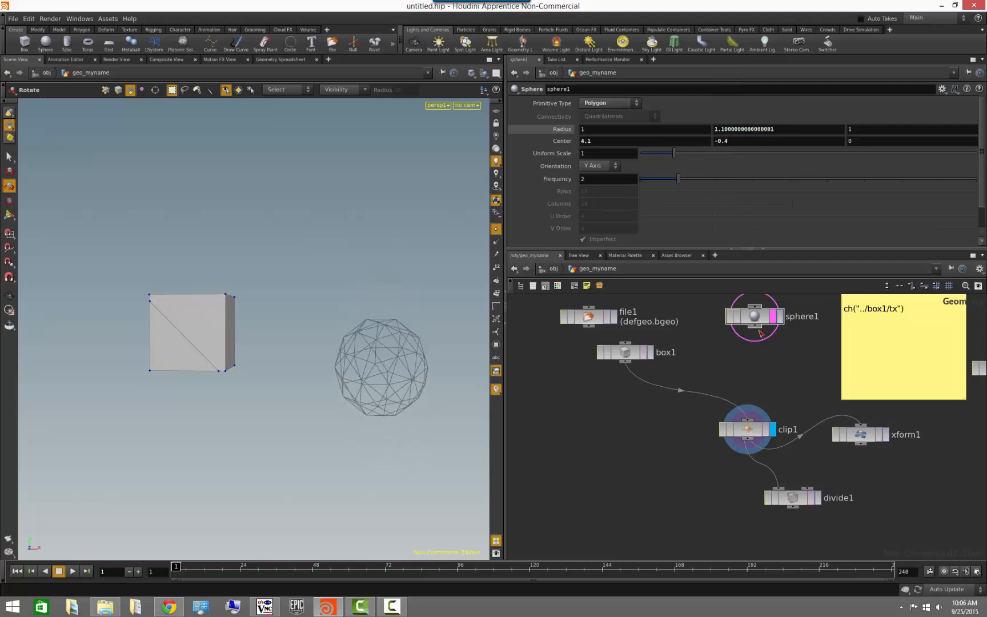
key(Tab)
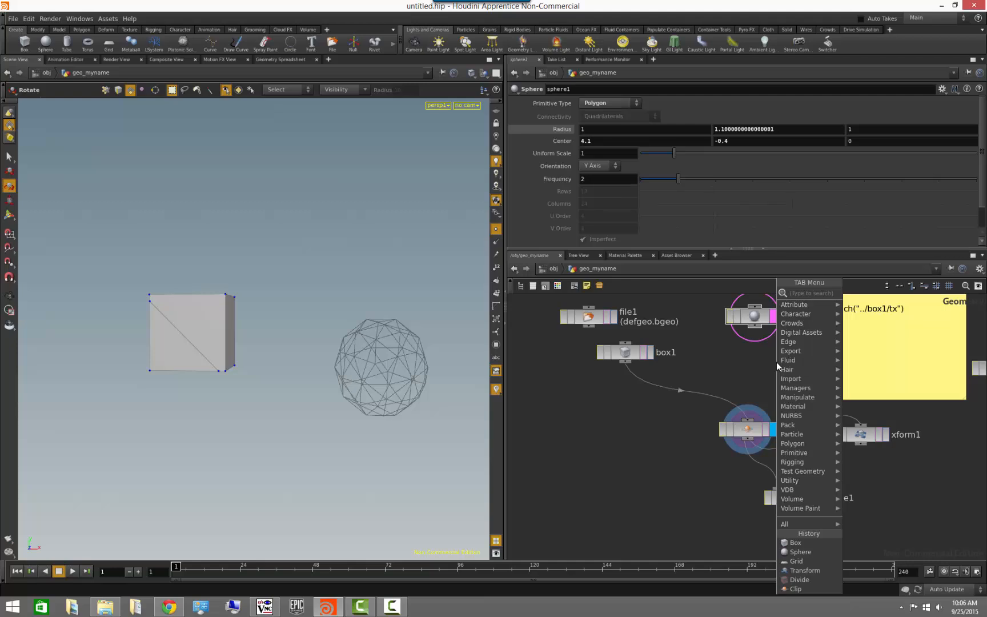
text(tr)
key(Escape)
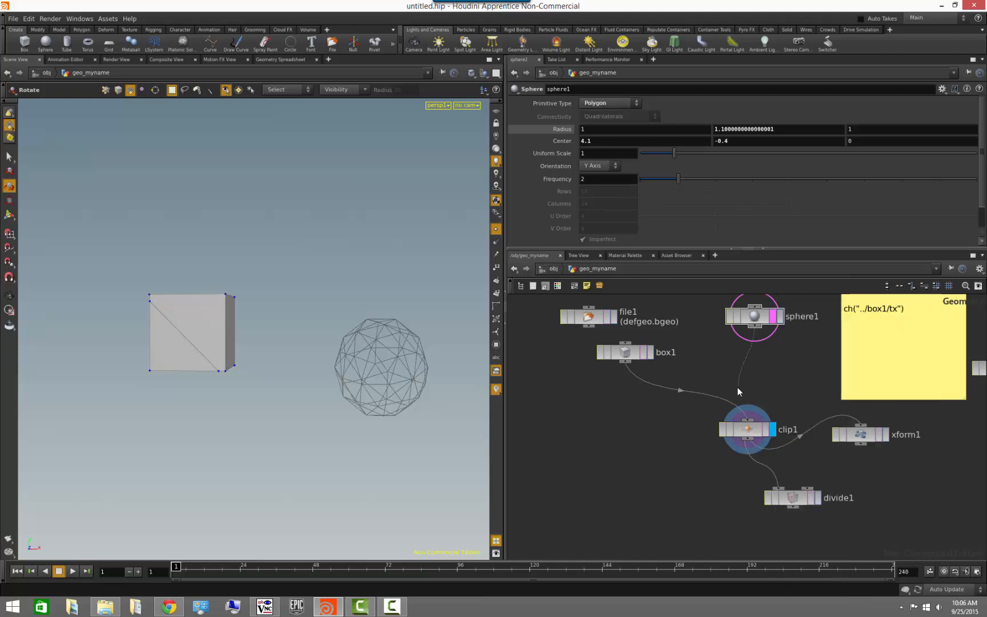
Add an Edit node below sphere1, wired to the sphere's output.
key(Tab)
text(edit)
key(Return)
click(771, 359)
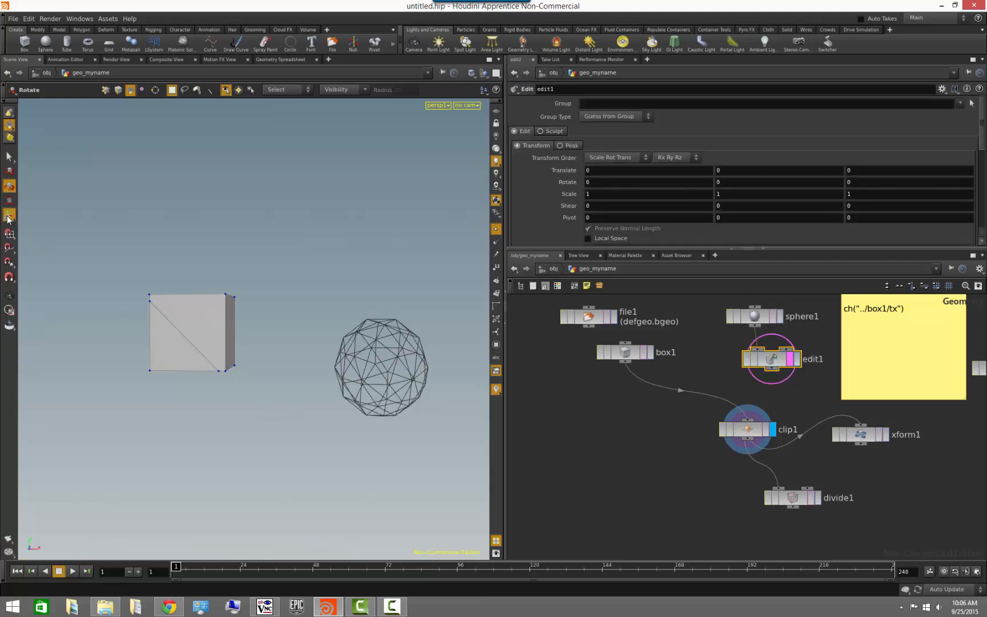
Using edit1, pull a single face on the sphere's underside far down, translating it about -2.32 in Y.
key(Return)
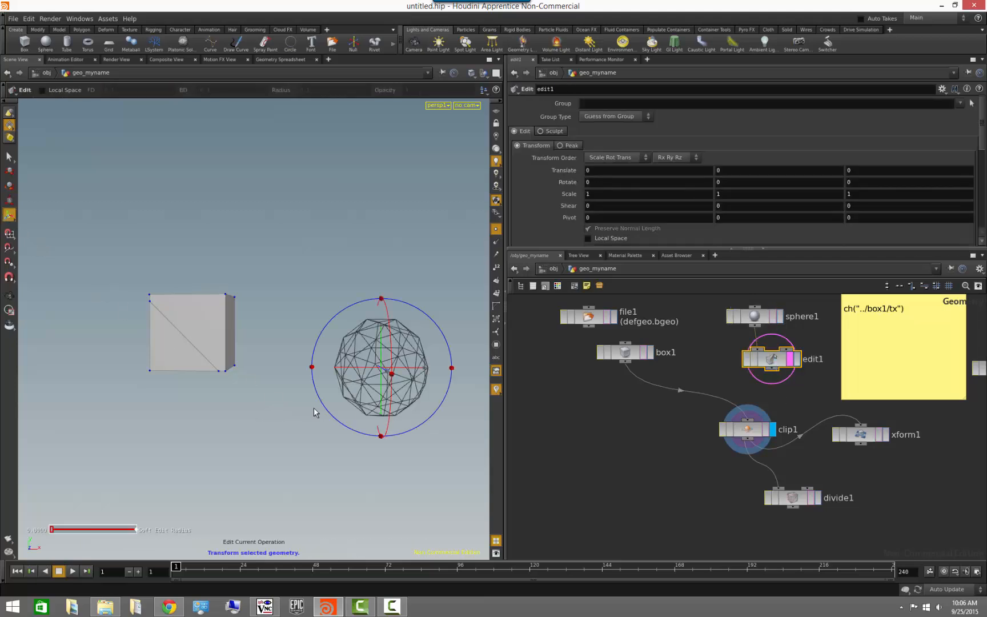
click(371, 424)
drag(372, 429, 311, 503)
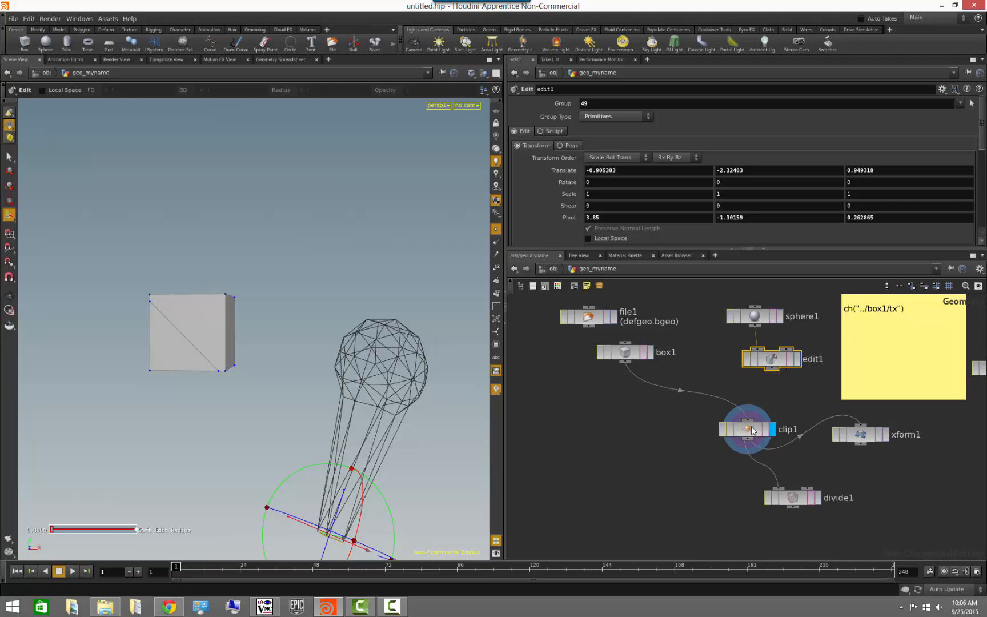
Change clip1's Origin Y expression to centroid("../edit1", D_Y).
click(765, 410)
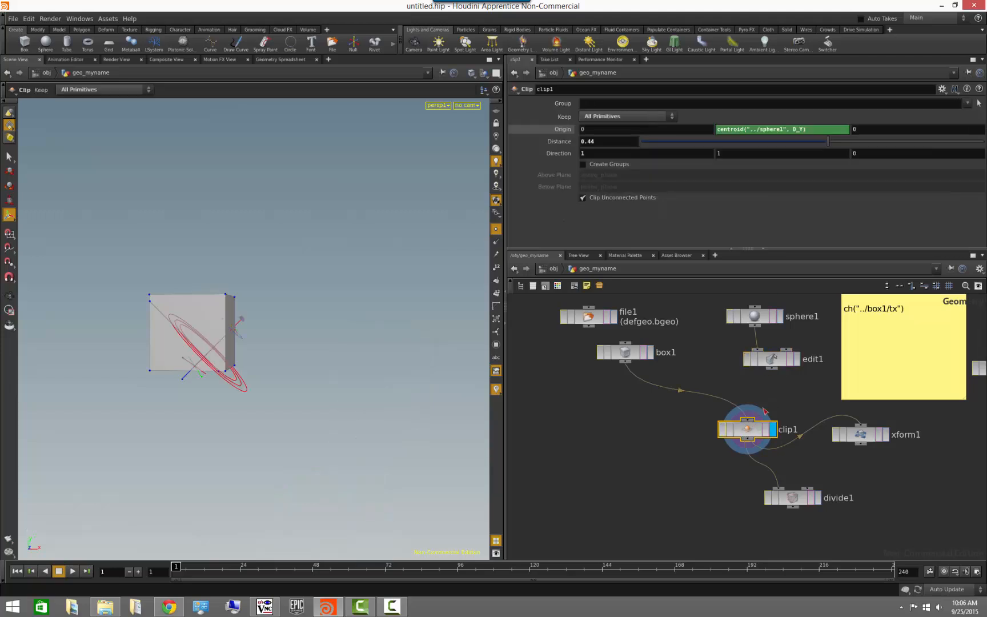
click(781, 129)
text(edit)
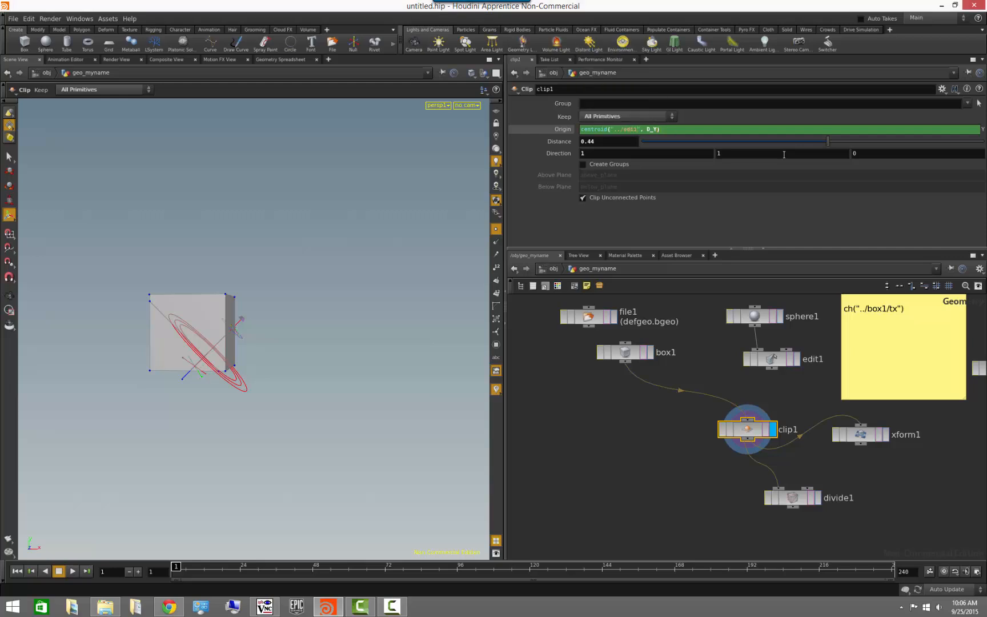
key(BackSpace)
text(t1)
key(Return)
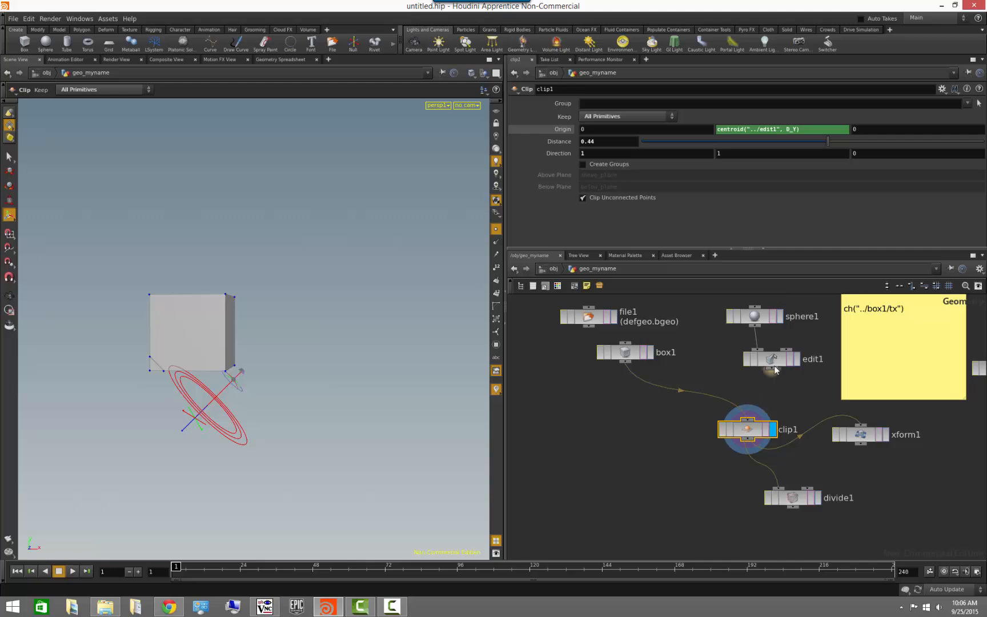
In edit1, raise the stretched bottom face to about -0.72 Y translation and pull a top face up about 1.47.
click(772, 360)
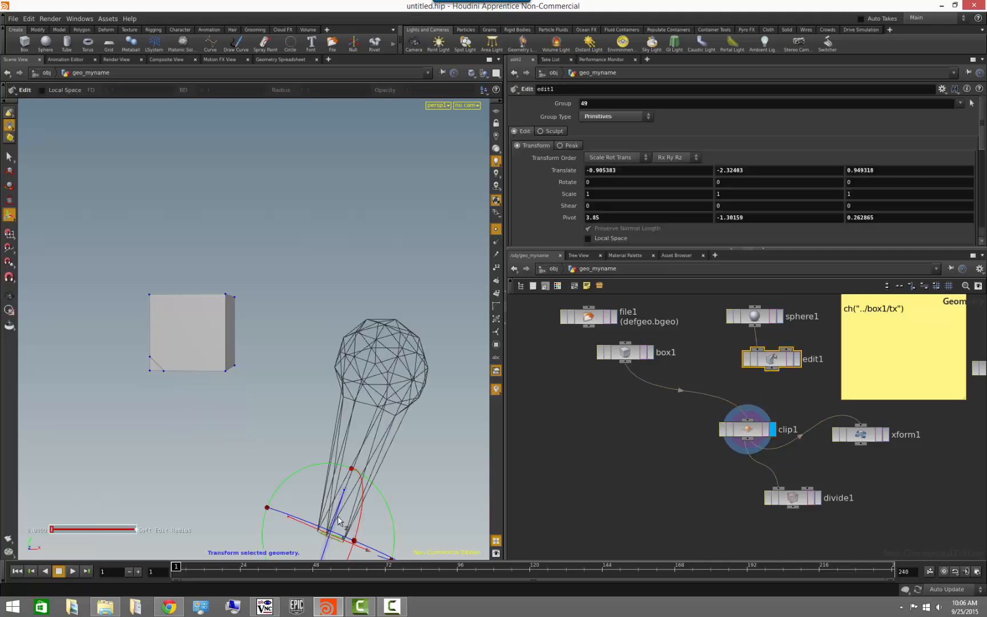
drag(338, 517, 381, 425)
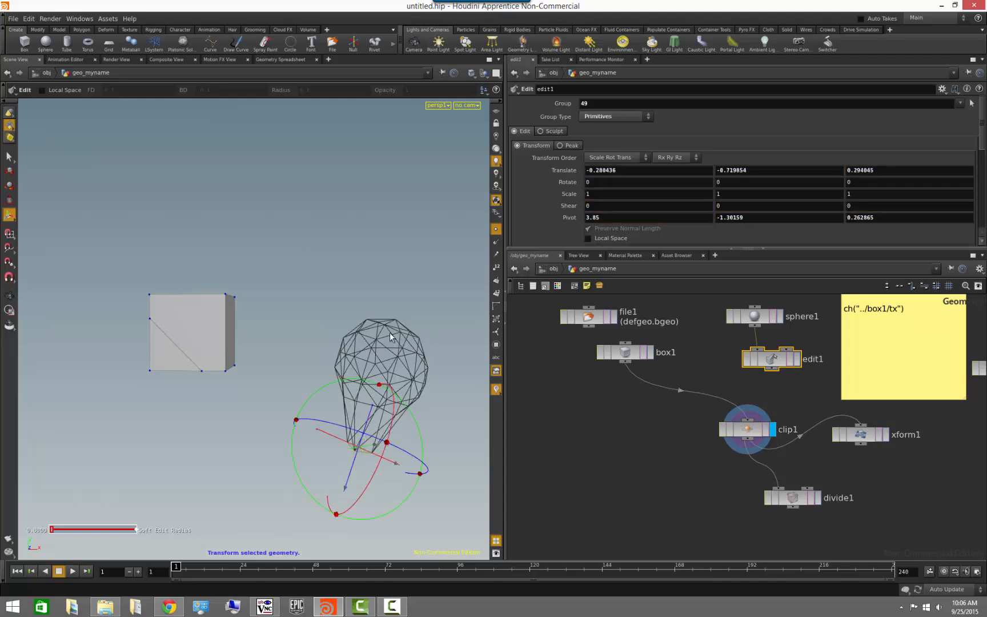
click(386, 325)
drag(386, 327, 393, 226)
drag(390, 226, 390, 229)
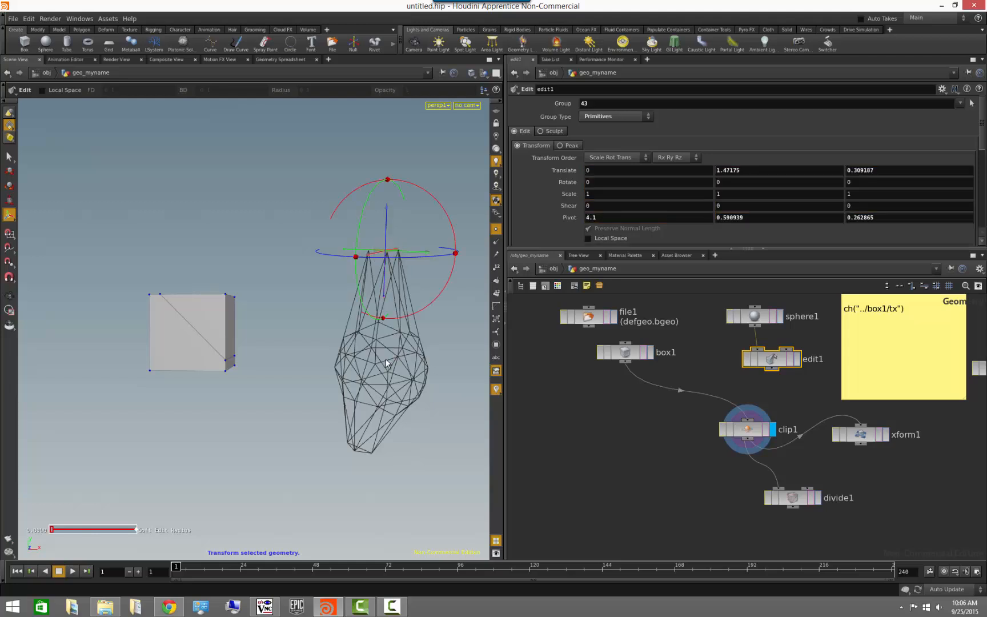
Raise sphere1's Center Y to 0.6 to drive the clip on the box.
alt+drag(268, 366, 361, 378)
click(755, 316)
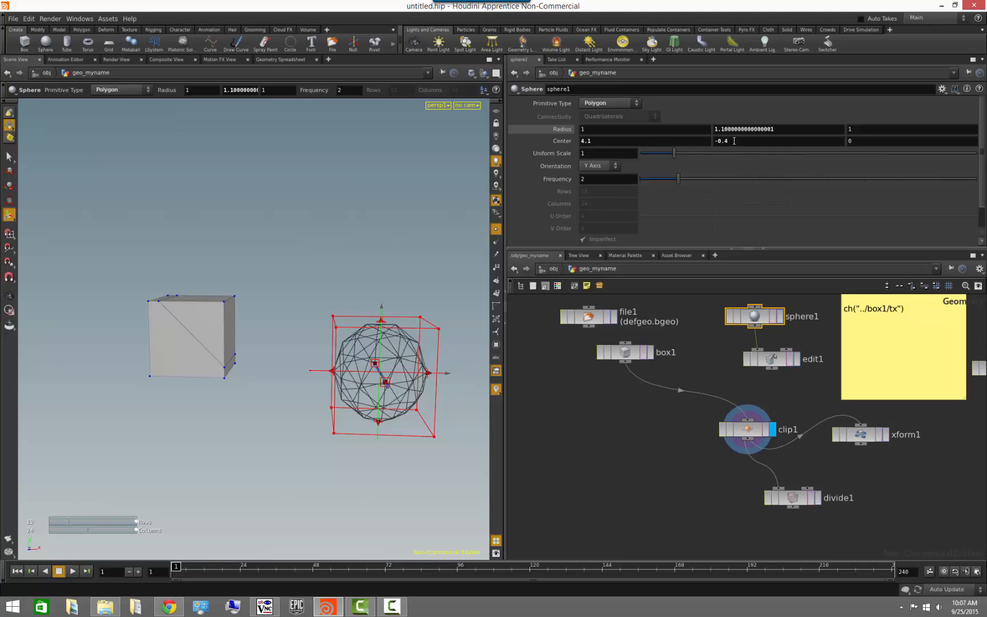
middle_drag(734, 140, 948, 161)
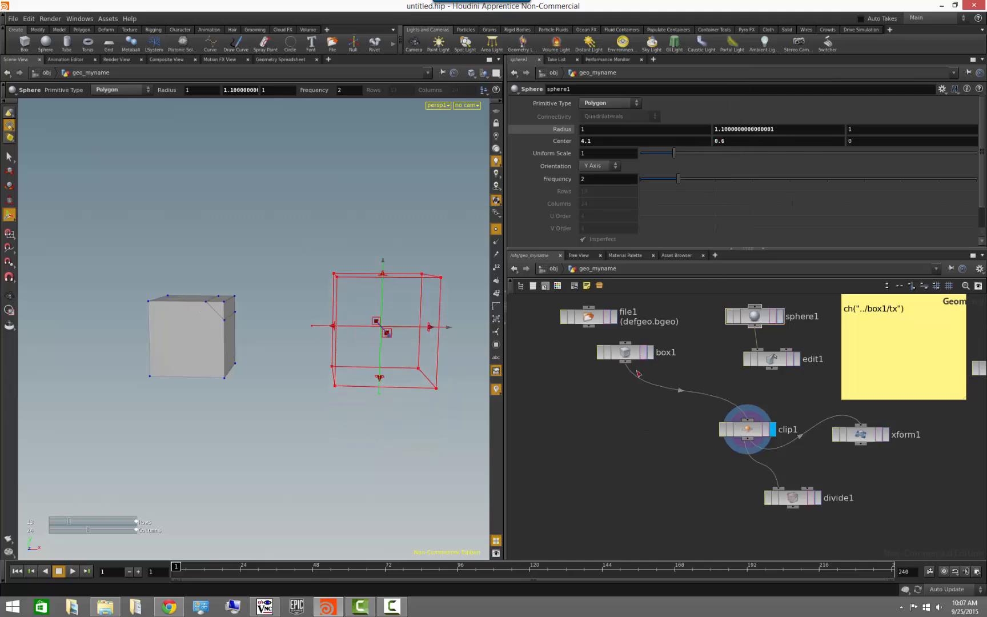
Set the display flag on box1 to show the unclipped box, and activate the View tool.
click(650, 351)
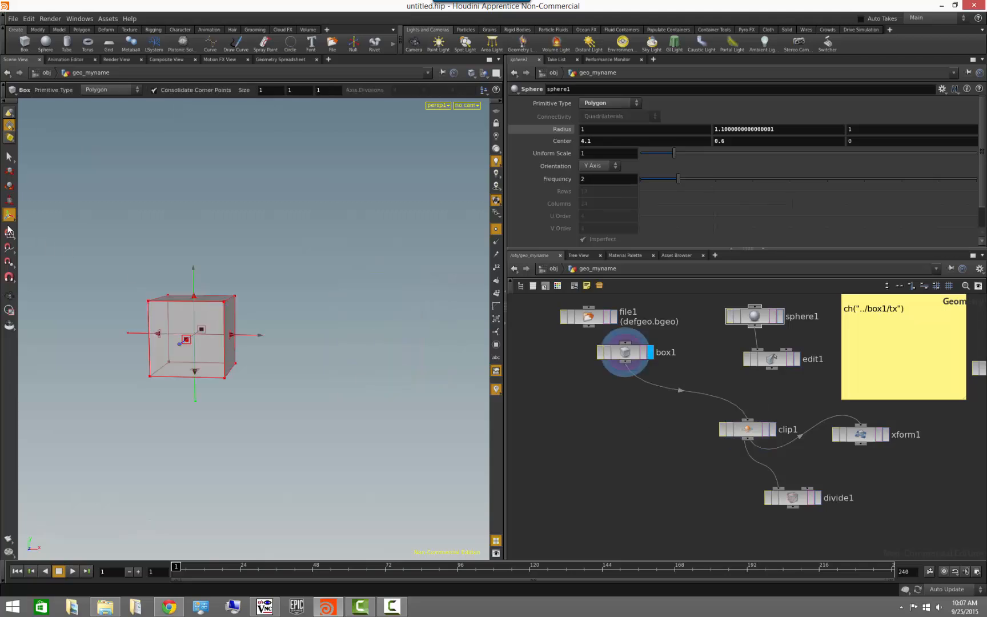
click(9, 296)
drag(401, 314, 348, 343)
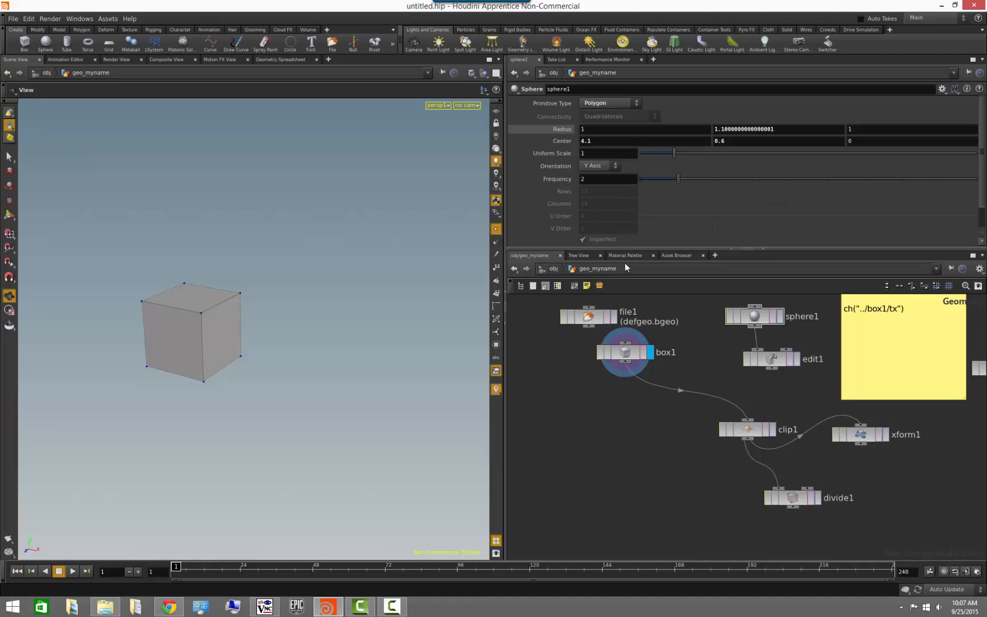
Change box1's Primitive Type to Polygon Mesh and set its X Axis Divisions to 5.
click(628, 351)
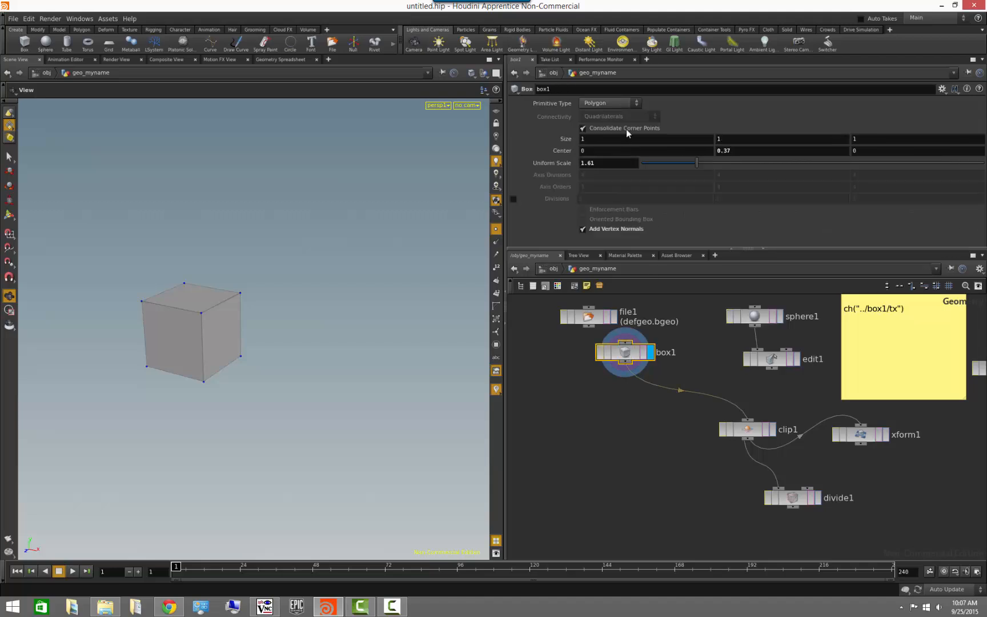
click(619, 101)
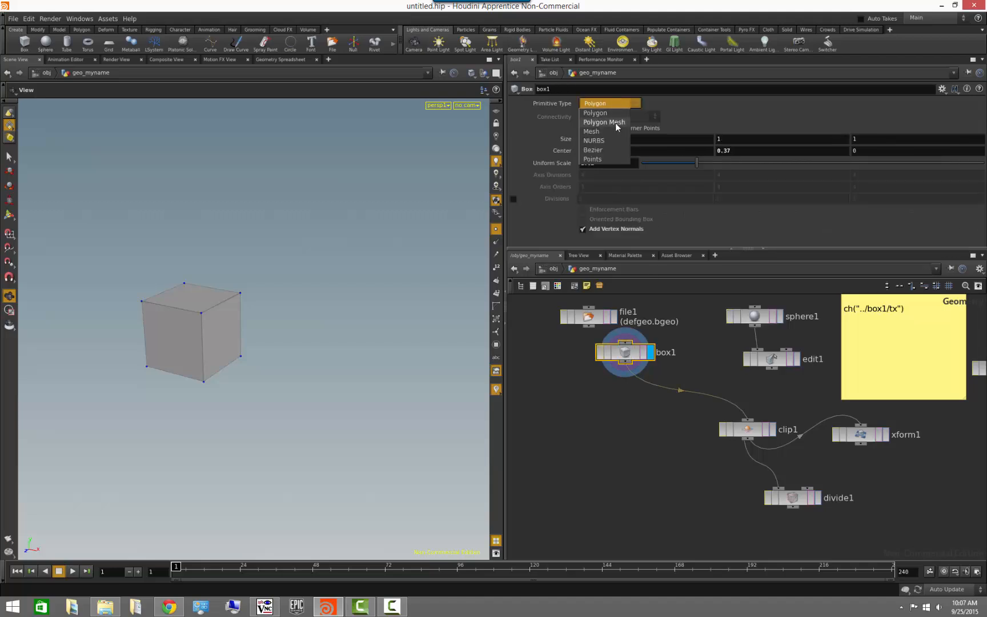
click(616, 123)
drag(313, 347, 328, 342)
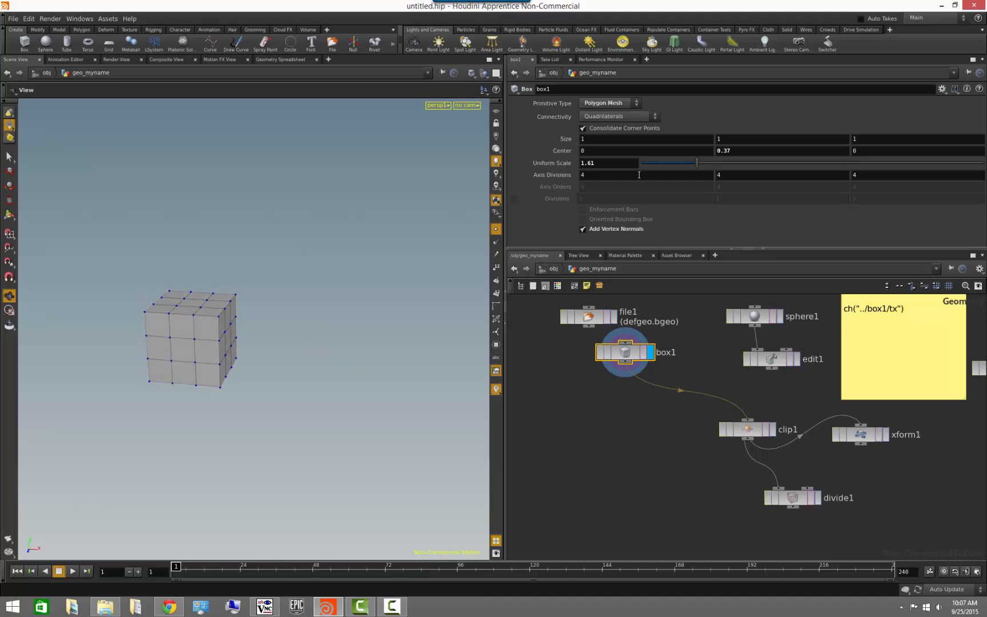
middle_drag(597, 177, 586, 201)
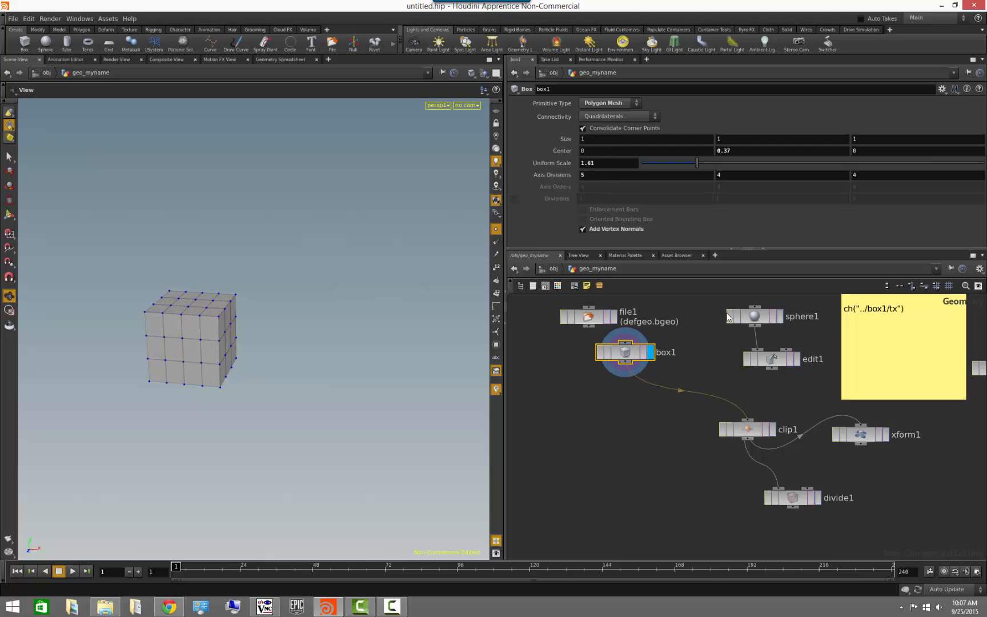
Select sphere1 and inspect its node information in the network.
click(757, 318)
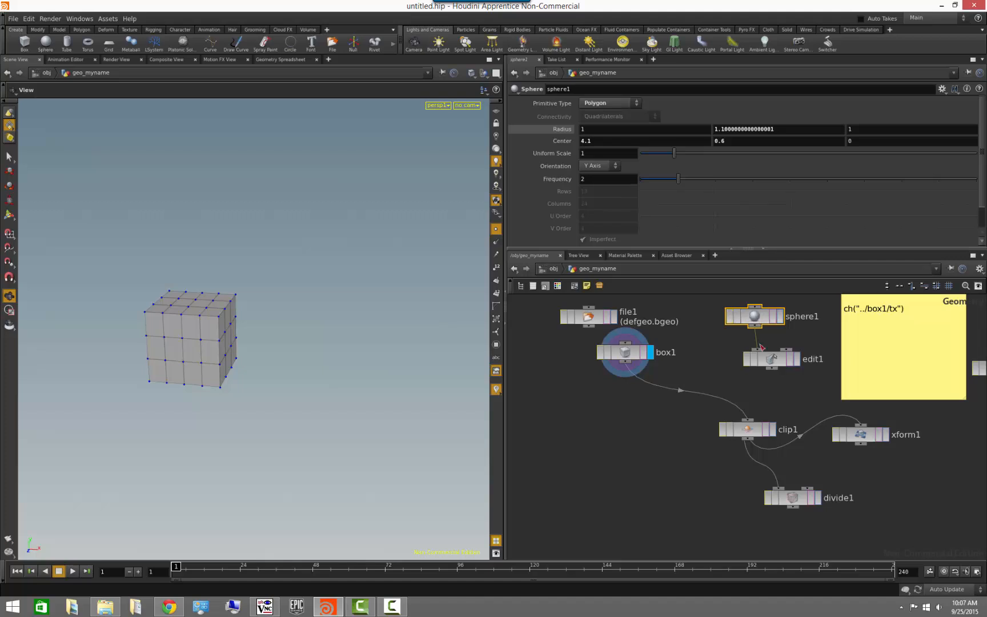
middle_click(762, 316)
middle_drag(720, 342, 717, 376)
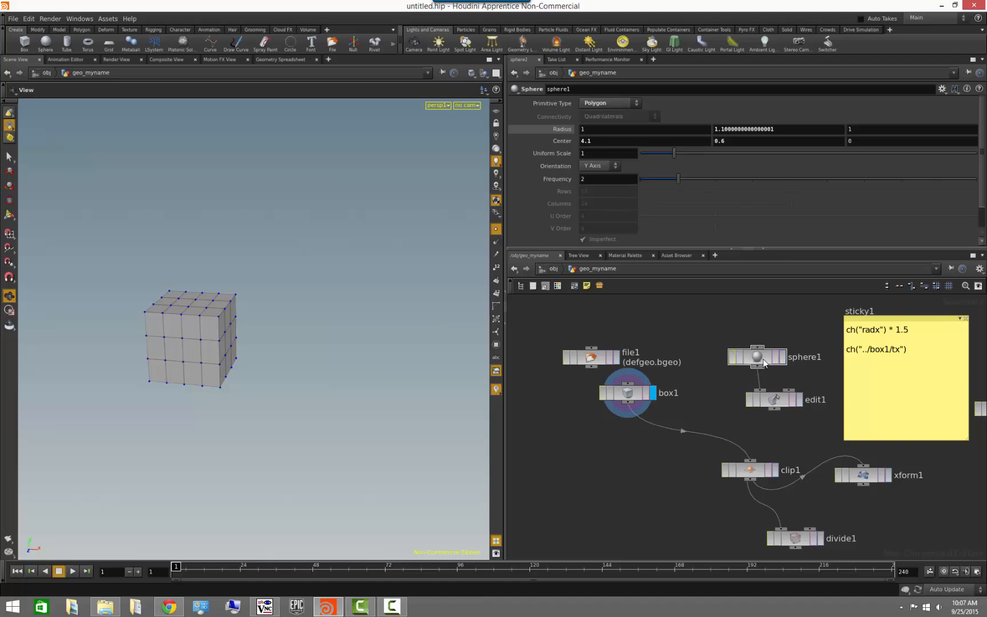
Drive box1's X Axis Divisions with the expression npoints("../sphere1").
click(639, 396)
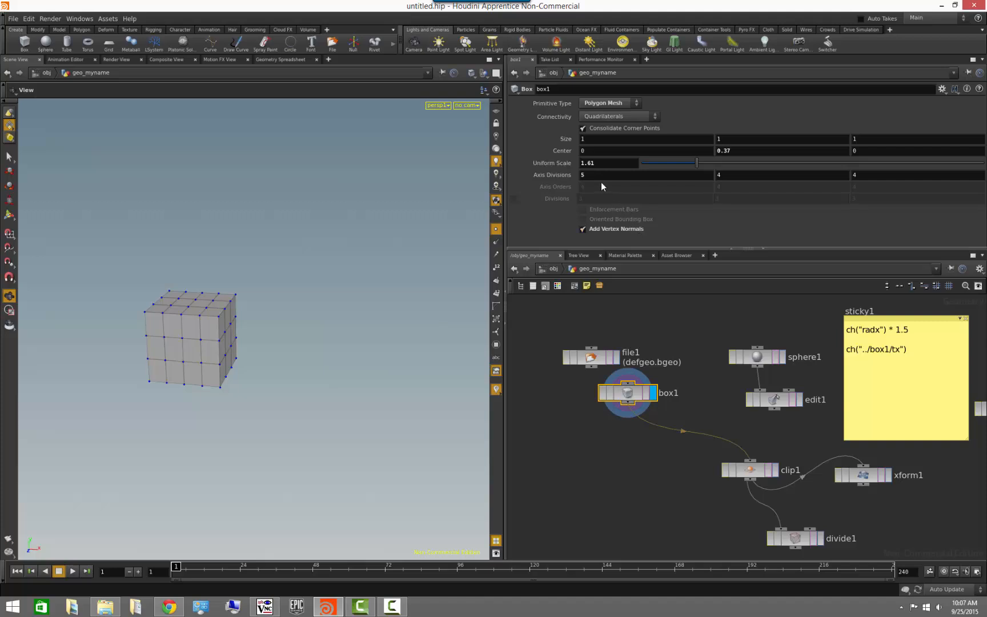
double_click(591, 175)
text(npoint)
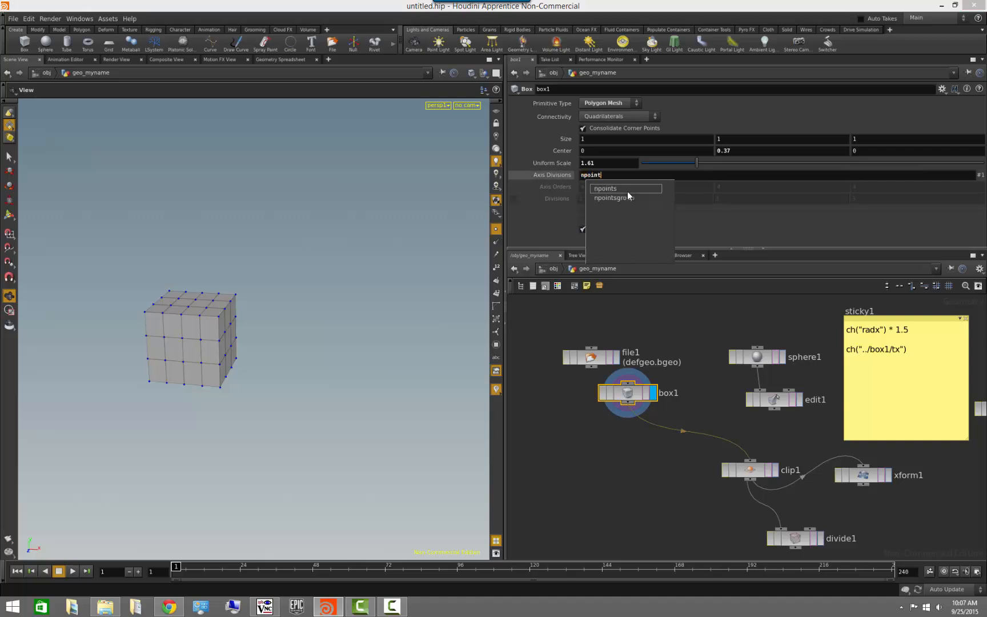
text(s()
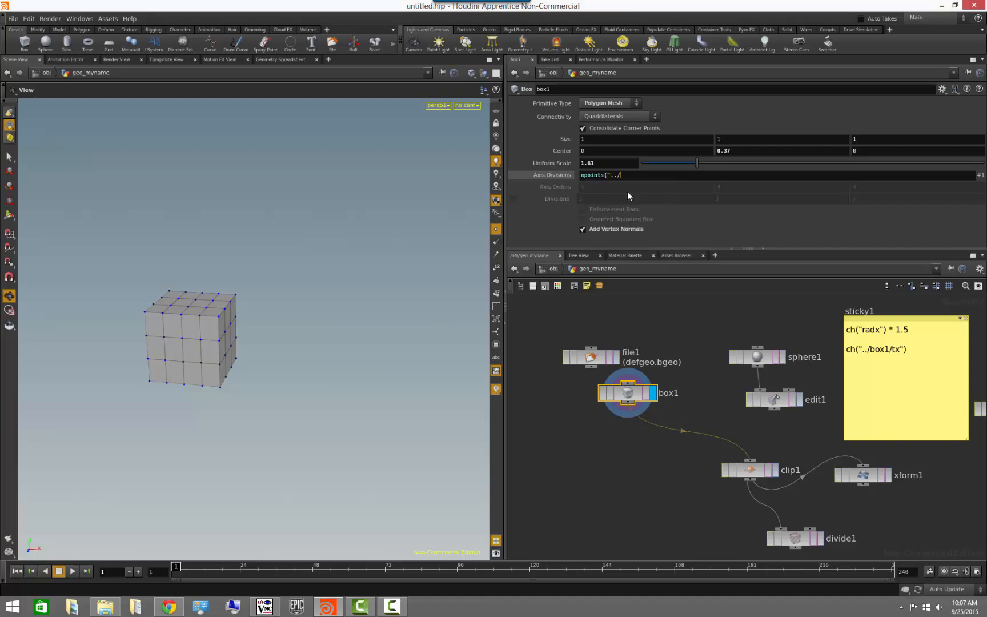
text("../sphere1)
key(Return)
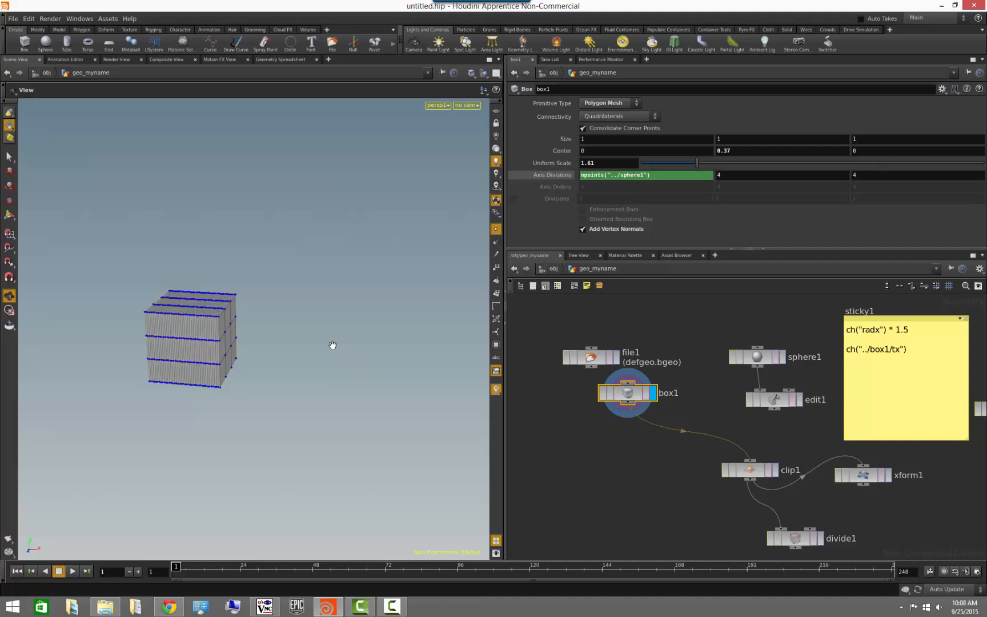
mouse_move(231, 392)
mouse_down()
mouse_move(368, 386)
mouse_move(405, 346)
mouse_move(221, 391)
mouse_up()
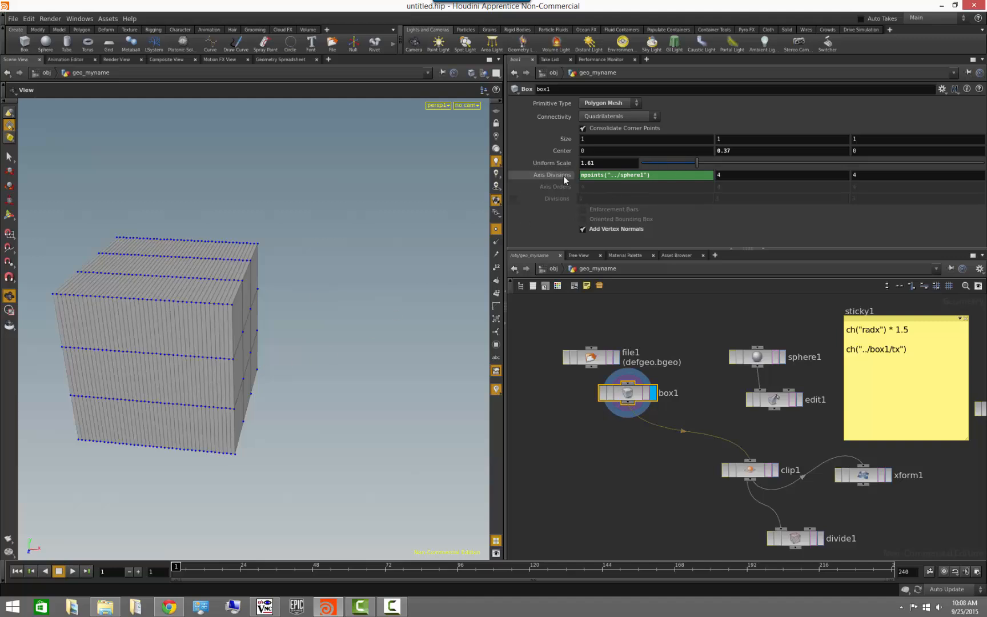
Multiply the npoints expression in box1's X Axis Divisions by 0.5, and reduce the multiplier to 0.1.
click(681, 174)
click(681, 174)
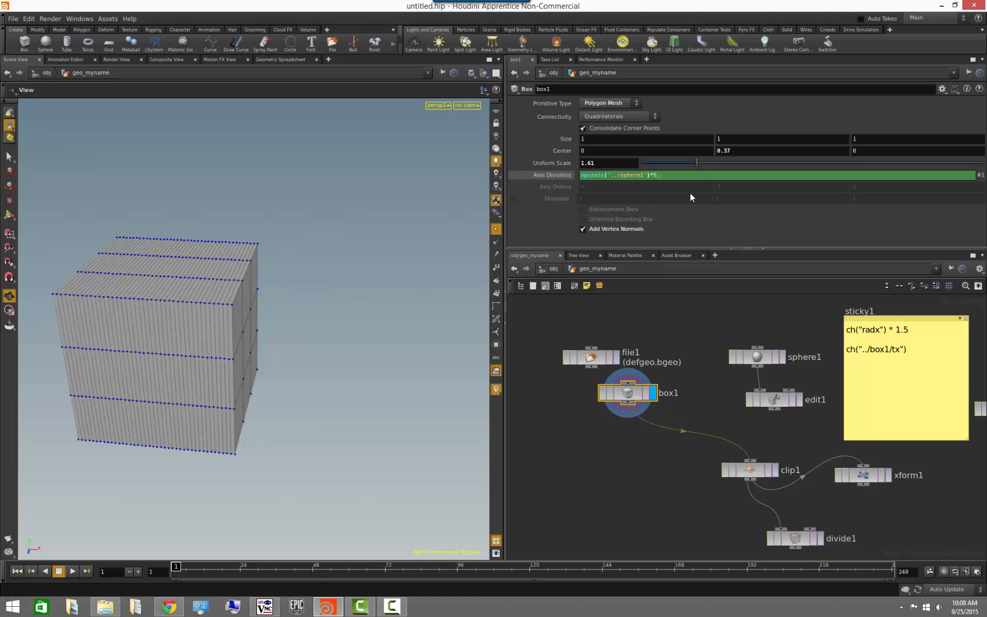
key(Return)
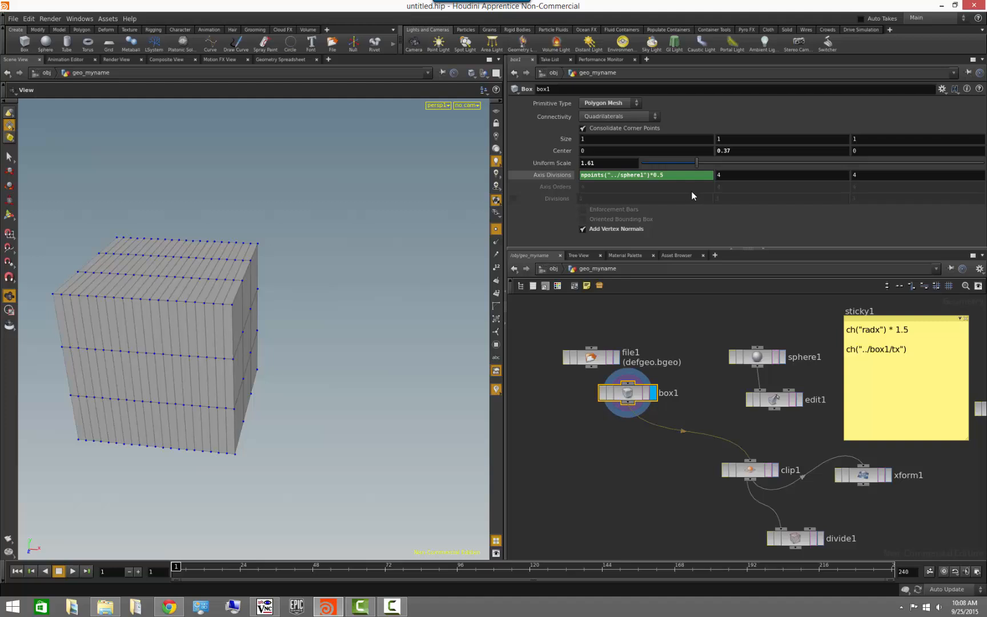
click(680, 174)
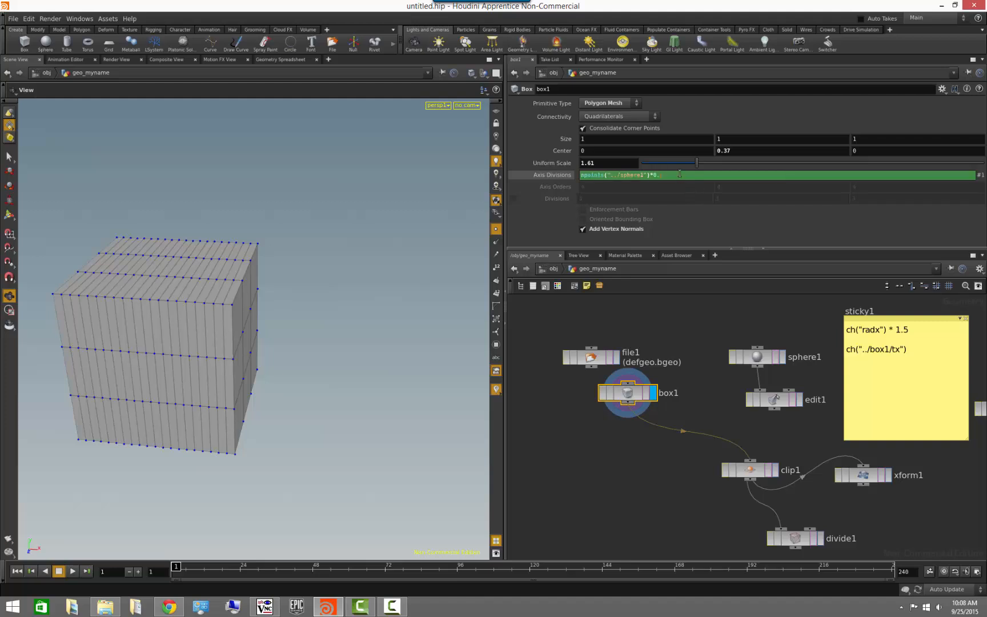
key(Return)
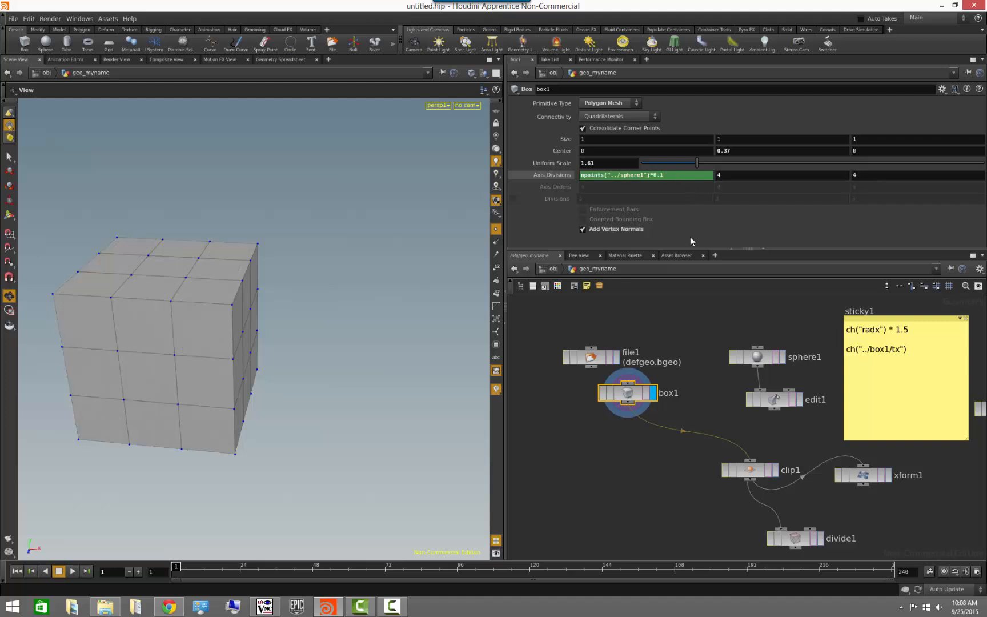
Show sphere1 as a template beside the box and raise its Frequency to 3.
click(757, 356)
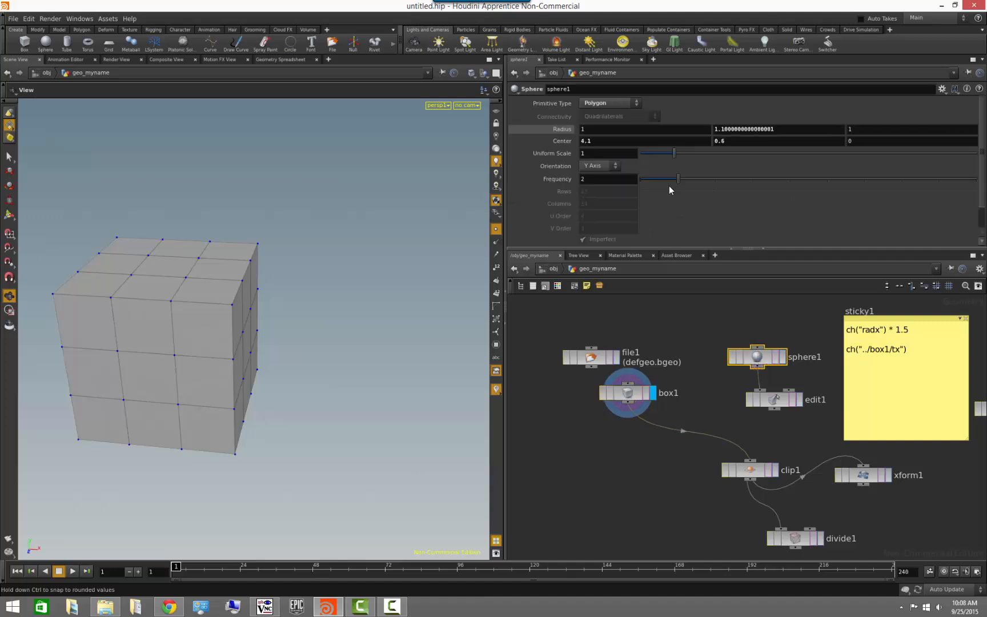
mouse_move(678, 180)
mouse_down()
mouse_move(788, 190)
mouse_move(679, 183)
mouse_up()
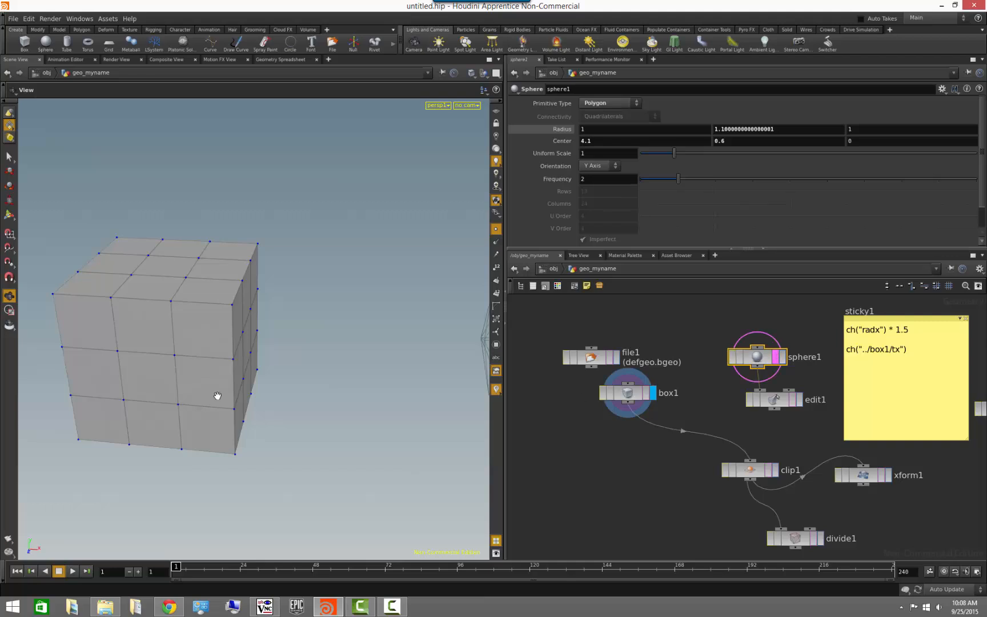
scroll(217, 395, down, 5)
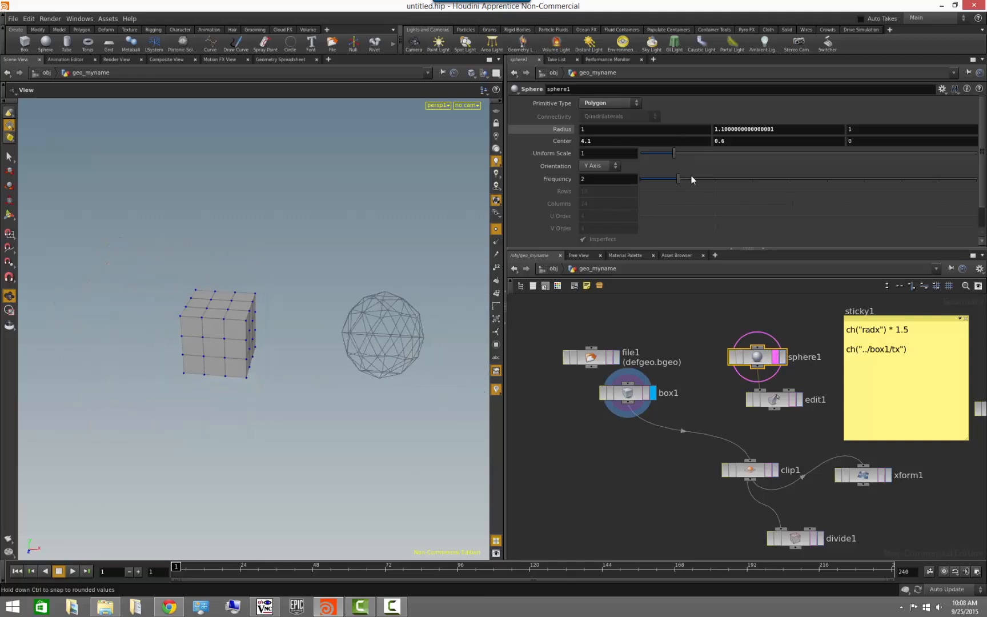
drag(692, 180, 711, 188)
click(606, 517)
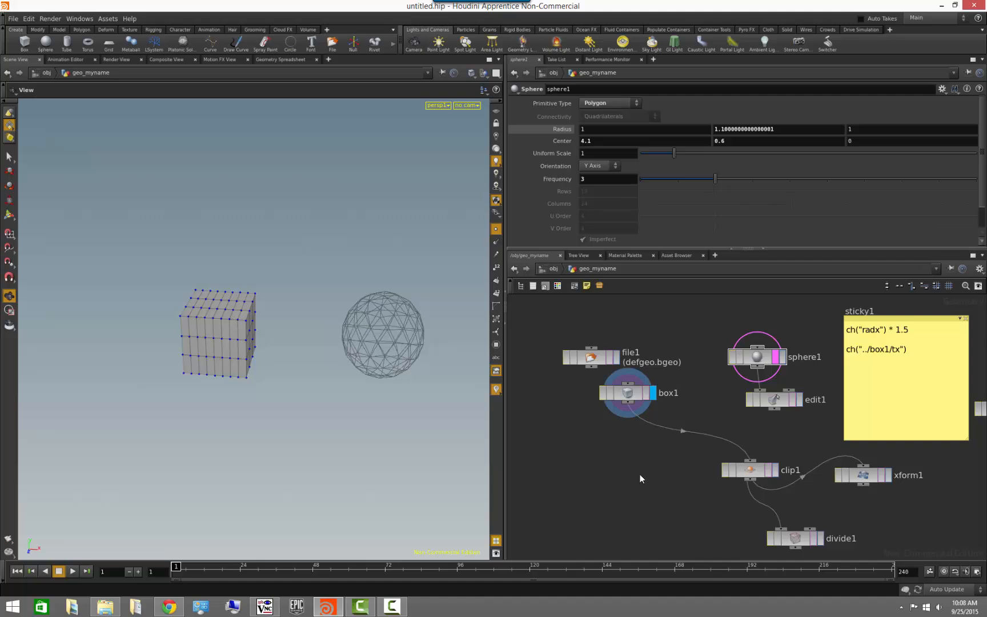
Add a Transform node below box1, fed by box1's output.
middle_drag(640, 476, 695, 417)
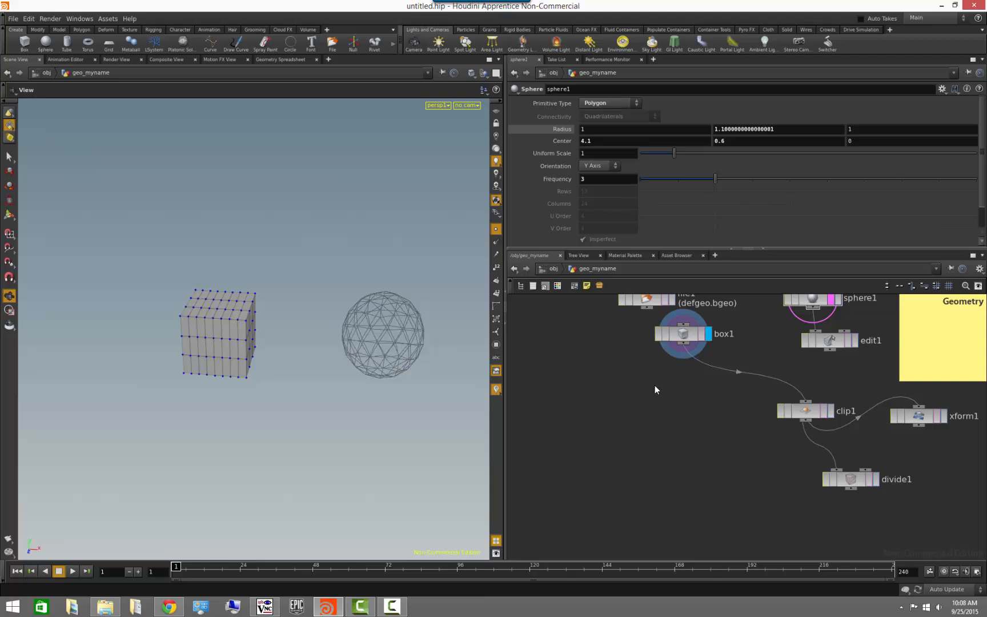
click(685, 337)
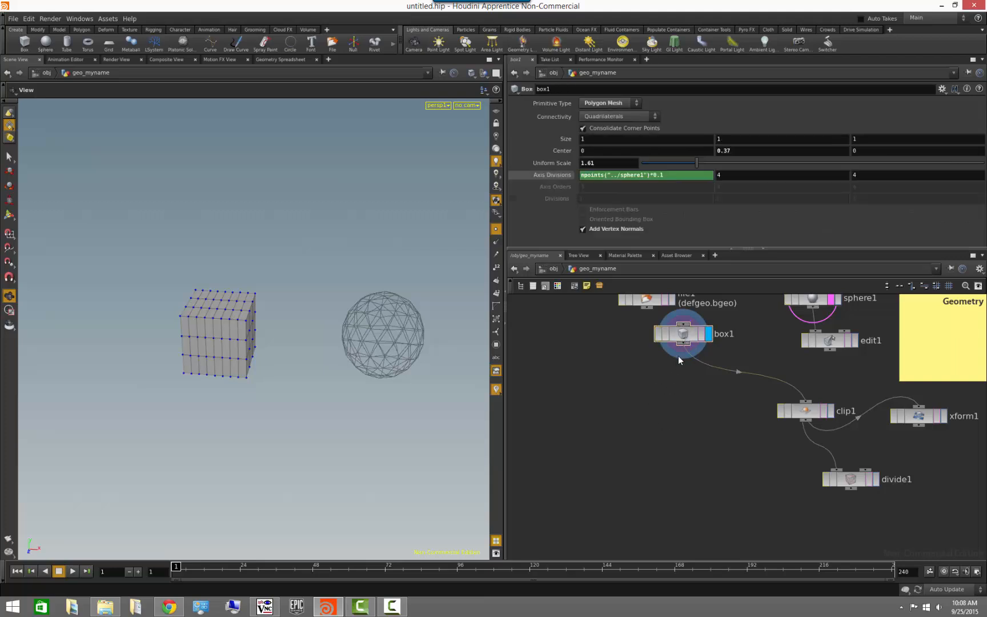
drag(679, 356, 628, 404)
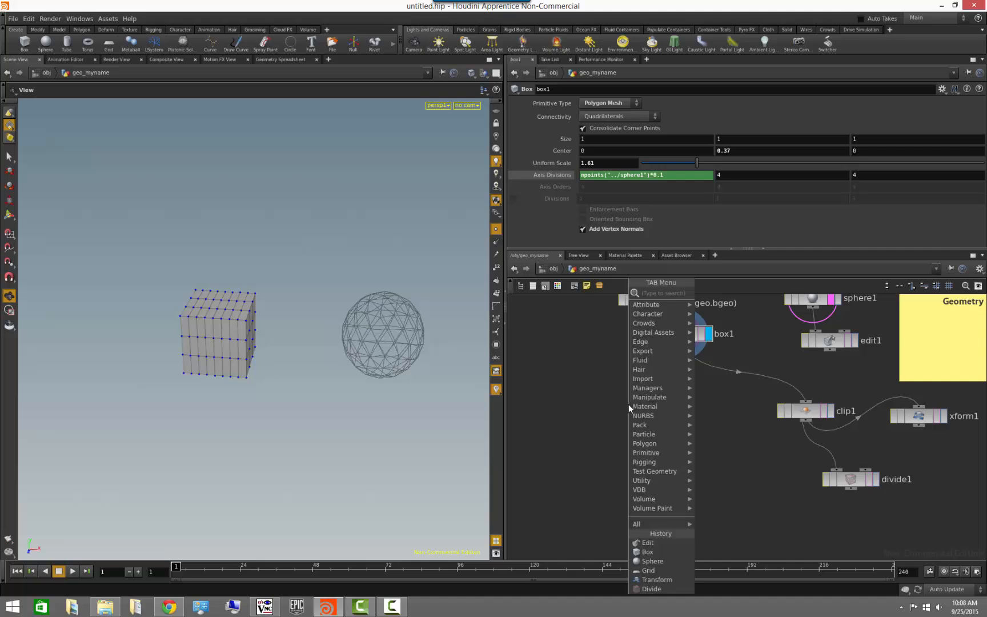
text(trans)
key(Return)
click(629, 404)
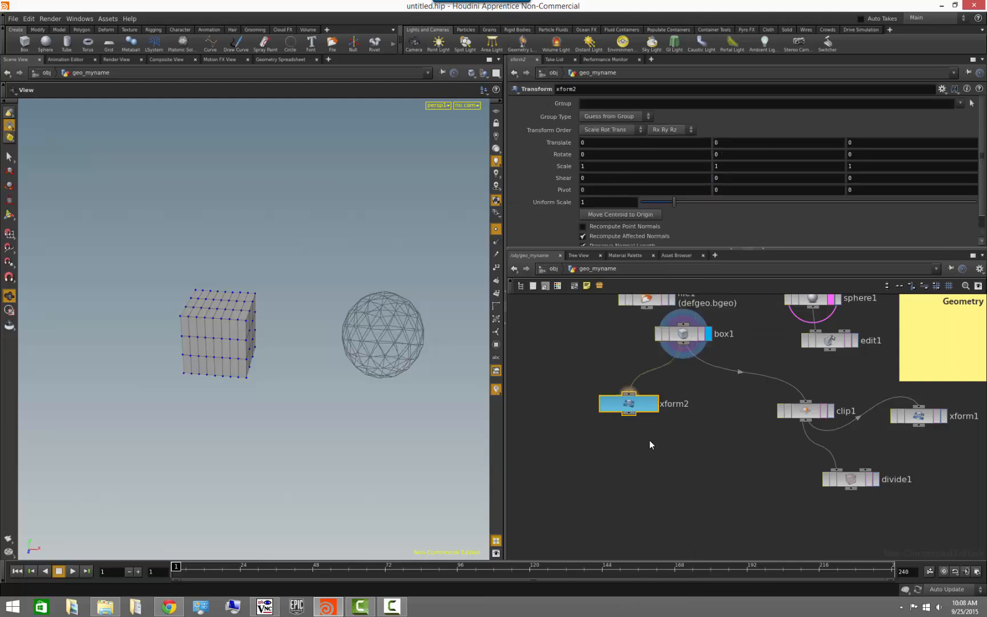
Turn off sphere1's template display and set the display flag on the Transform node xform2.
click(831, 299)
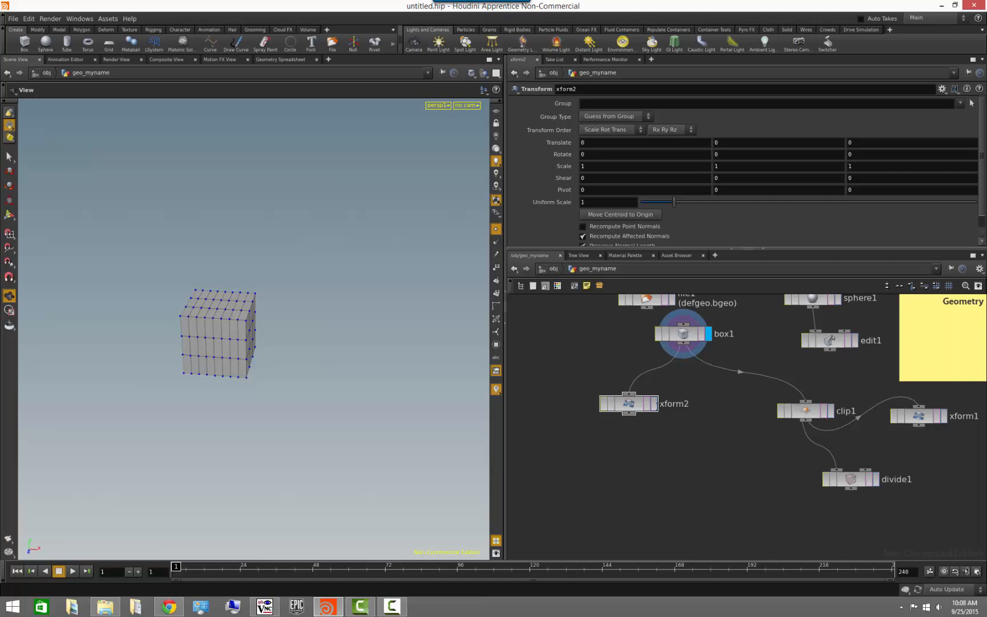
click(655, 404)
click(628, 411)
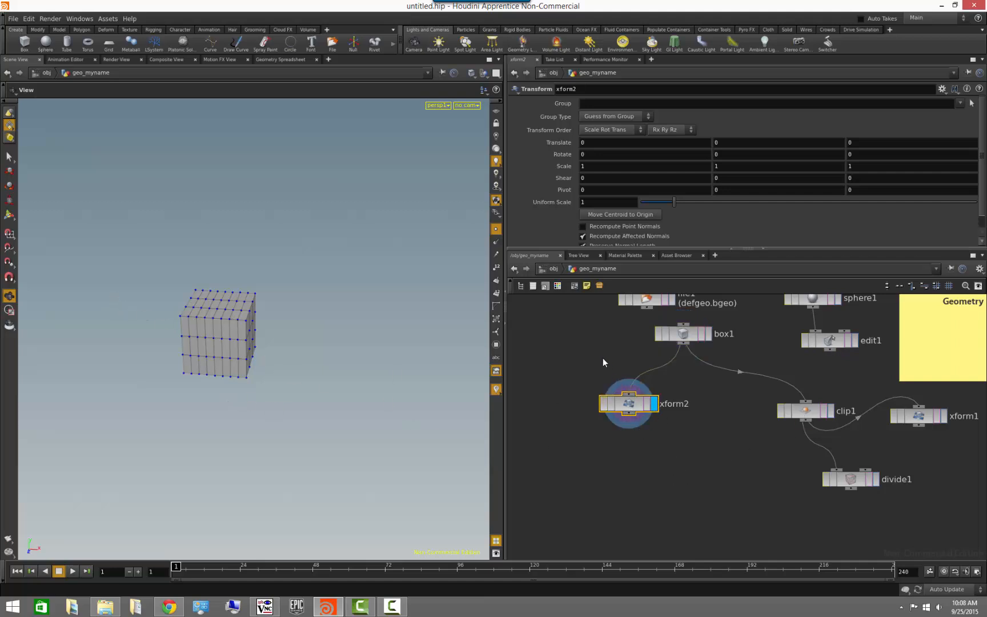
scroll(598, 386, up, 2)
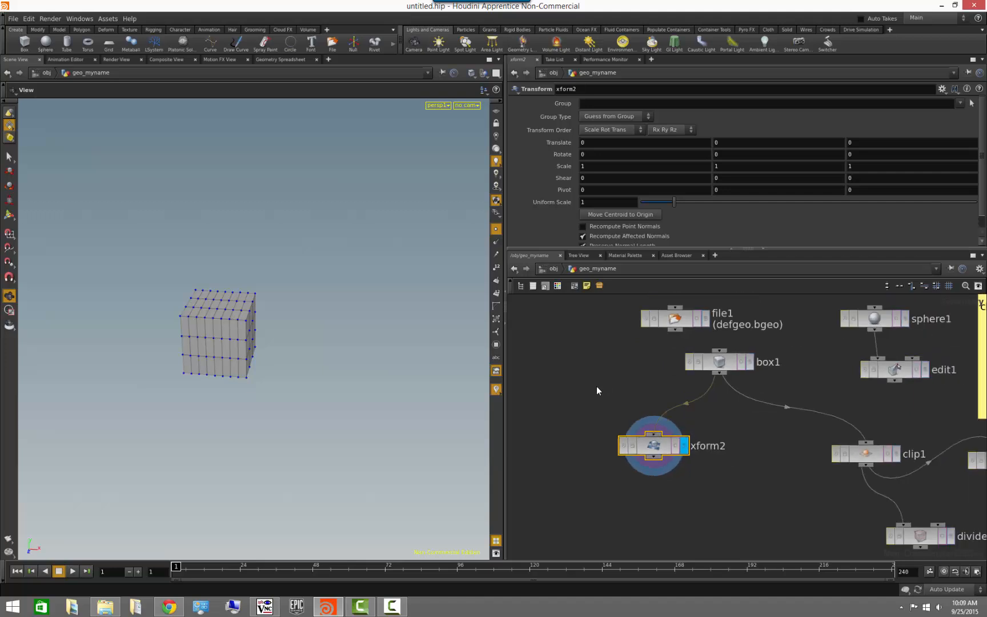
scroll(597, 386, down, 2)
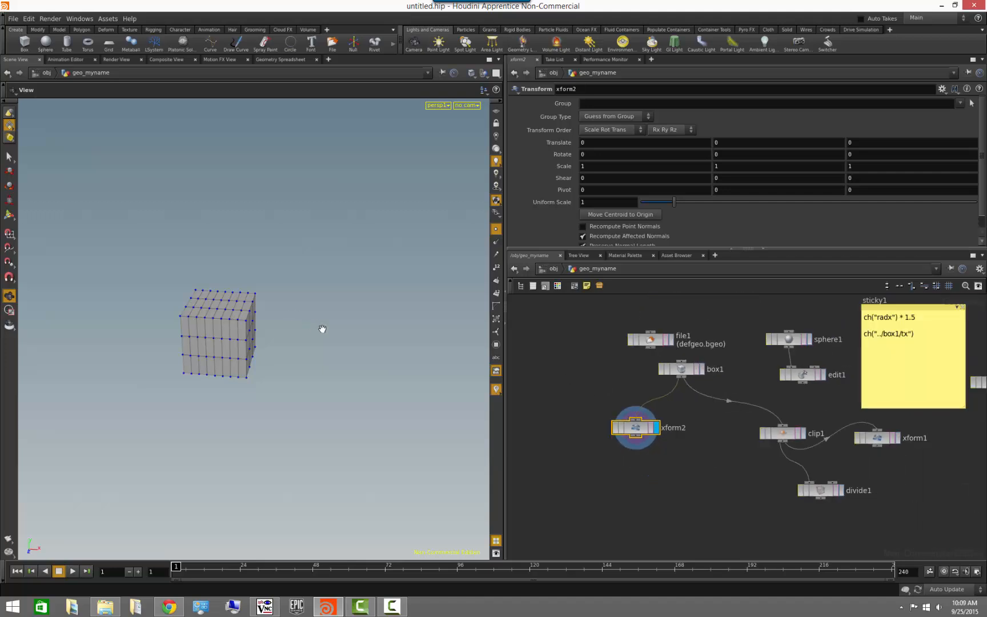
click(665, 485)
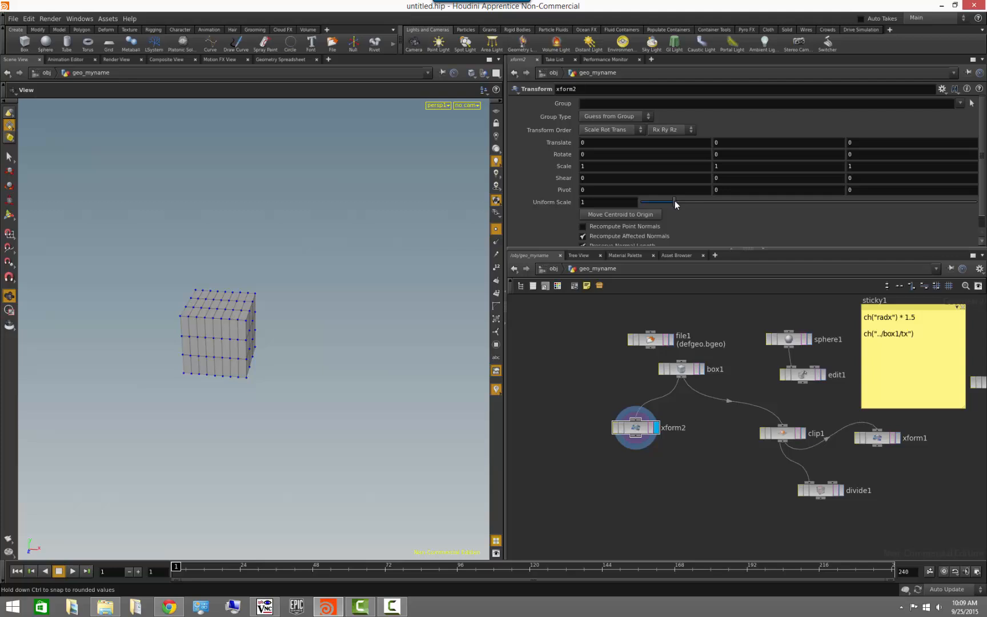
Show the reference grid and test xform2's Uniform Scale at about 2.08, ending at about 1.06.
drag(675, 201, 710, 201)
click(496, 110)
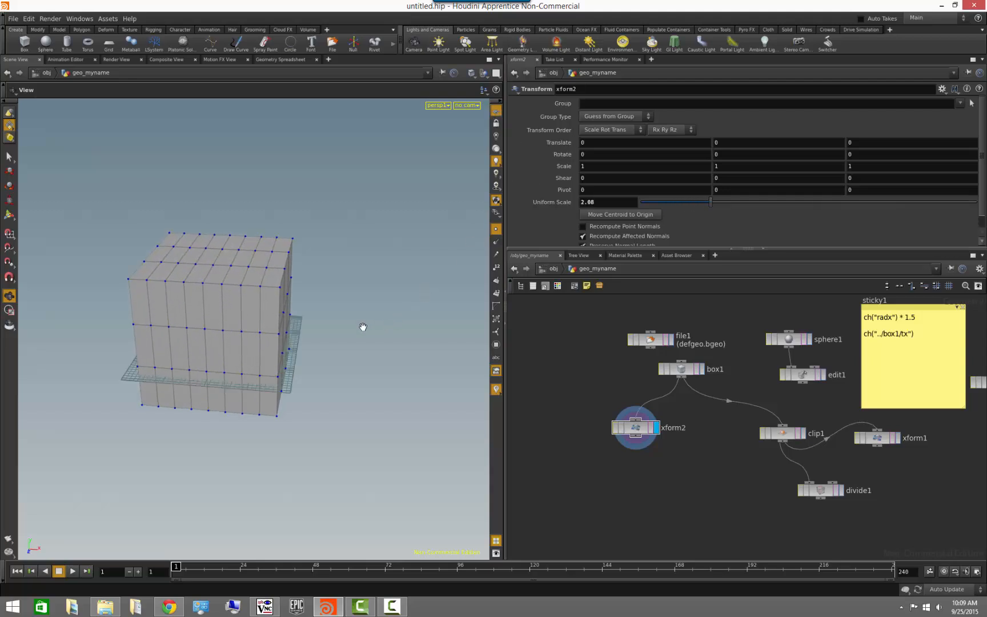
drag(363, 327, 374, 296)
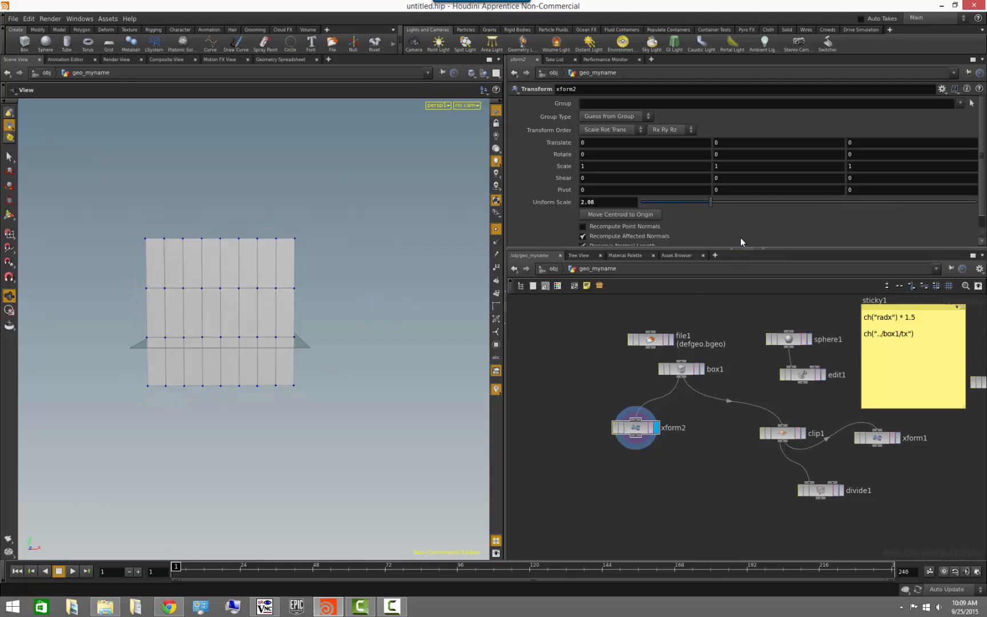
drag(709, 201, 676, 203)
drag(370, 275, 350, 288)
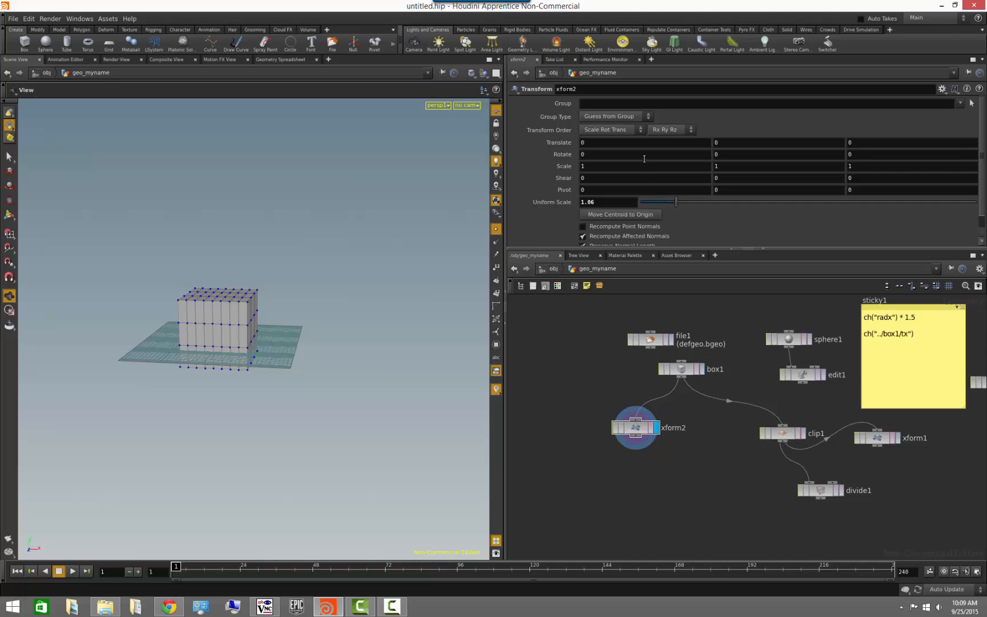
Set xform2's Pivot Y to the $YMIN variable and toggle the Pivot display between value and expression.
drag(639, 424, 636, 430)
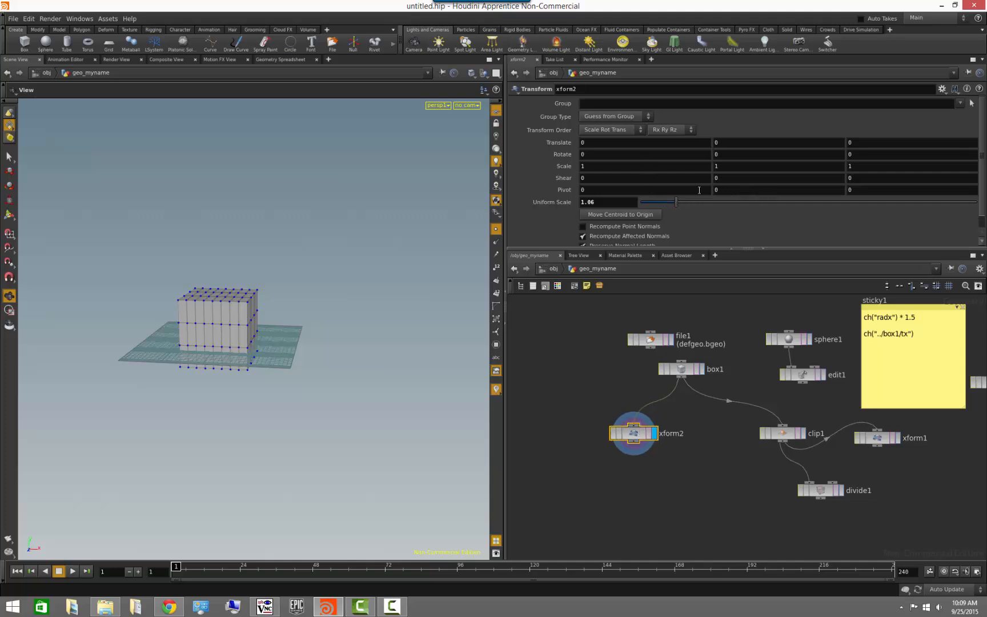
click(718, 190)
text($)
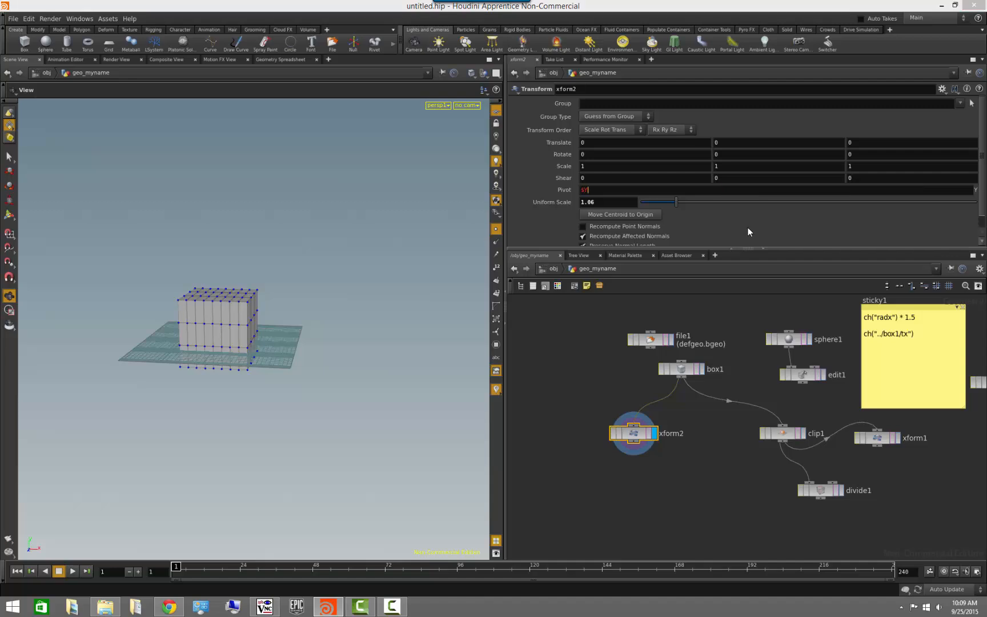
text(YMIN)
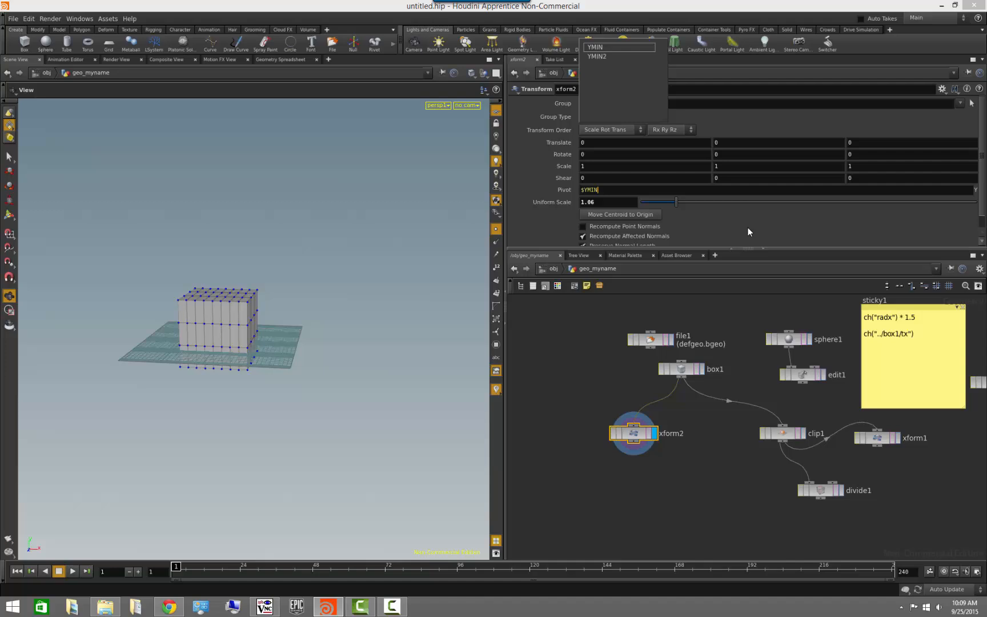
key(BackSpace)
key(BackSpace)
key(BackSpace)
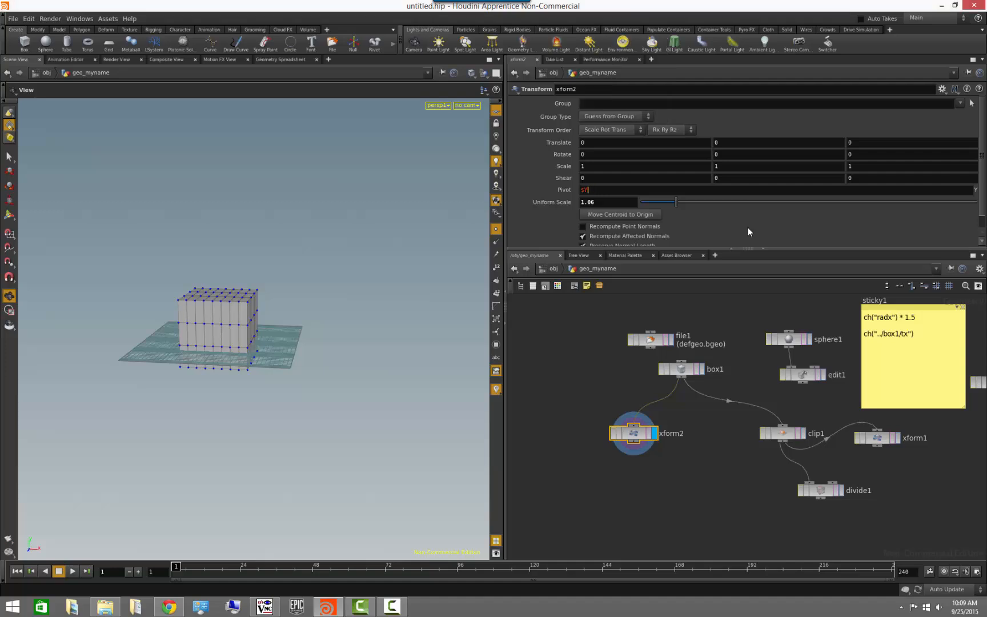
text(Y)
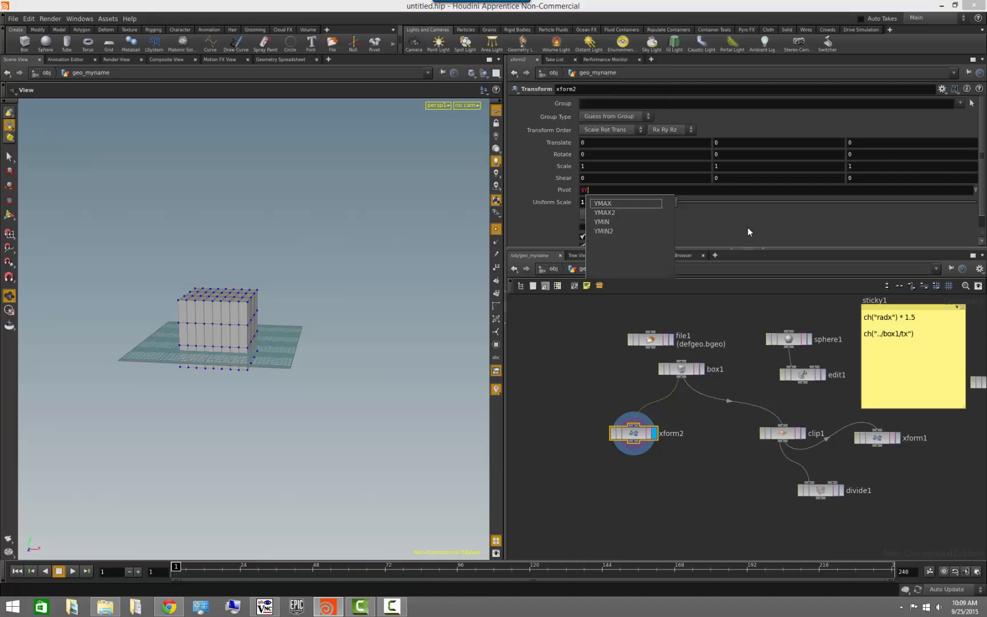
key(BackSpace)
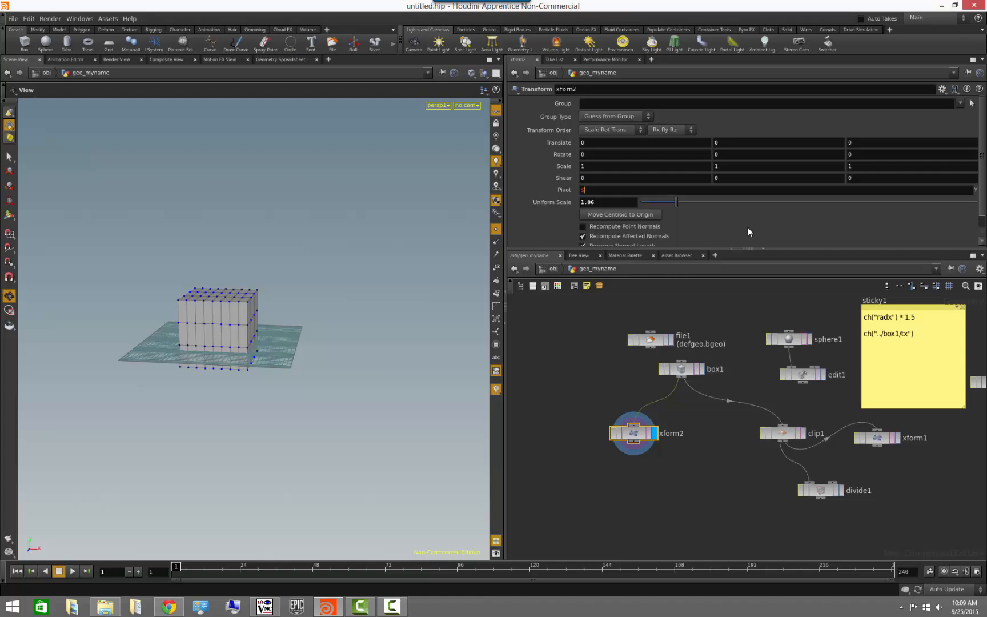
text(C)
key(BackSpace)
text(YMIN)
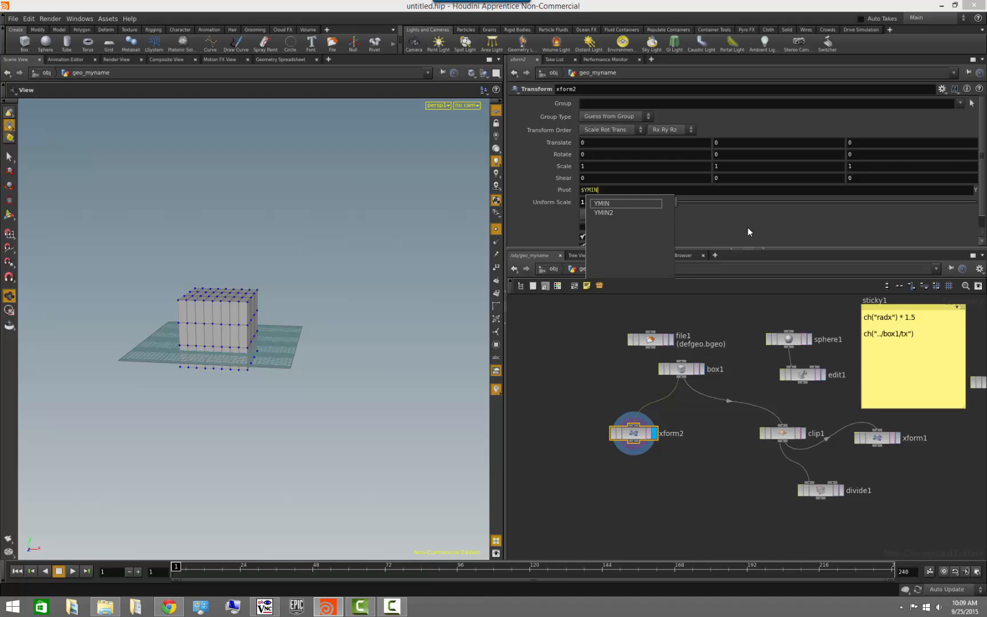
key(Return)
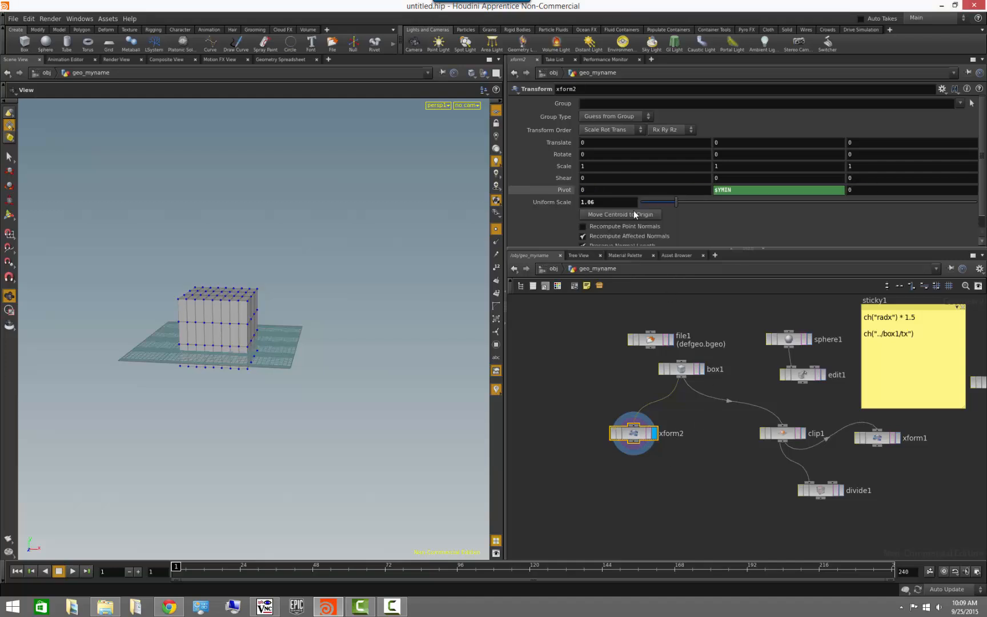
click(567, 191)
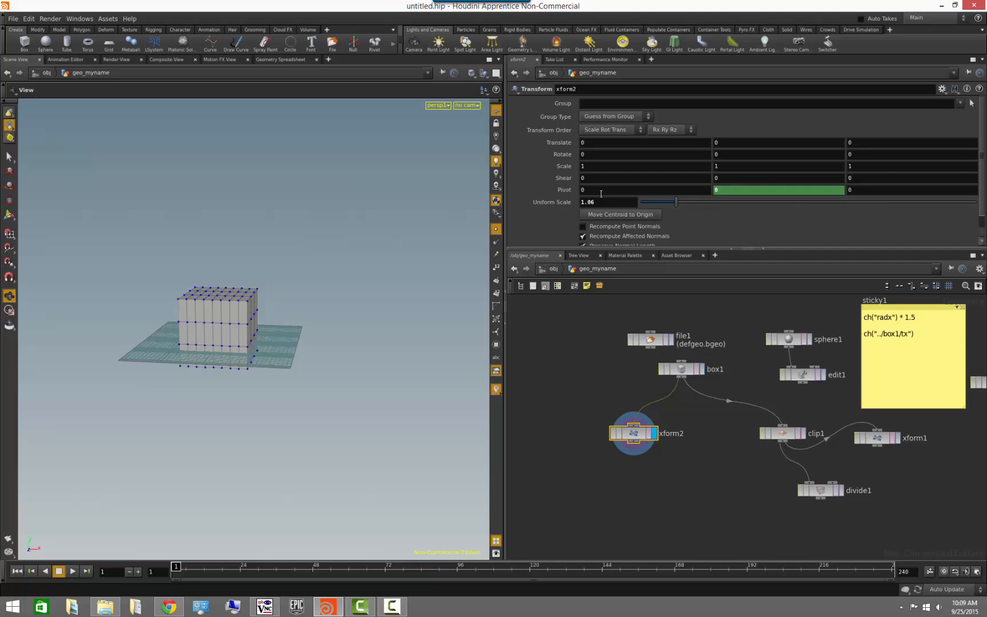
click(567, 189)
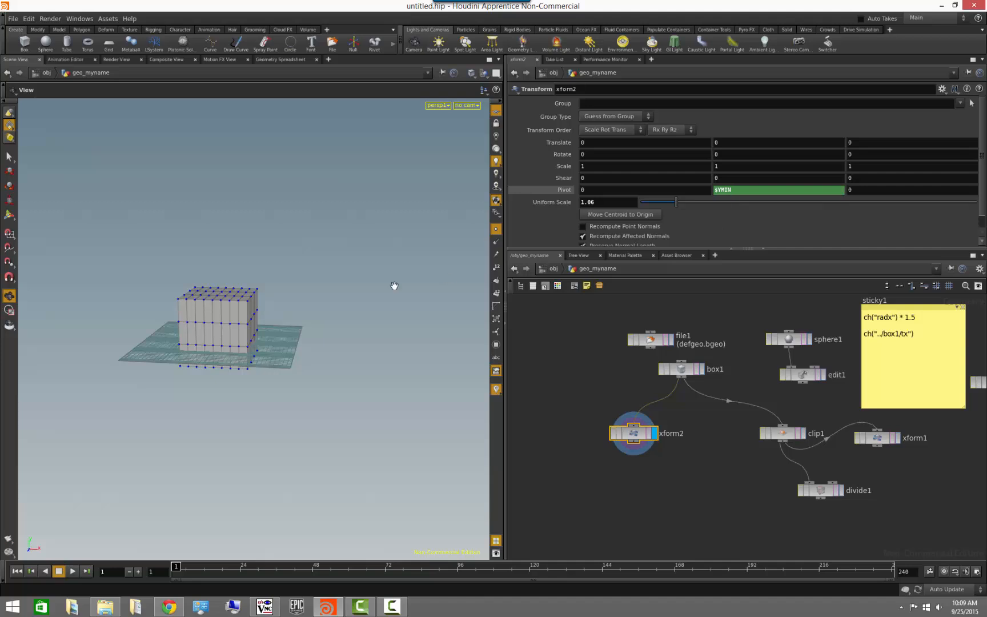
Test scaling from the new pivot by setting xform2's Uniform Scale to about 1.56, ending at about 1.39.
drag(260, 402, 282, 375)
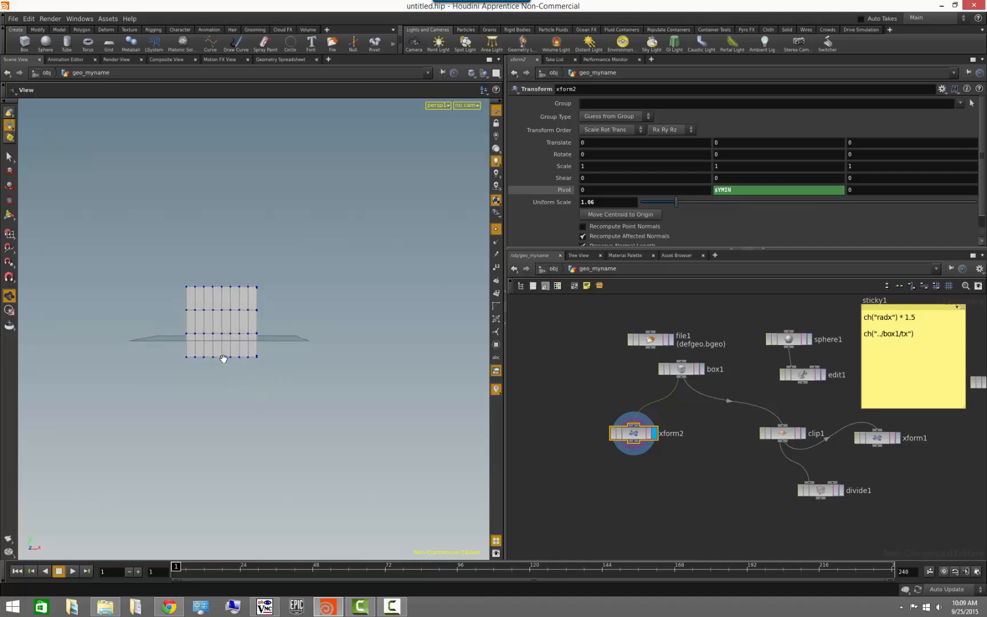
drag(676, 202, 693, 223)
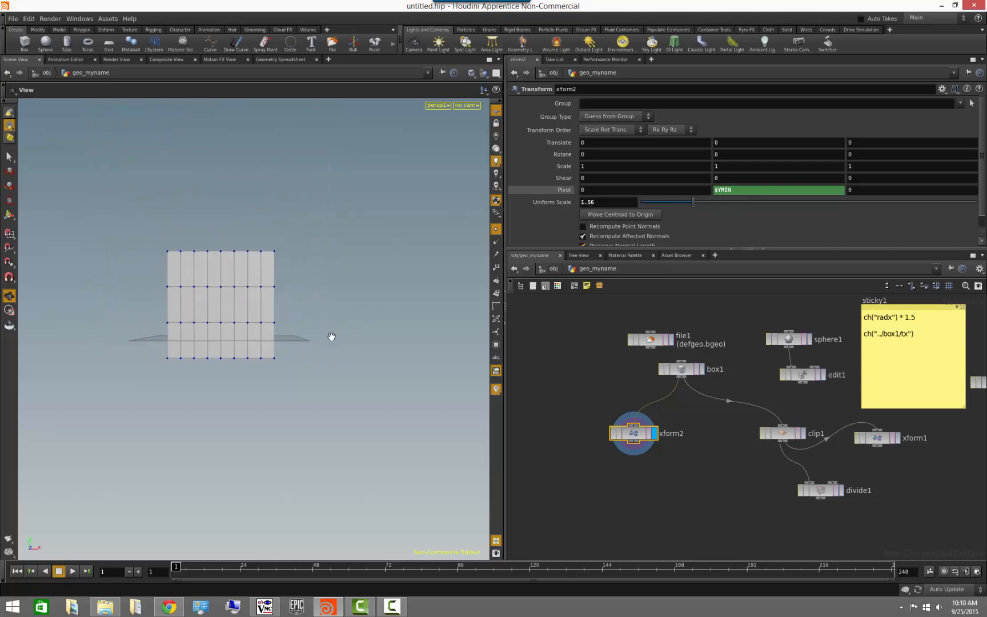
drag(330, 337, 332, 335)
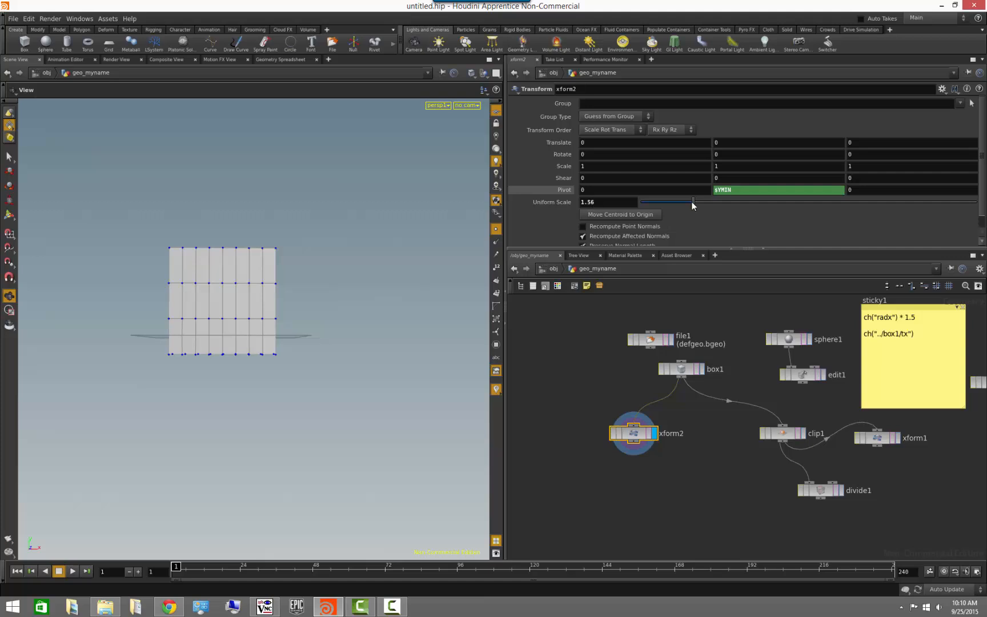
right_click(735, 190)
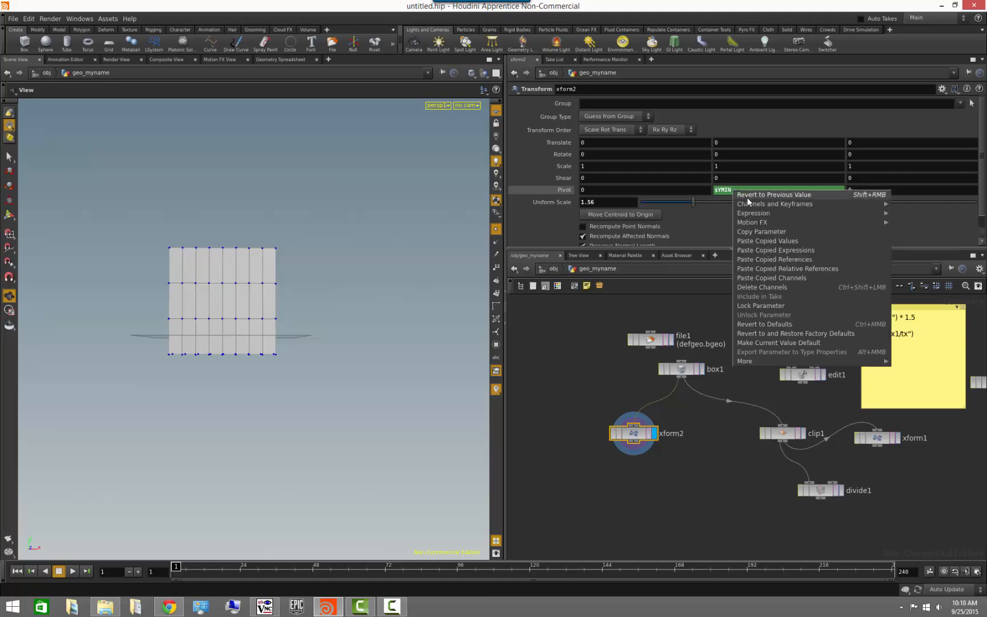
click(709, 117)
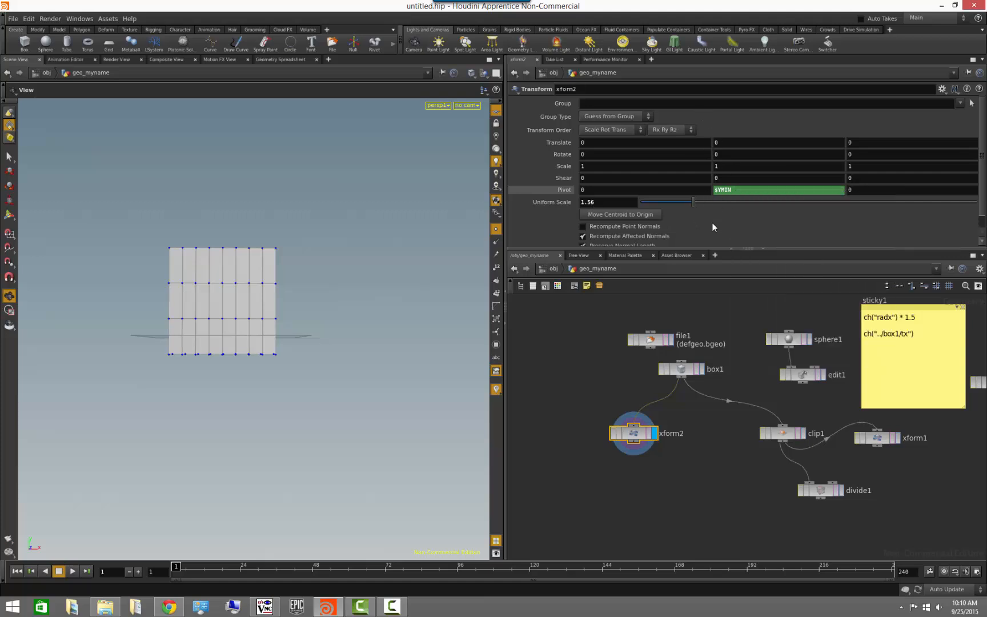
mouse_move(690, 200)
mouse_down()
mouse_move(682, 203)
mouse_move(723, 200)
mouse_move(691, 207)
mouse_up()
drag(350, 339, 319, 363)
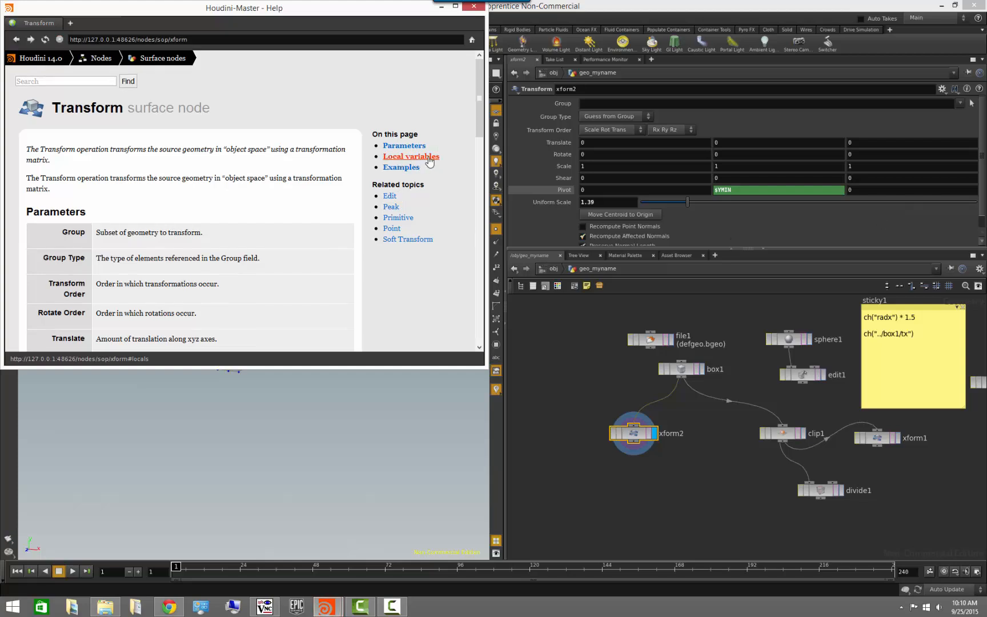
Read the Local variables section of the Transform node's help page and close the help window.
click(420, 162)
scroll(371, 234, up, 2)
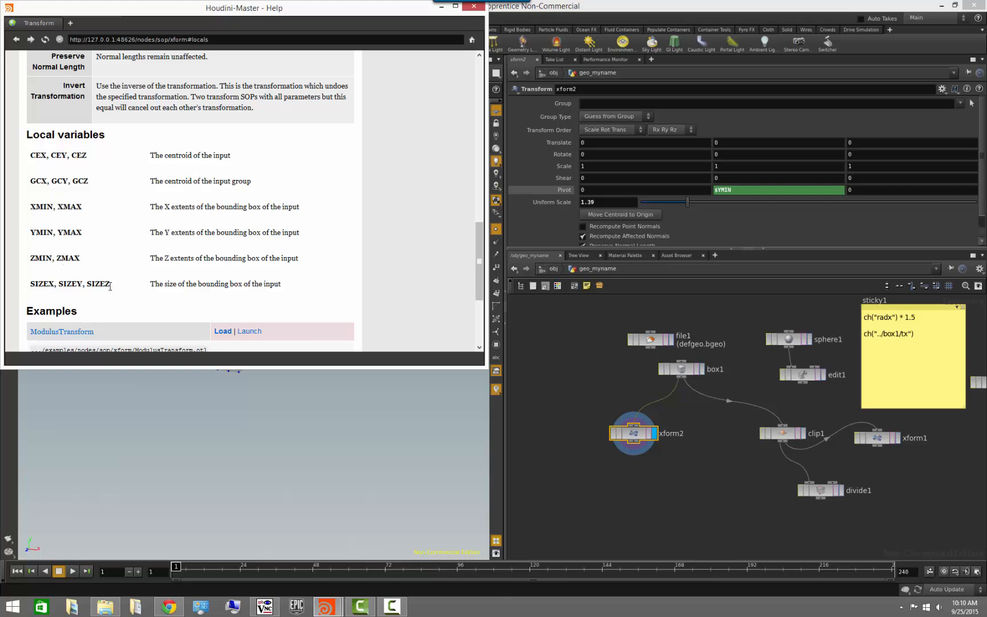
click(472, 4)
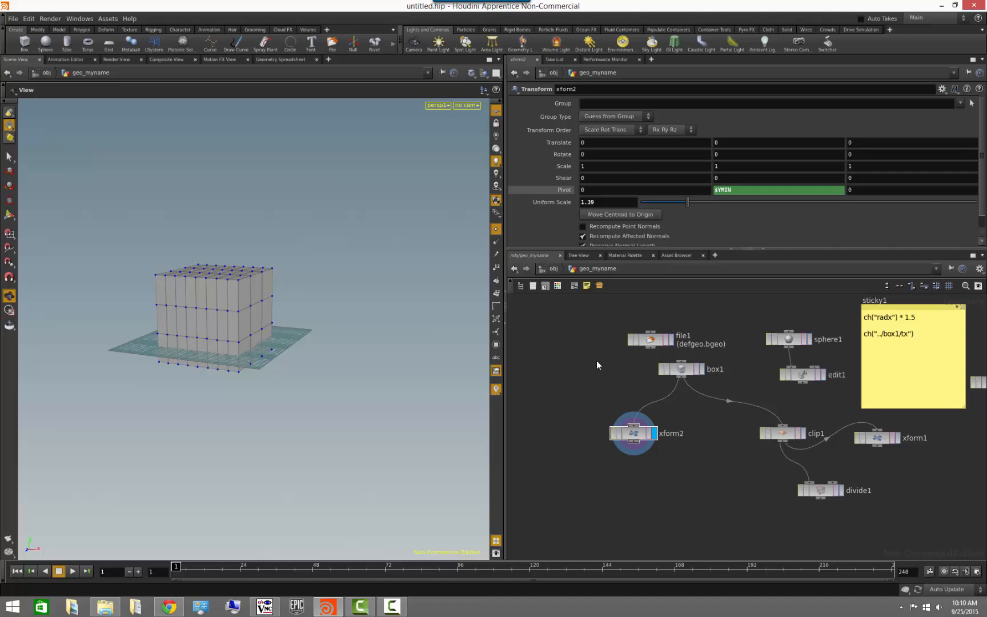
Open the Houdini help contents and go to the Expression functions reference.
click(130, 20)
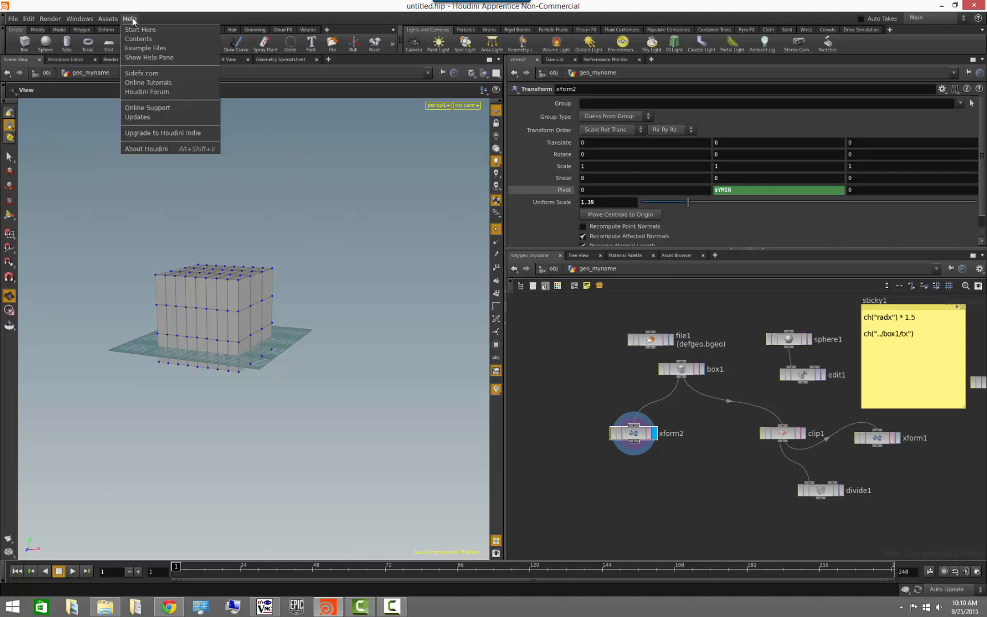
click(156, 39)
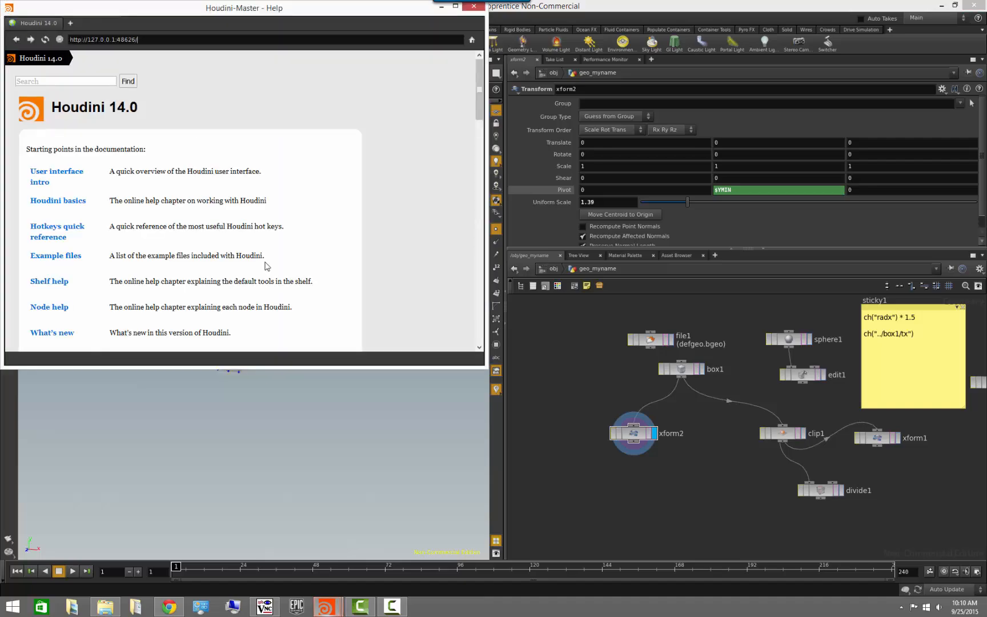
drag(479, 112, 478, 332)
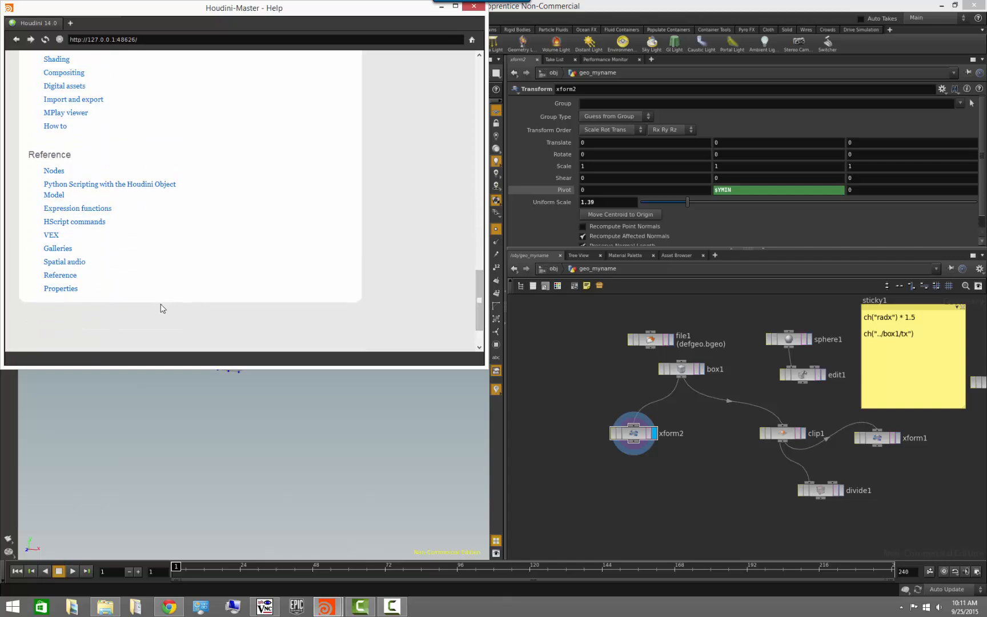
click(98, 209)
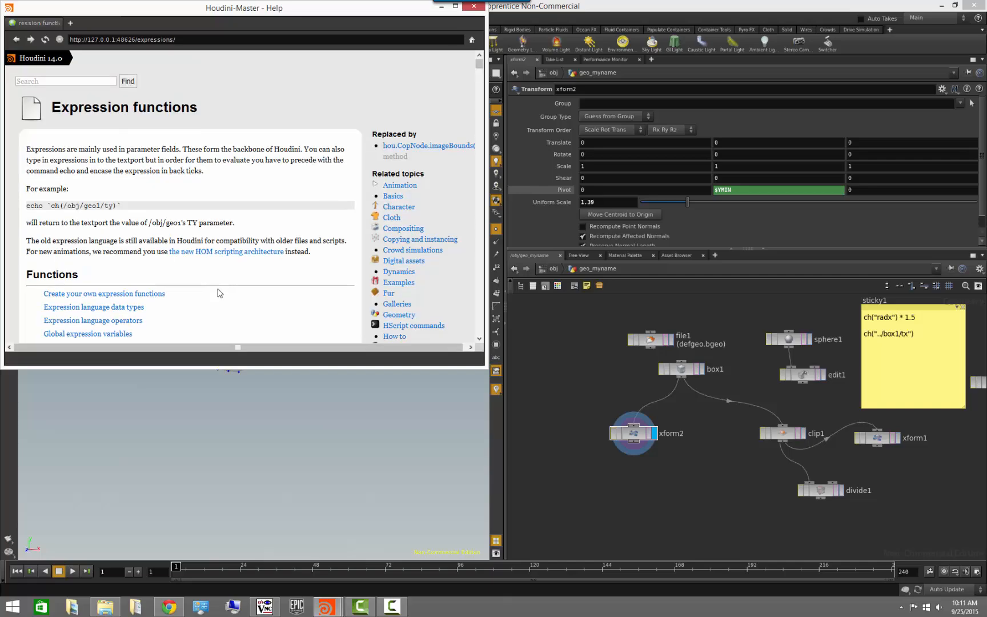
Find the centroid function in the list, read its page and the related bbox page, and close the help window.
drag(479, 68, 474, 96)
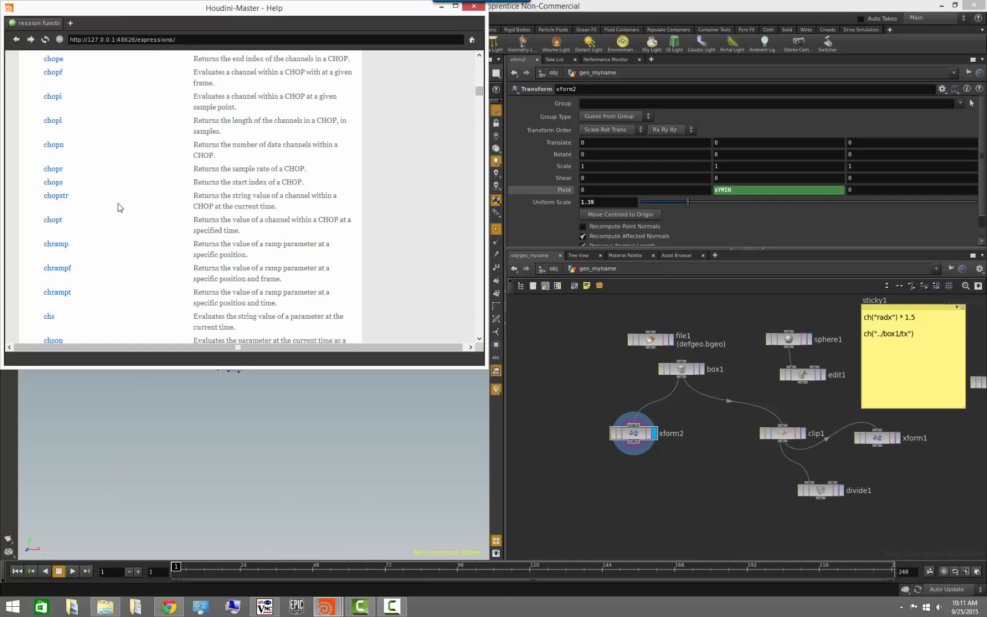
scroll(119, 207, up, 6)
scroll(121, 214, down, 2)
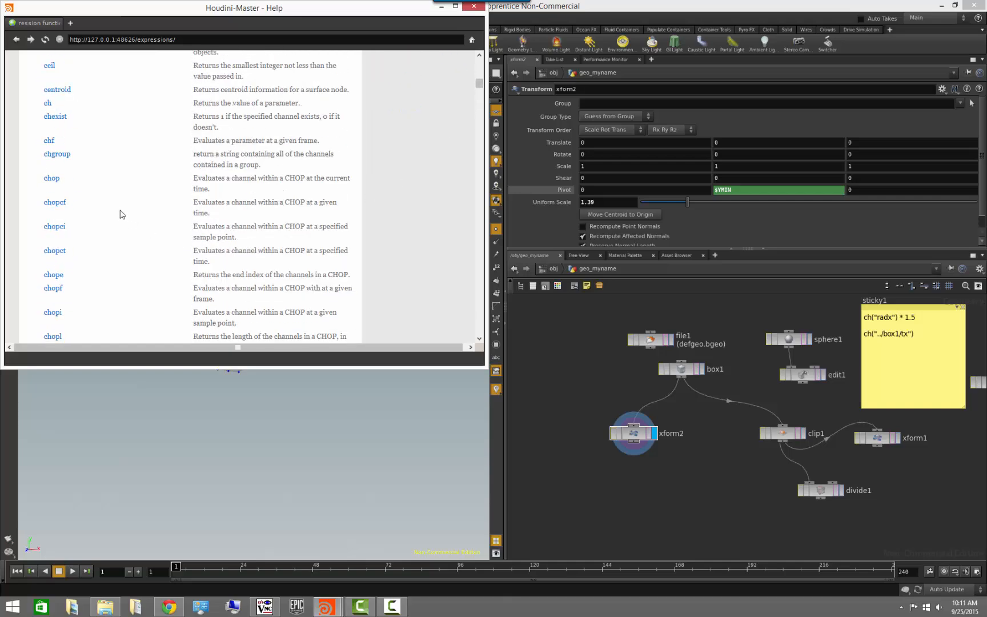
scroll(120, 214, down, 5)
scroll(120, 215, up, 5)
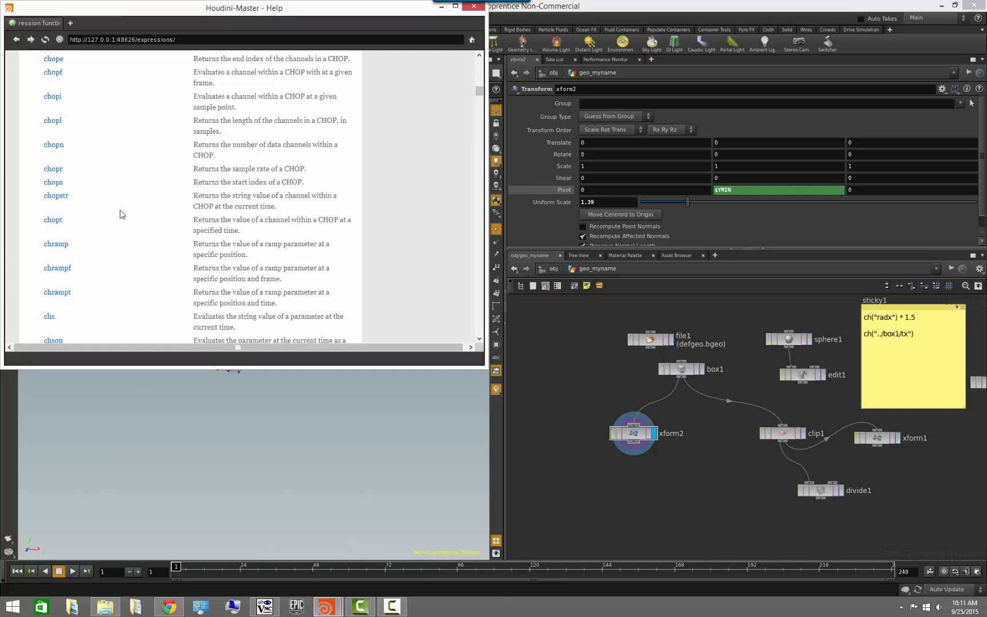
scroll(120, 214, up, 1)
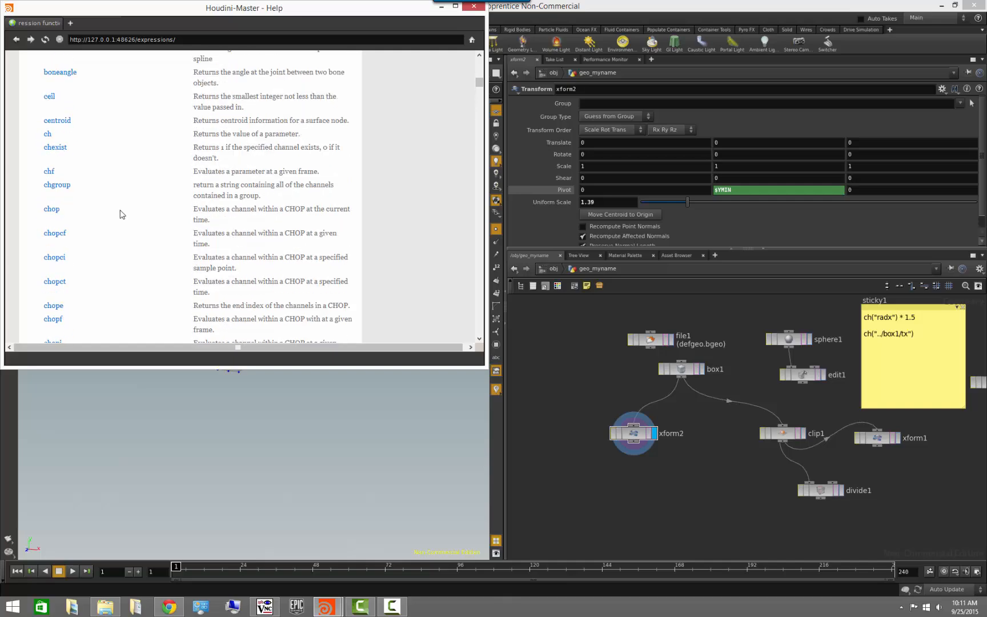
click(64, 122)
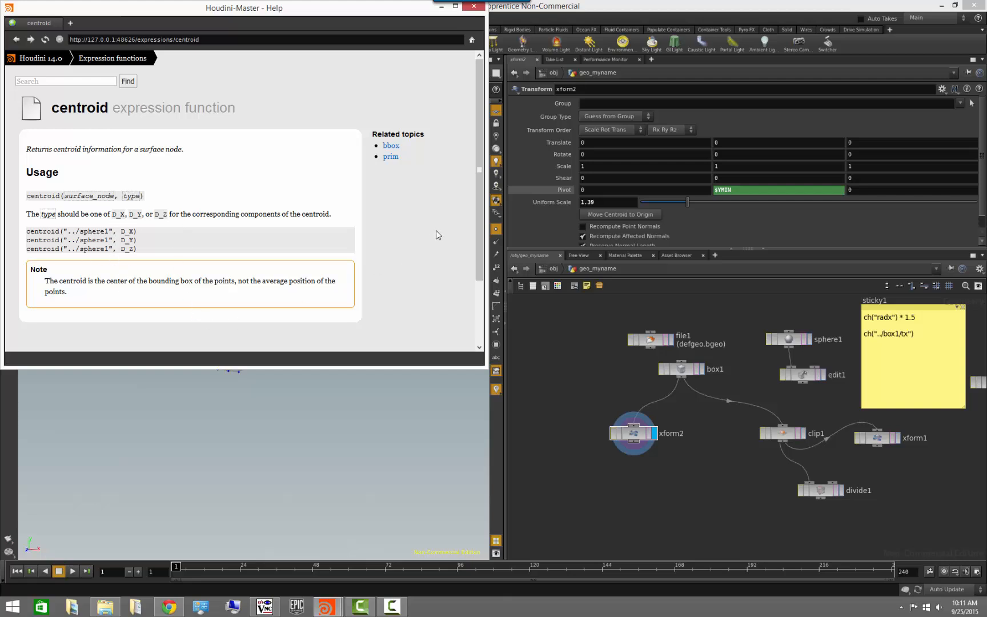
click(391, 146)
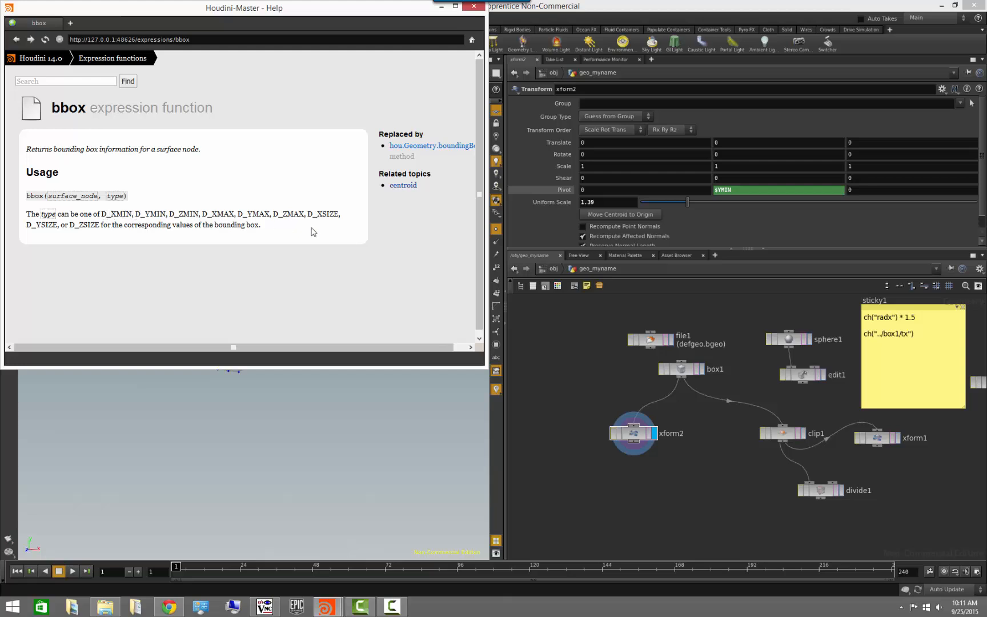
click(473, 5)
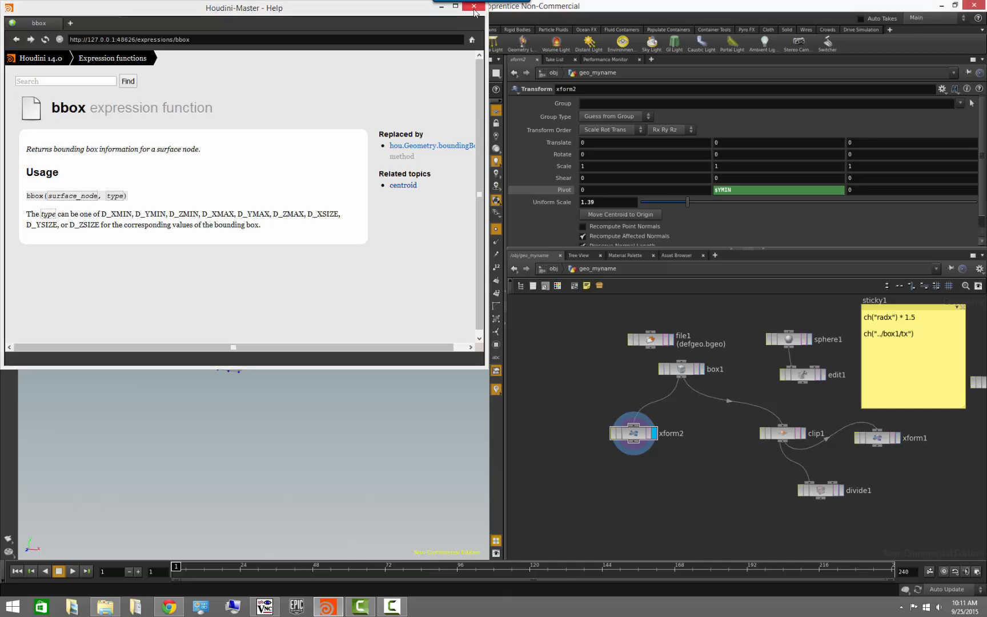